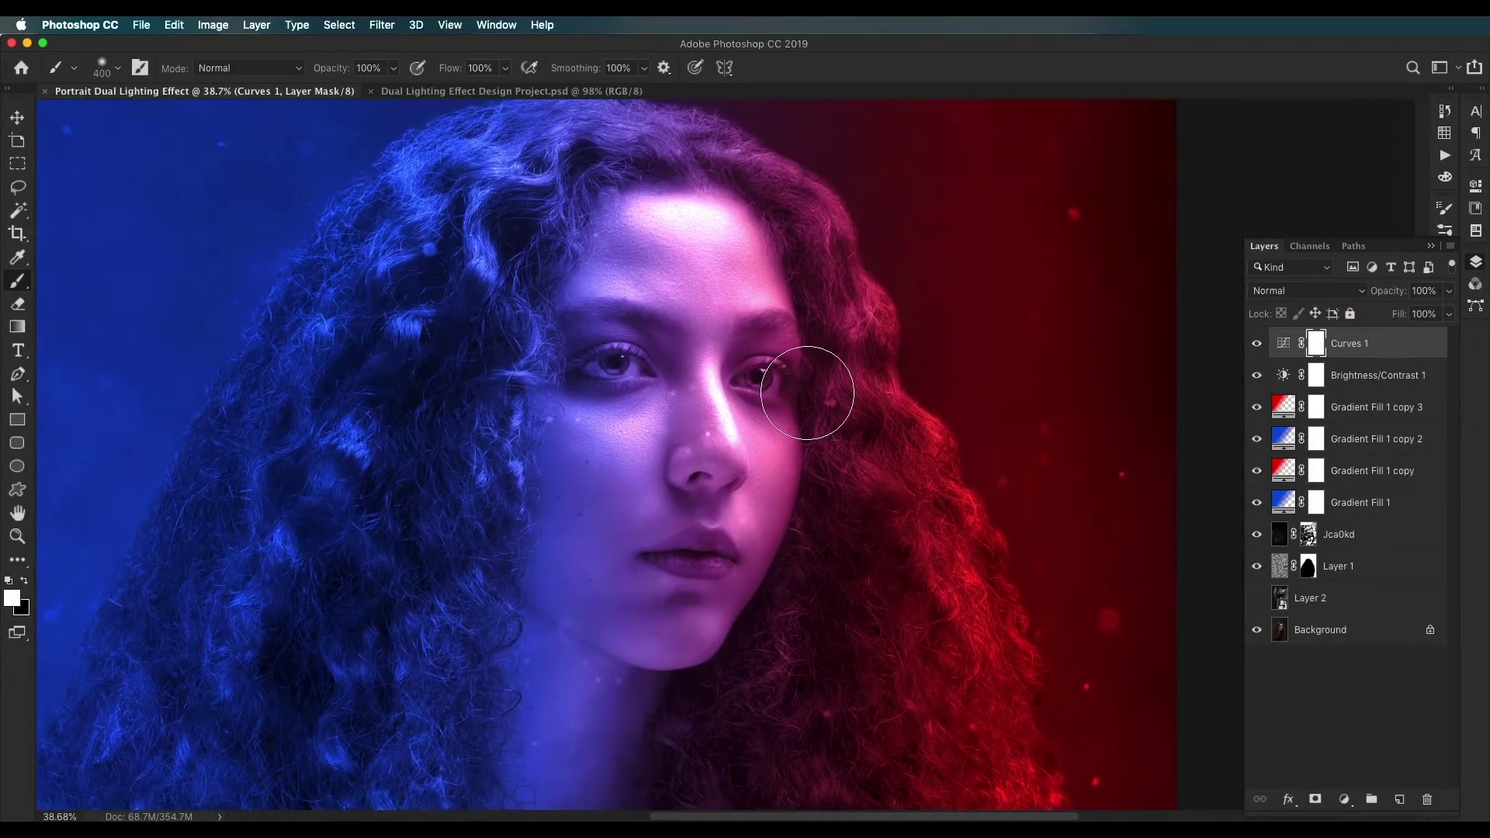
# Step: Examine the finished blue-and-red Portrait Dual Lighting Effect document and the Dual Lighting Effect Design Project document
pyautogui.moveTo(733, 452); pyautogui.dragTo(730, 429)
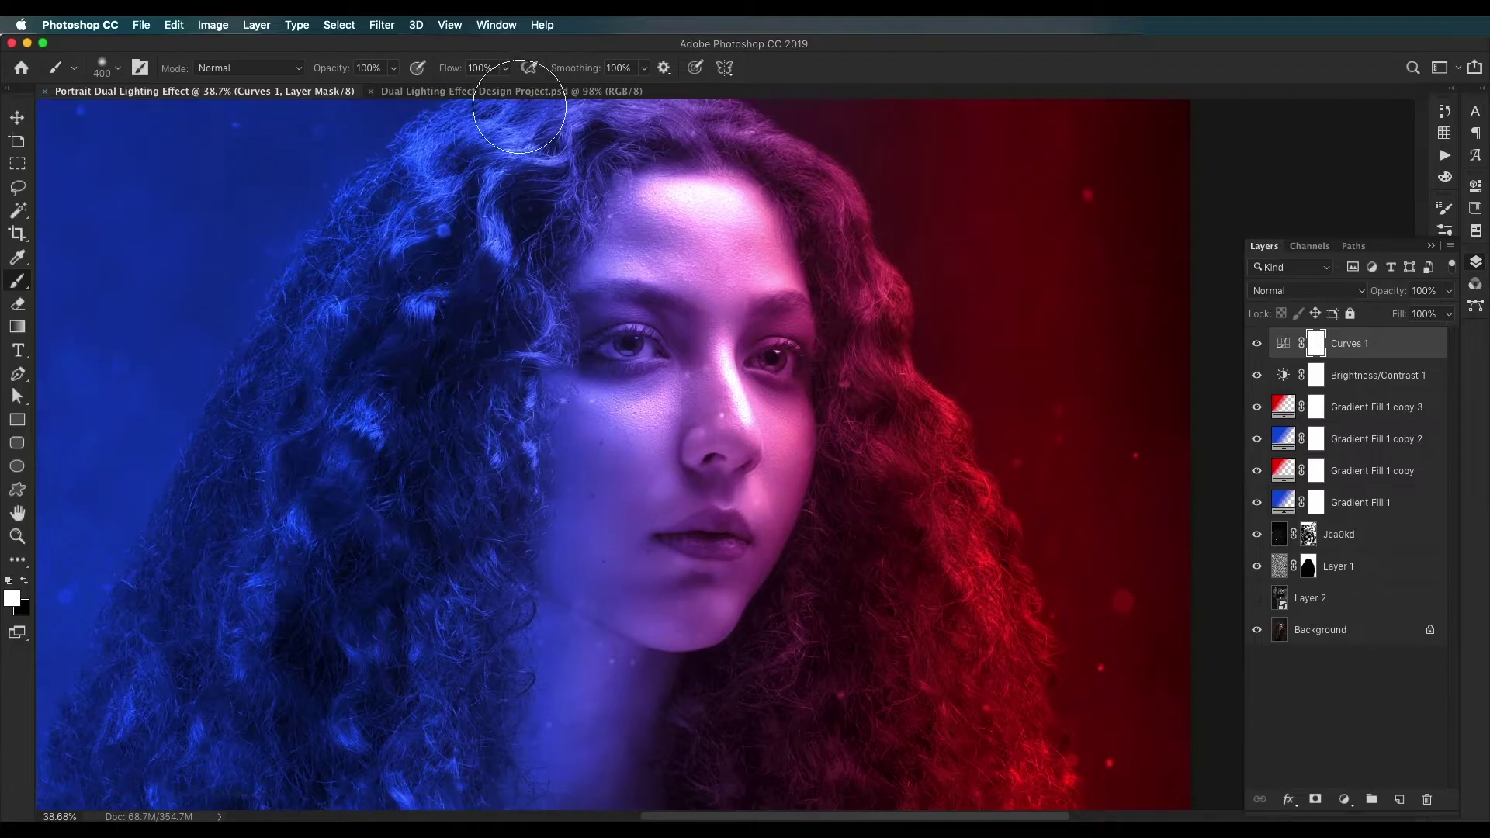
pyautogui.click(524, 91)
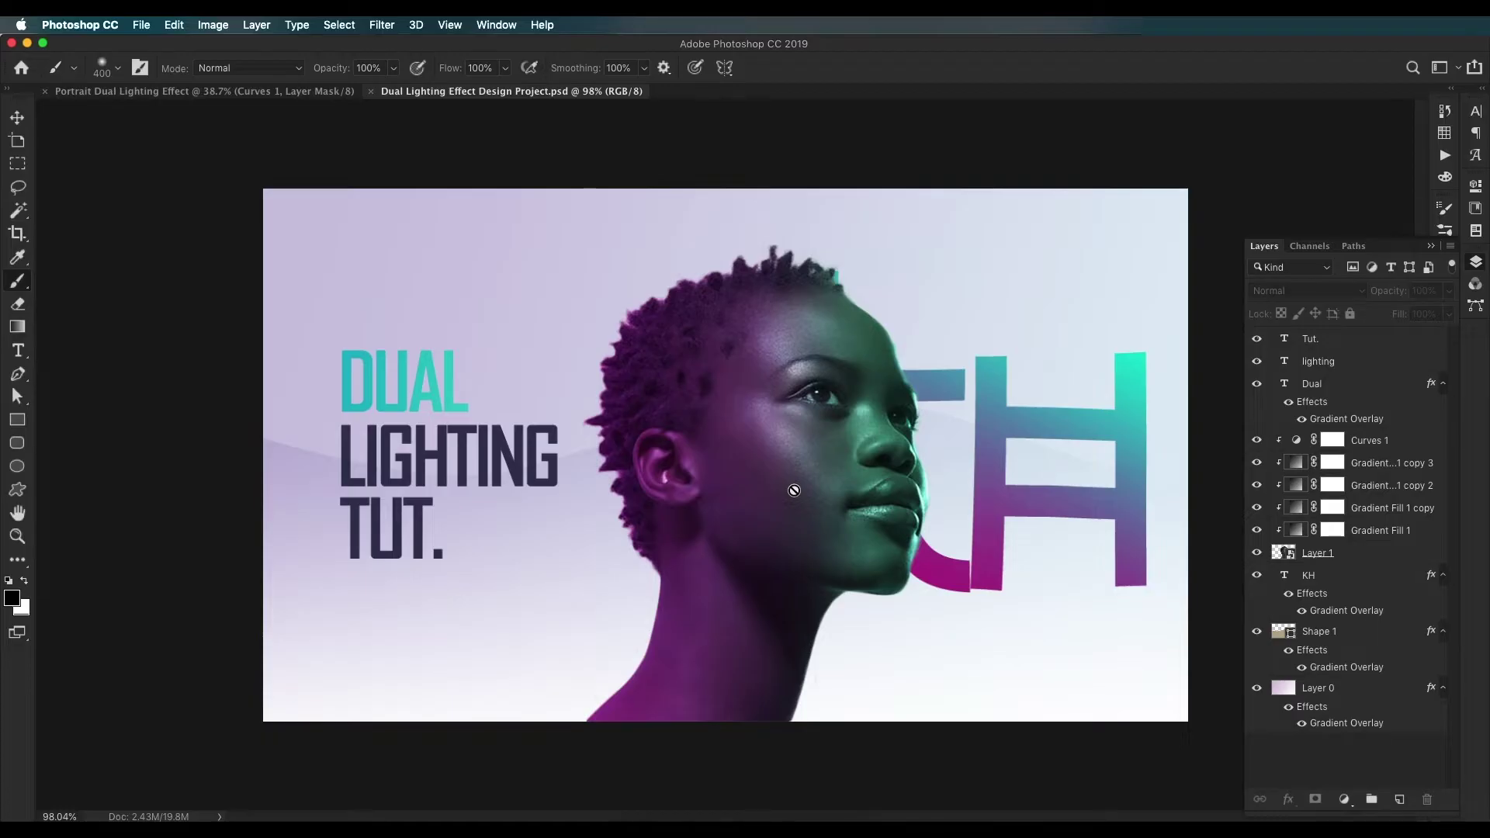
pyautogui.click(280, 92)
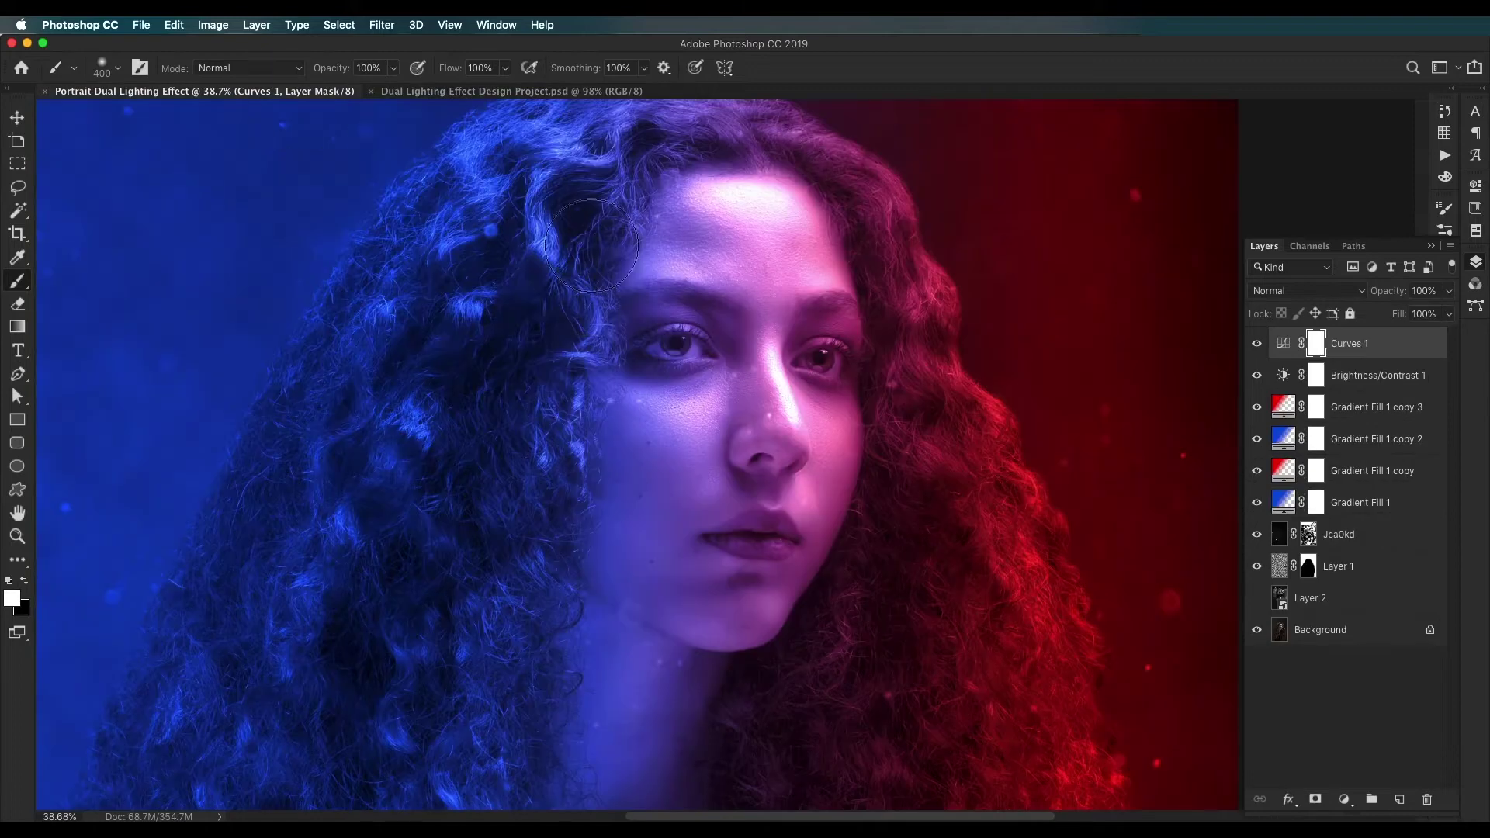
pyautogui.scroll(-2, 729, 512)
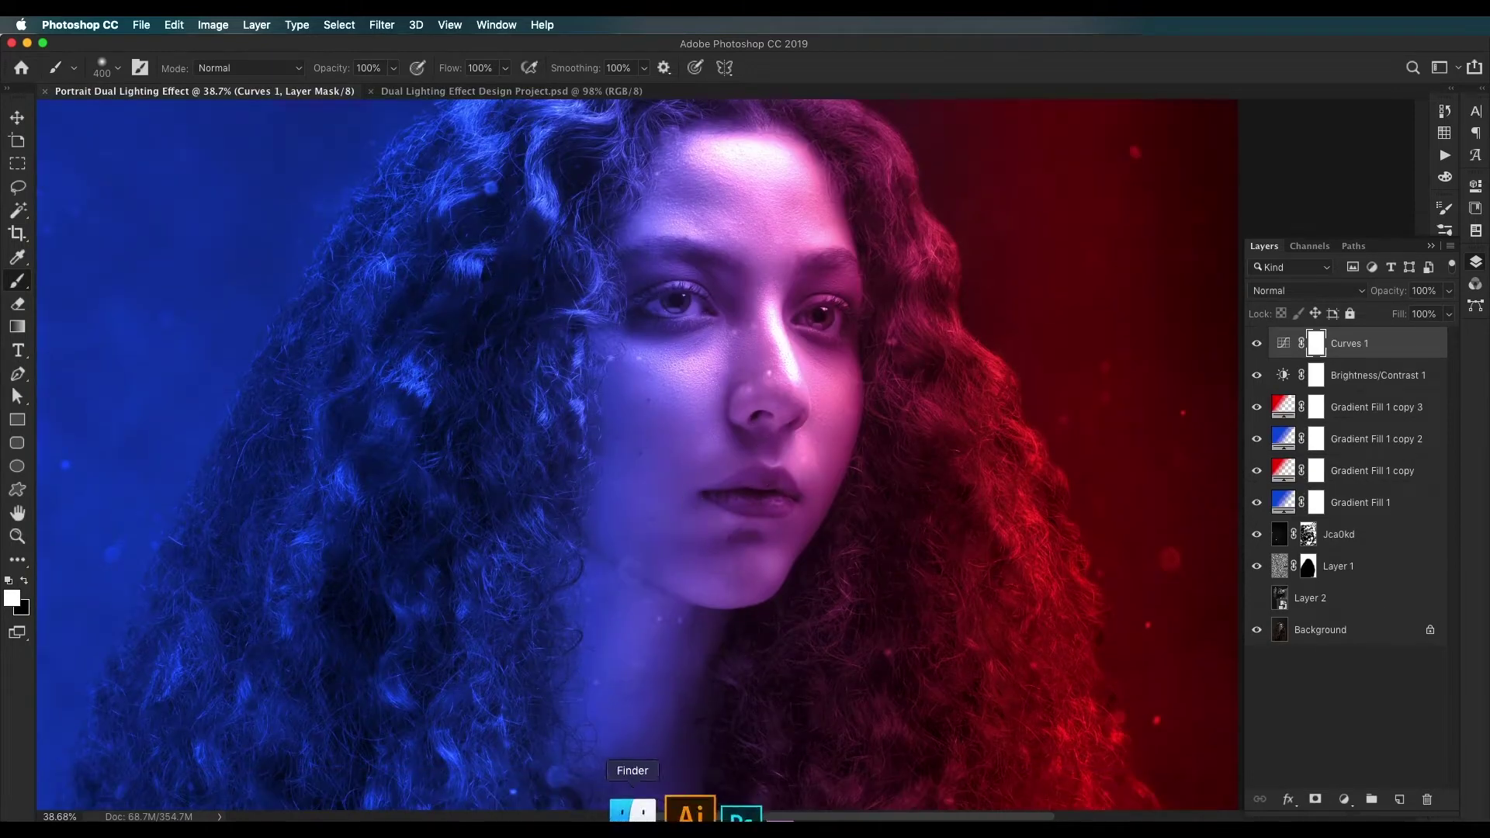
# Step: From Finder's Dual Lighting Effect in Photoshop folder, open the Unsplash portrait of the curly-haired woman in Adobe Photoshop CC 2019
pyautogui.click(632, 811)
pyautogui.click(1098, 307)
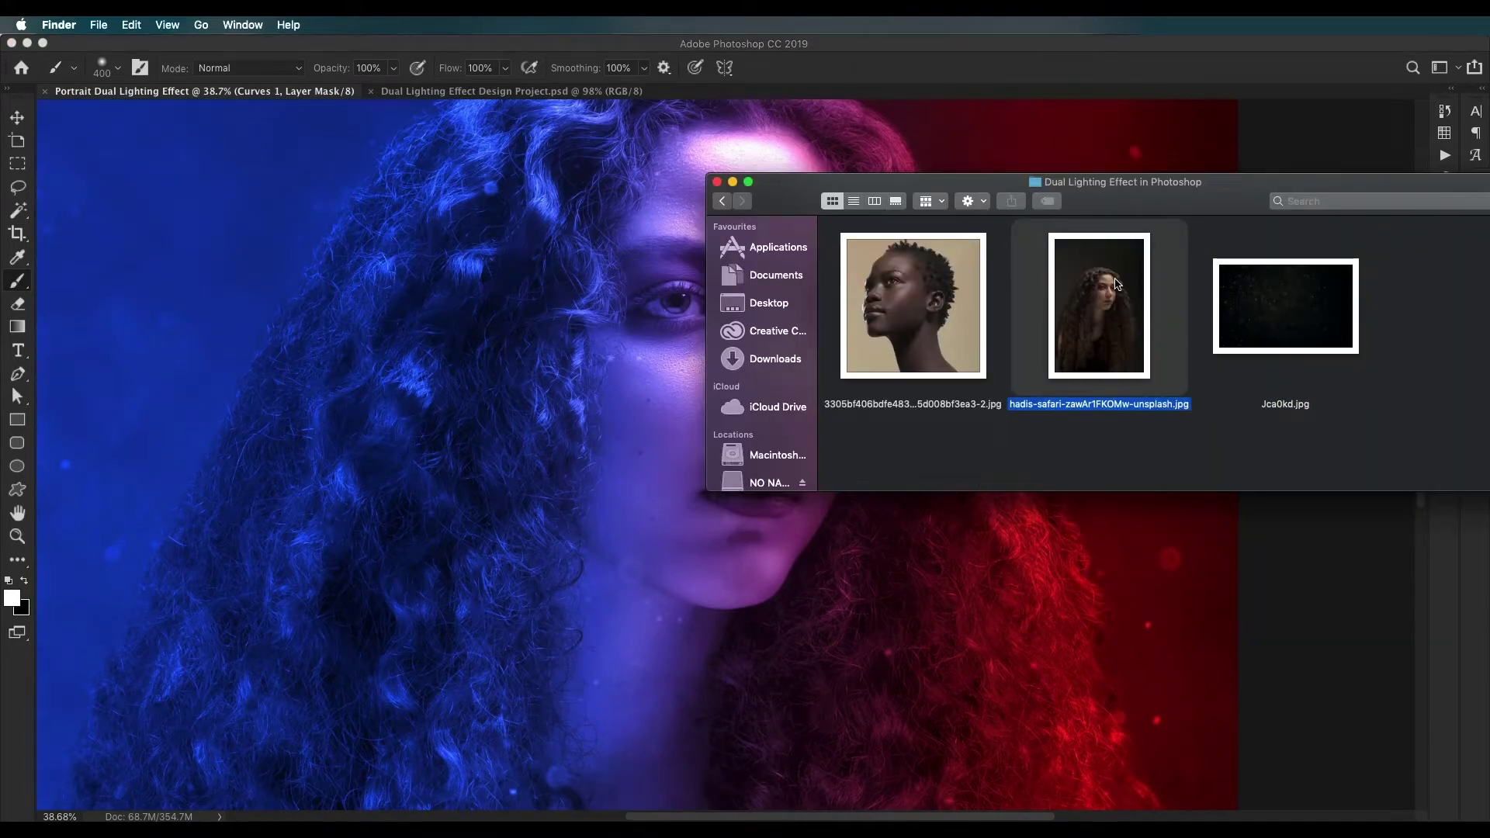
pyautogui.rightClick(1089, 316)
pyautogui.moveTo(1110, 334)
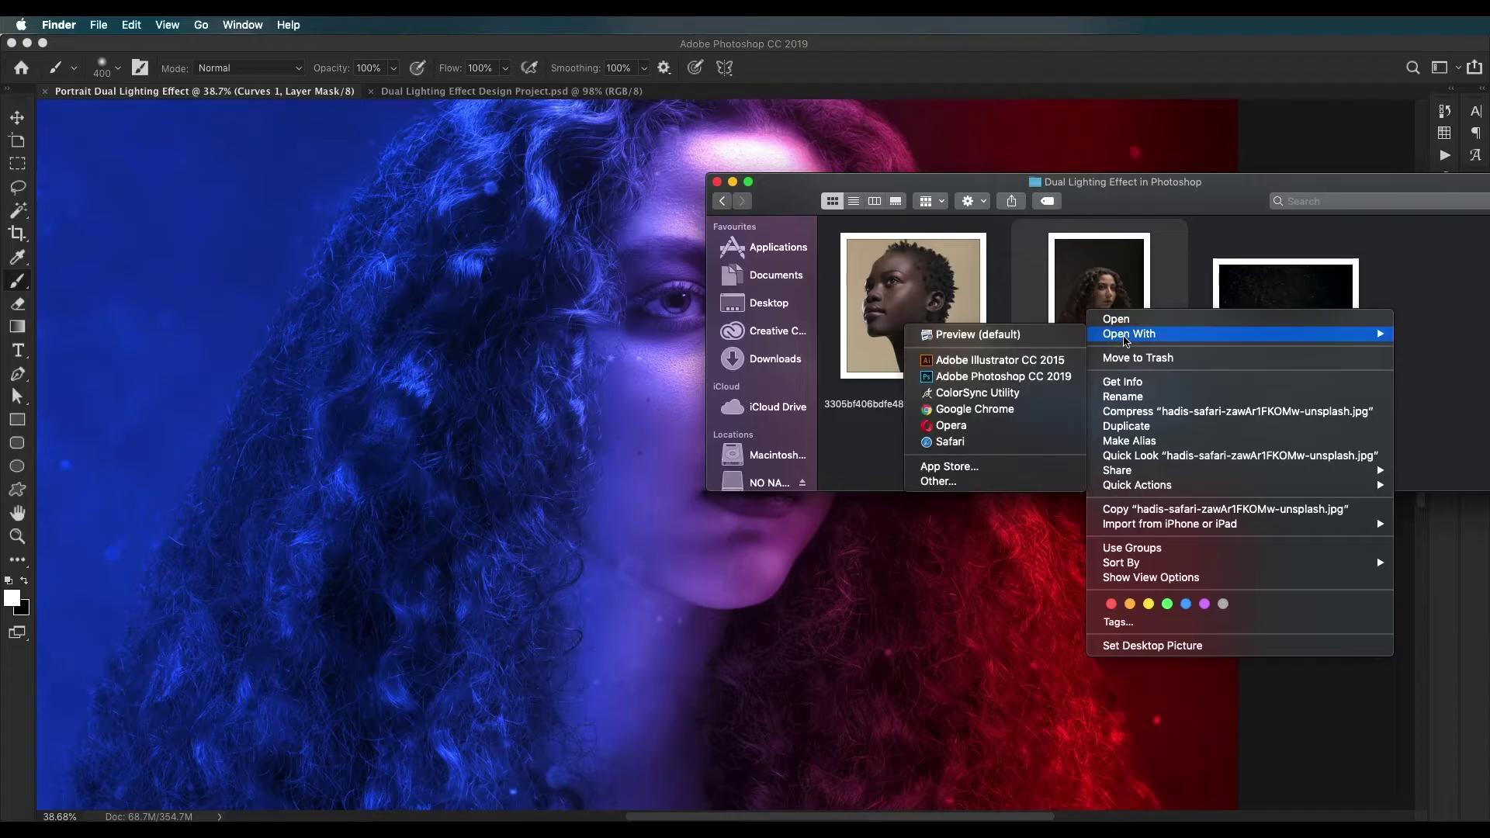
pyautogui.click(1031, 377)
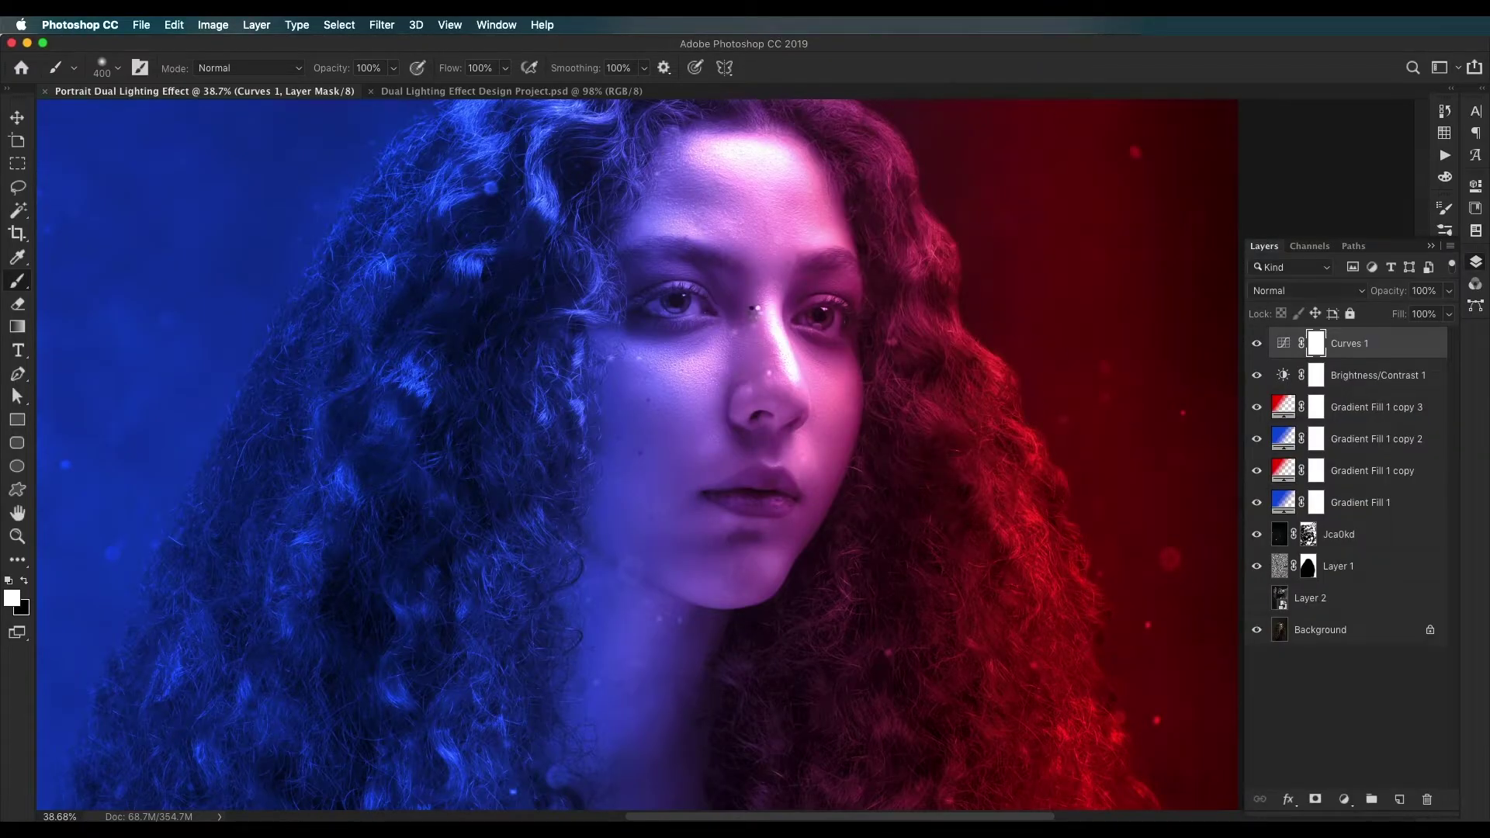
# Step: Examine the original lighting on the woman's face, hair and dark background, both close up and as a whole
pyautogui.scroll(6, 751, 310)
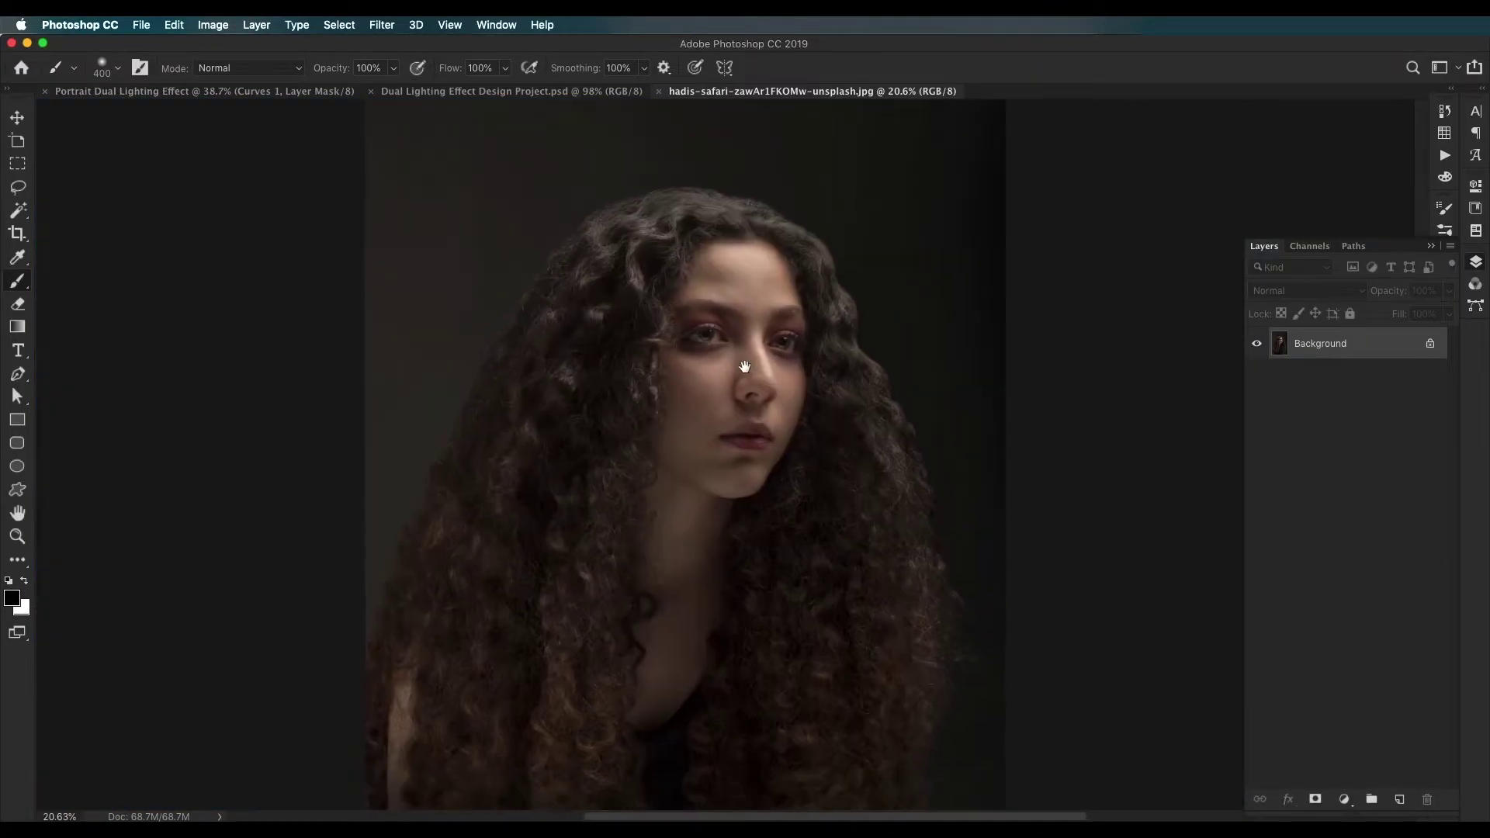
pyautogui.scroll(-4, 746, 365)
pyautogui.scroll(2, 751, 384)
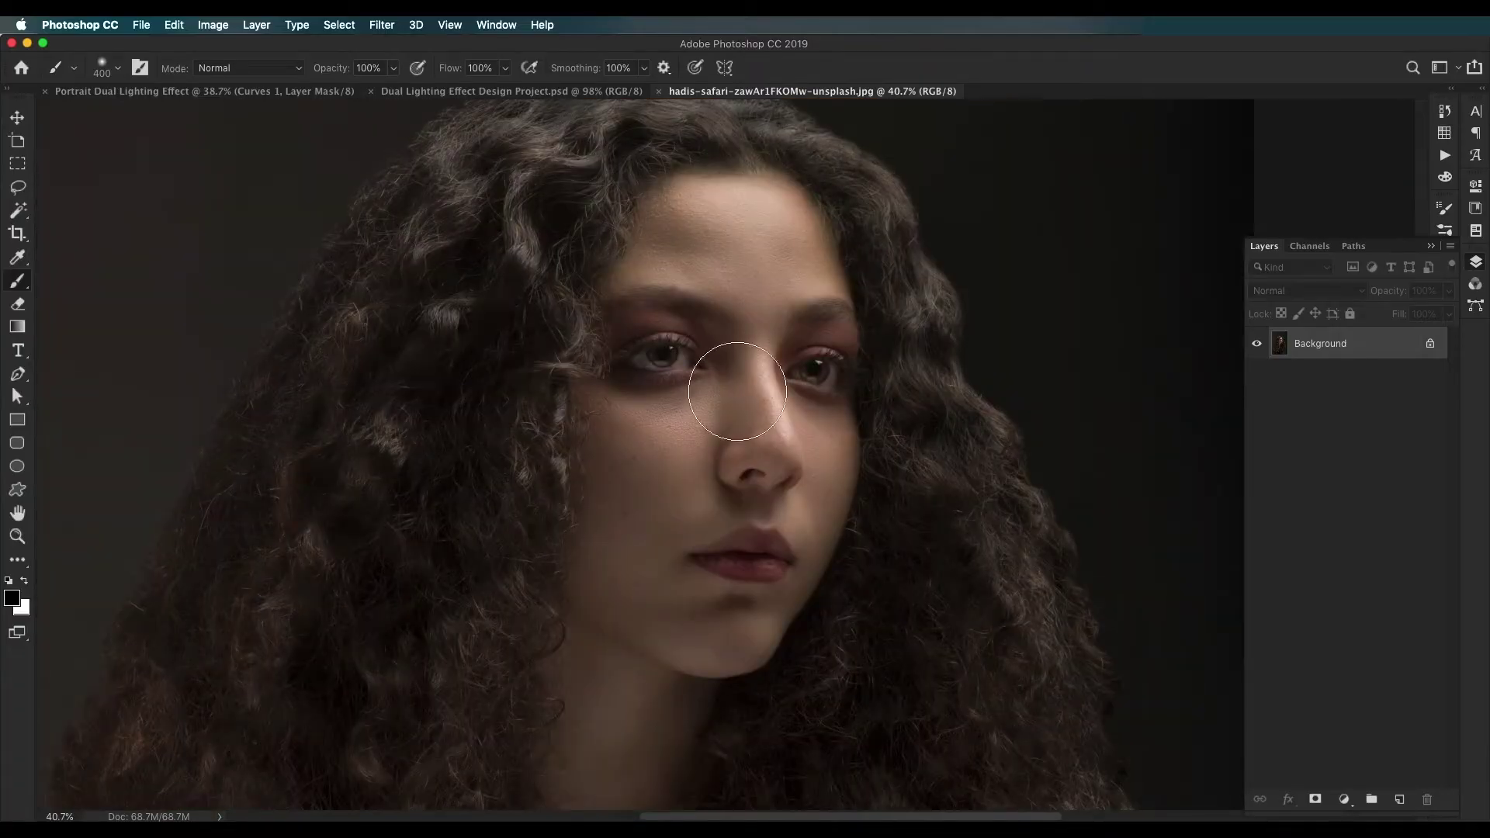
pyautogui.scroll(-3, 752, 386)
pyautogui.scroll(3, 752, 386)
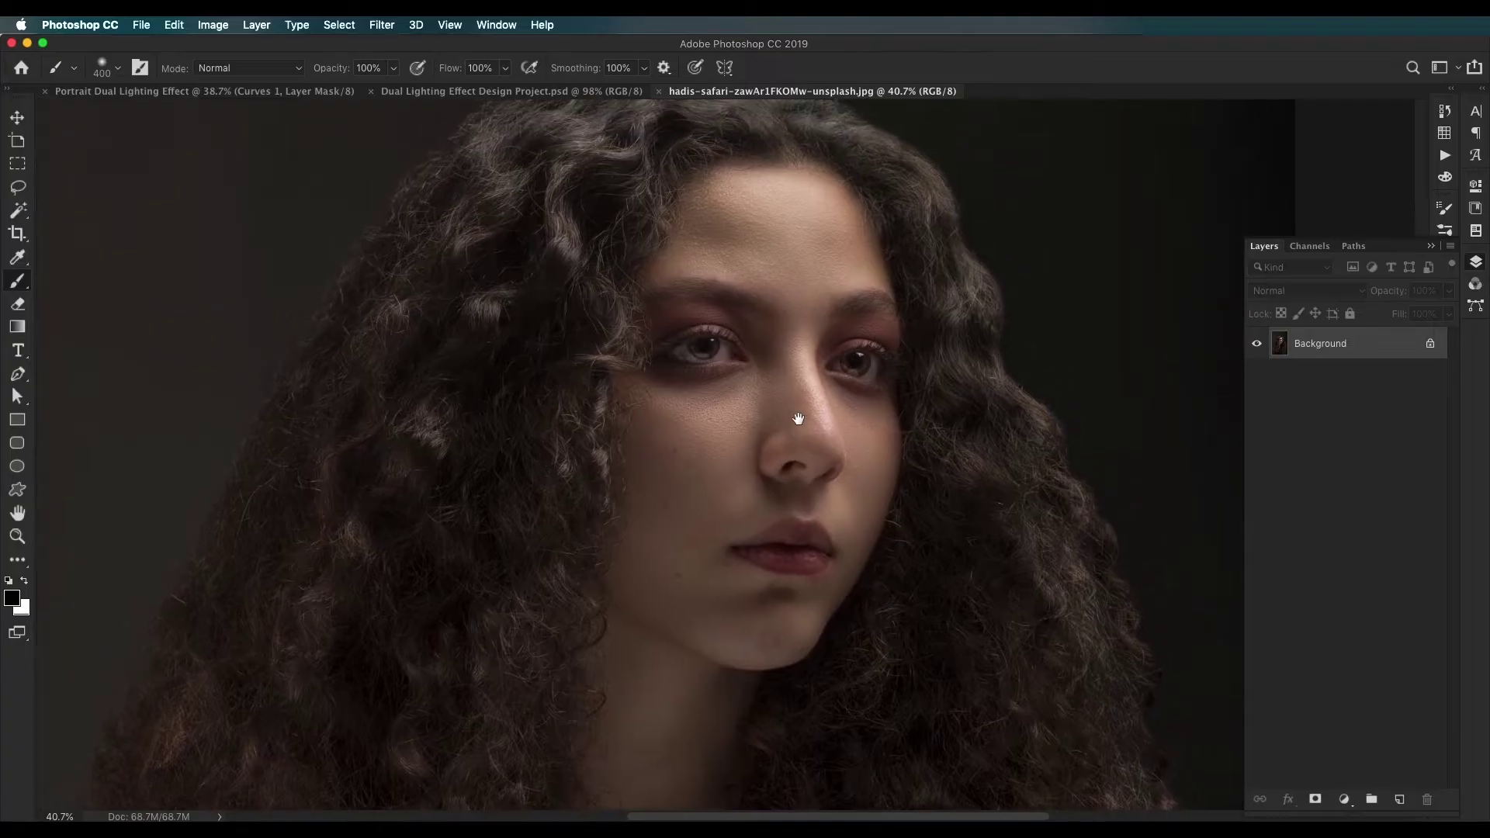
pyautogui.scroll(-2, 803, 414)
pyautogui.scroll(3, 803, 413)
pyautogui.scroll(-4, 807, 415)
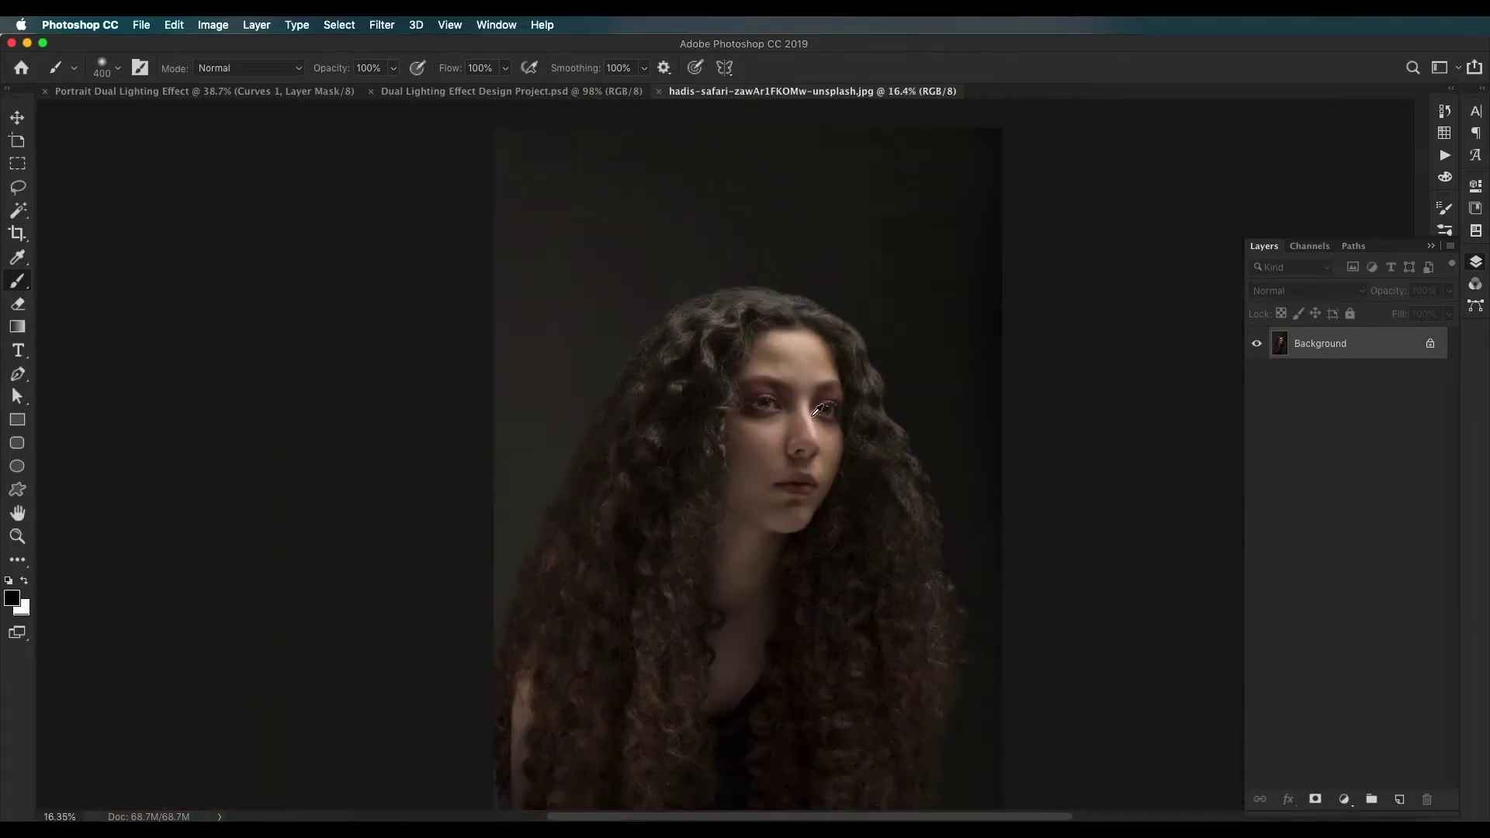
pyautogui.scroll(2, 811, 417)
pyautogui.scroll(4, 810, 416)
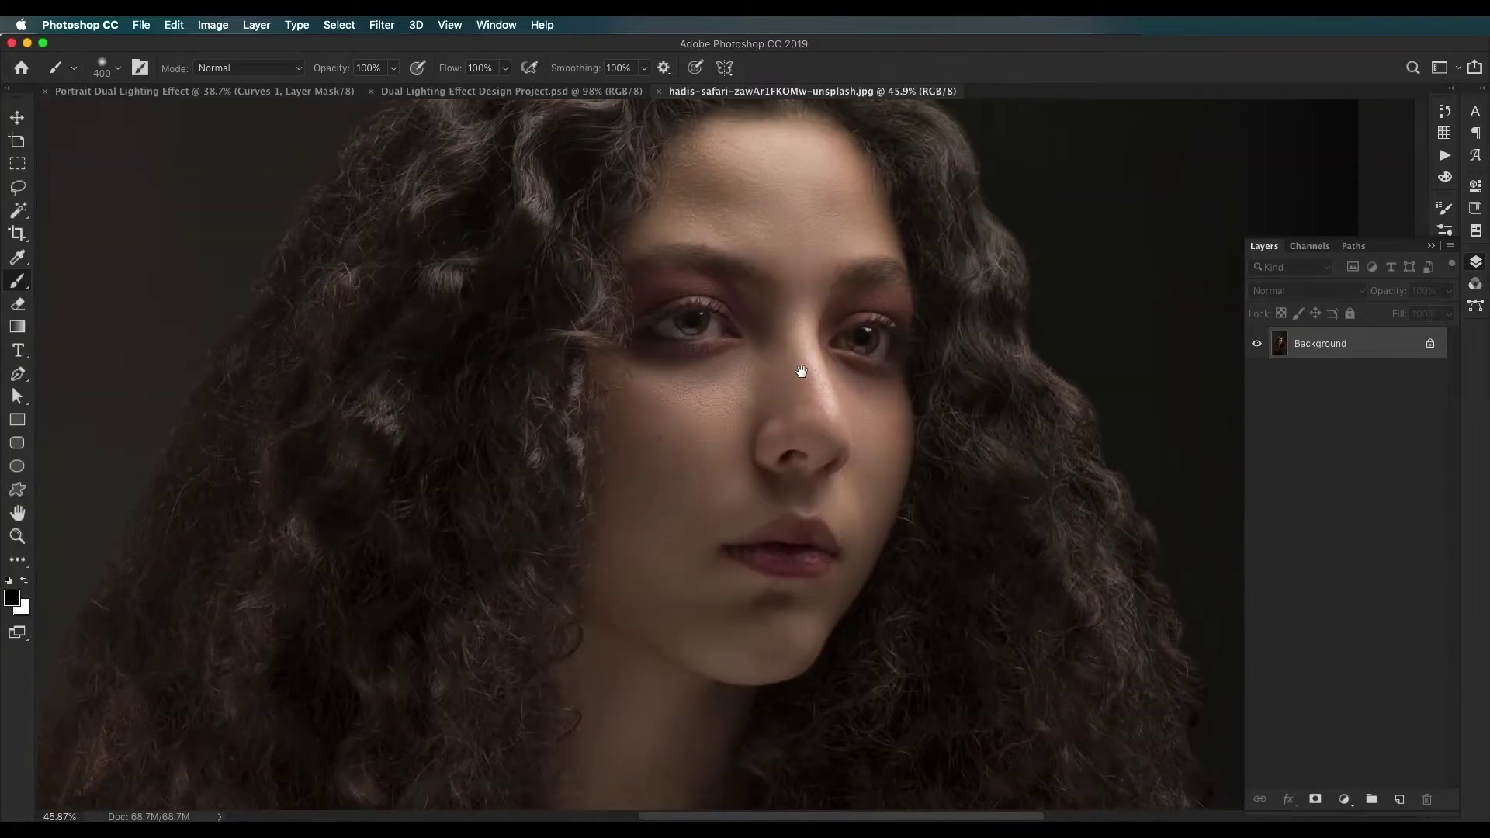
pyautogui.scroll(-2, 809, 373)
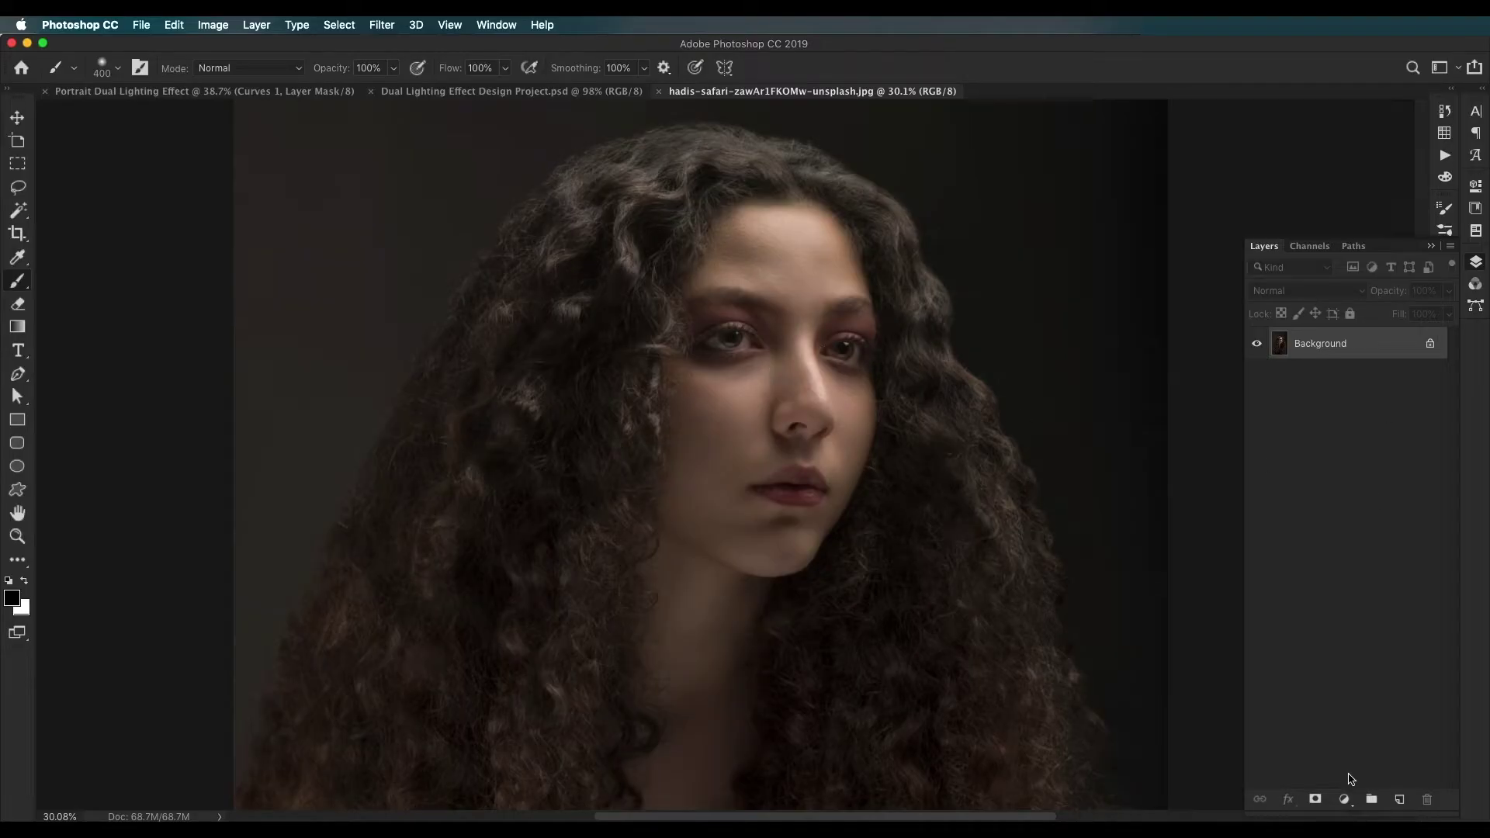
# Step: Try brightening the portrait with a Curves adjustment layer by raising the RGB midtones
pyautogui.click(1344, 799)
pyautogui.click(1346, 586)
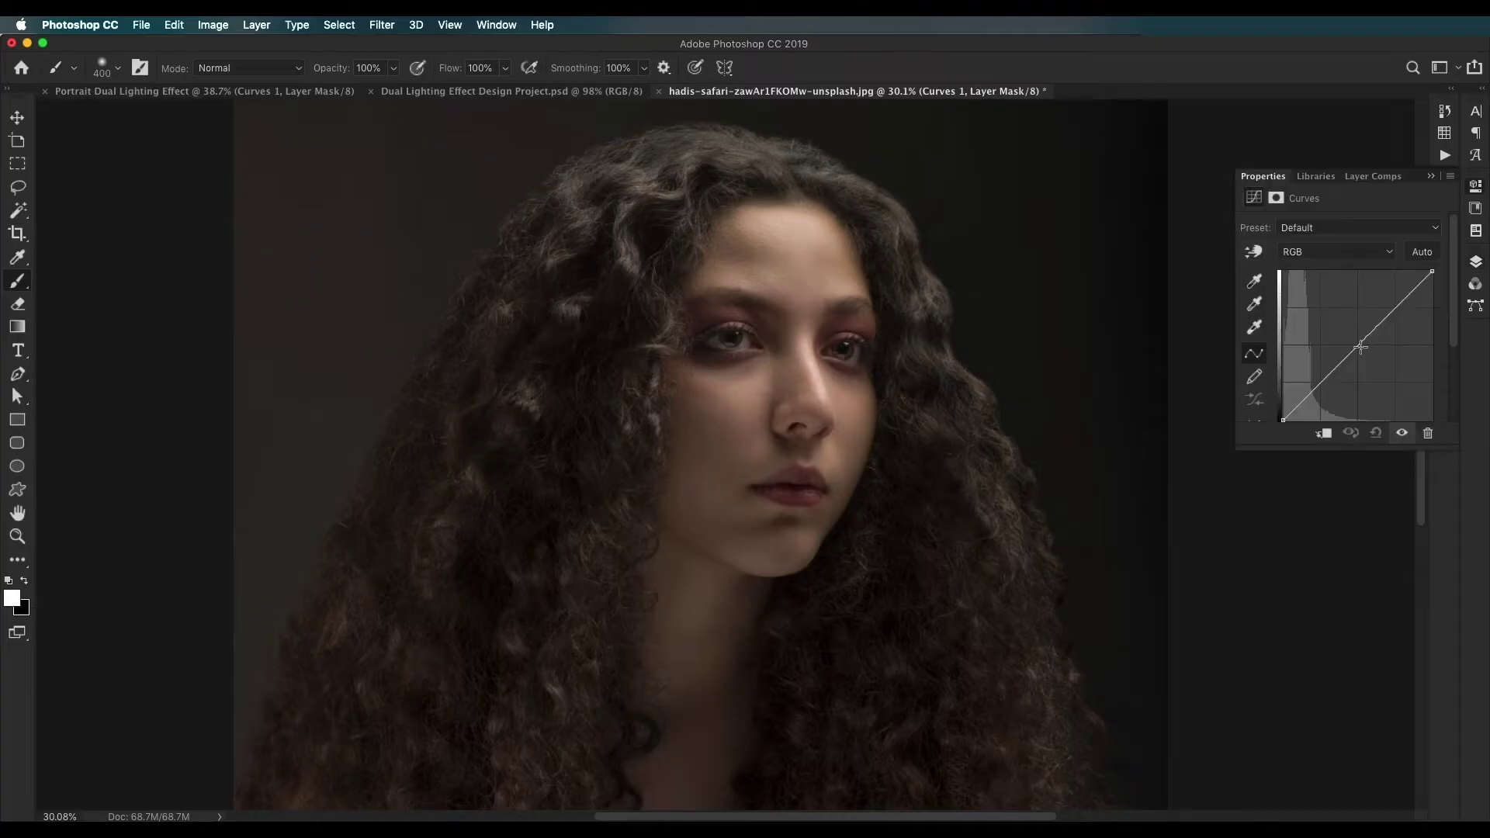
pyautogui.moveTo(1361, 347)
pyautogui.mouseDown()
pyautogui.moveTo(1364, 363)
pyautogui.moveTo(1349, 342)
pyautogui.mouseUp()
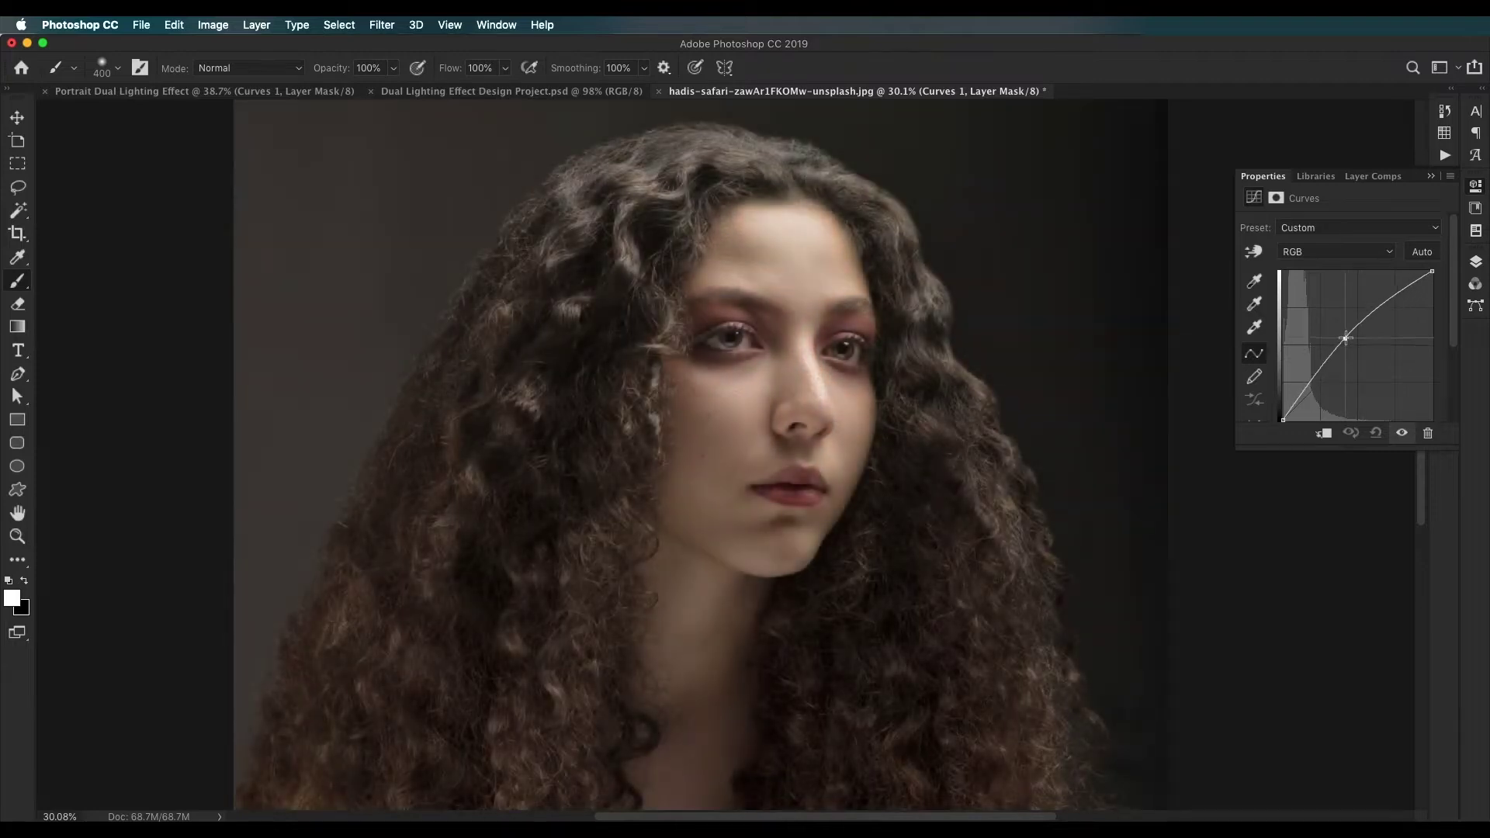
pyautogui.click(1431, 176)
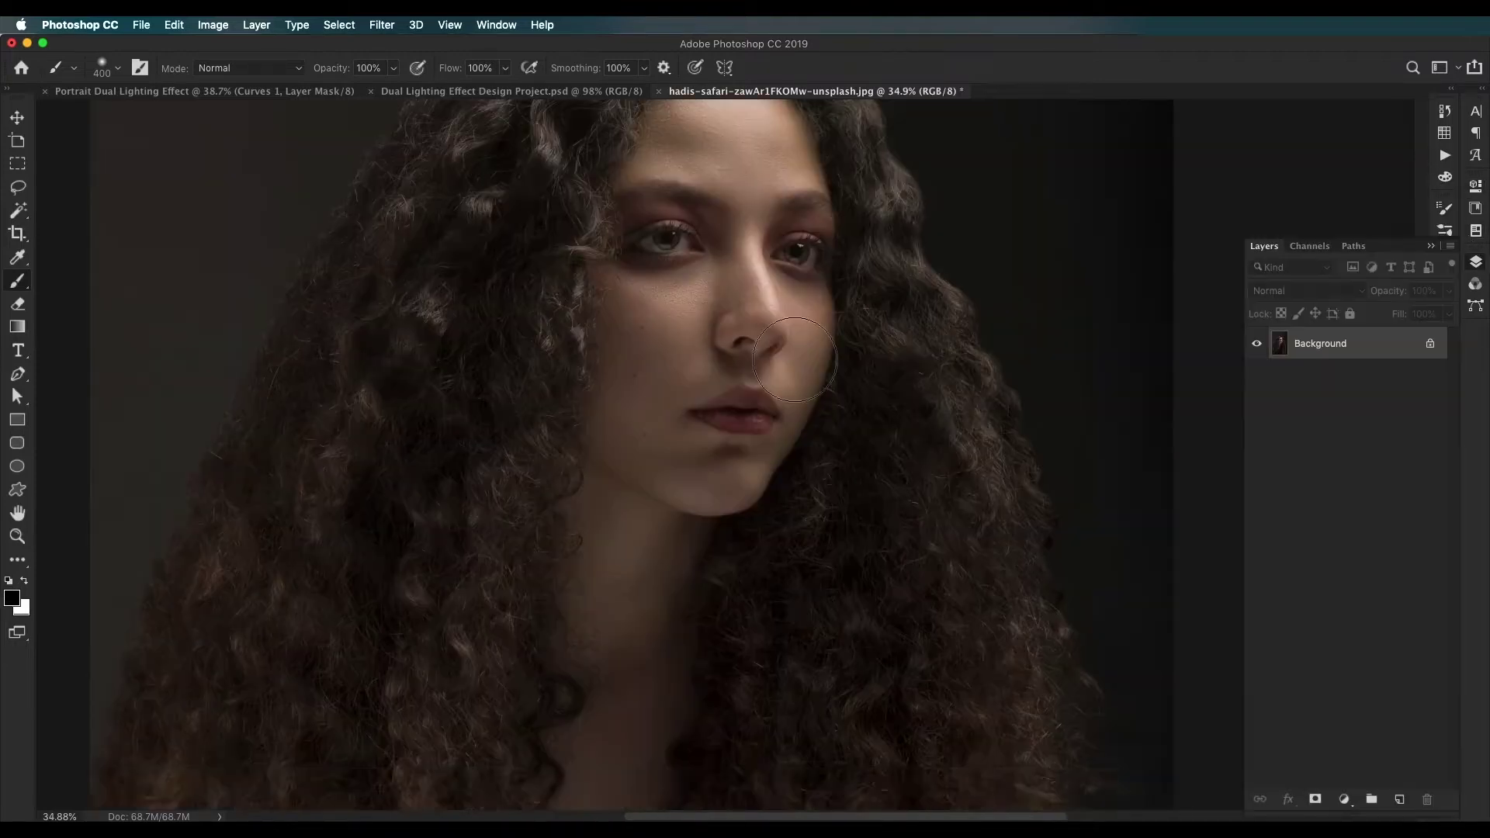
# Step: Add a linear Gradient Fill layer above the portrait and set its angle to 0°
pyautogui.moveTo(791, 411); pyautogui.dragTo(775, 392)
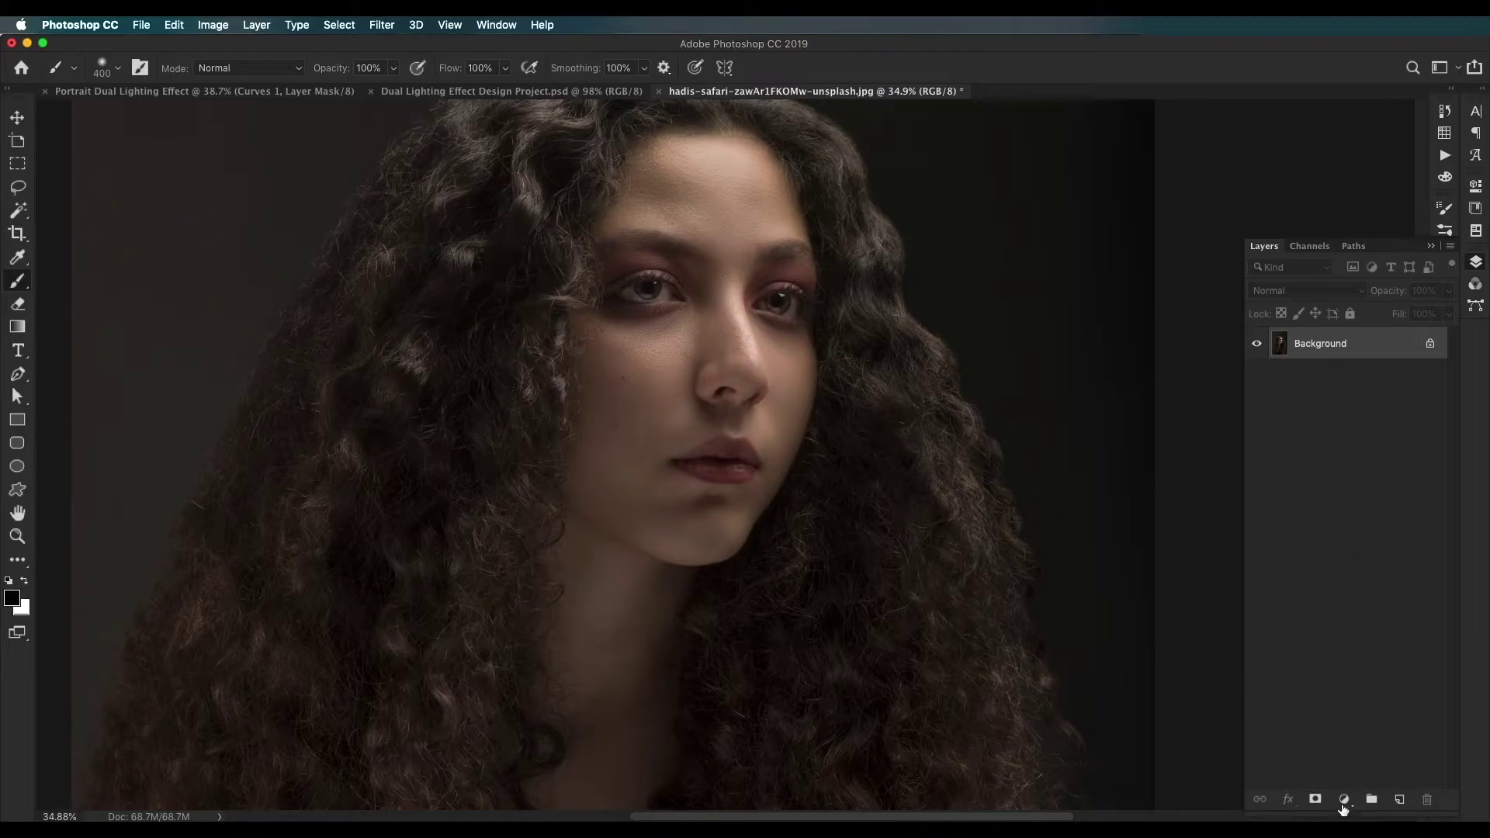
pyautogui.click(1344, 800)
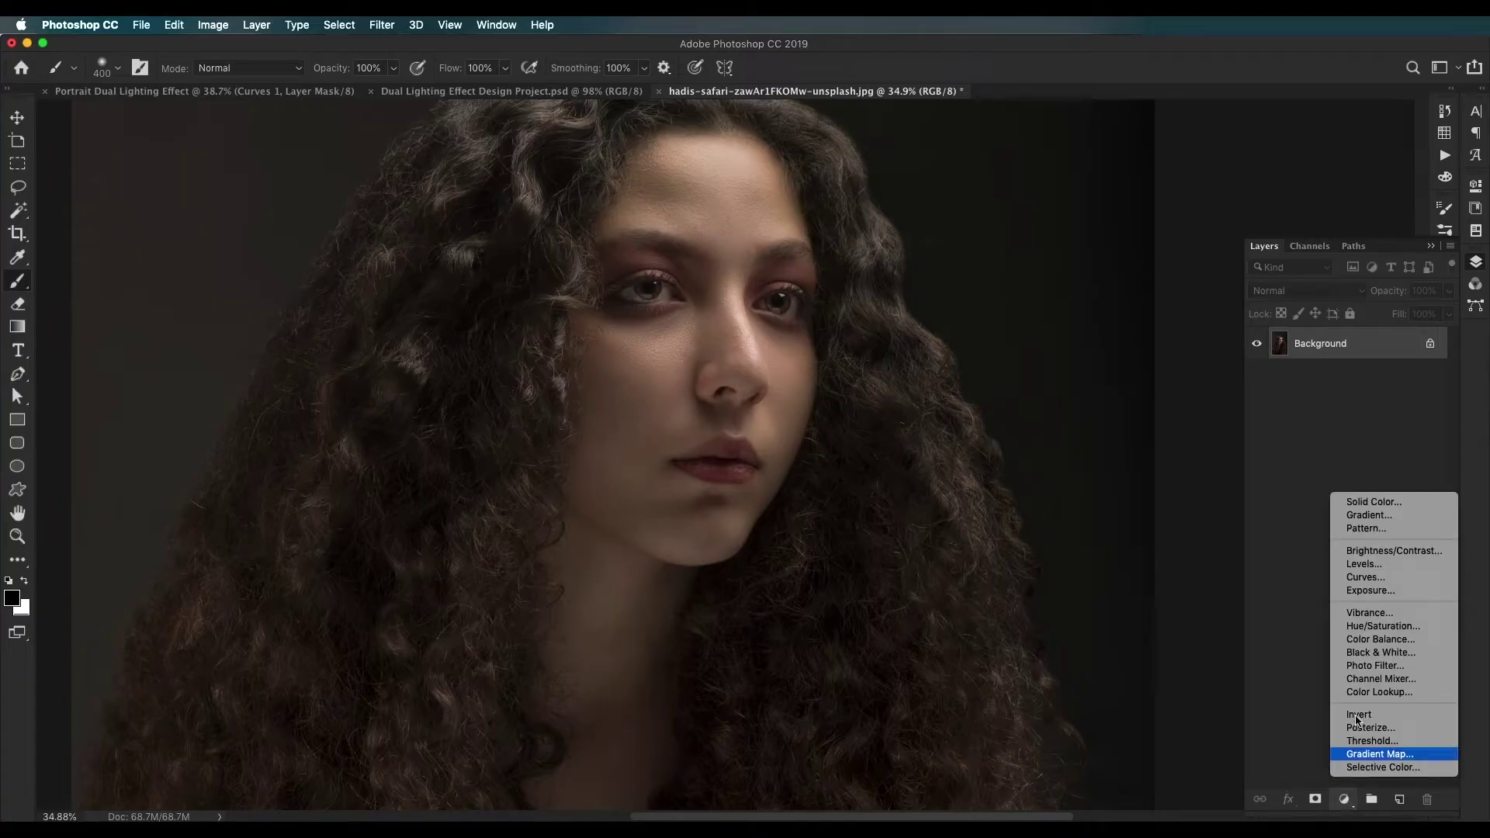
pyautogui.click(1357, 516)
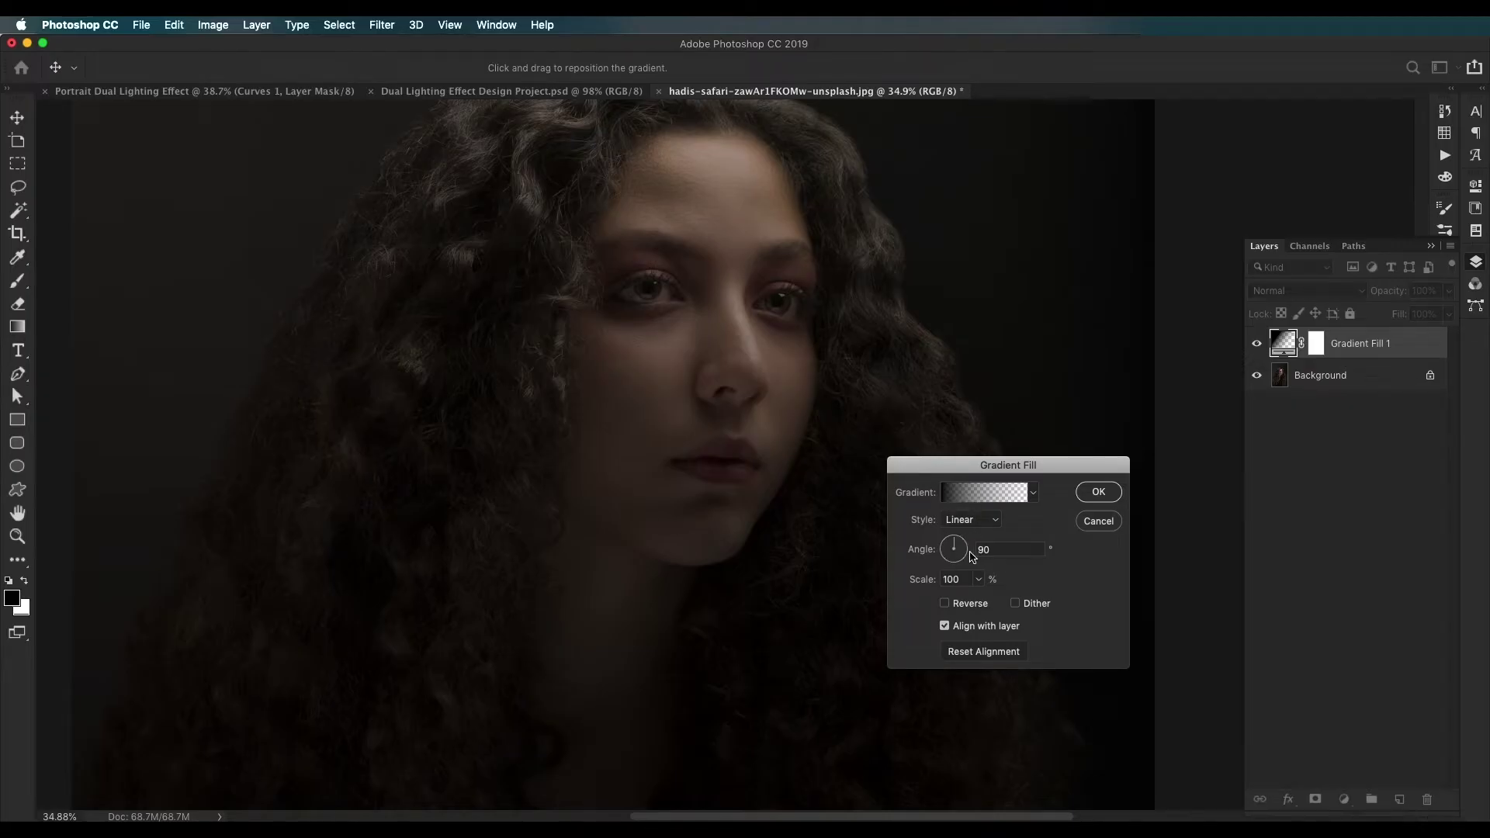
pyautogui.scroll(-5, 591, 594)
pyautogui.moveTo(621, 582); pyautogui.dragTo(628, 533)
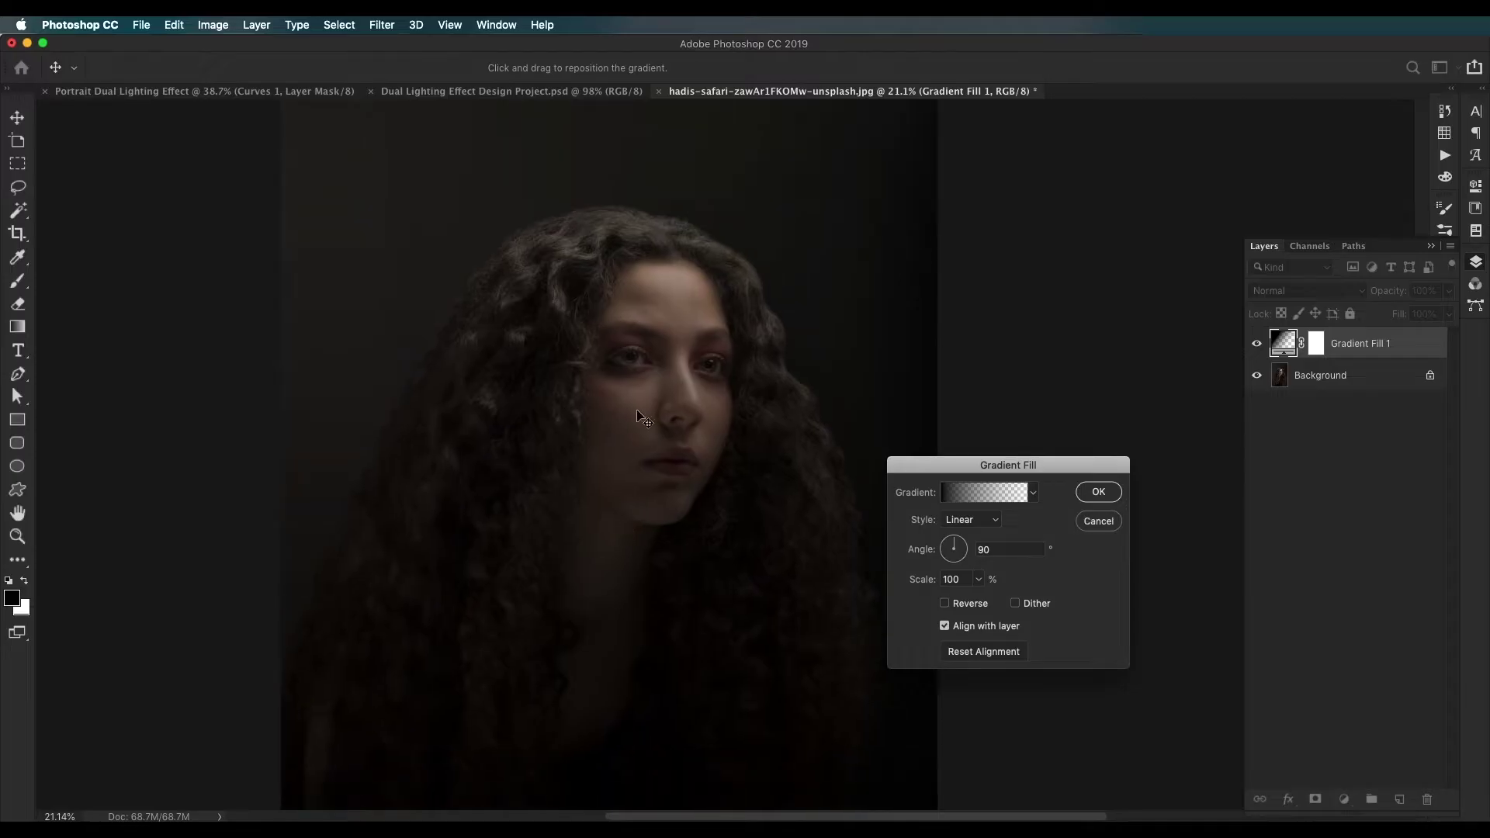
pyautogui.doubleClick(986, 551)
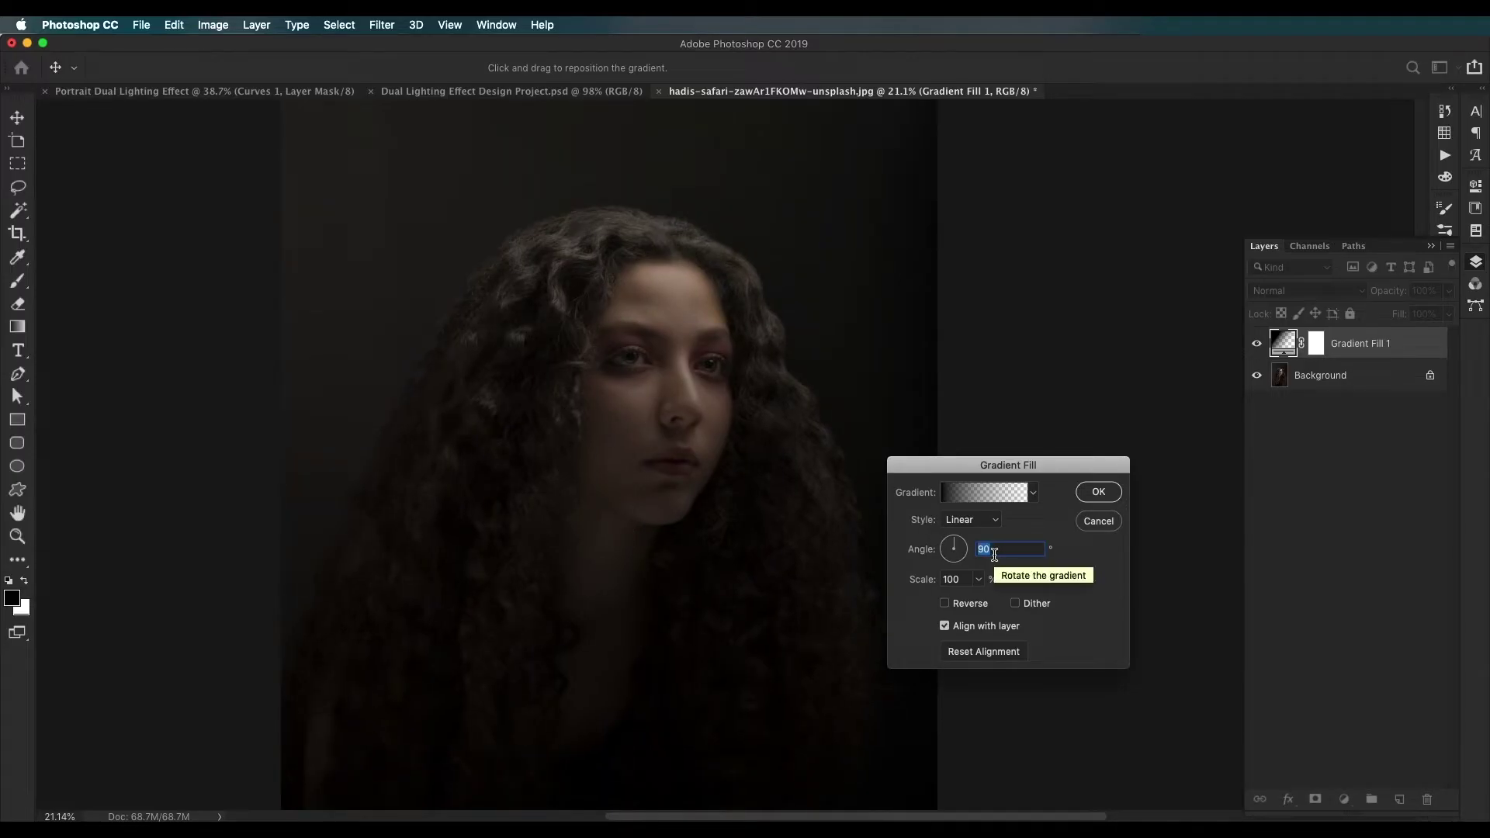
pyautogui.write('0')
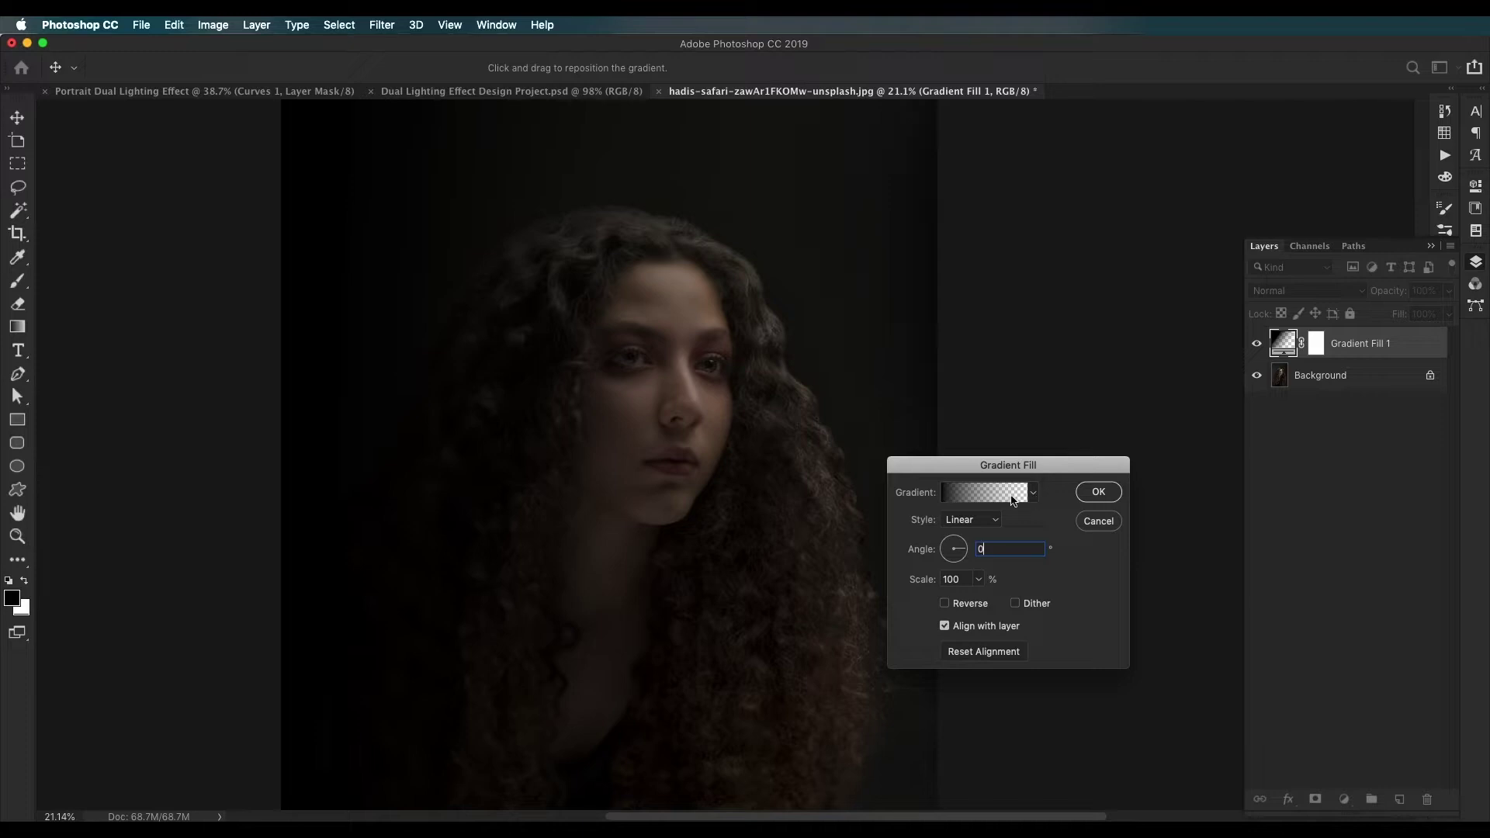
# Step: Set the gradient's starting color stop to blue (#011dc9) and remove the color stop at the other end
pyautogui.click(1009, 497)
pyautogui.click(988, 571)
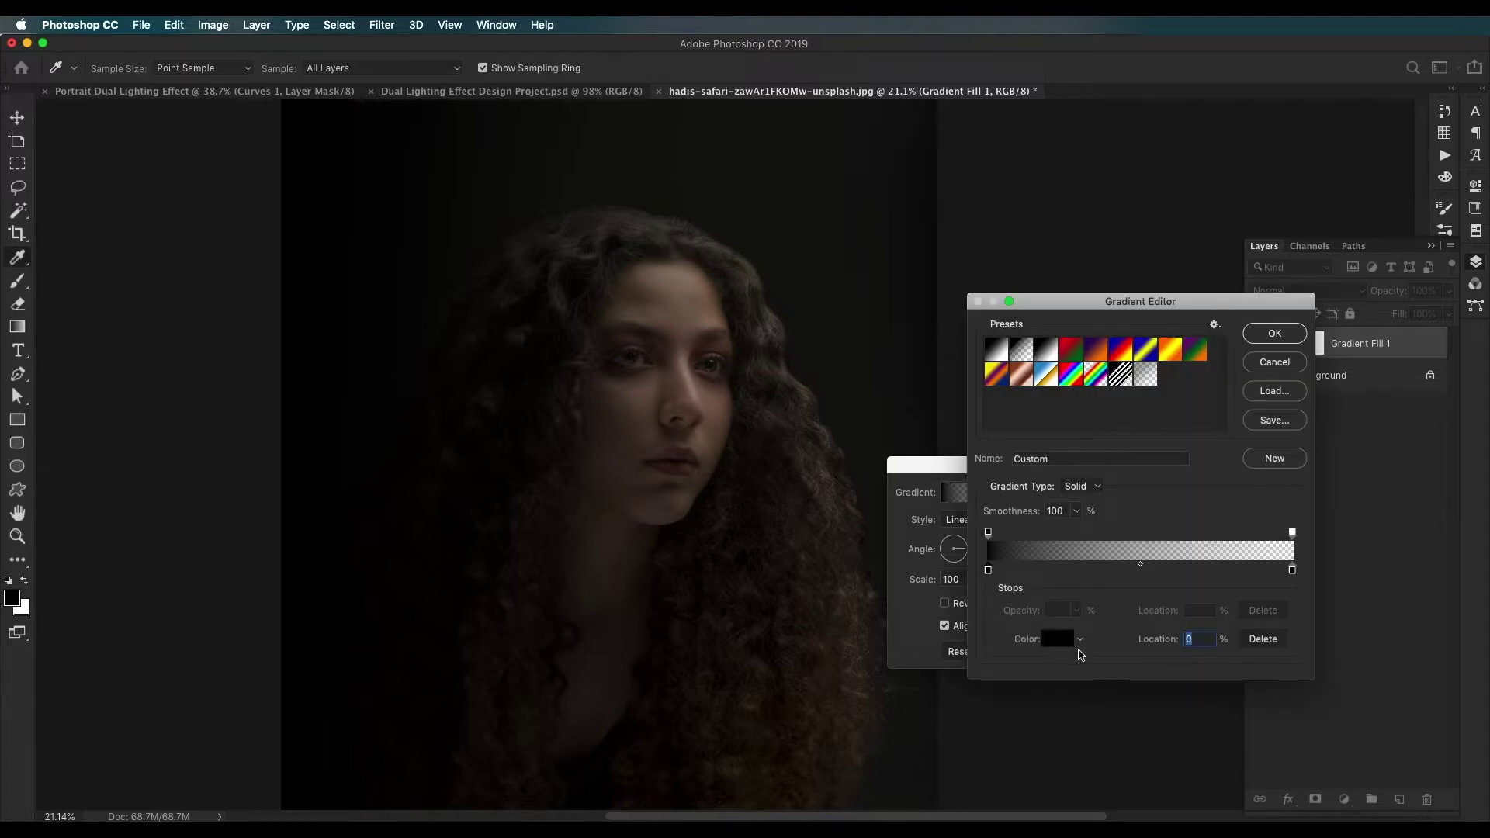
pyautogui.click(1061, 644)
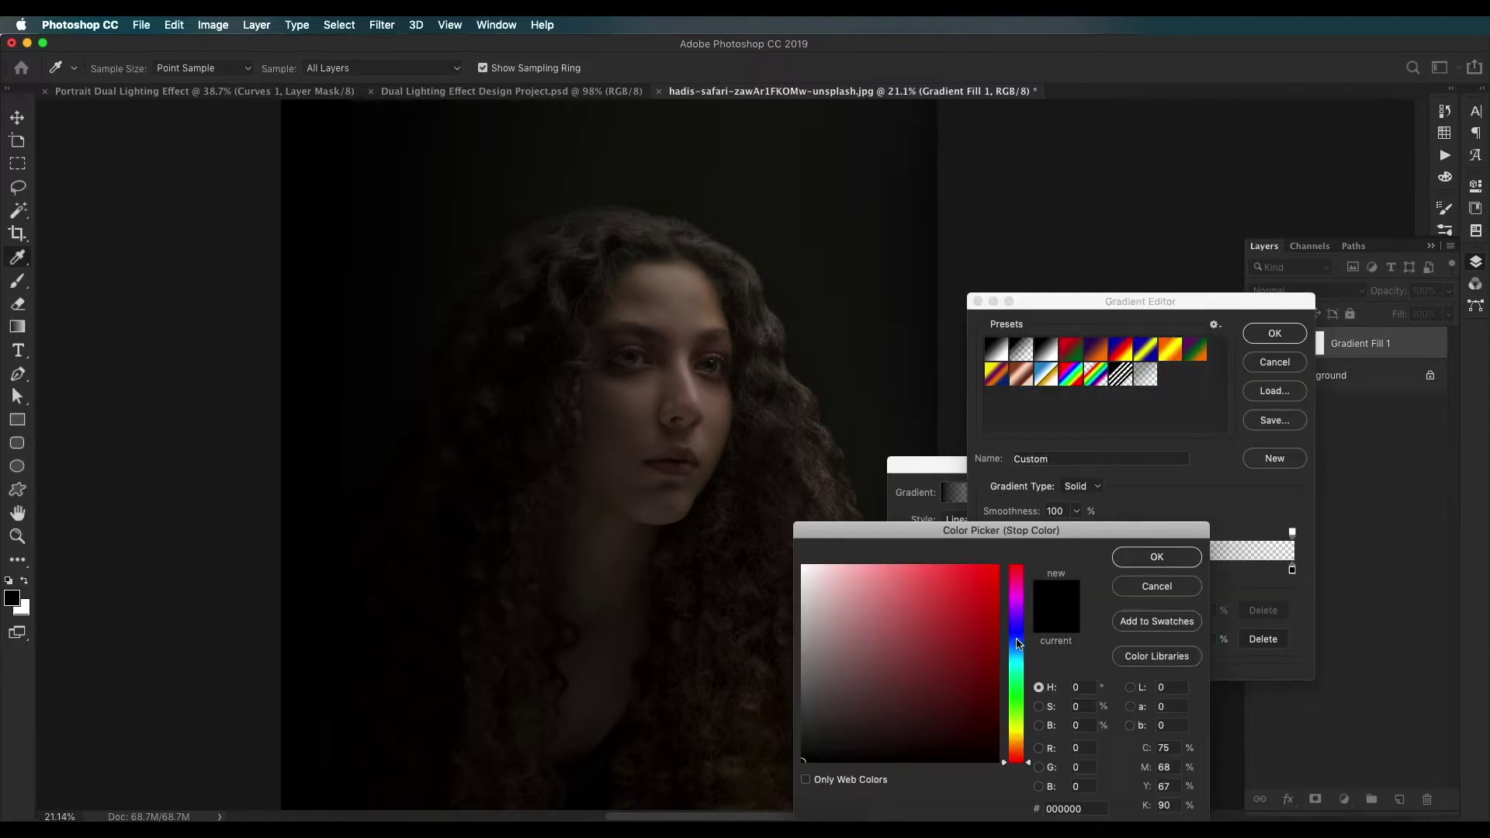
pyautogui.click(1019, 639)
pyautogui.moveTo(988, 612); pyautogui.dragTo(998, 610)
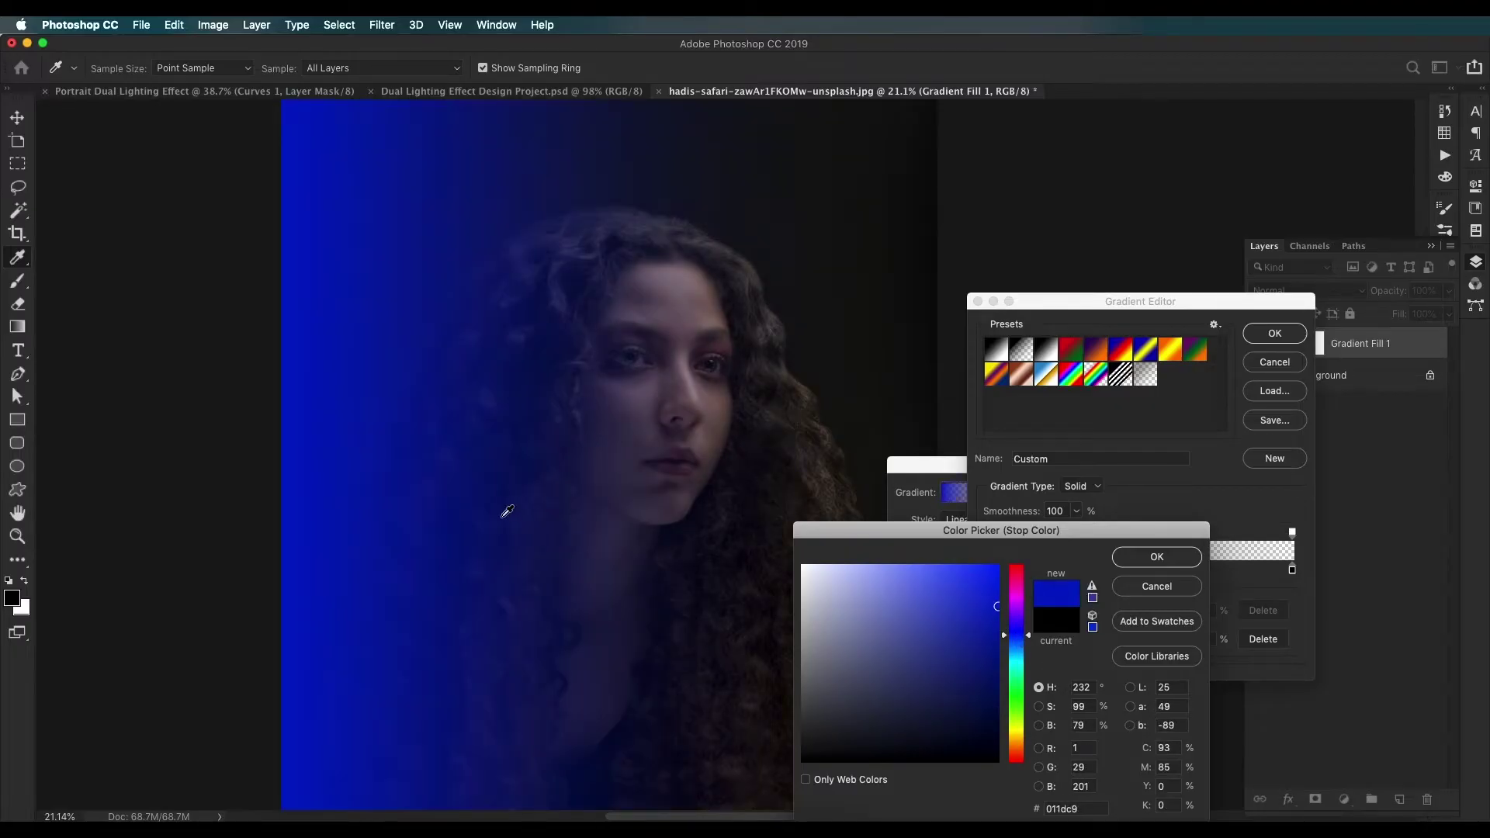
pyautogui.click(1155, 556)
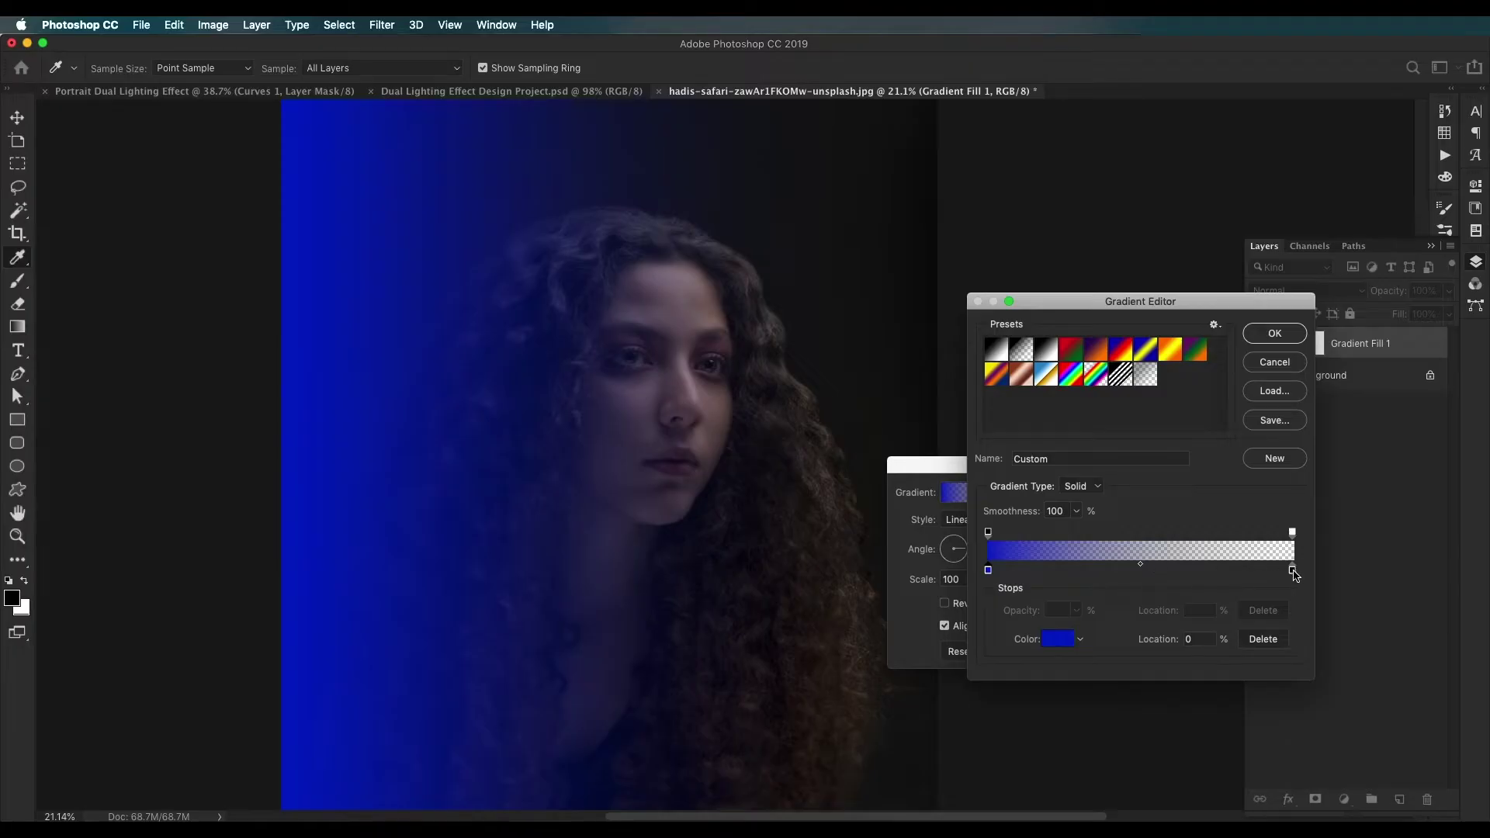
pyautogui.moveTo(1293, 572); pyautogui.dragTo(1351, 614)
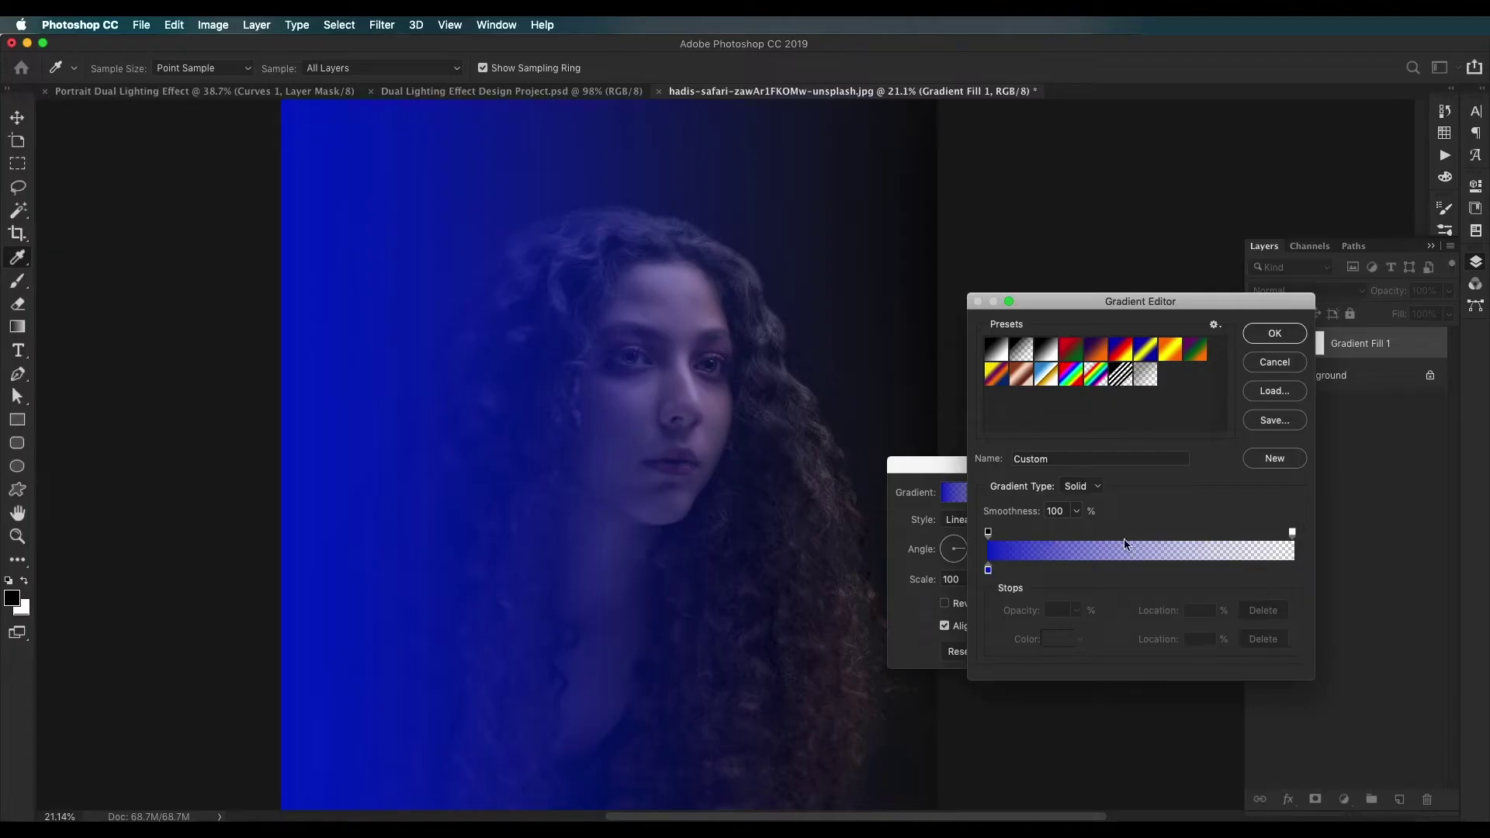
# Step: Place the gradient's 100% opacity stop at 39%, the 0% opacity stop at 86% and their midpoint at 57%, and accept the fill
pyautogui.moveTo(1292, 536); pyautogui.dragTo(1168, 534)
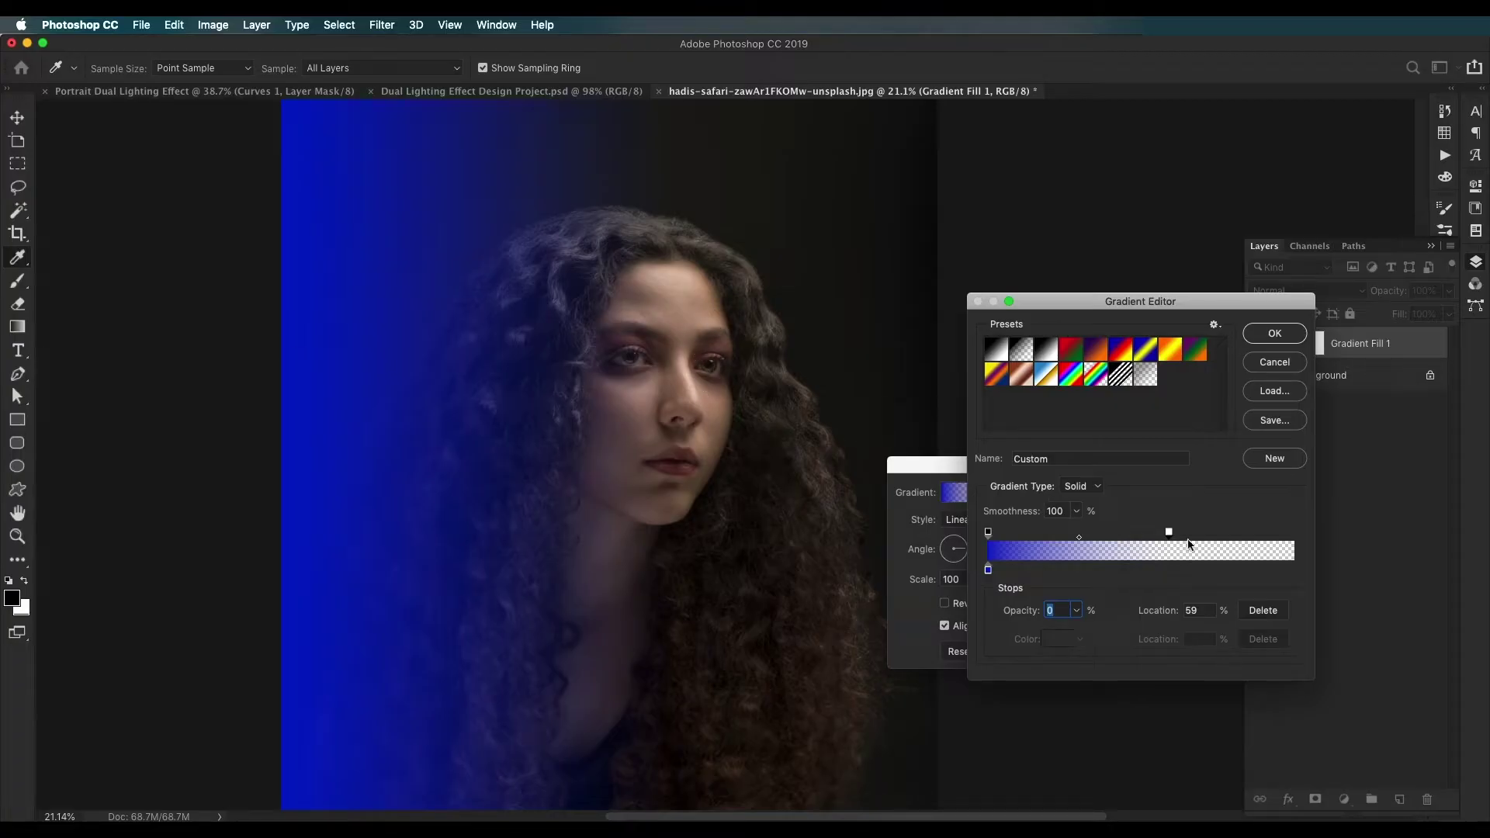
pyautogui.moveTo(1171, 536); pyautogui.dragTo(1198, 535)
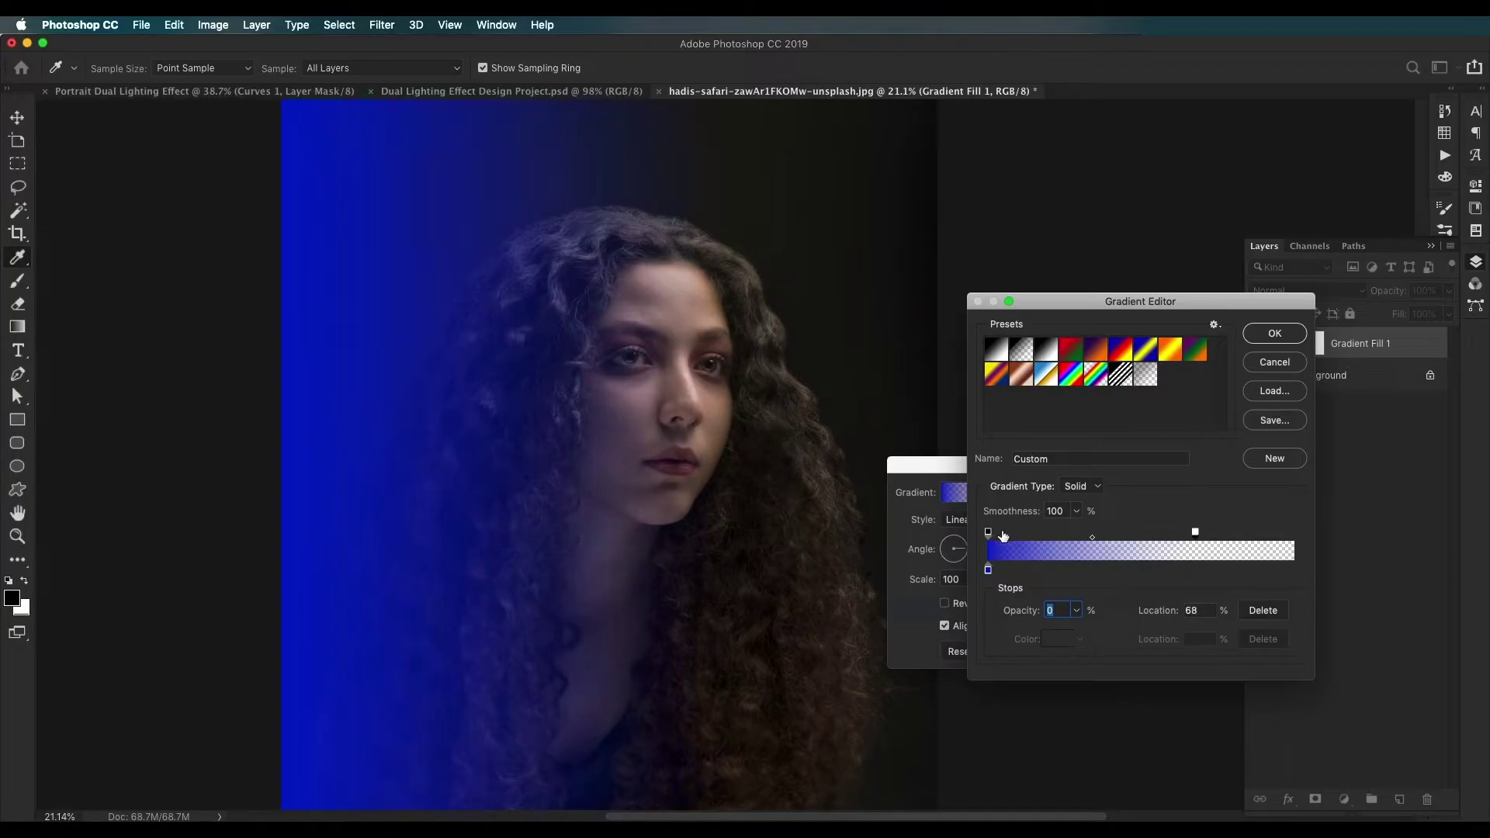
pyautogui.moveTo(988, 533); pyautogui.dragTo(1110, 537)
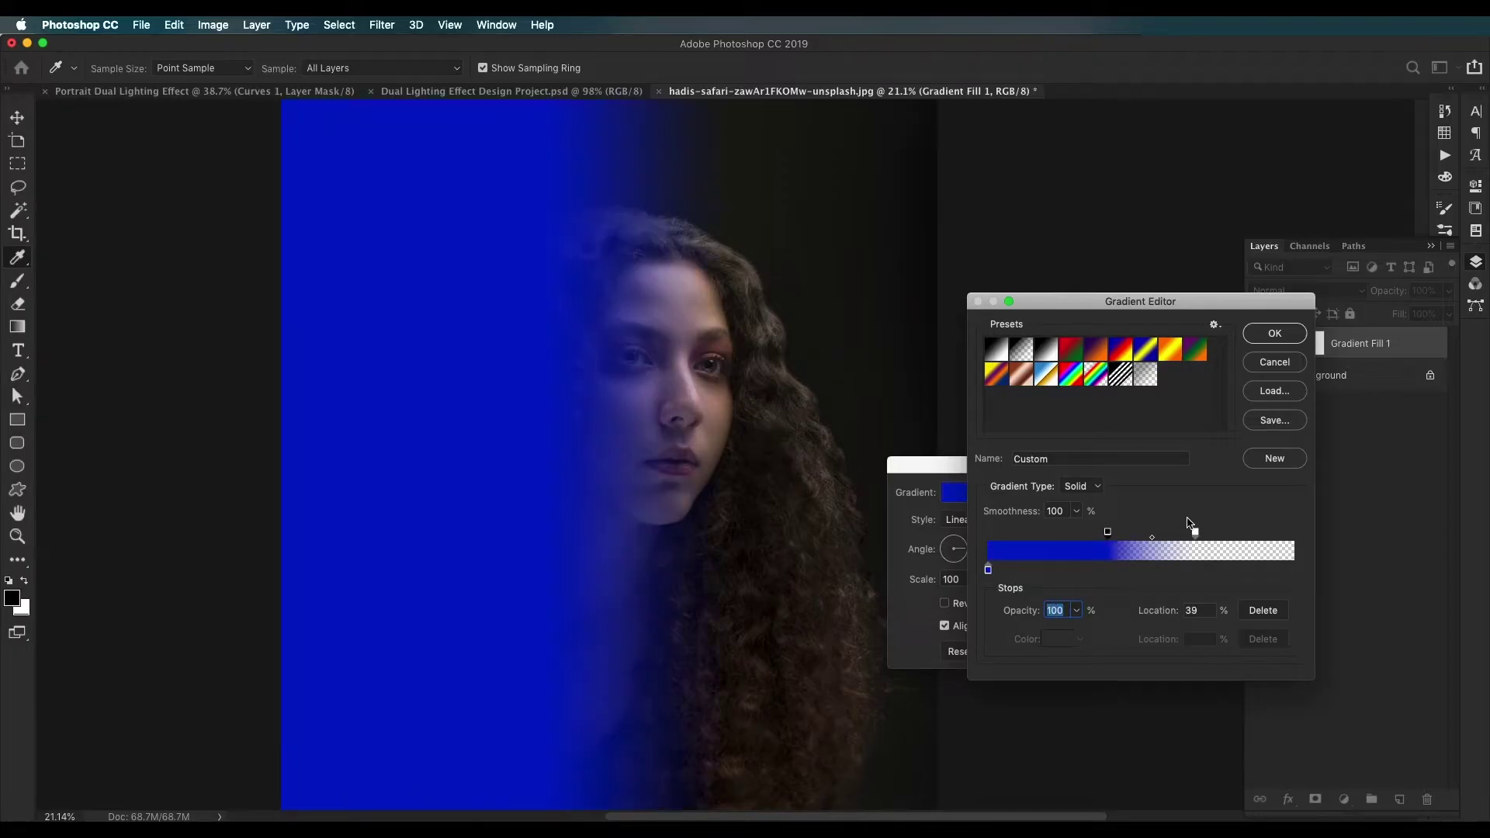
pyautogui.moveTo(1195, 534); pyautogui.dragTo(1250, 535)
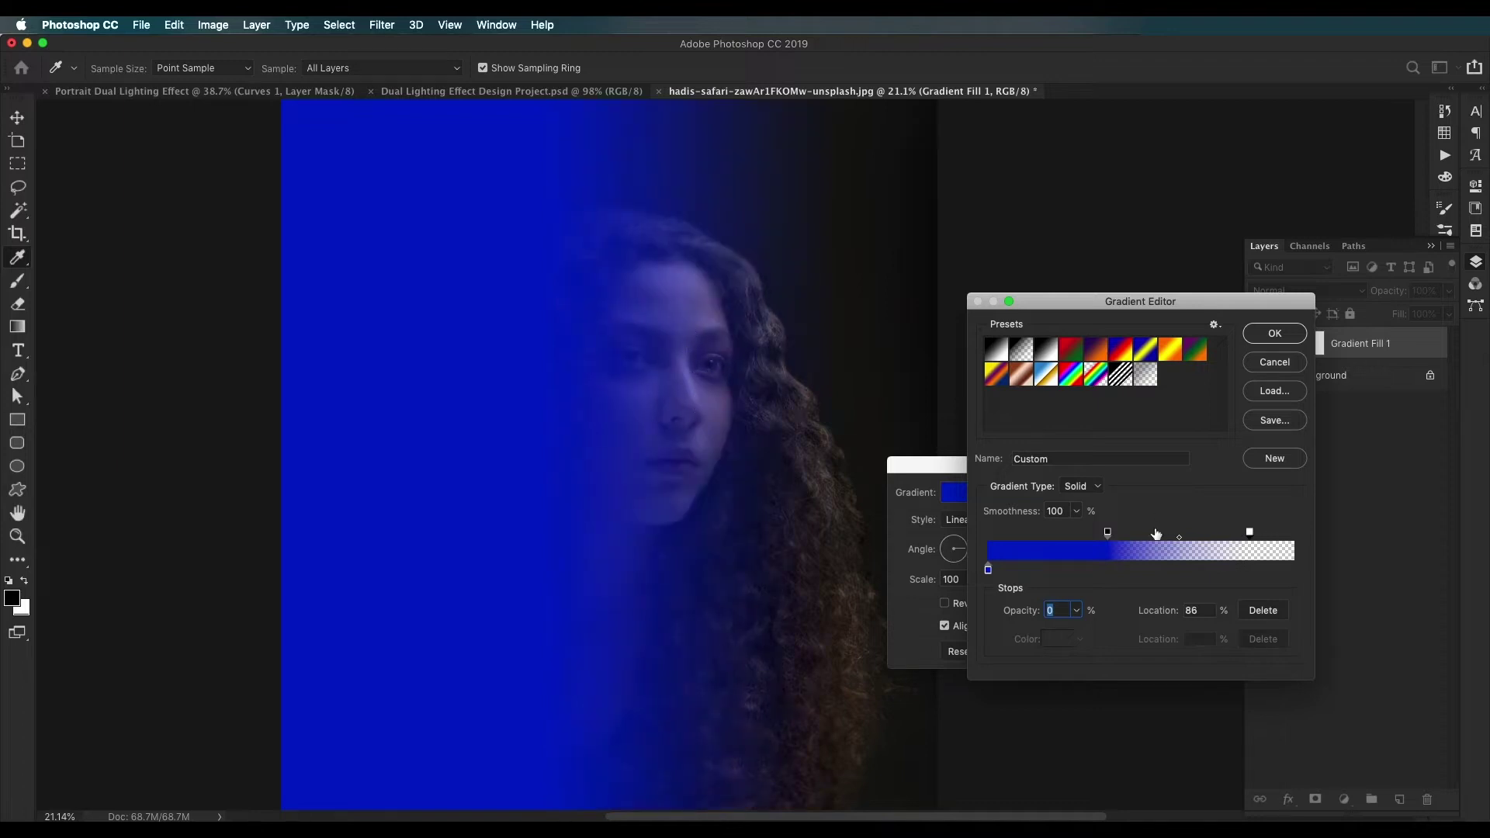
pyautogui.moveTo(1179, 541)
pyautogui.mouseDown()
pyautogui.moveTo(1159, 542)
pyautogui.moveTo(1201, 537)
pyautogui.mouseUp()
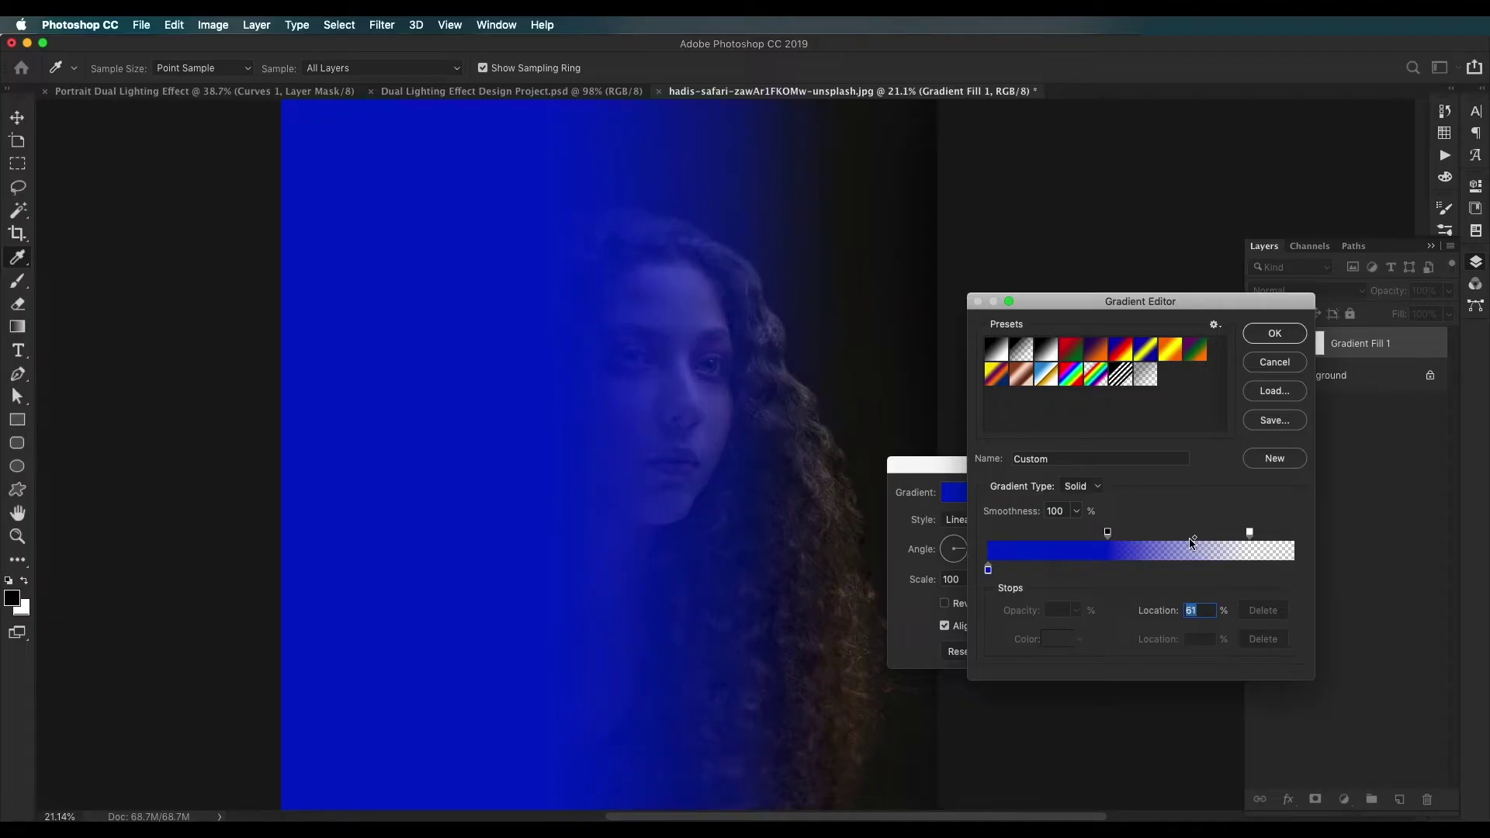
pyautogui.moveTo(1190, 538); pyautogui.dragTo(1185, 538)
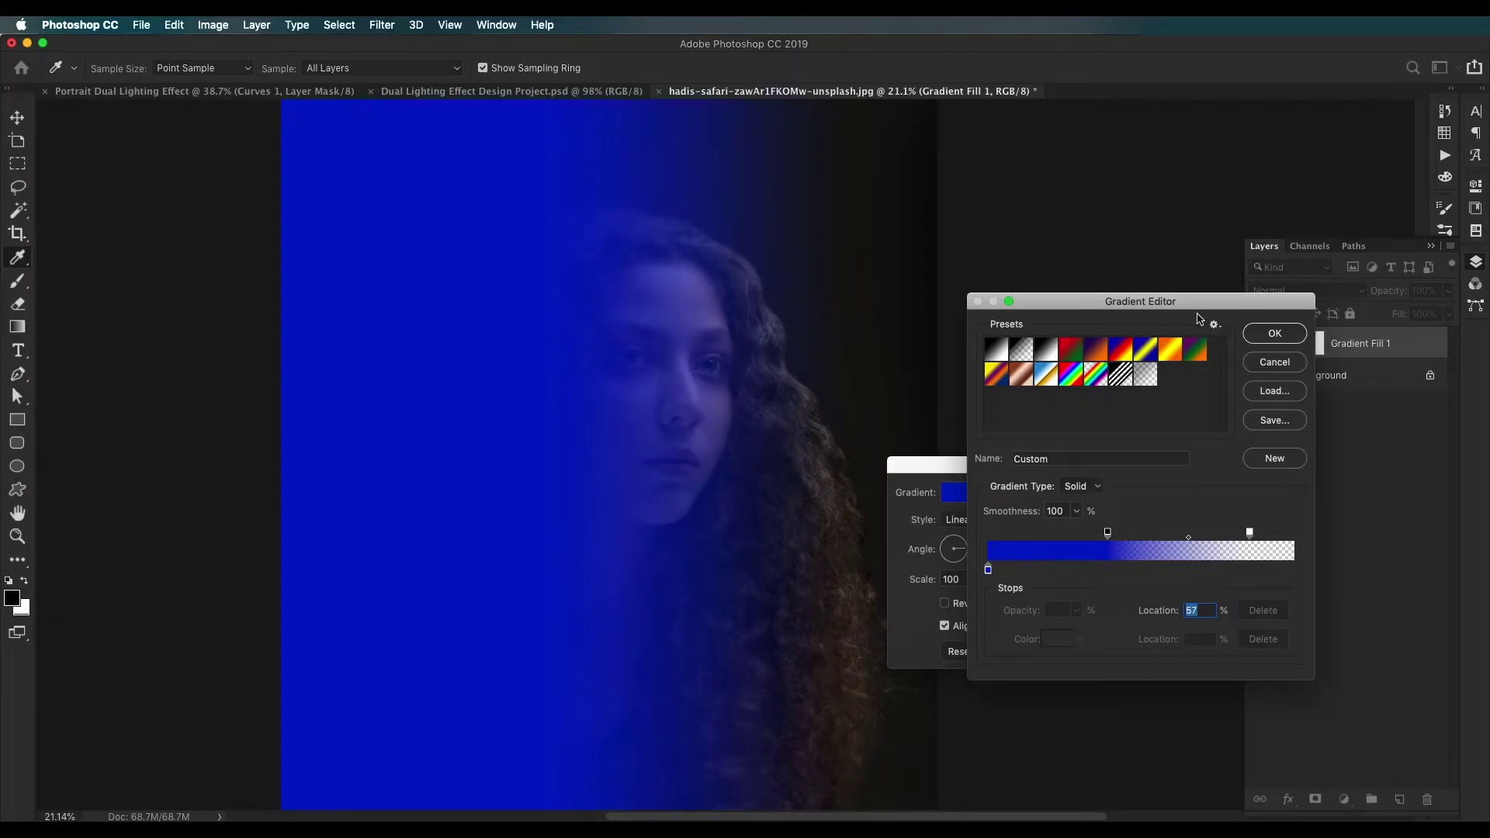
pyautogui.click(1273, 334)
pyautogui.click(1113, 492)
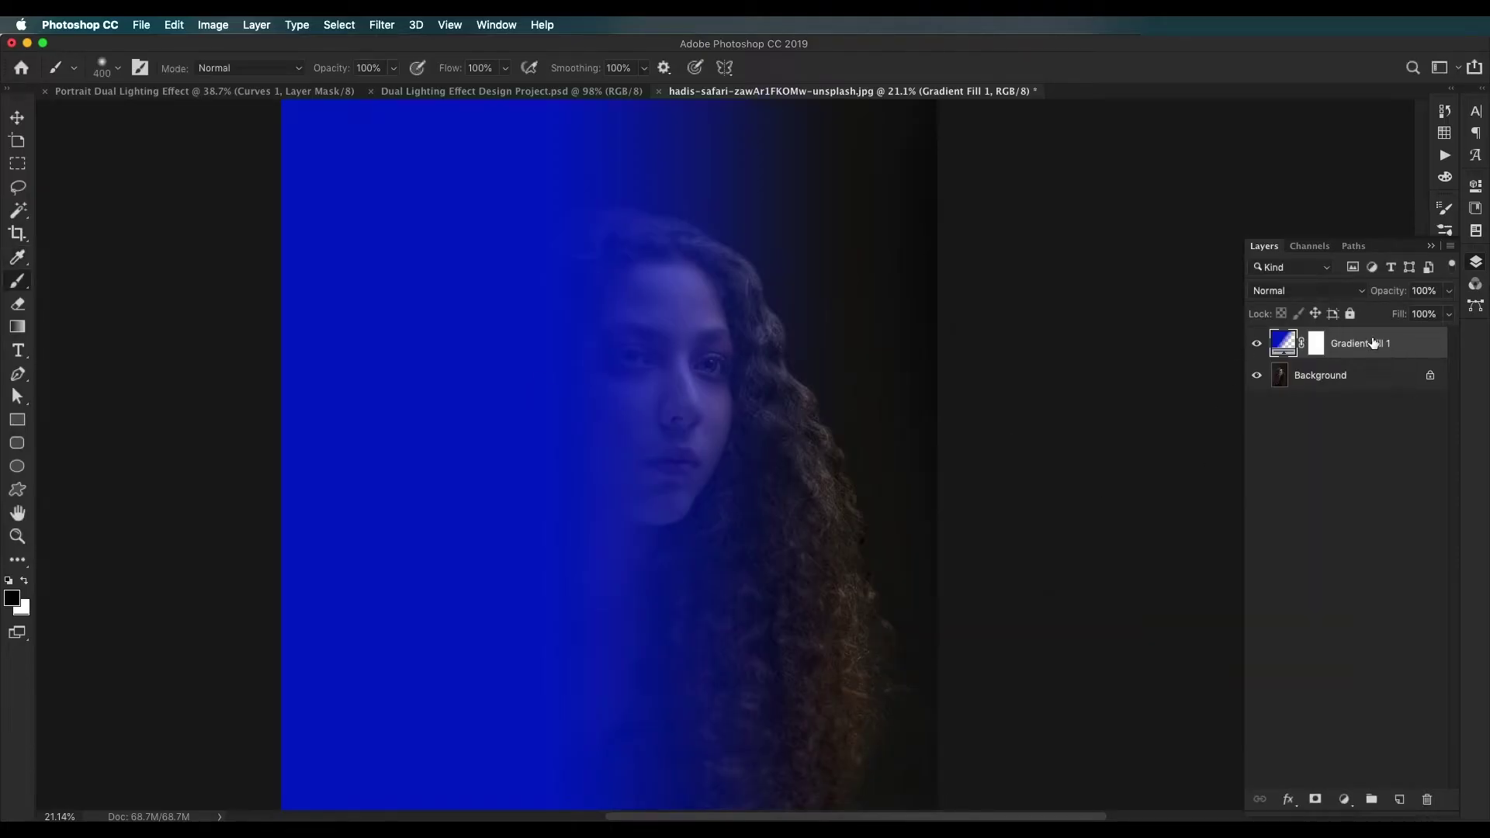
# Step: Set the blue gradient fill layer's blend mode to Color
pyautogui.click(1311, 298)
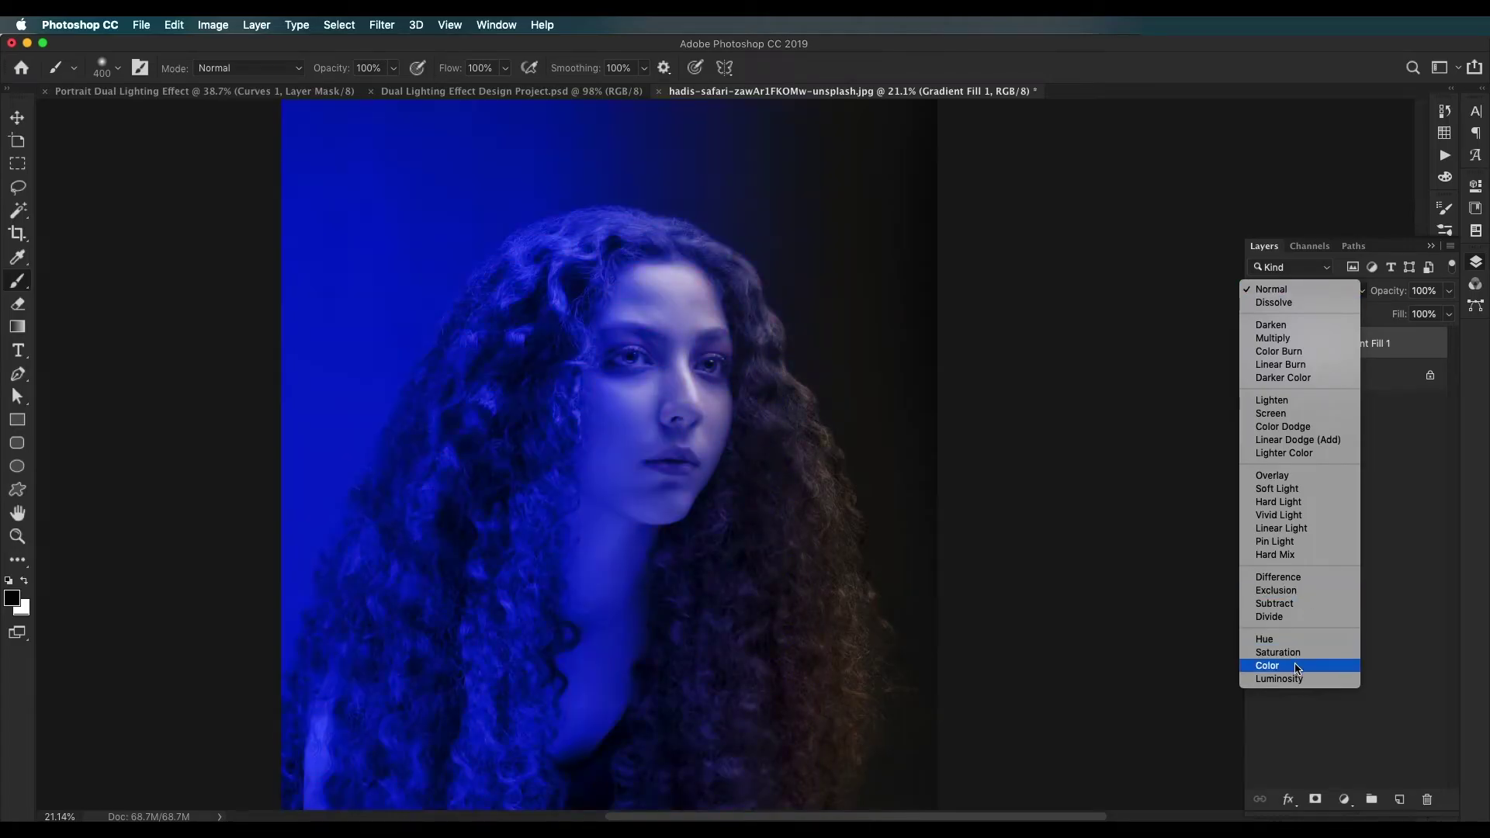
pyautogui.click(1298, 667)
# Step: Examine the blue tint on the hair and face up close and across the whole portrait
pyautogui.scroll(5, 472, 373)
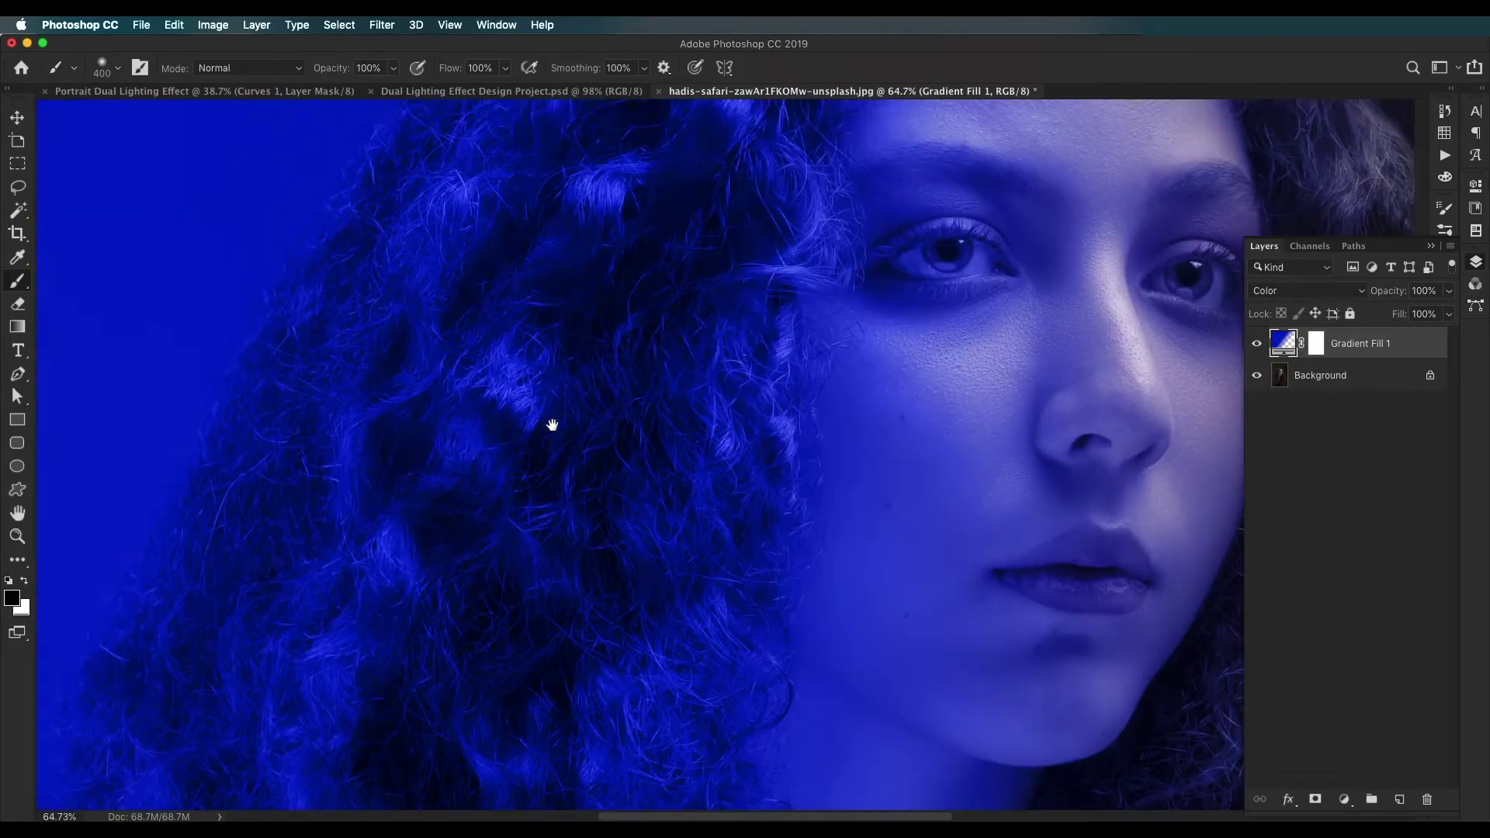
pyautogui.scroll(-2, 549, 423)
pyautogui.scroll(-5, 574, 369)
pyautogui.scroll(6, 580, 431)
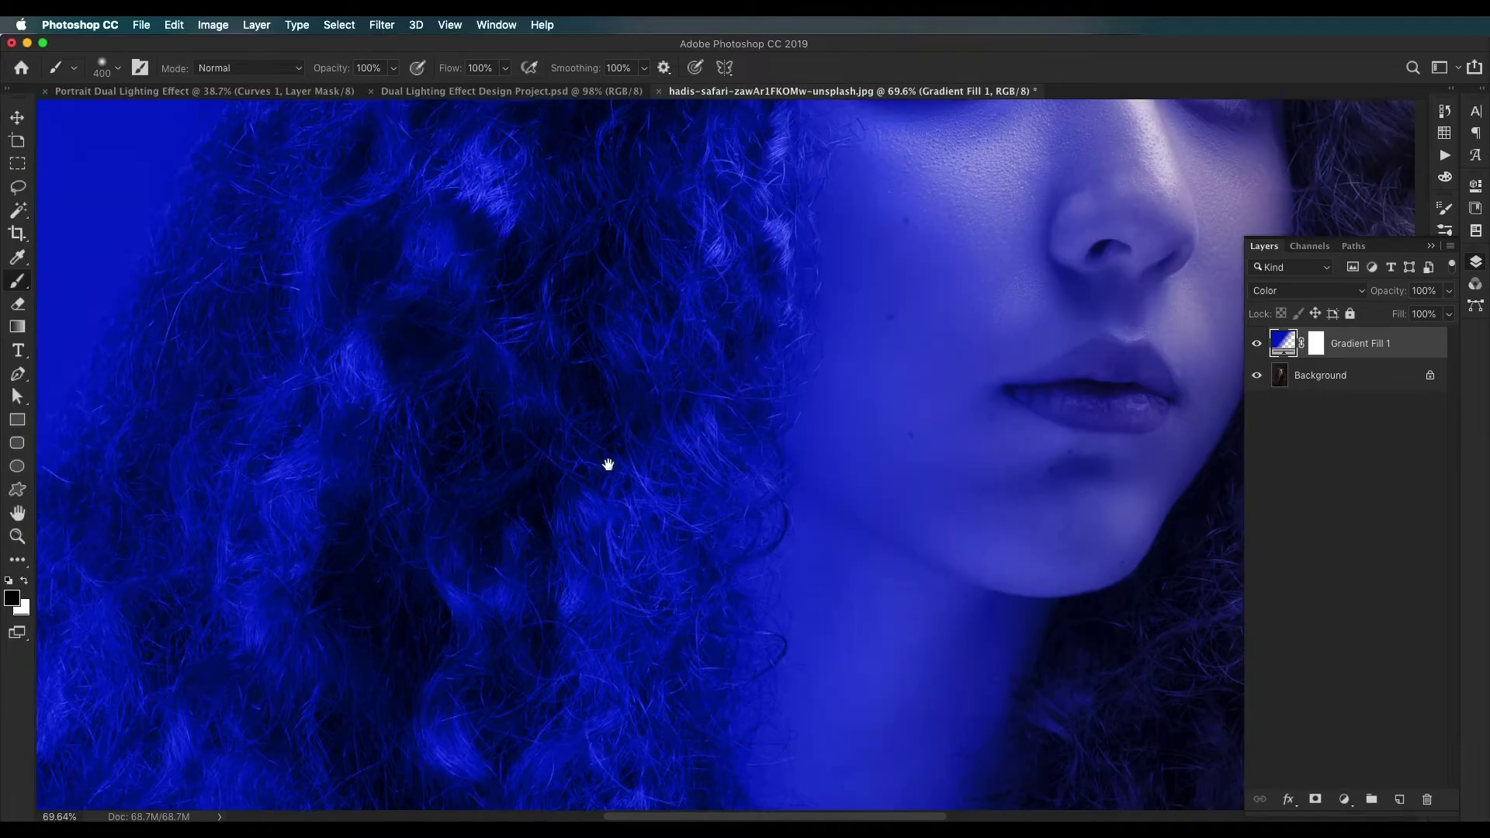
pyautogui.moveTo(675, 167); pyautogui.dragTo(642, 260)
pyautogui.scroll(-3, 795, 390)
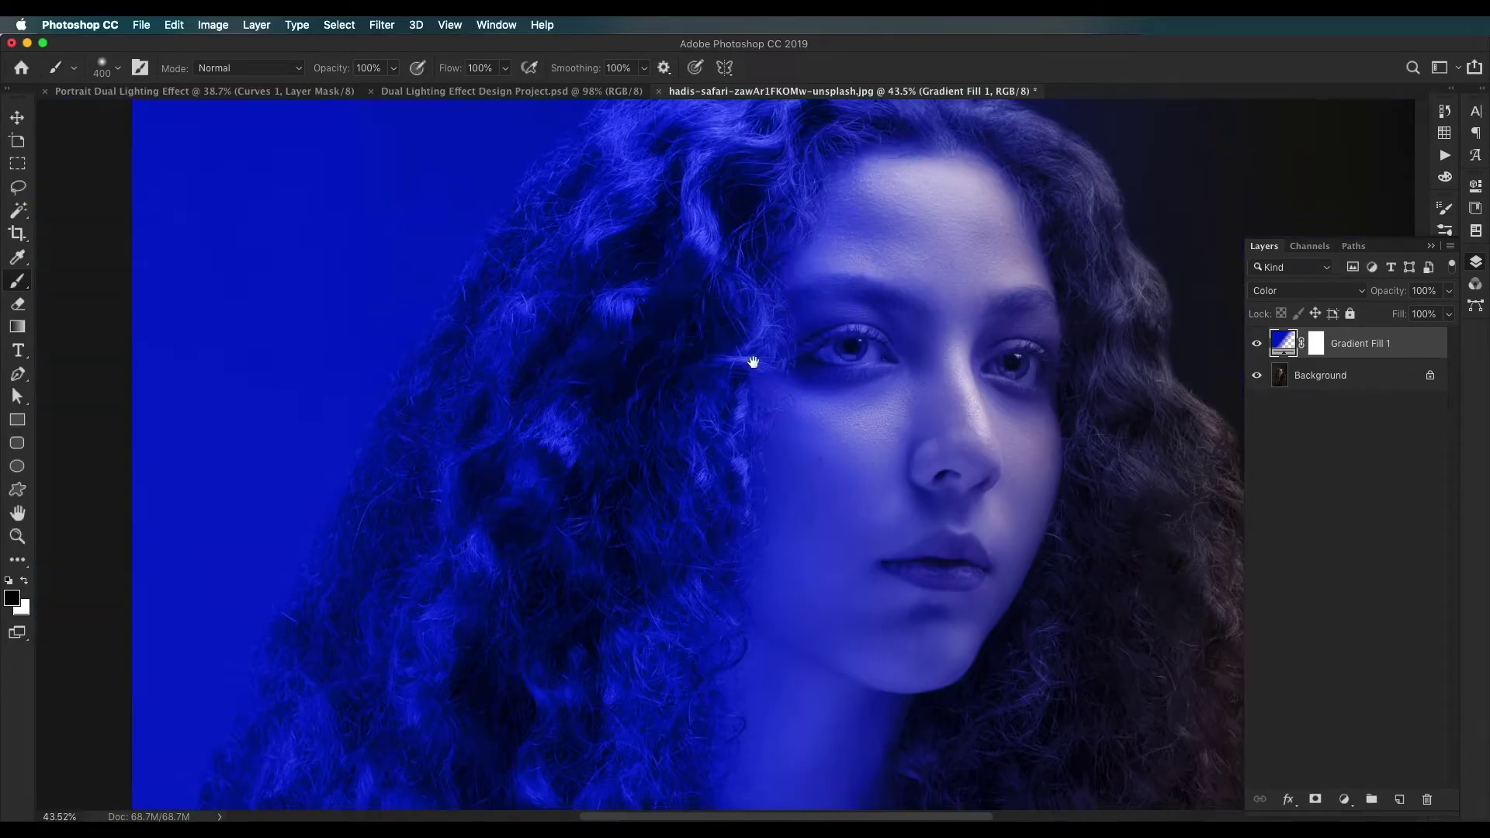
pyautogui.moveTo(682, 714); pyautogui.dragTo(667, 377)
pyautogui.scroll(-6, 667, 378)
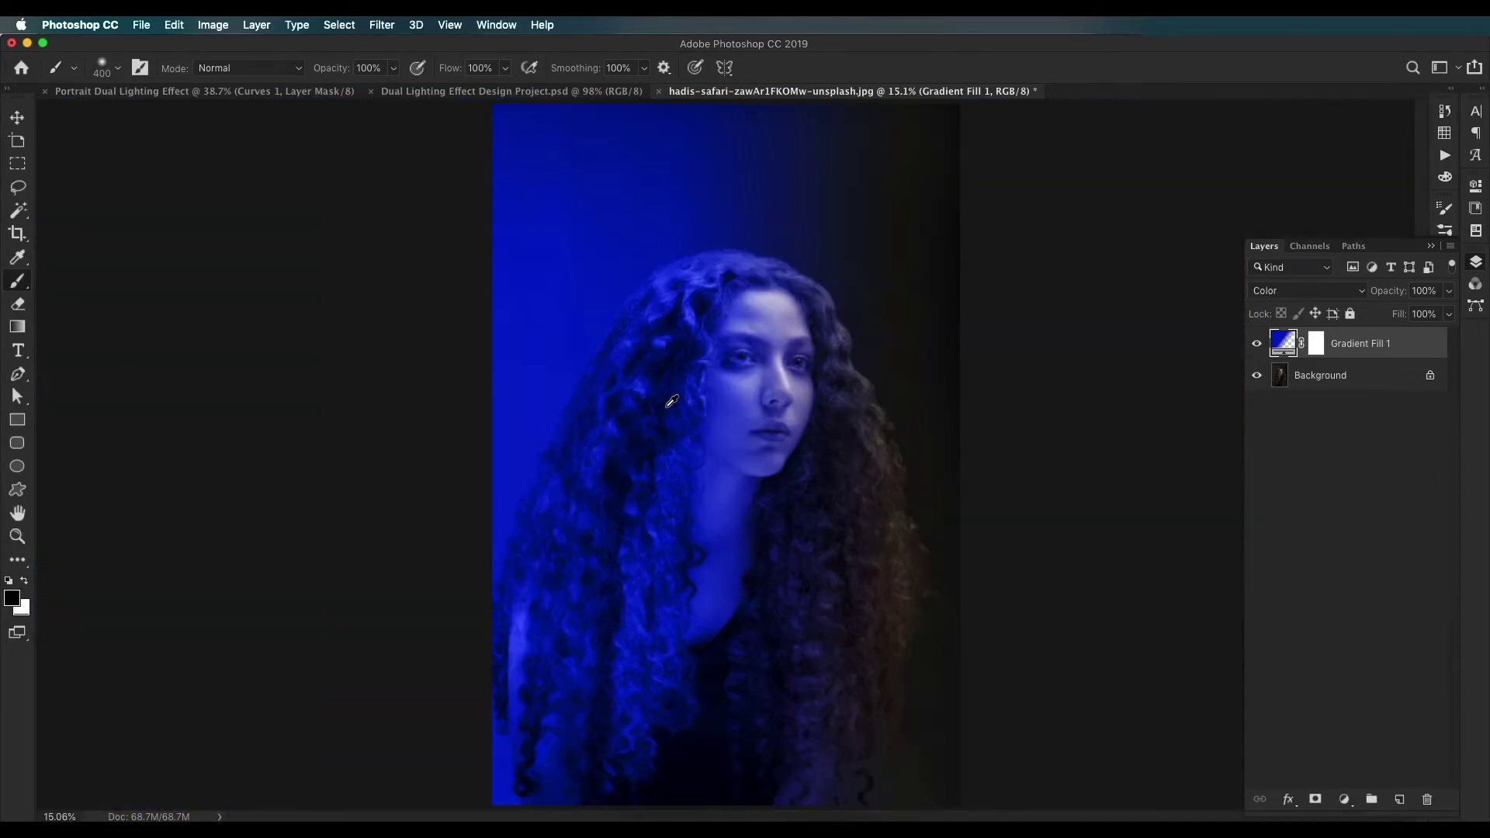
pyautogui.scroll(3, 658, 379)
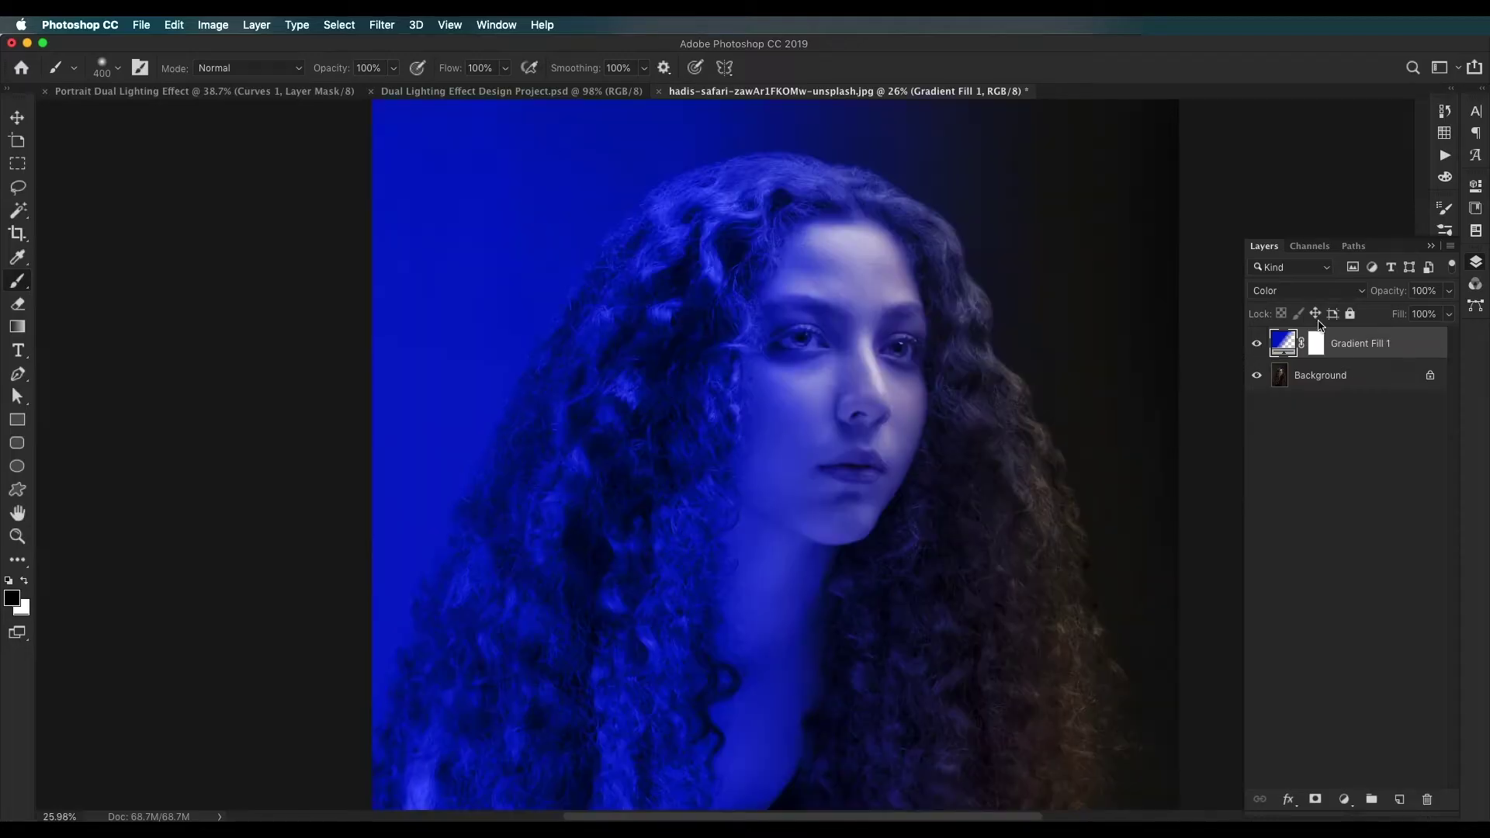
# Step: Set the blue gradient fill layer's Fill to 60%
pyautogui.click(1442, 315)
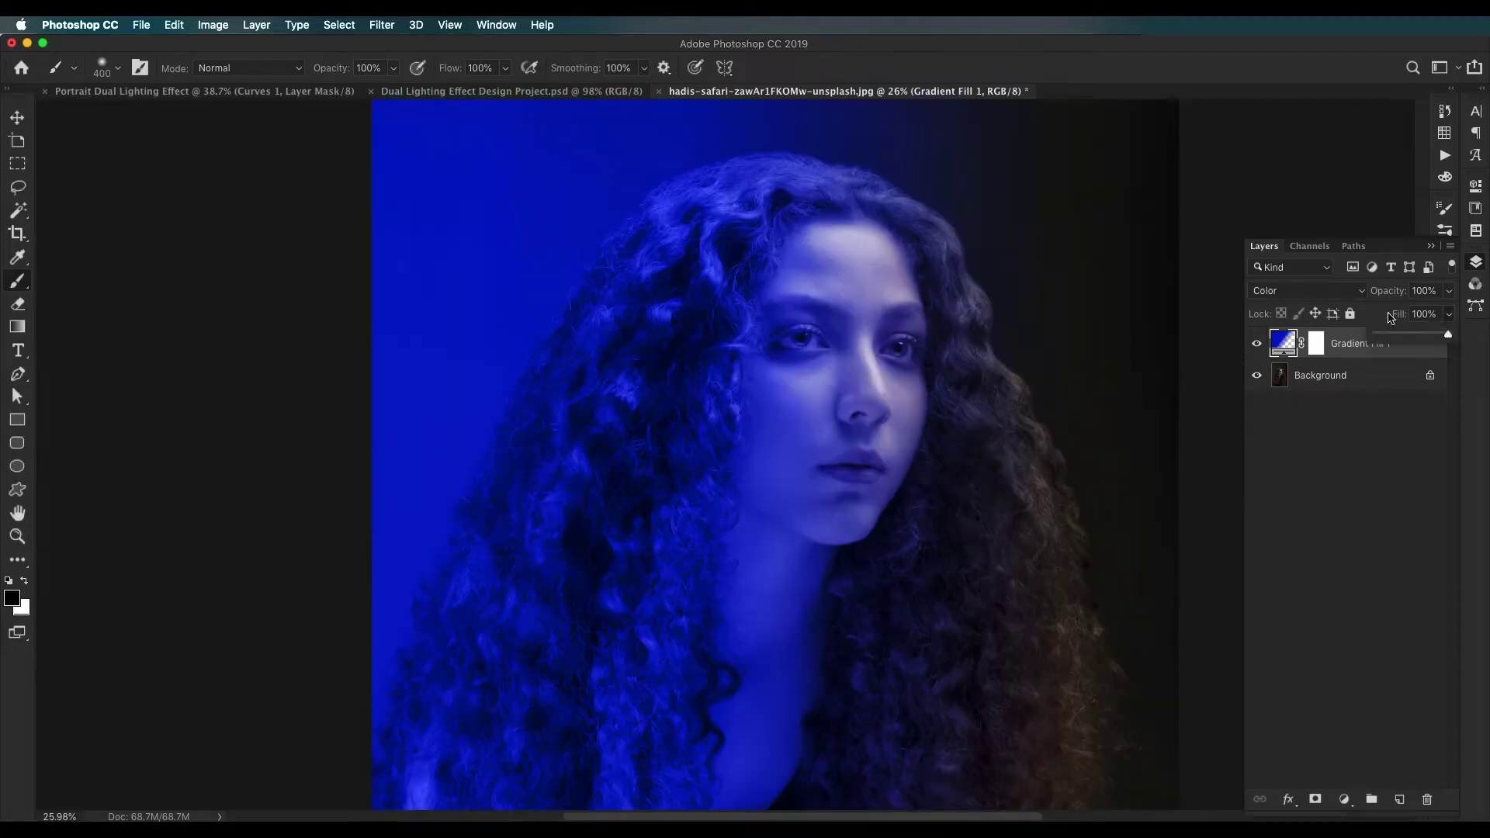
pyautogui.click(1429, 316)
pyautogui.write('60')
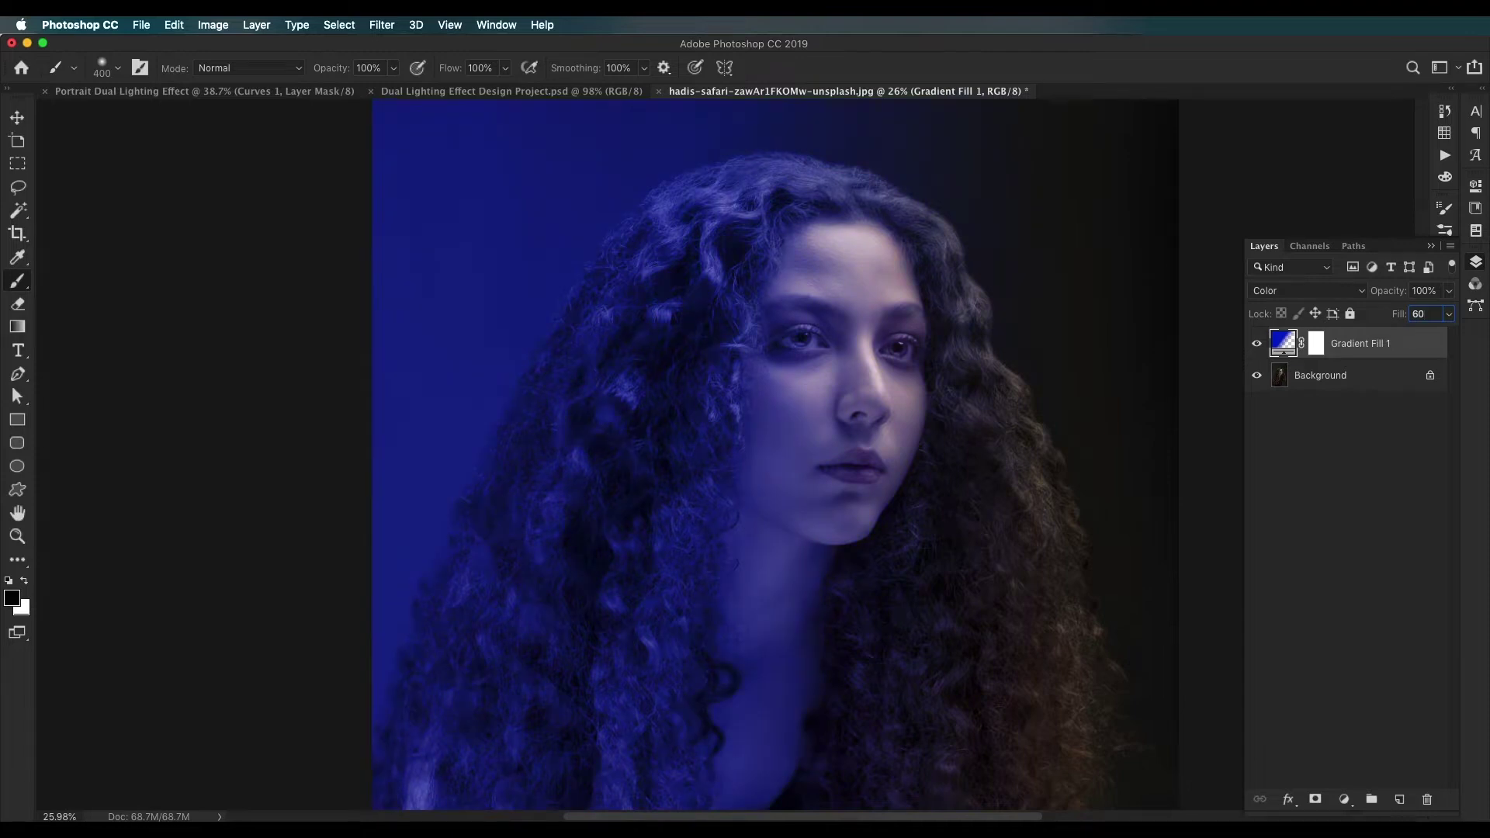
pyautogui.click(1449, 315)
# Step: Duplicate the blue gradient fill layer and set the copy's gradient angle to 180°
pyautogui.click(1355, 354)
pyautogui.moveTo(1356, 355); pyautogui.dragTo(1400, 793)
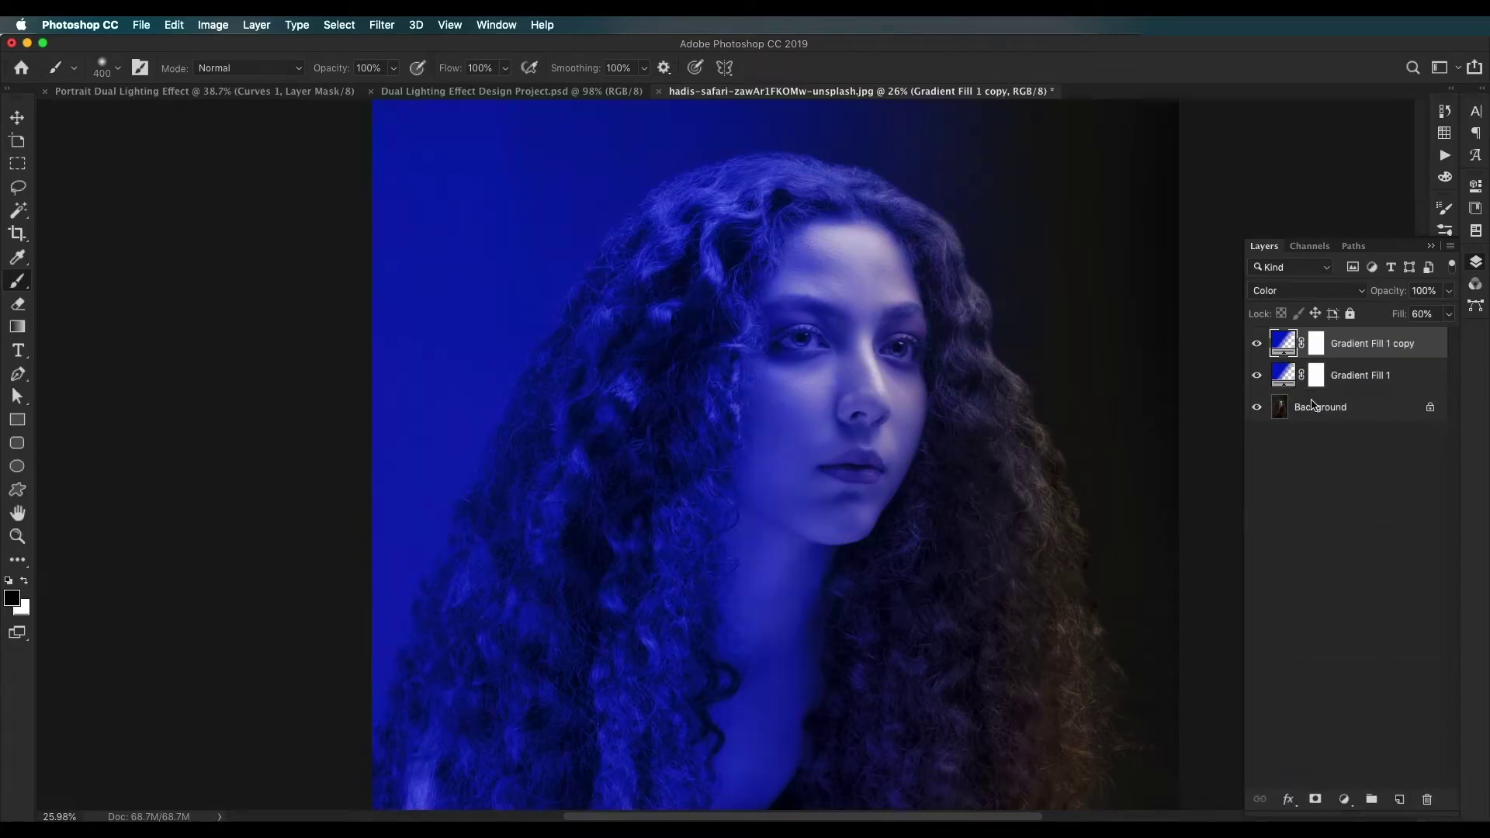
pyautogui.doubleClick(1285, 344)
pyautogui.moveTo(1035, 466); pyautogui.dragTo(1109, 252)
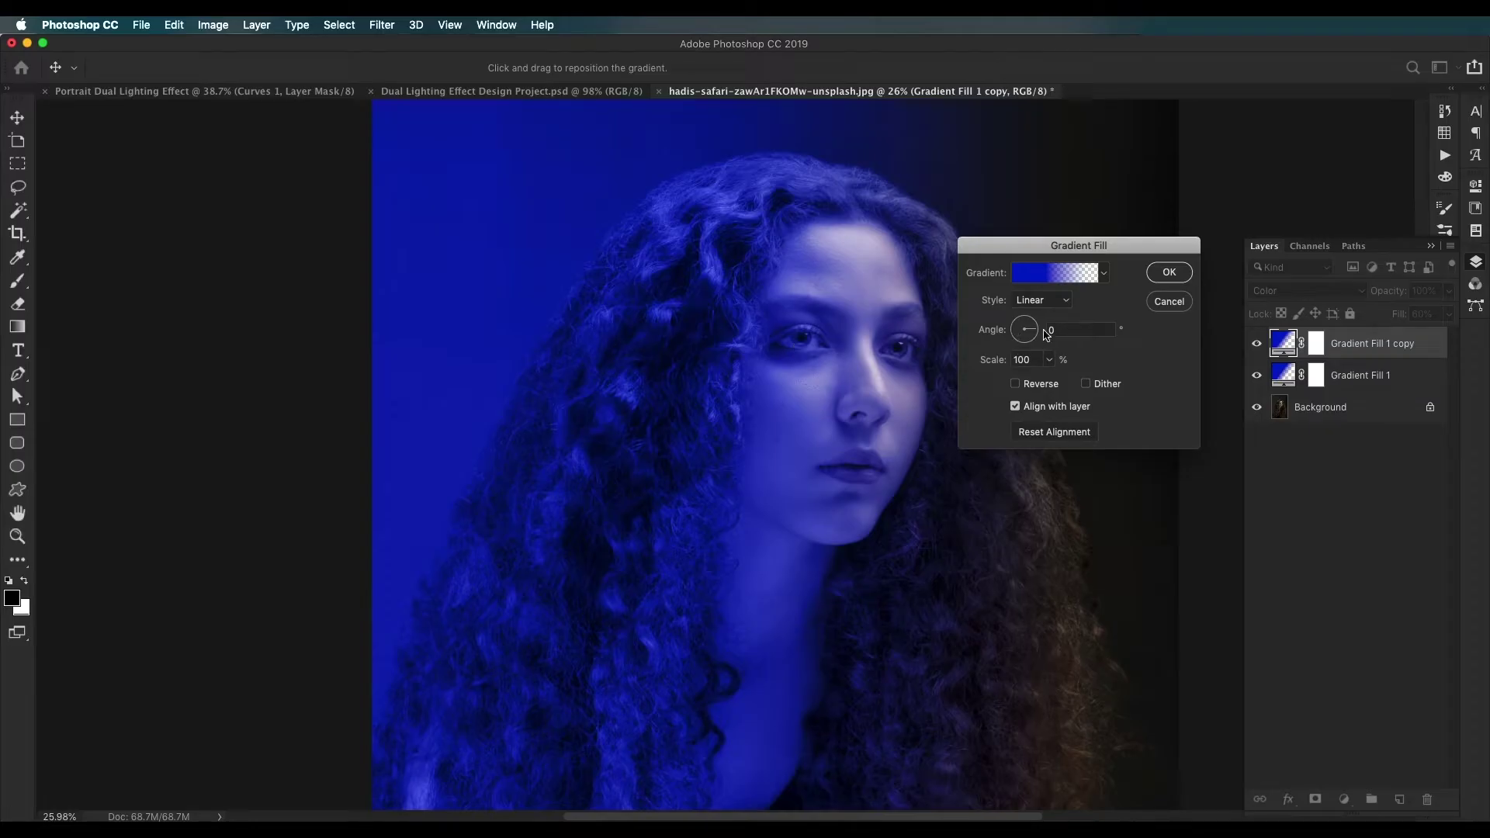
pyautogui.click(1065, 329)
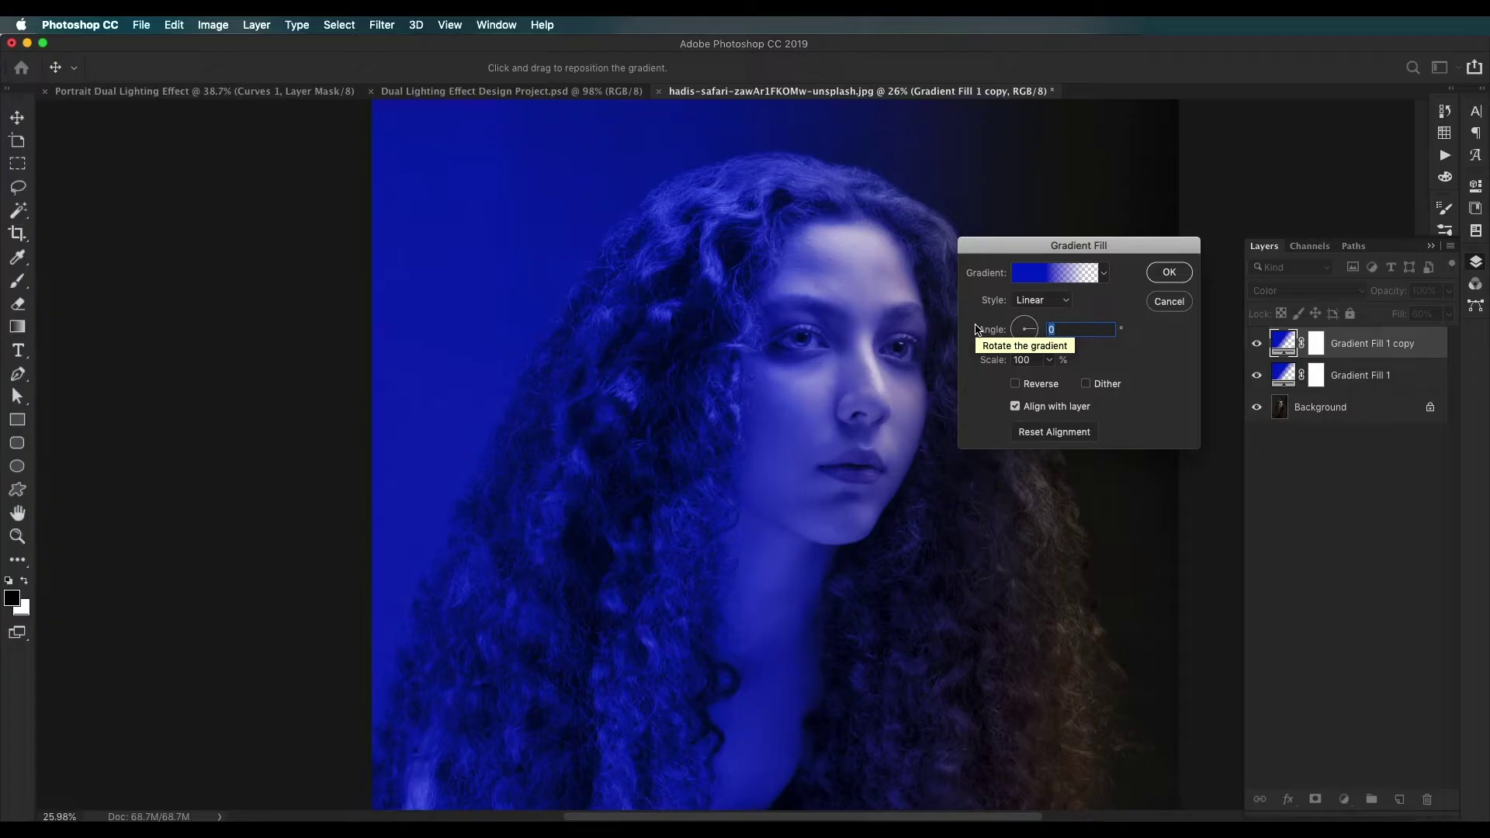
pyautogui.write('180')
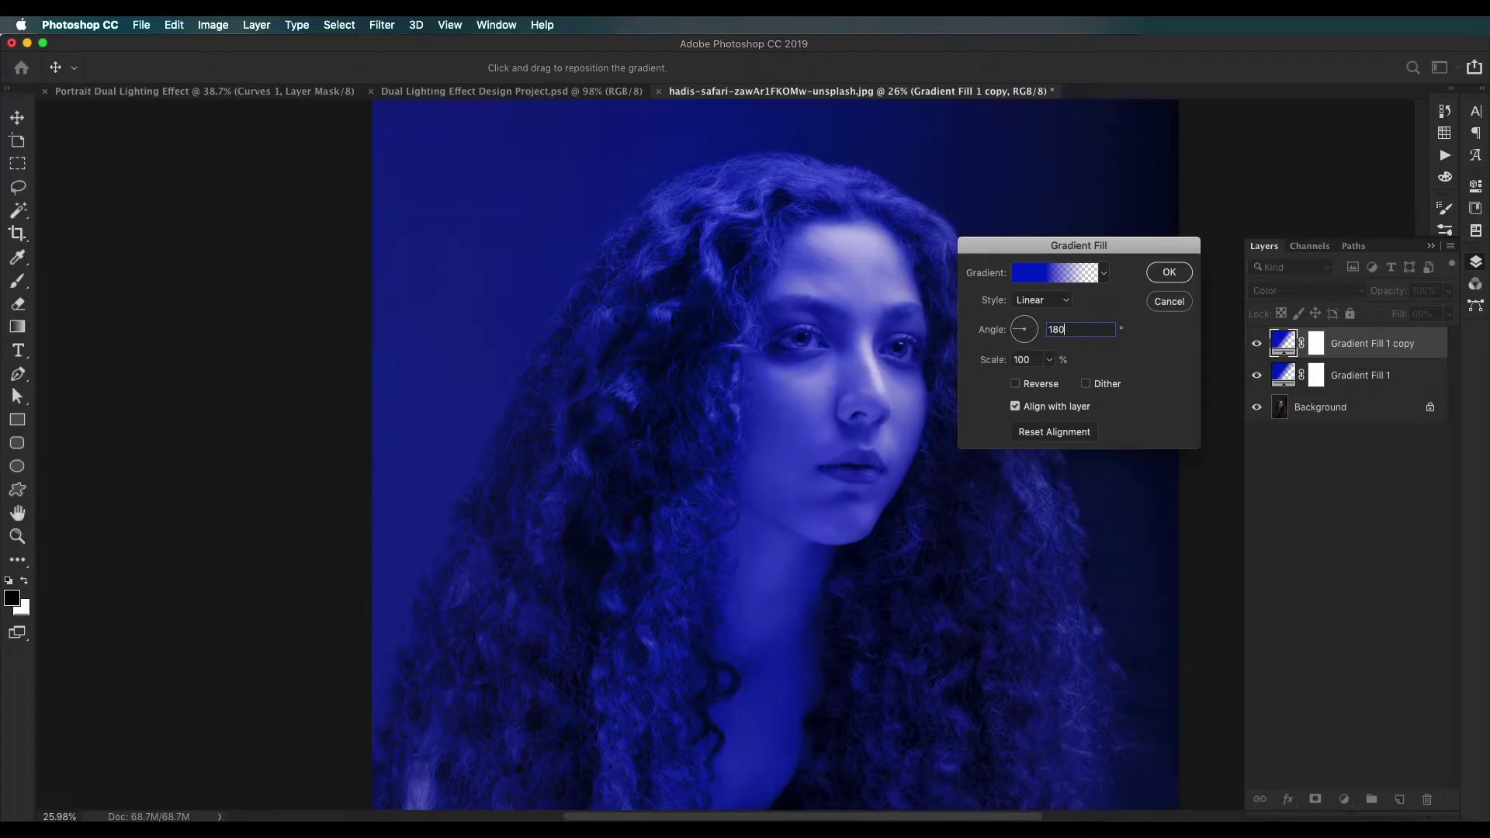
pyautogui.scroll(-3, 893, 419)
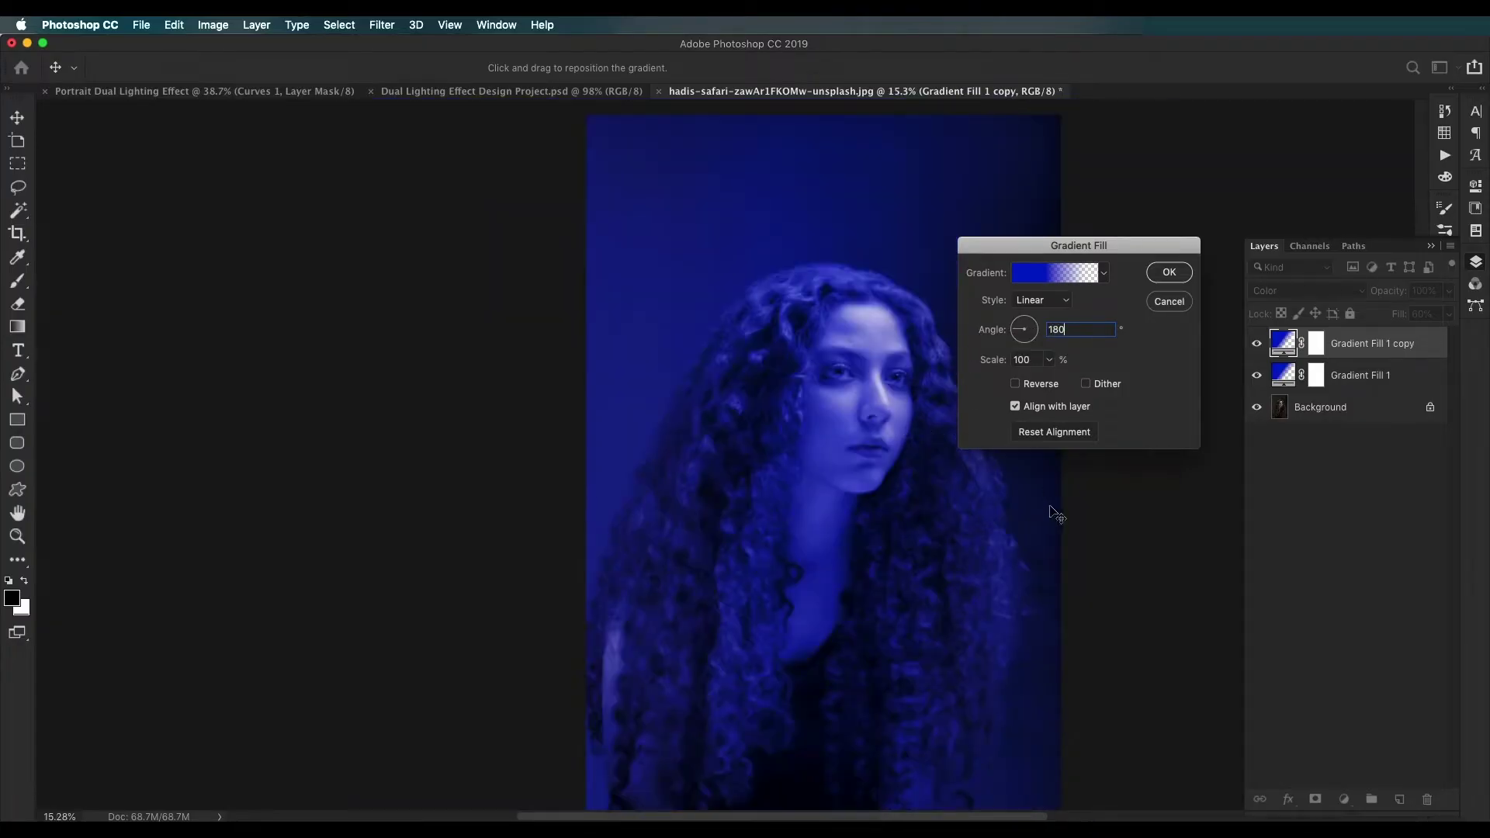
pyautogui.scroll(3, 1027, 469)
# Step: Change the color stop of the duplicated gradient from blue to a strong red
pyautogui.click(1044, 273)
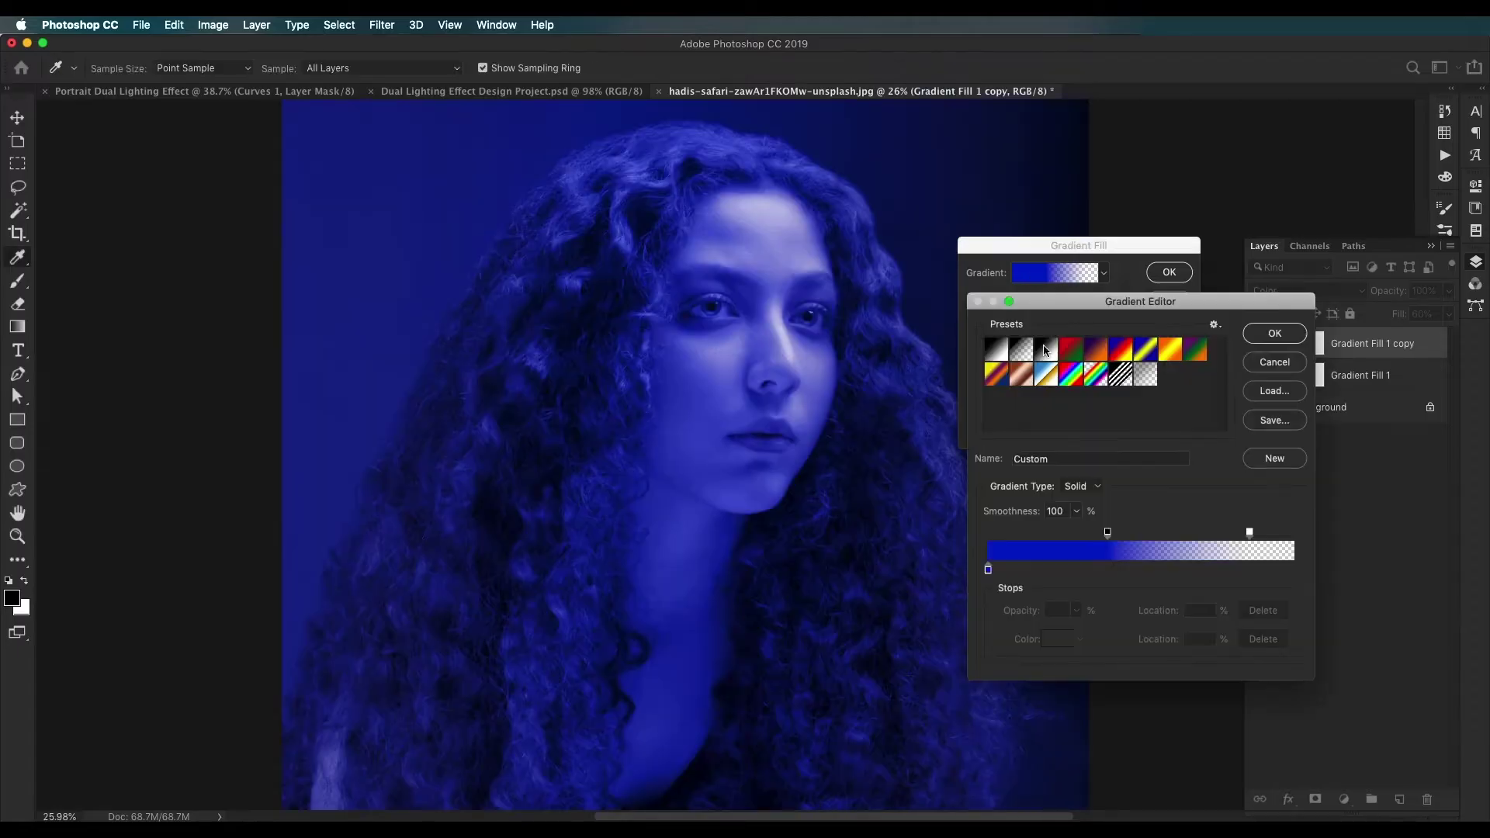
pyautogui.click(987, 572)
pyautogui.click(1057, 639)
pyautogui.moveTo(1017, 570); pyautogui.dragTo(1021, 560)
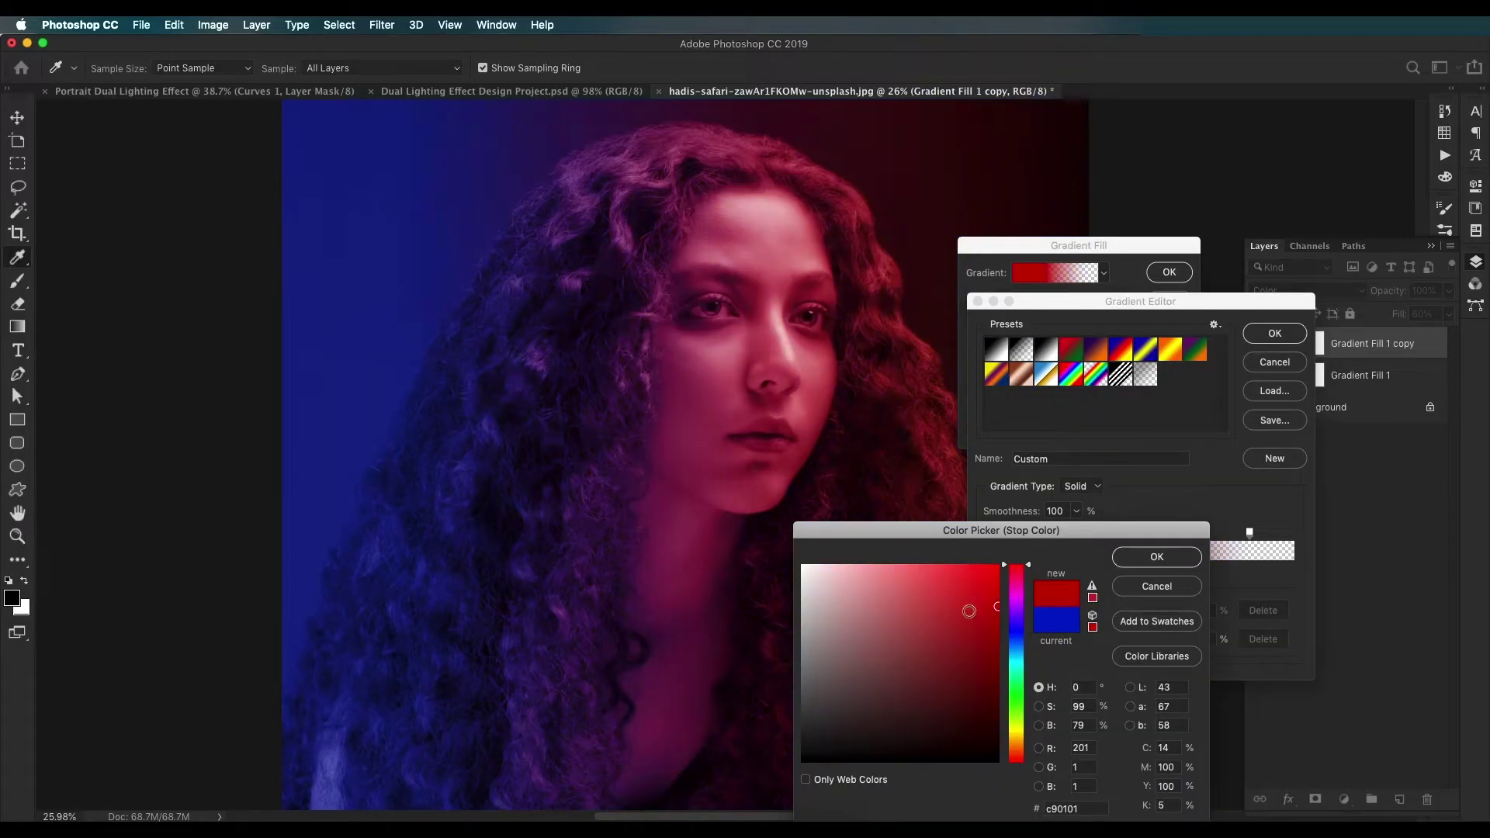
pyautogui.moveTo(993, 609); pyautogui.dragTo(997, 604)
pyautogui.click(1154, 557)
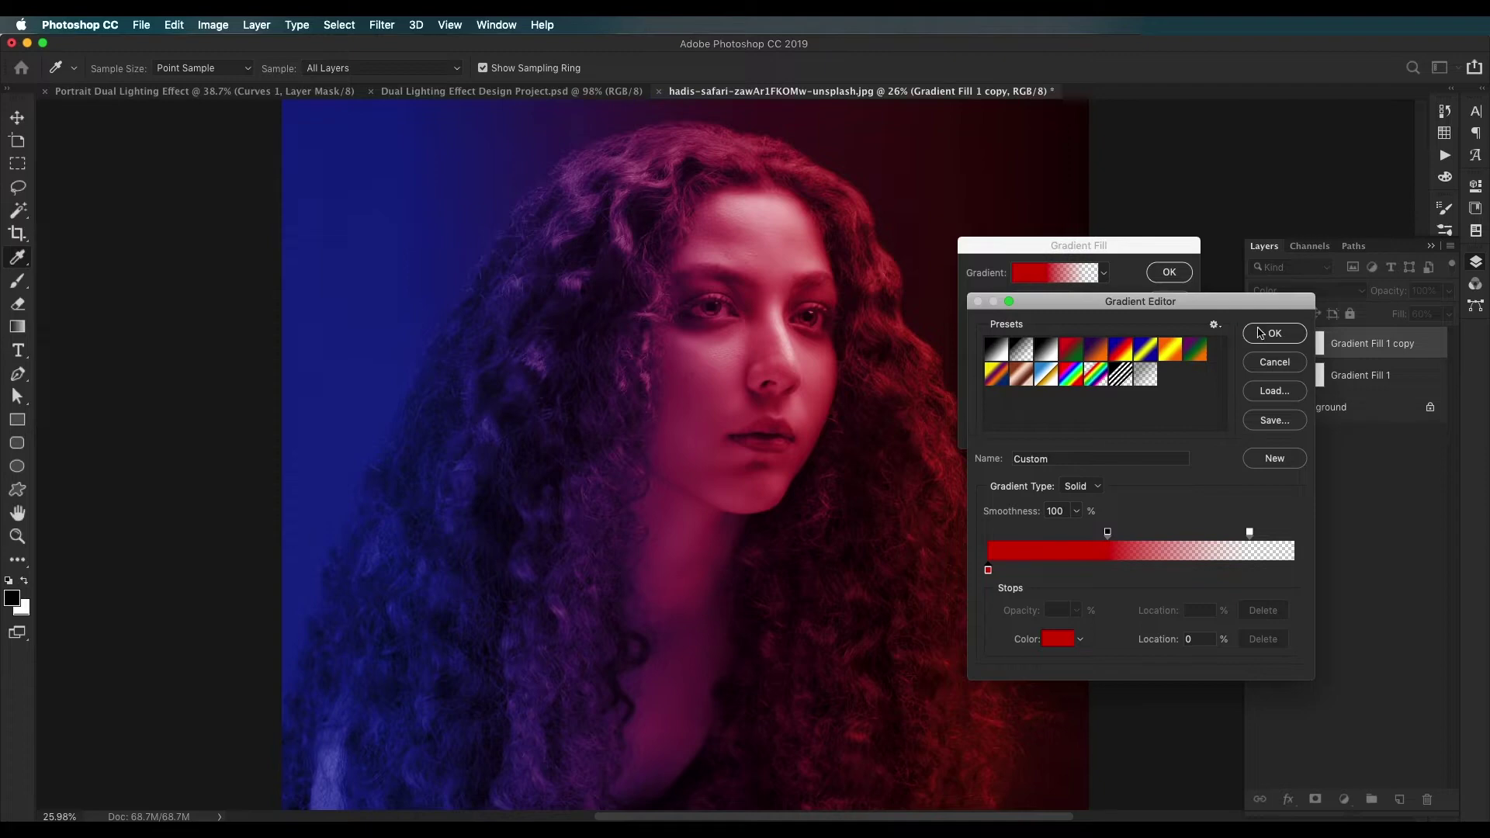
# Step: Shift the red gradient's two opacity stops toward its red end, place their midpoint at 46%, and accept the fill
pyautogui.scroll(-5, 821, 427)
pyautogui.scroll(8, 821, 426)
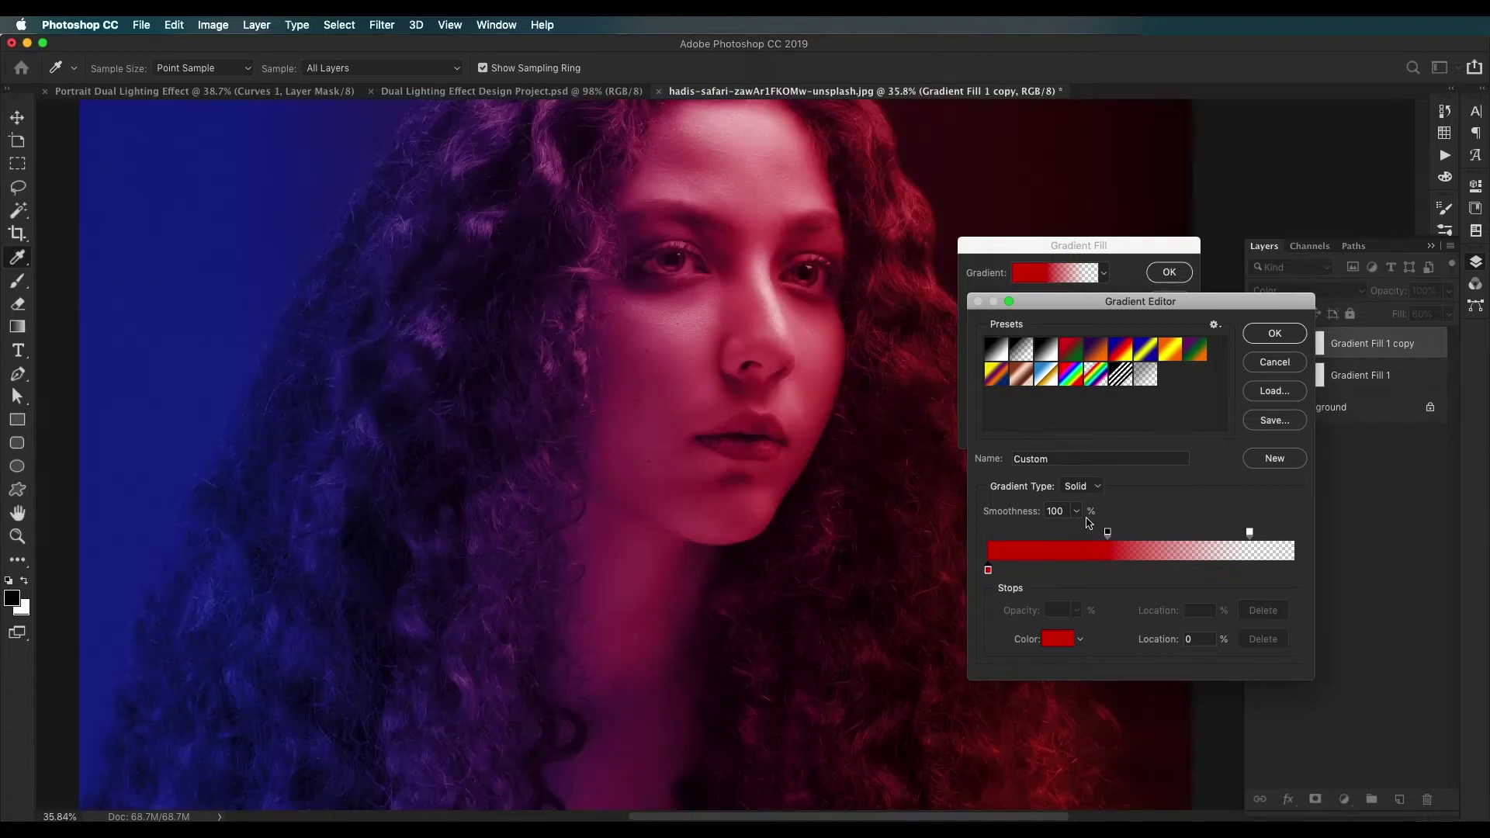
pyautogui.scroll(-3, 865, 414)
pyautogui.scroll(2, 833, 375)
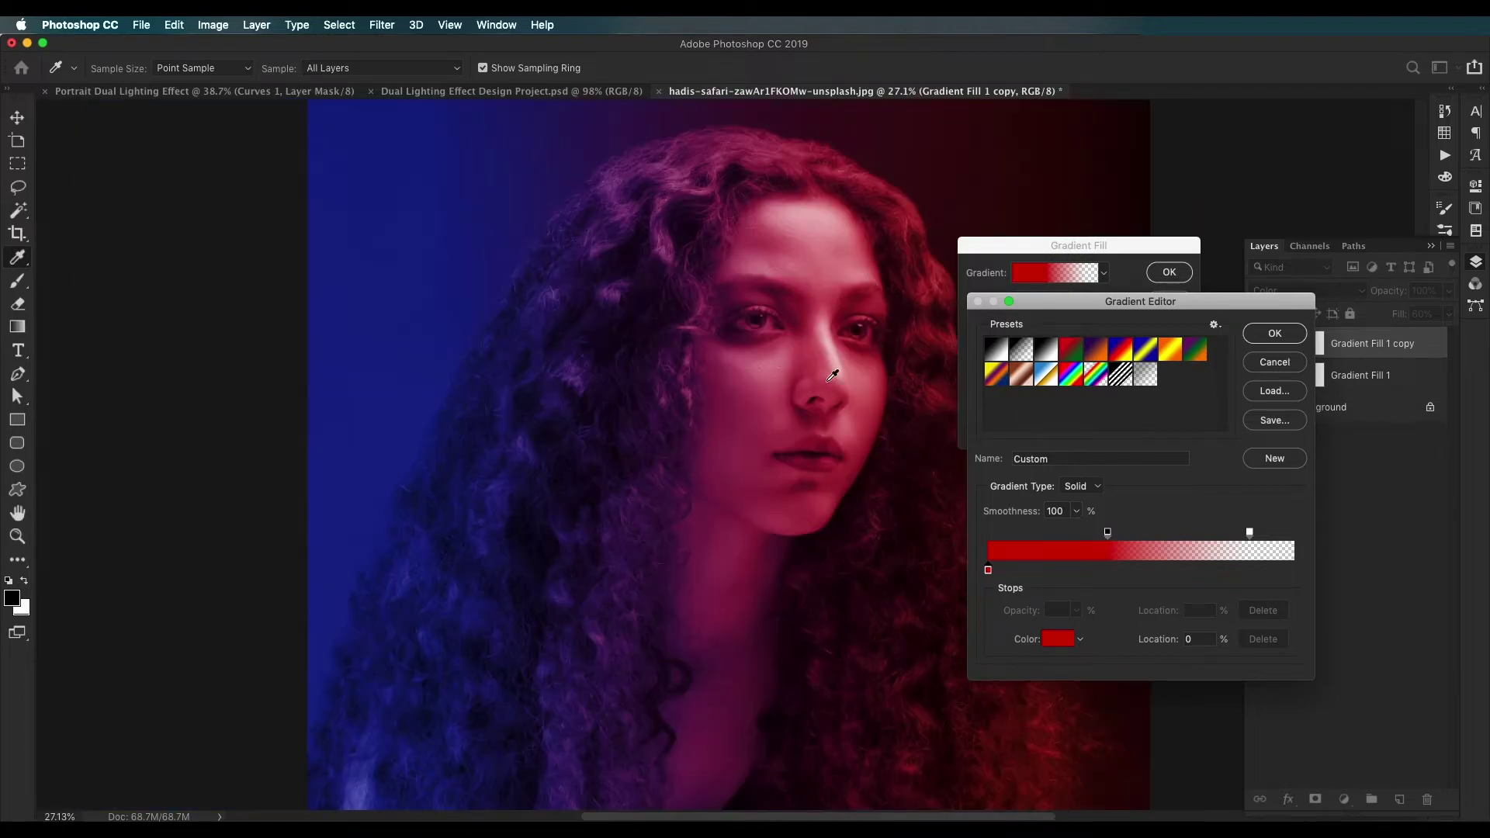
pyautogui.scroll(-2, 838, 411)
pyautogui.scroll(2, 852, 412)
pyautogui.moveTo(1108, 534); pyautogui.dragTo(1027, 536)
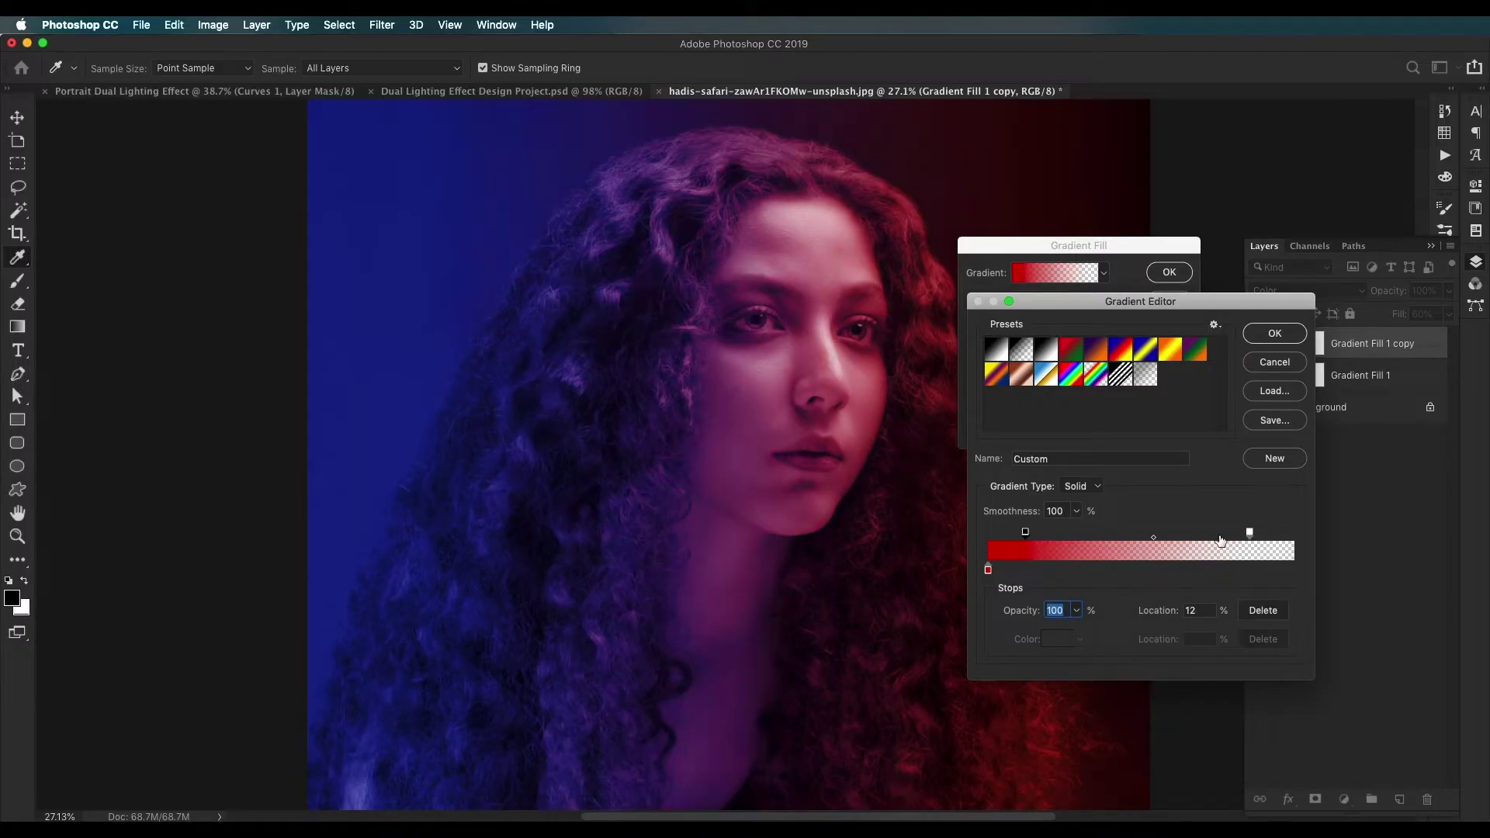
pyautogui.moveTo(1249, 535); pyautogui.dragTo(1168, 535)
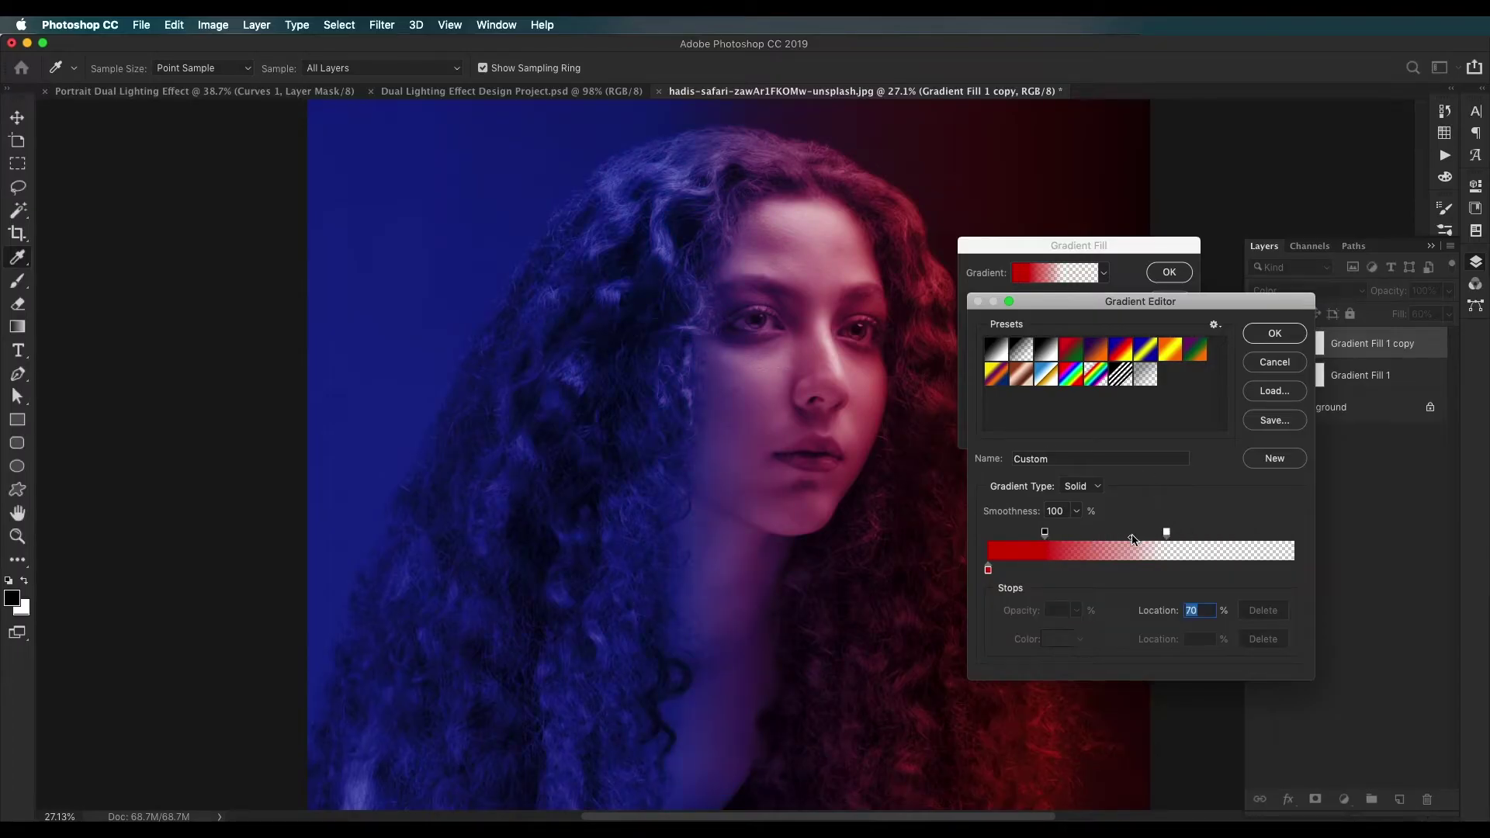
pyautogui.moveTo(1121, 537); pyautogui.dragTo(1193, 533)
pyautogui.moveTo(1137, 538); pyautogui.dragTo(1113, 537)
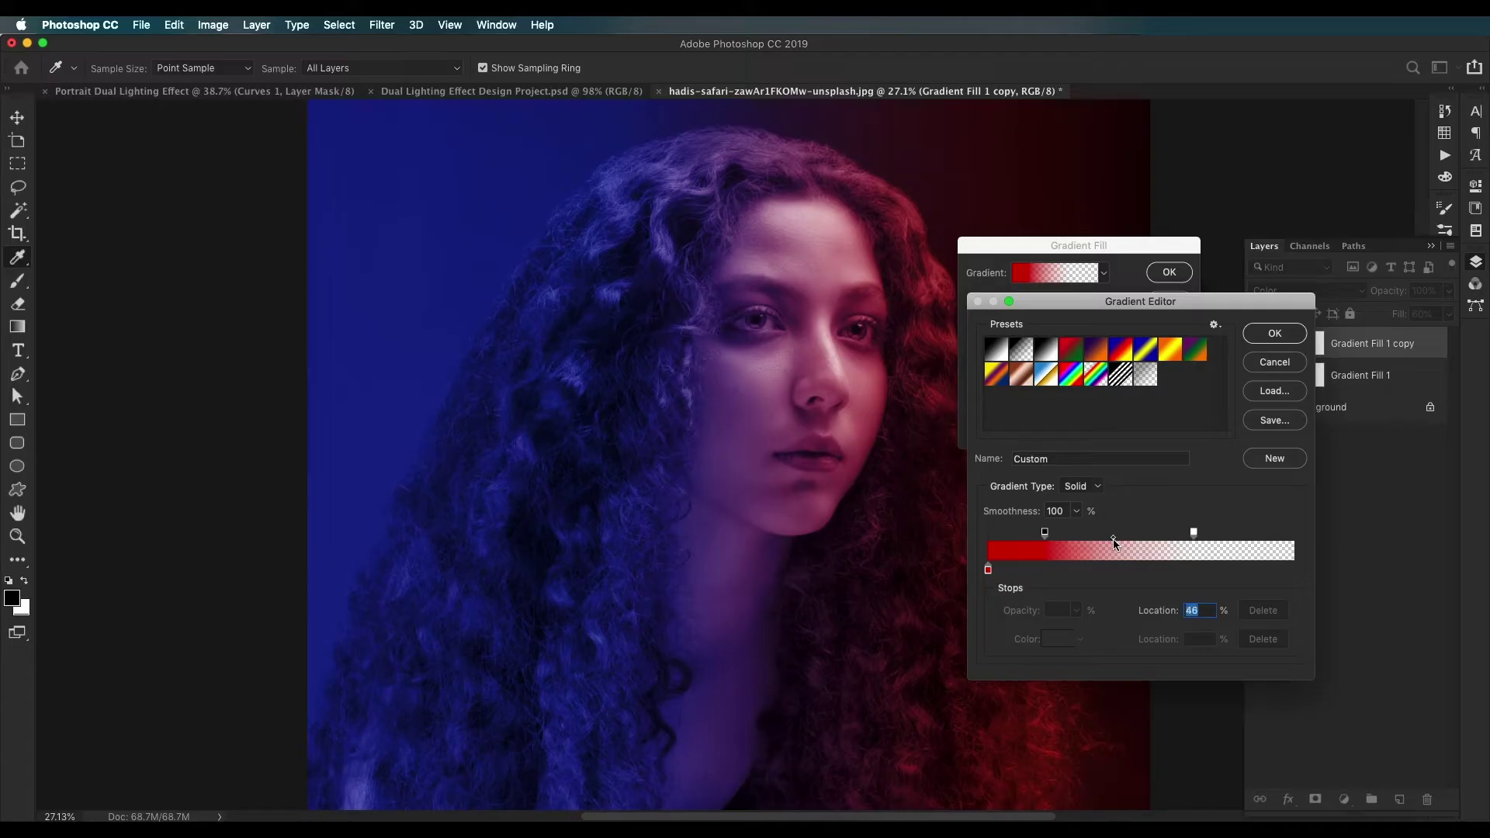
pyautogui.click(1274, 333)
pyautogui.click(1169, 272)
pyautogui.press('b')
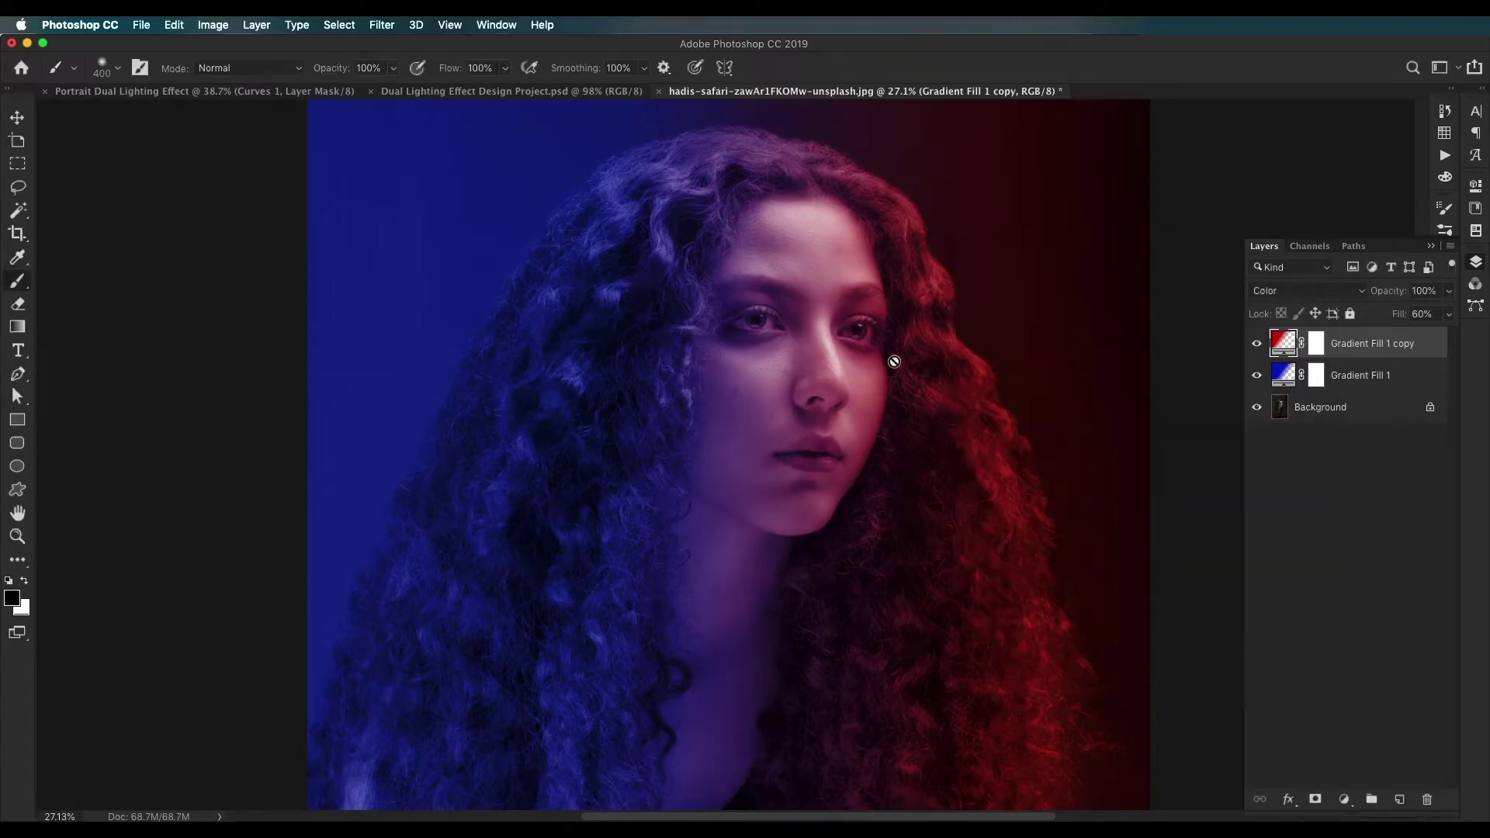
# Step: Duplicate the red and blue gradient fill layers together
pyautogui.scroll(-5, 877, 367)
pyautogui.scroll(5, 877, 367)
pyautogui.moveTo(695, 396); pyautogui.dragTo(738, 333)
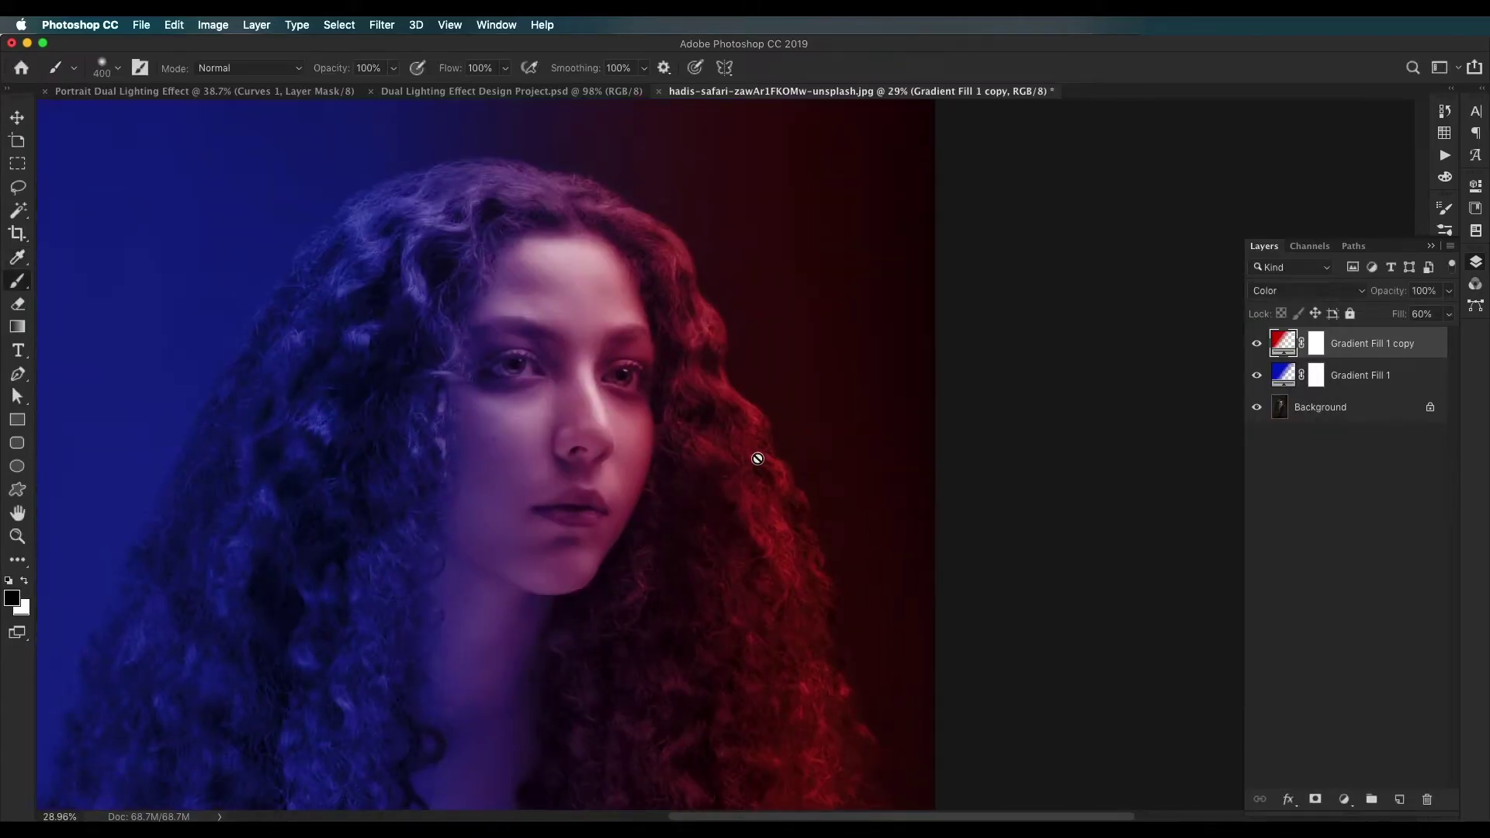
pyautogui.moveTo(561, 437); pyautogui.dragTo(782, 373)
pyautogui.scroll(-3, 781, 373)
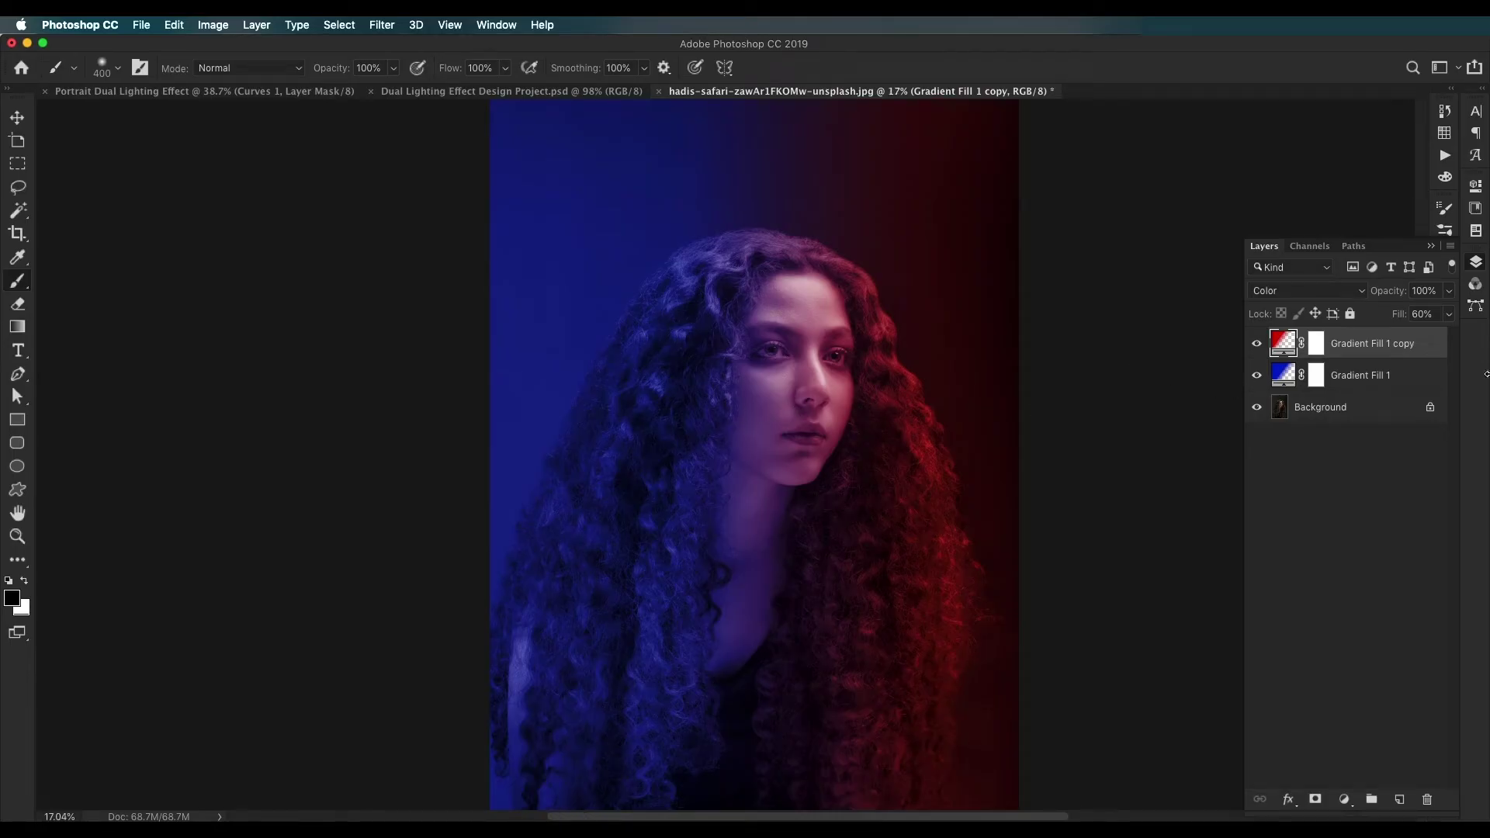
pyautogui.keyDown('shift'); pyautogui.click(1421, 378); pyautogui.keyUp('shift')
pyautogui.moveTo(1414, 366); pyautogui.dragTo(1401, 797)
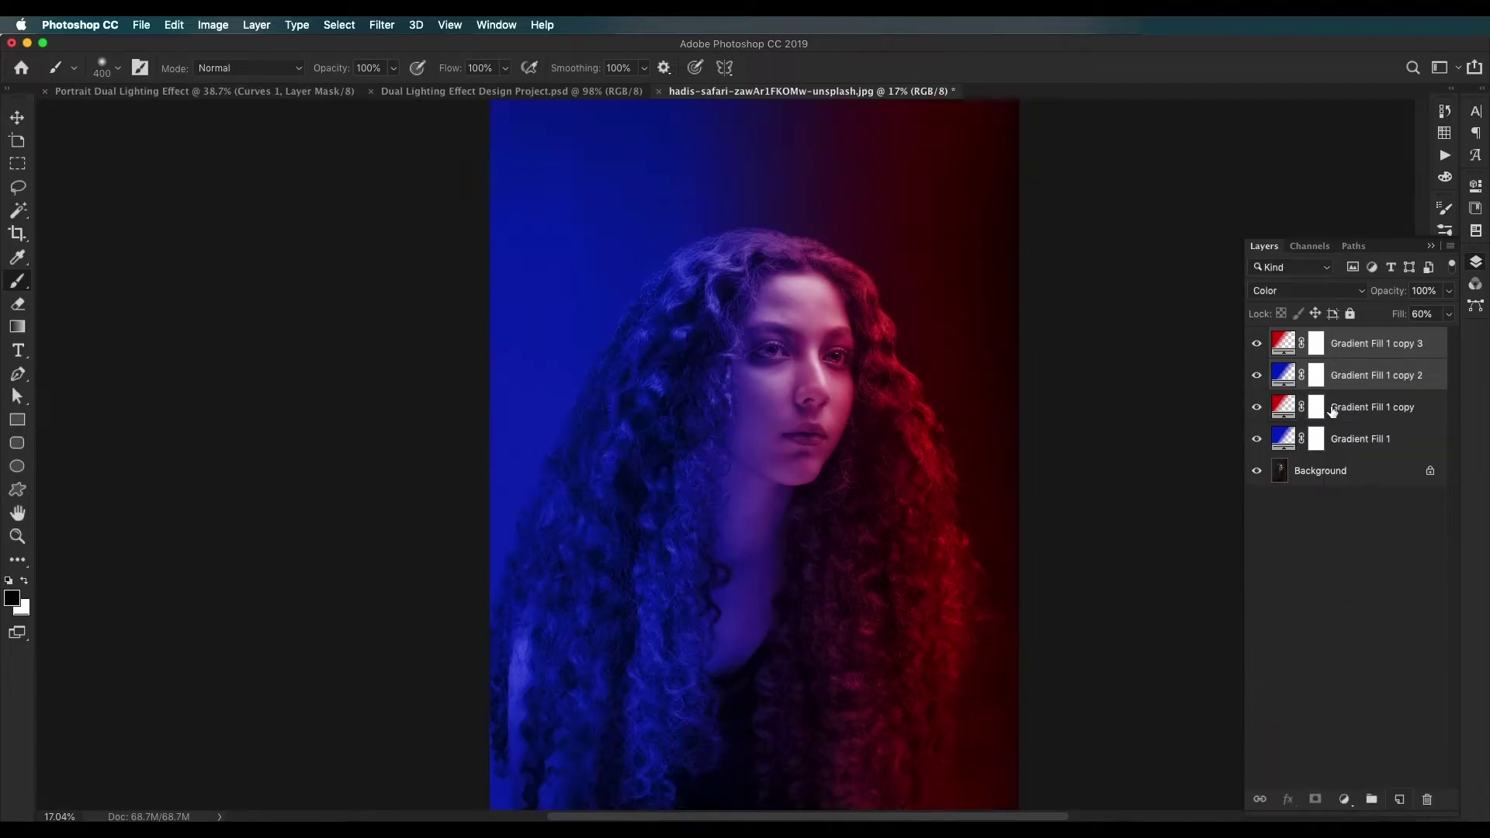
# Step: Set the two duplicated gradient layers to Soft Light blend mode with 40% Fill
pyautogui.click(1341, 294)
pyautogui.click(1290, 114)
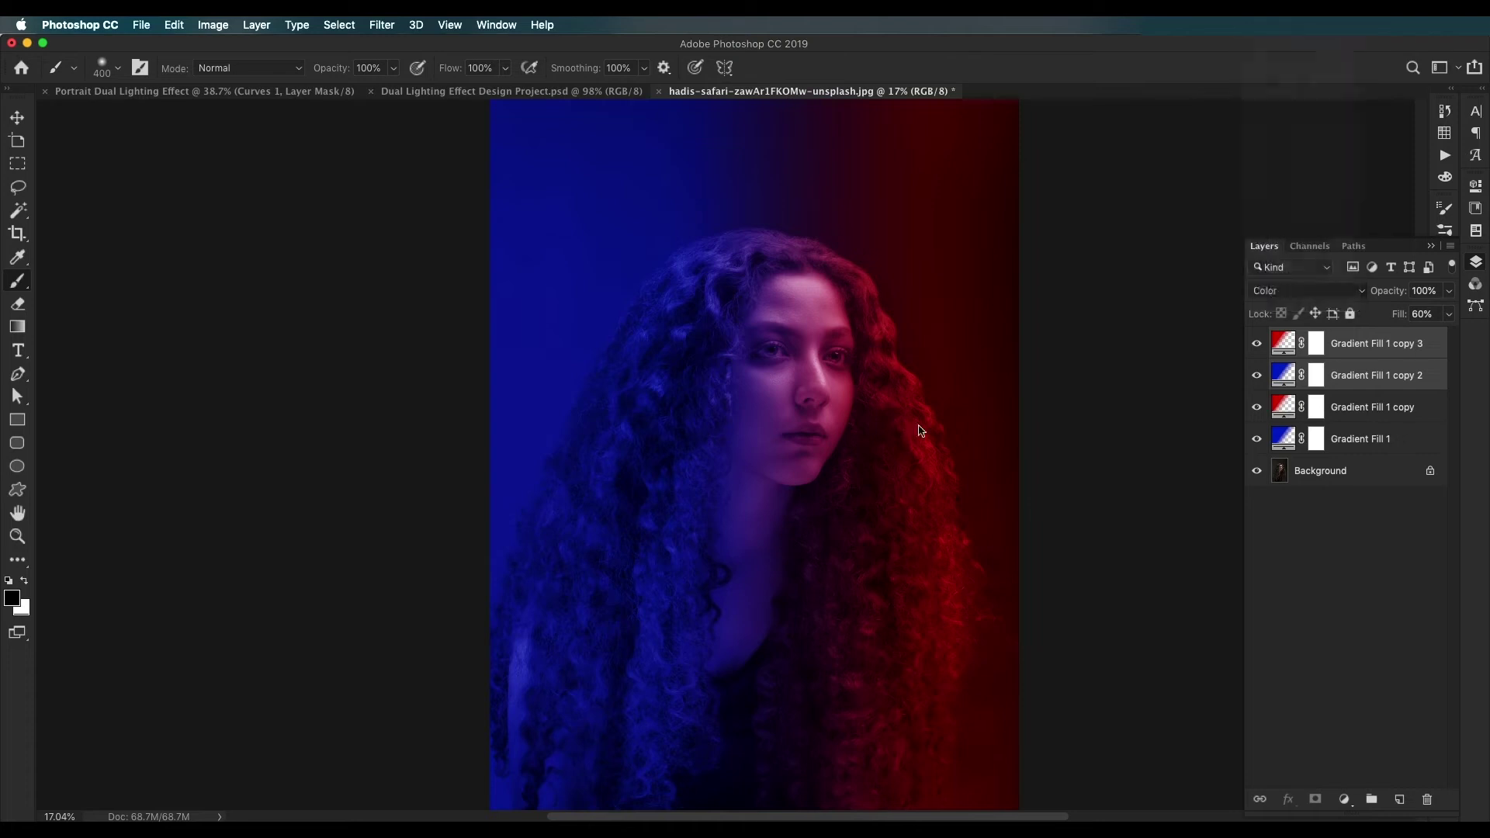
pyautogui.moveTo(841, 113); pyautogui.dragTo(859, 226)
pyautogui.moveTo(675, 413); pyautogui.dragTo(826, 198)
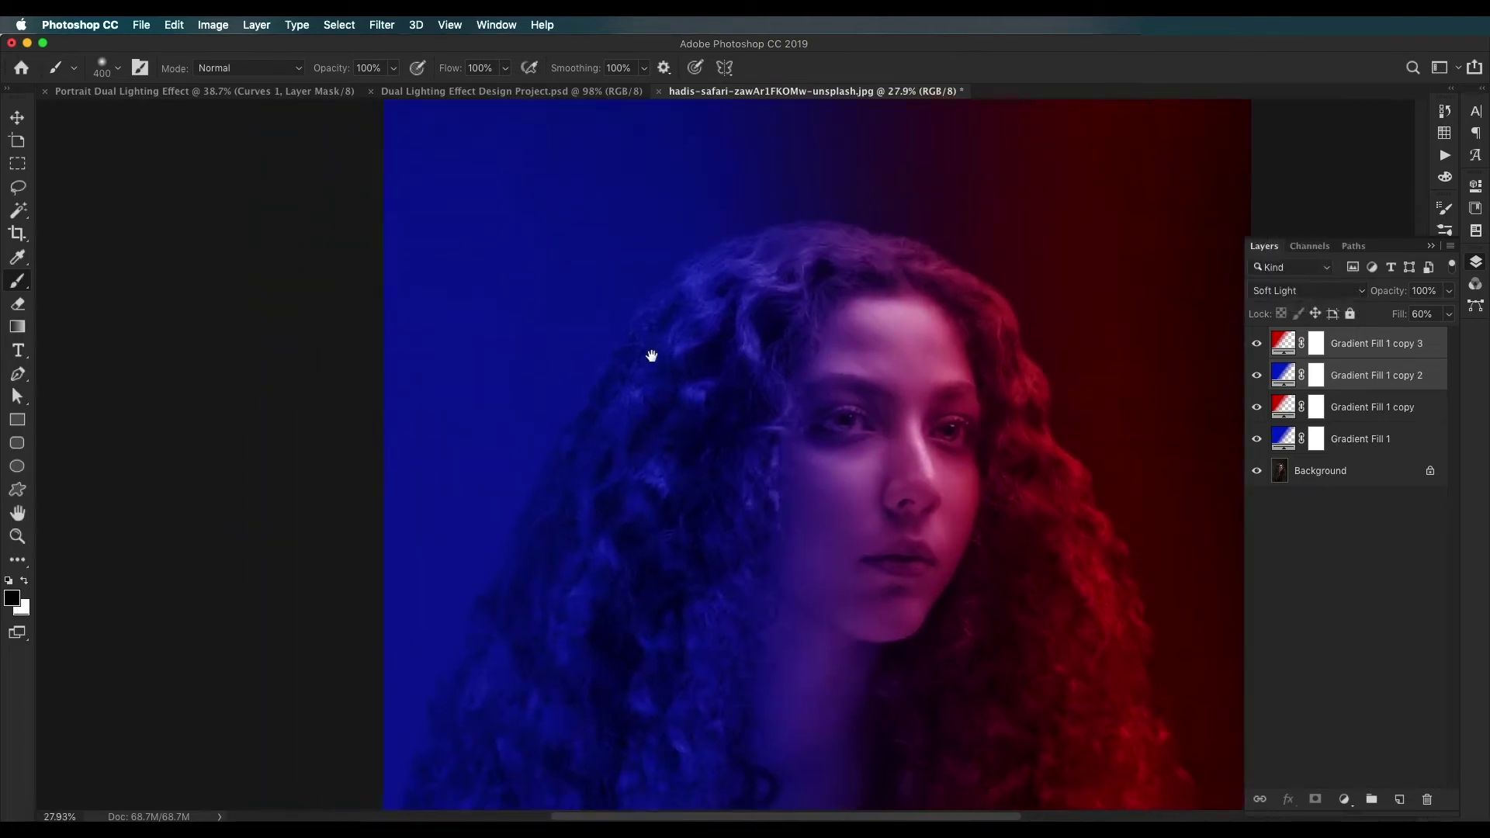
pyautogui.scroll(-3, 651, 356)
pyautogui.hscroll(4, 718, 499)
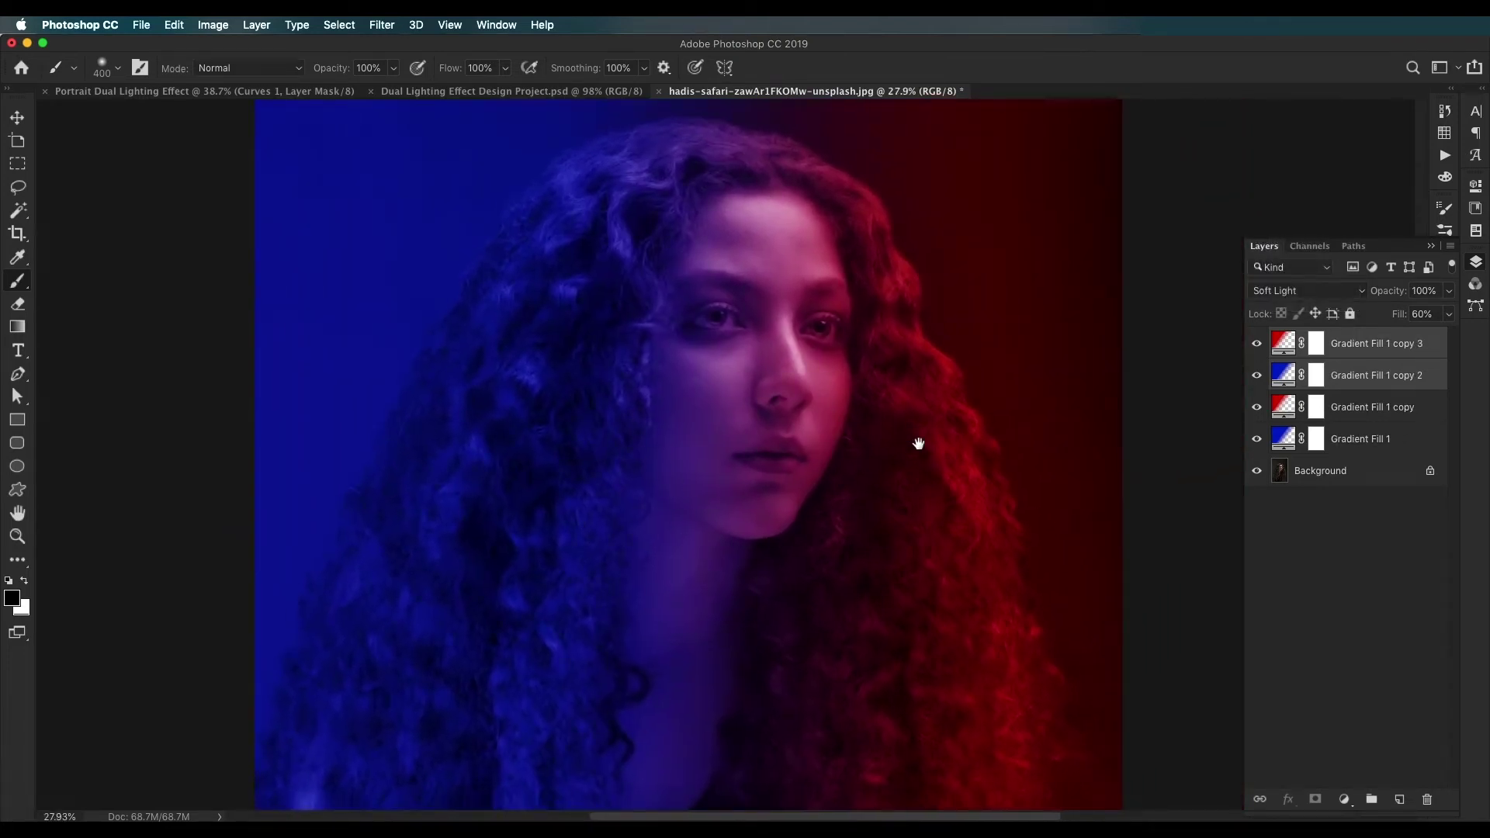
pyautogui.moveTo(918, 444); pyautogui.dragTo(918, 469)
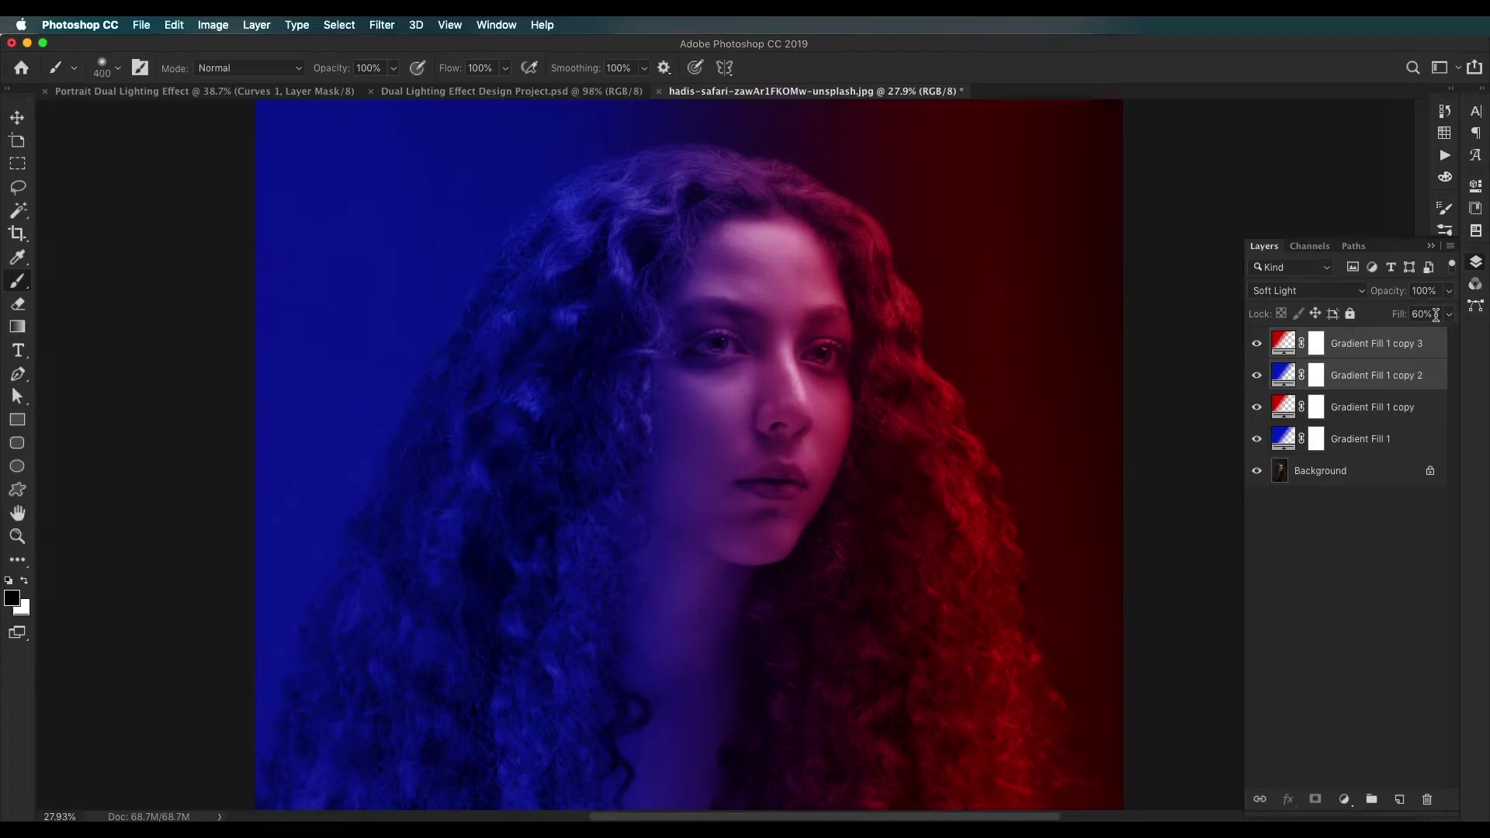
pyautogui.write('40')
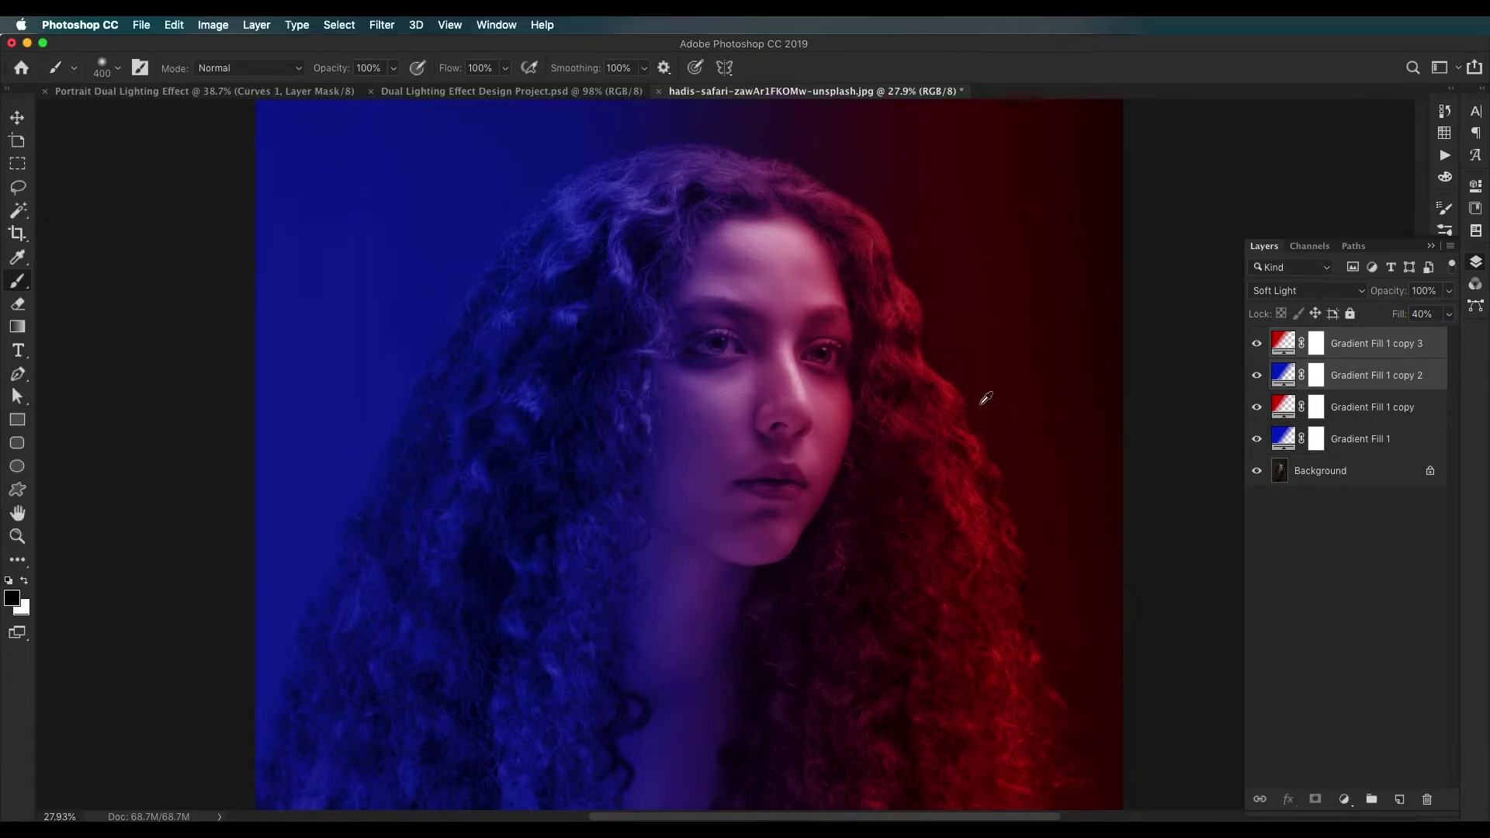
# Step: Examine the blue and red lighting on the face and hair at different magnifications
pyautogui.scroll(-4, 937, 414)
pyautogui.scroll(6, 875, 411)
pyautogui.moveTo(866, 406); pyautogui.dragTo(895, 378)
pyautogui.scroll(-6, 873, 448)
pyautogui.scroll(4, 878, 442)
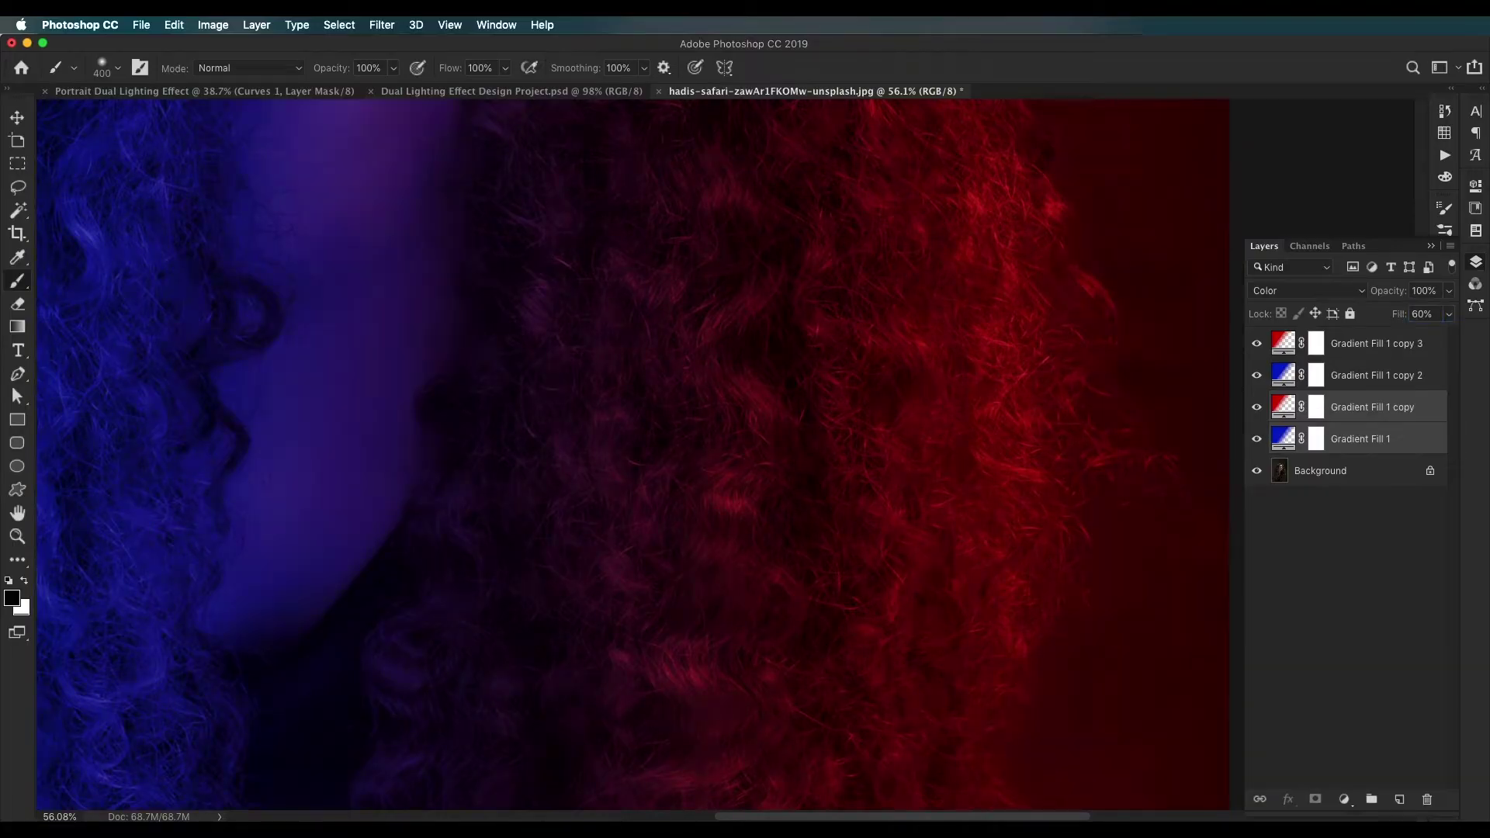
pyautogui.scroll(-5, 1034, 380)
pyautogui.scroll(6, 817, 352)
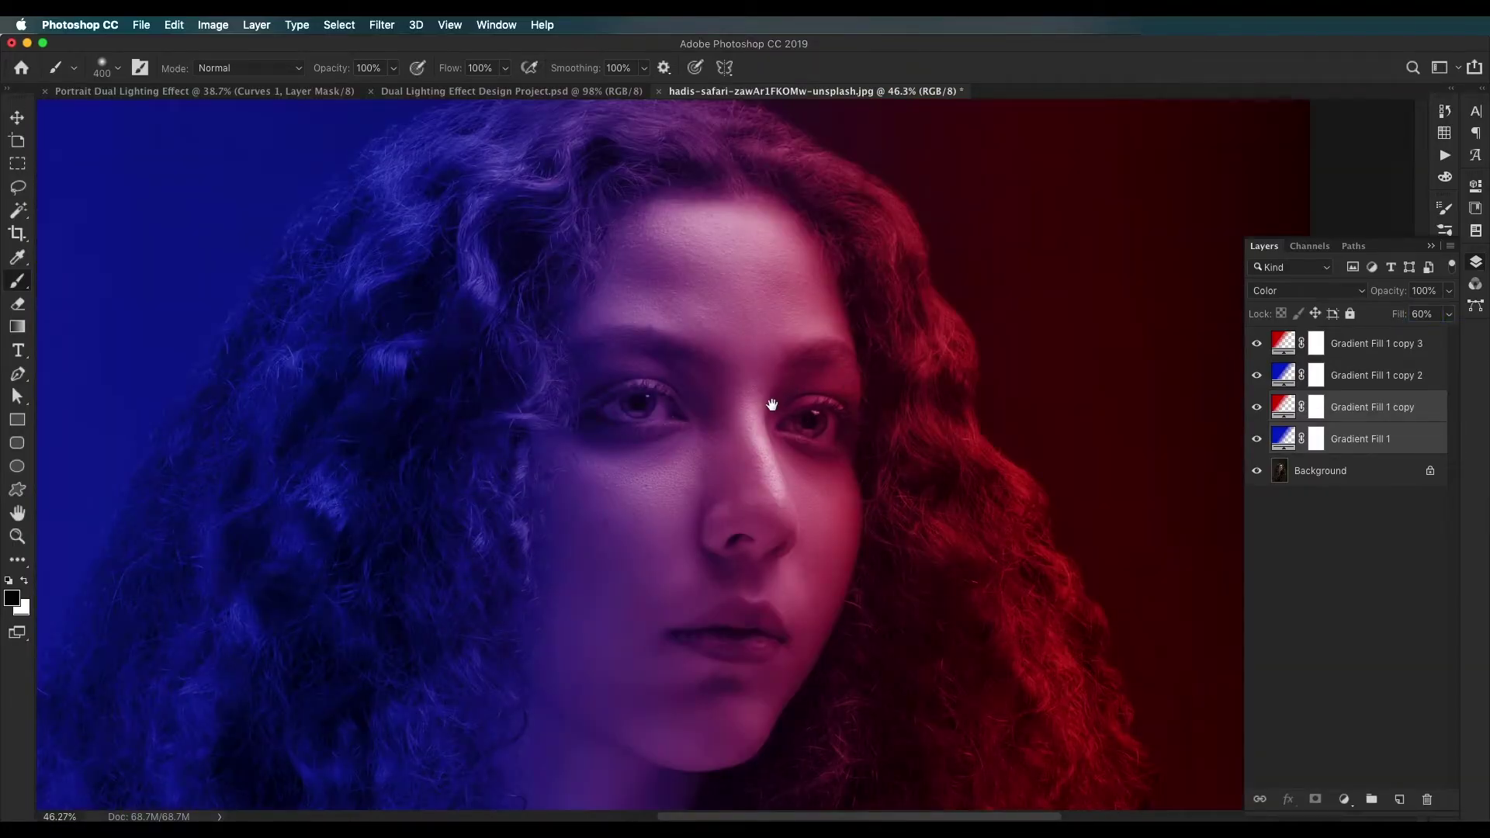
pyautogui.moveTo(803, 398); pyautogui.dragTo(808, 383)
# Step: Add a Brightness/Contrast adjustment layer above the topmost red gradient layer and set its contrast to -50
pyautogui.click(1385, 348)
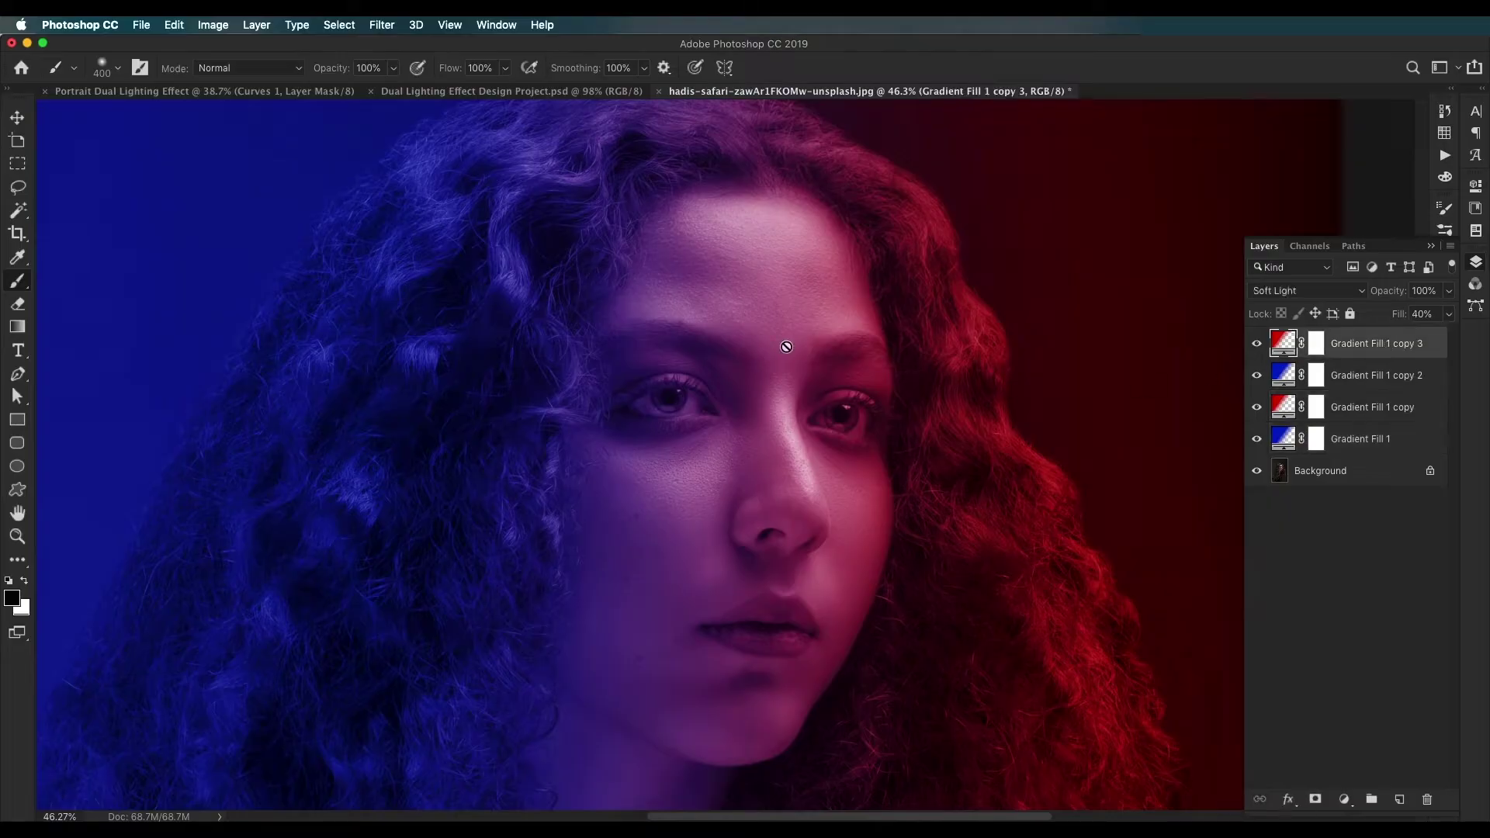
pyautogui.scroll(-5, 761, 406)
pyautogui.scroll(2, 761, 406)
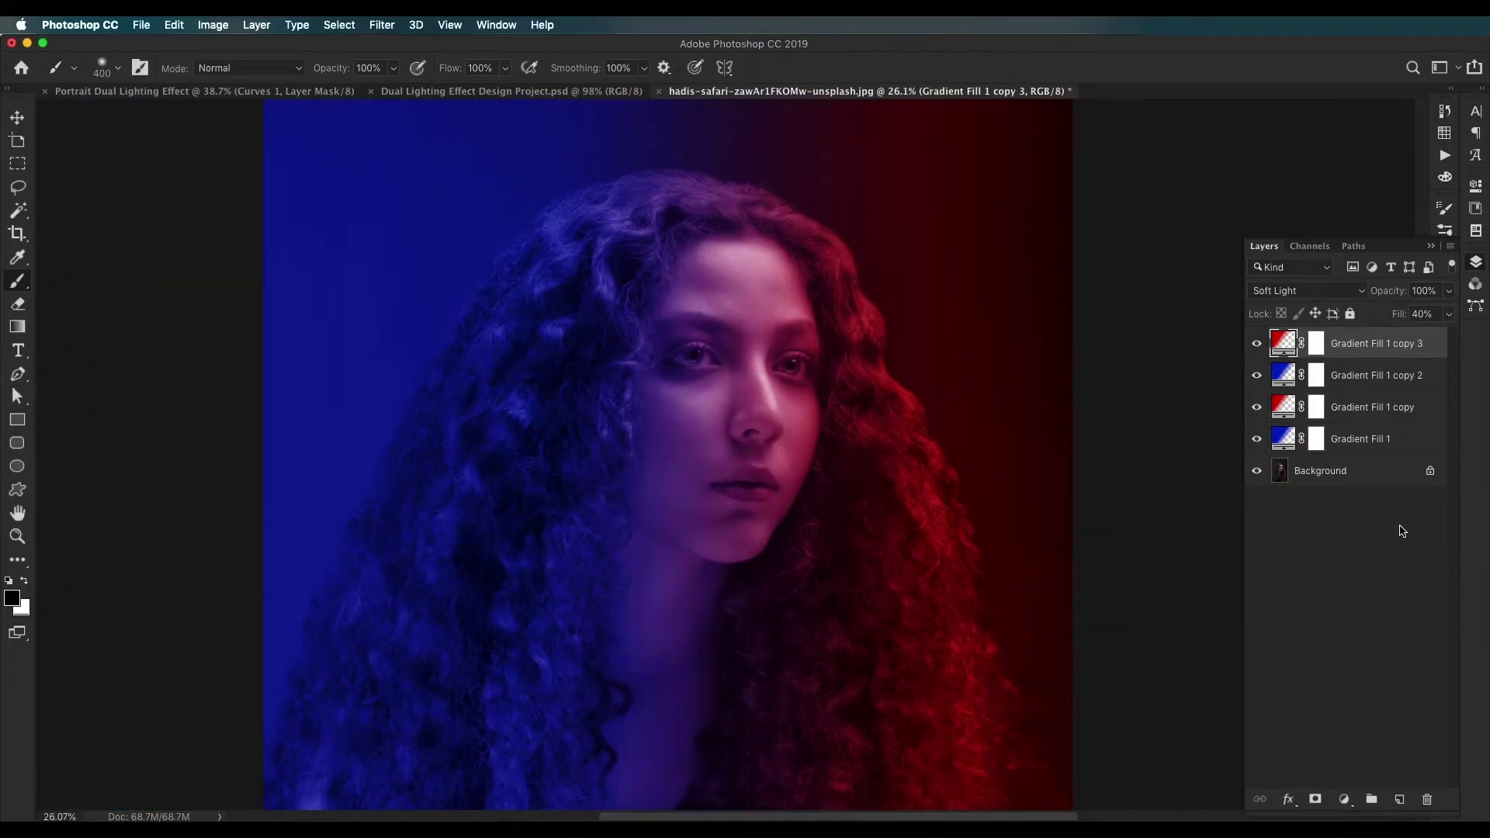
pyautogui.click(1346, 807)
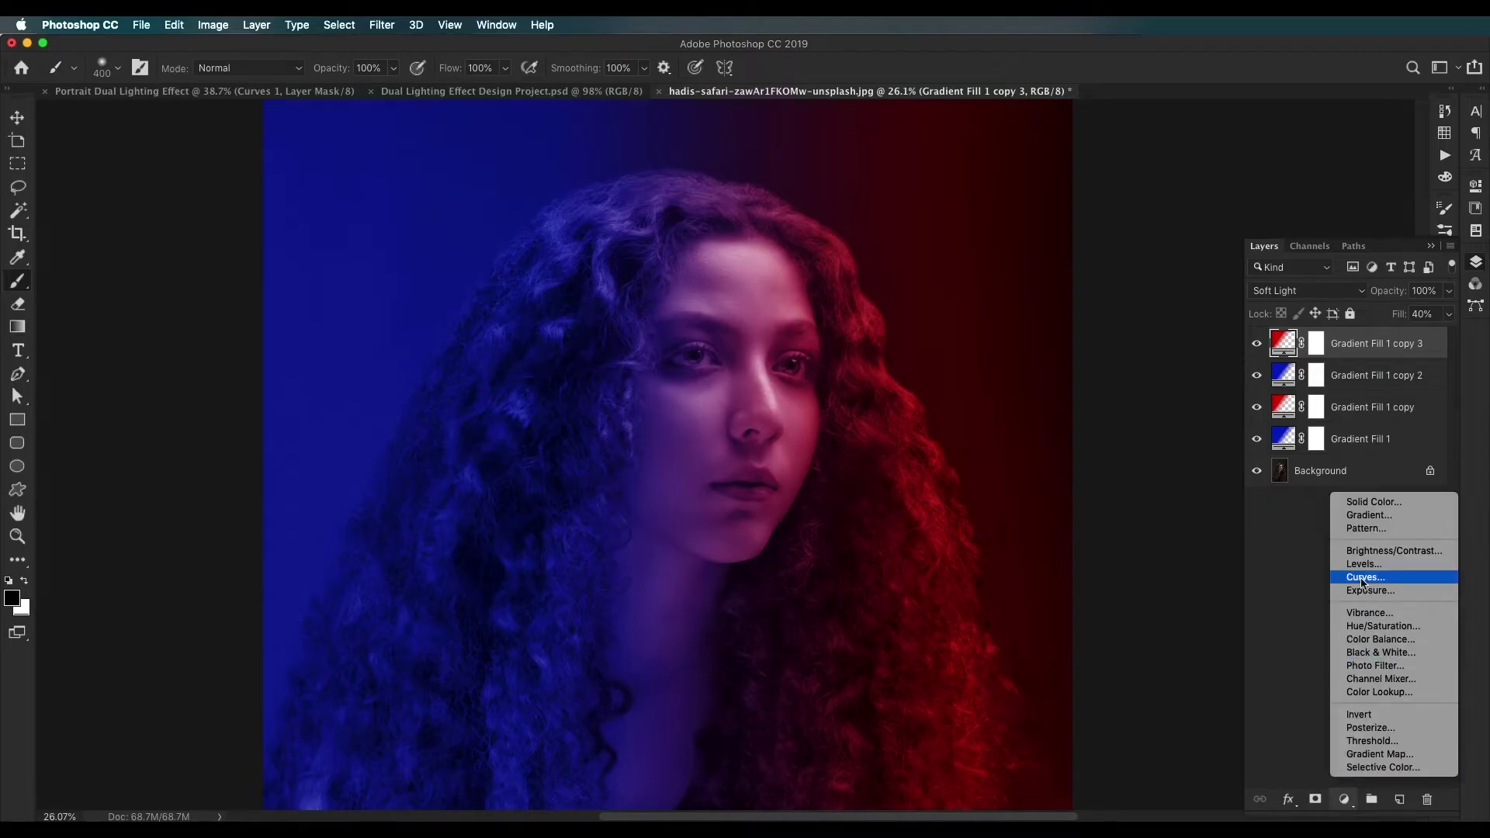
pyautogui.click(1295, 553)
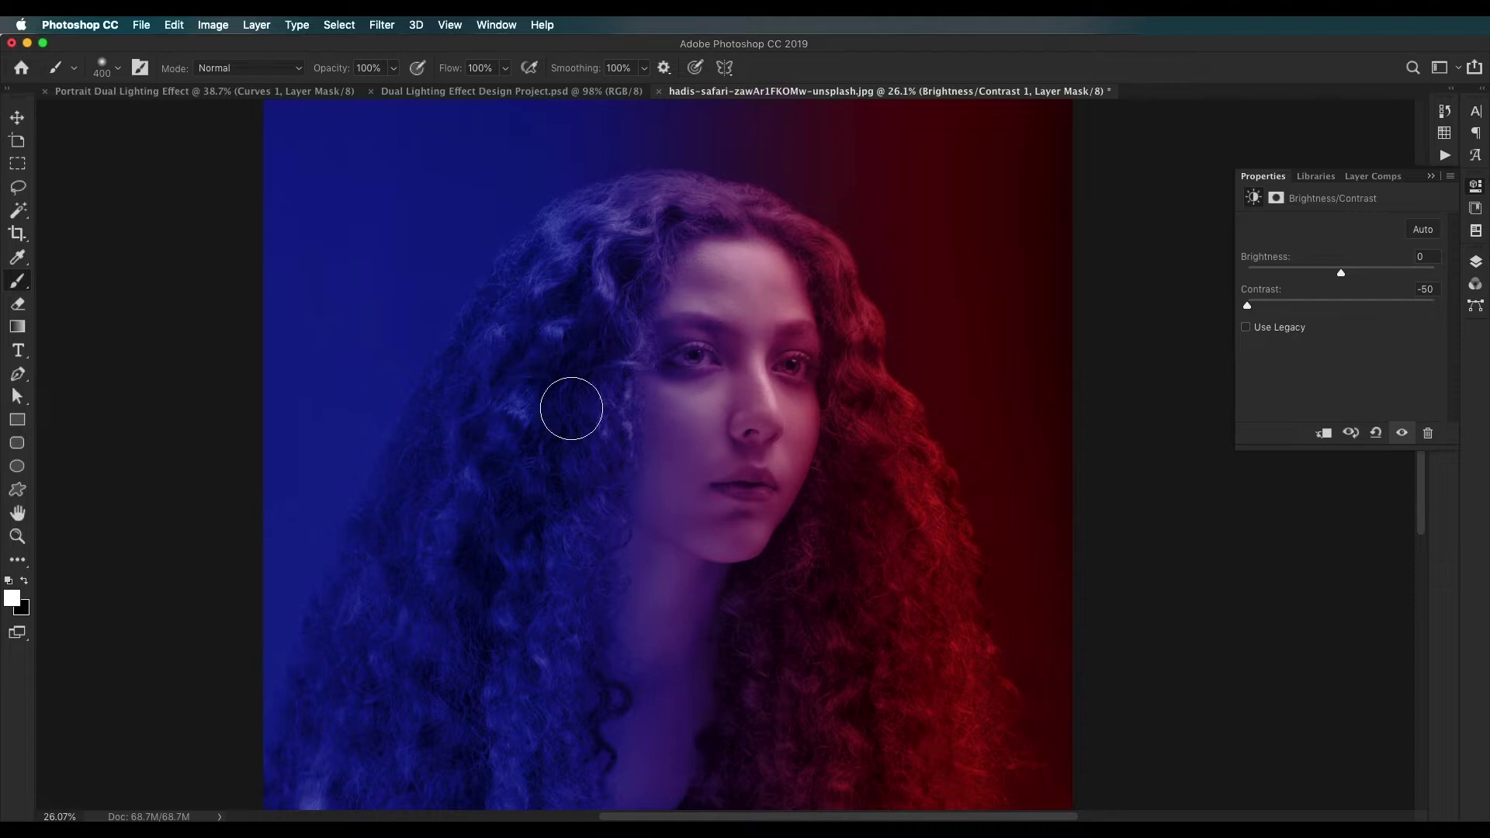
# Step: Set the Brightness/Contrast adjustment's brightness to 40, judging the effect on the face and hair
pyautogui.scroll(2, 751, 397)
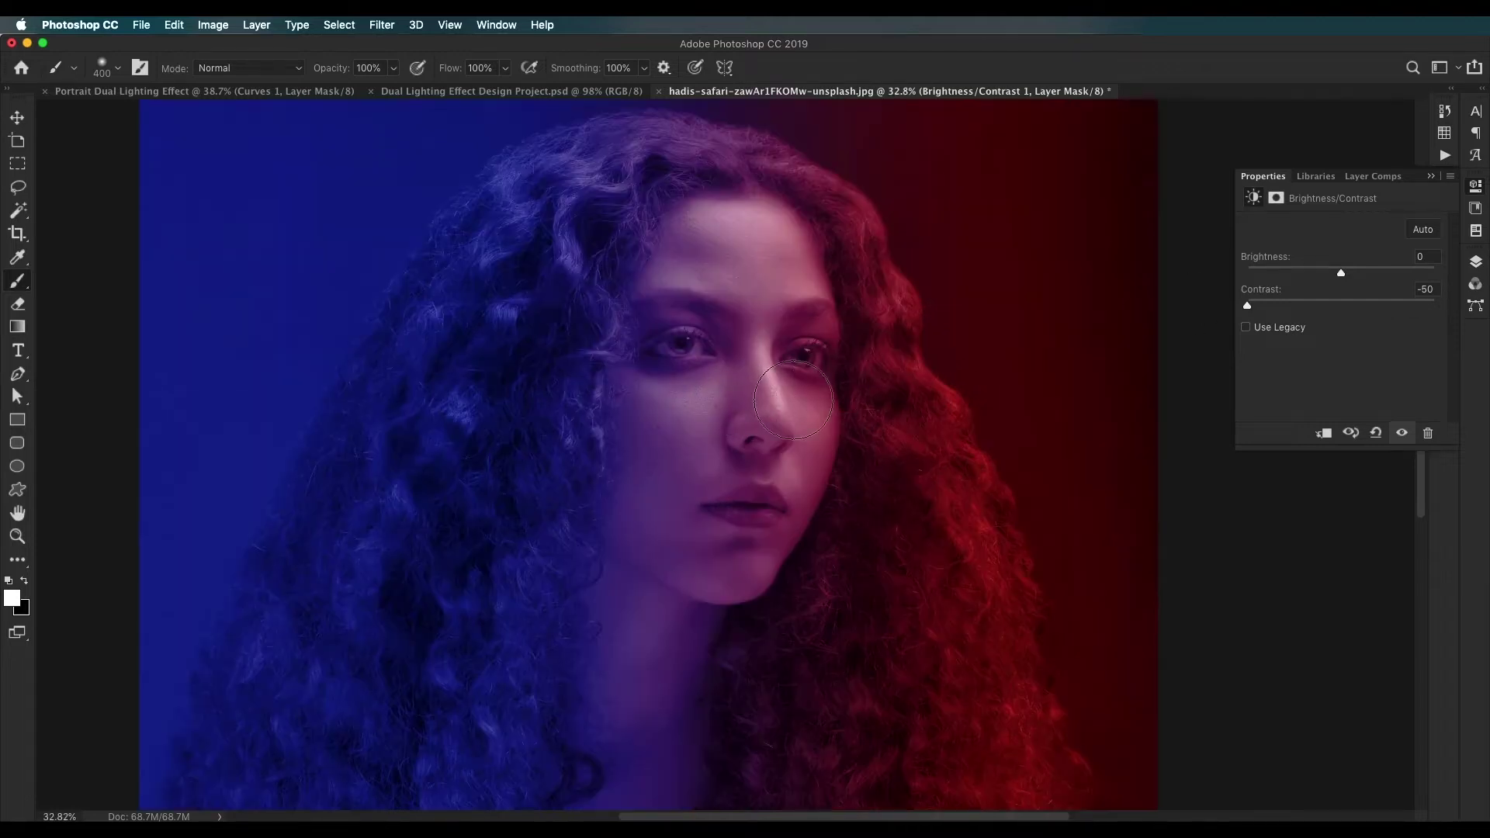
pyautogui.moveTo(1343, 277); pyautogui.dragTo(1373, 274)
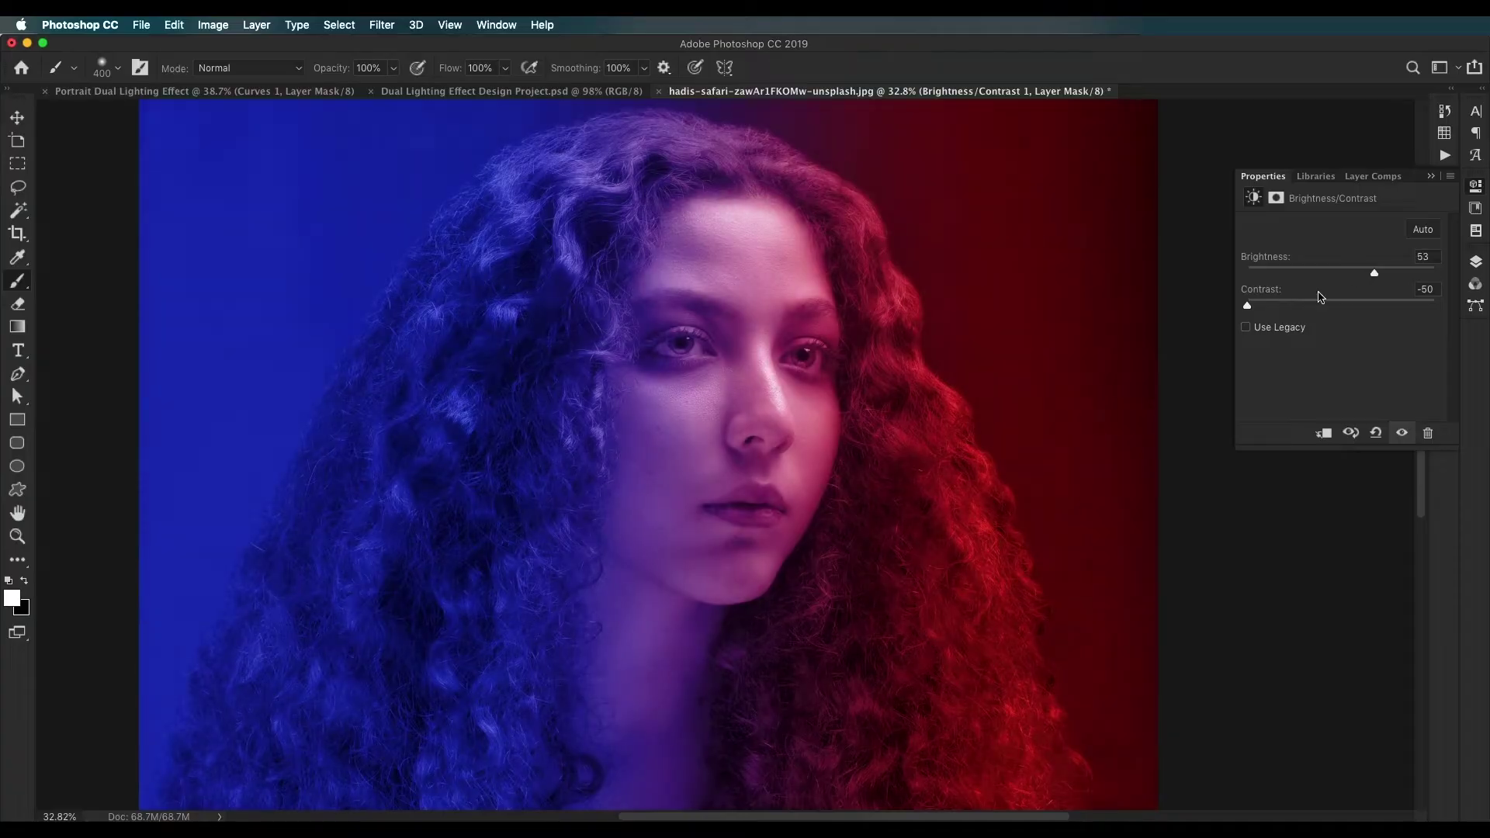
pyautogui.scroll(-5, 1109, 348)
pyautogui.scroll(6, 809, 437)
pyautogui.moveTo(762, 356); pyautogui.dragTo(800, 491)
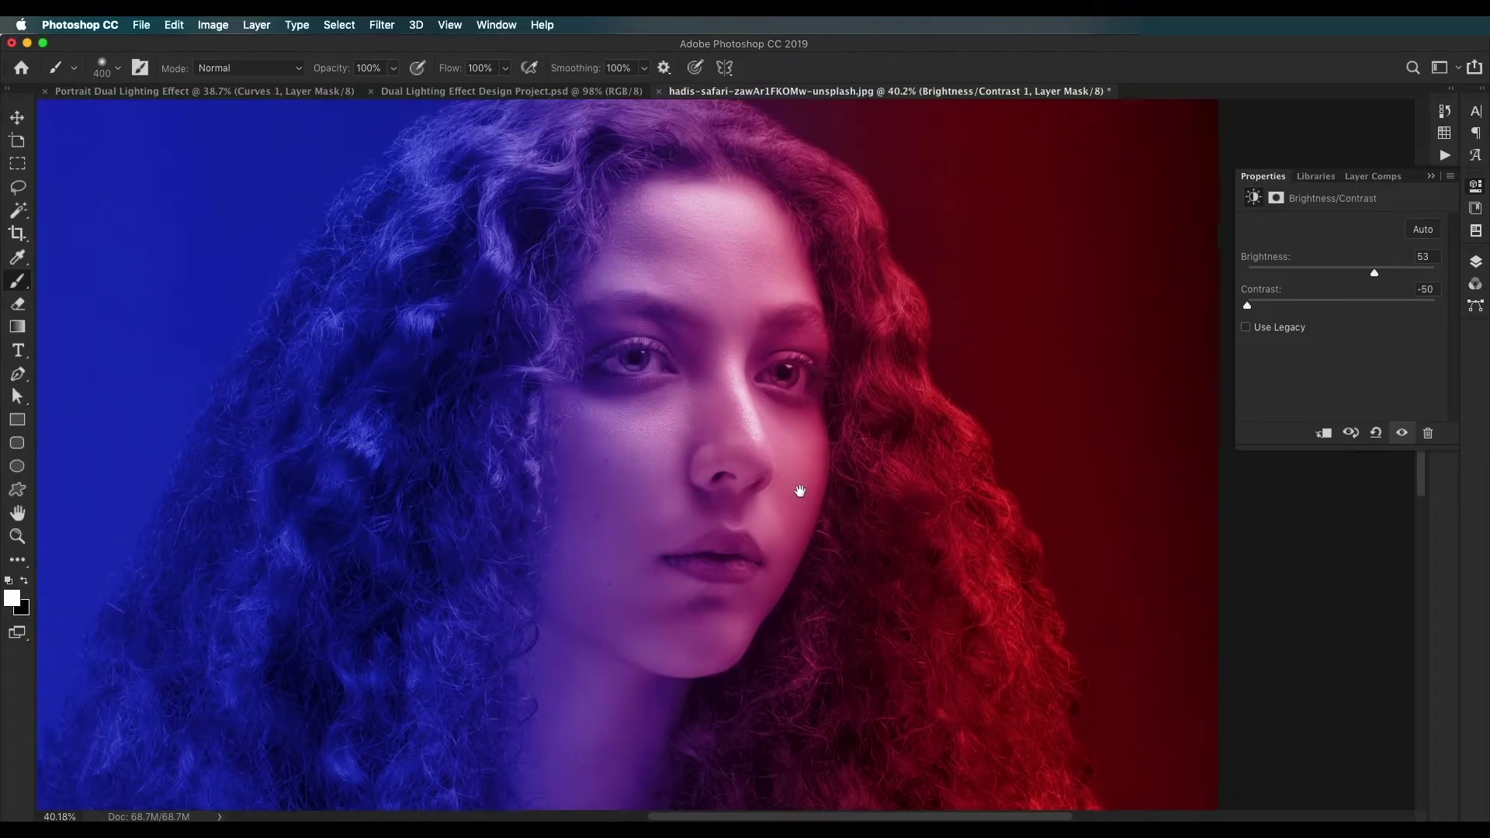
pyautogui.moveTo(1374, 273); pyautogui.dragTo(1366, 273)
pyautogui.scroll(-3, 981, 434)
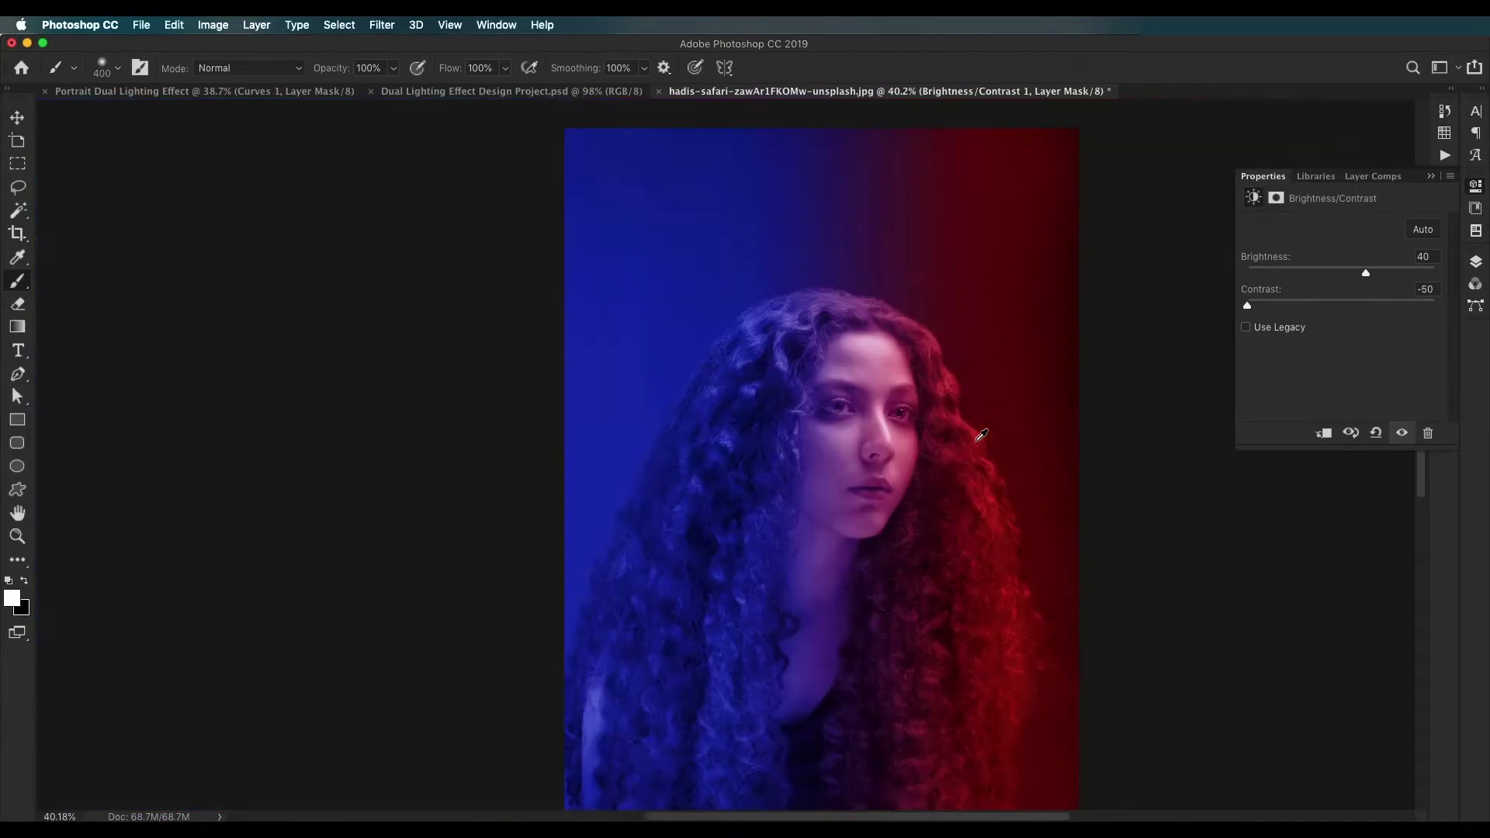
pyautogui.scroll(5, 982, 434)
pyautogui.click(1431, 177)
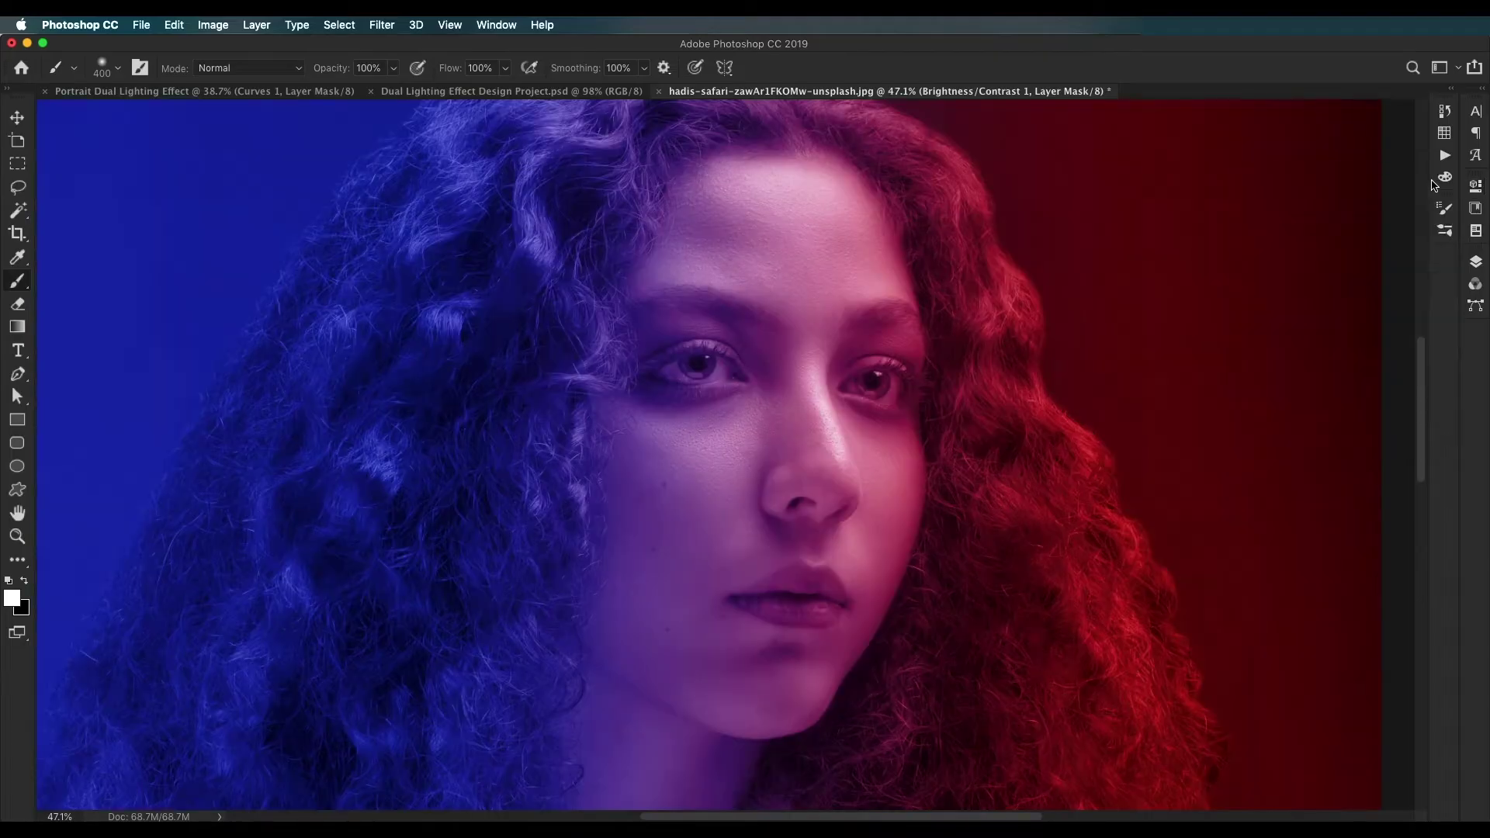
# Step: Add a Curves adjustment above Brightness/Contrast, with the white point pulled inward to brighten highlights and a lower point added to darken midtones
pyautogui.click(1476, 263)
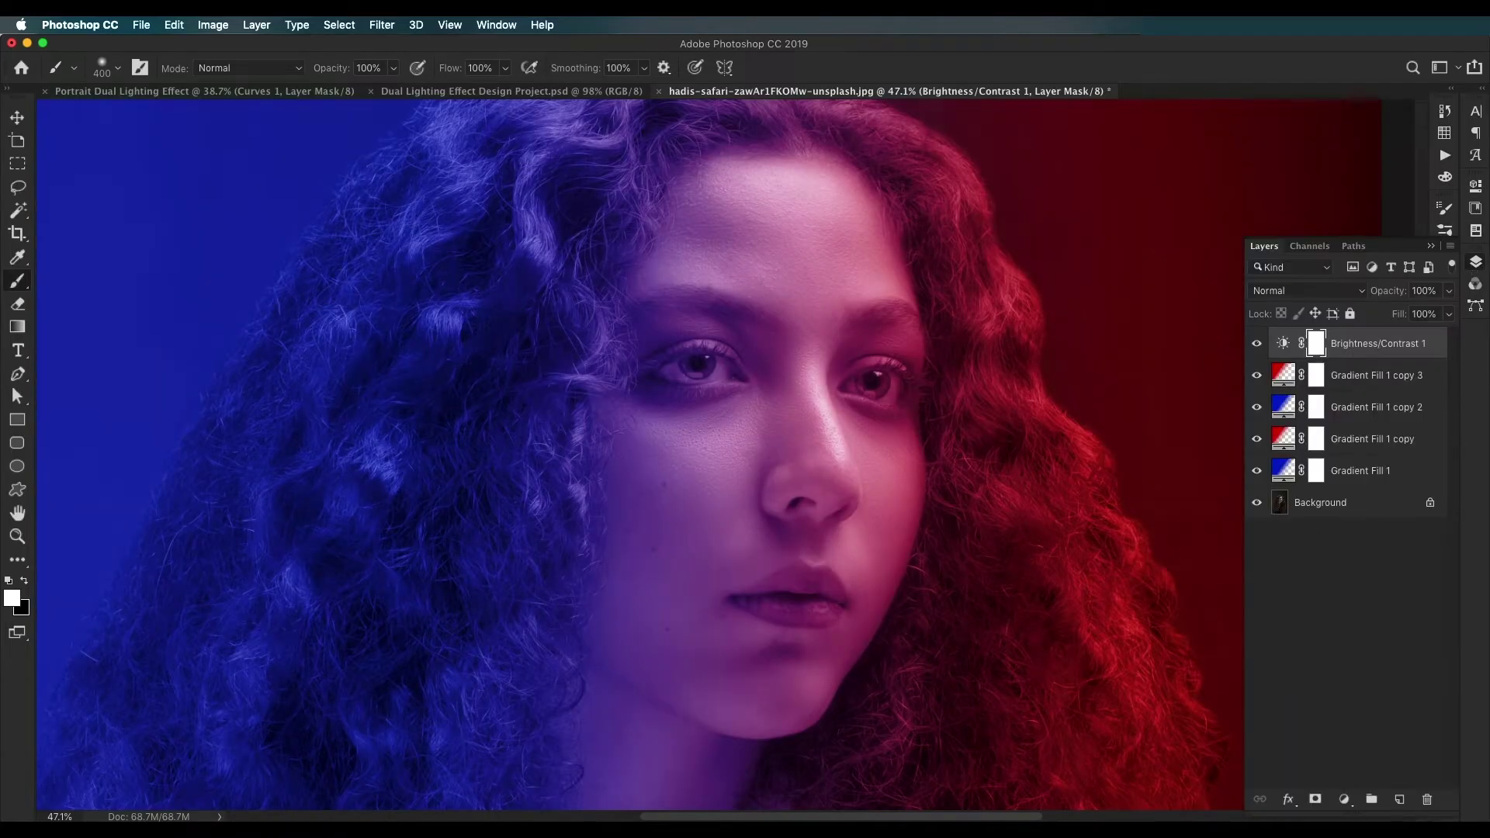
pyautogui.click(1344, 800)
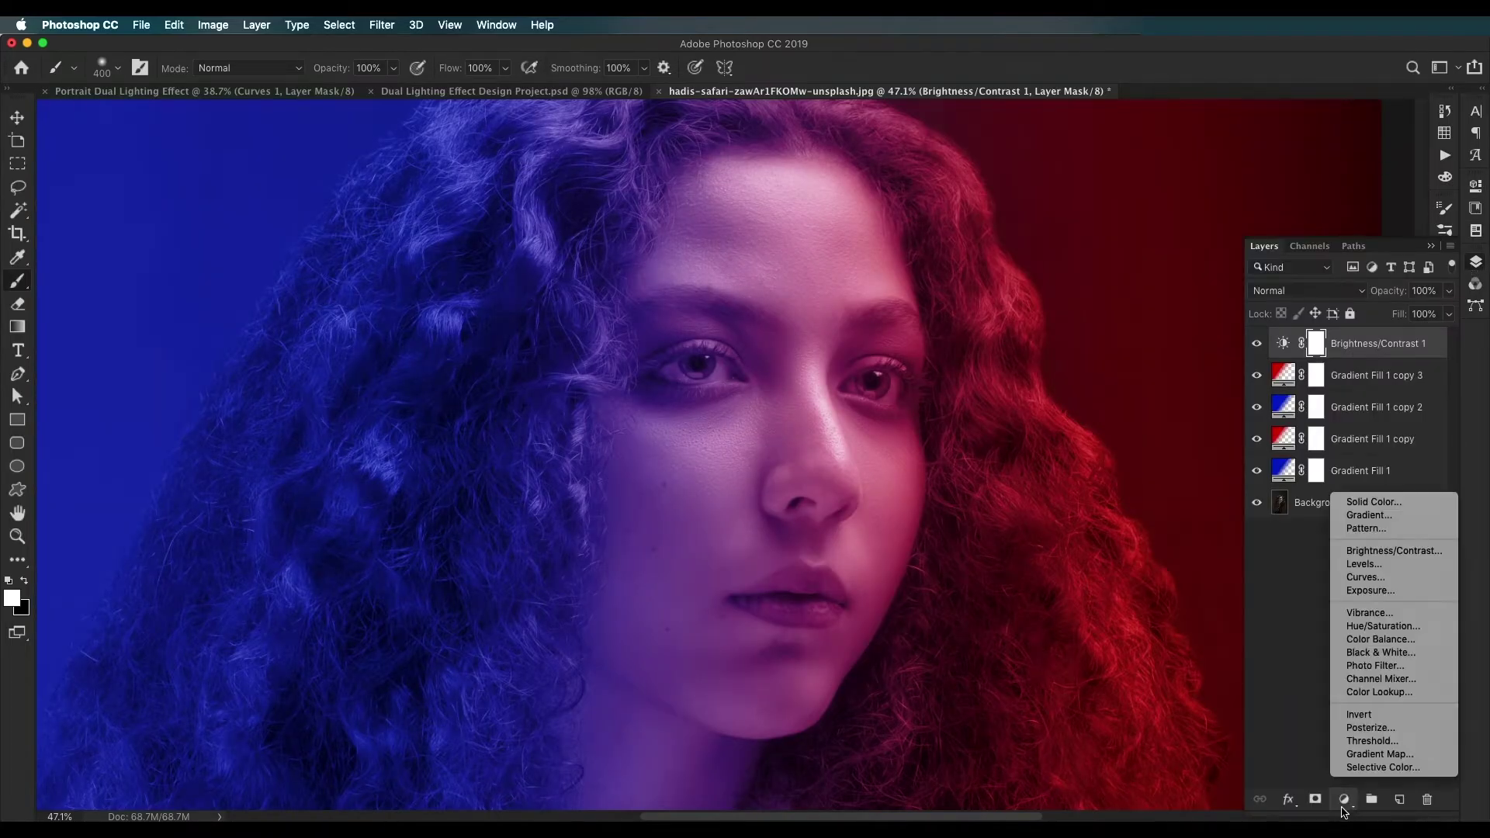
pyautogui.click(1373, 581)
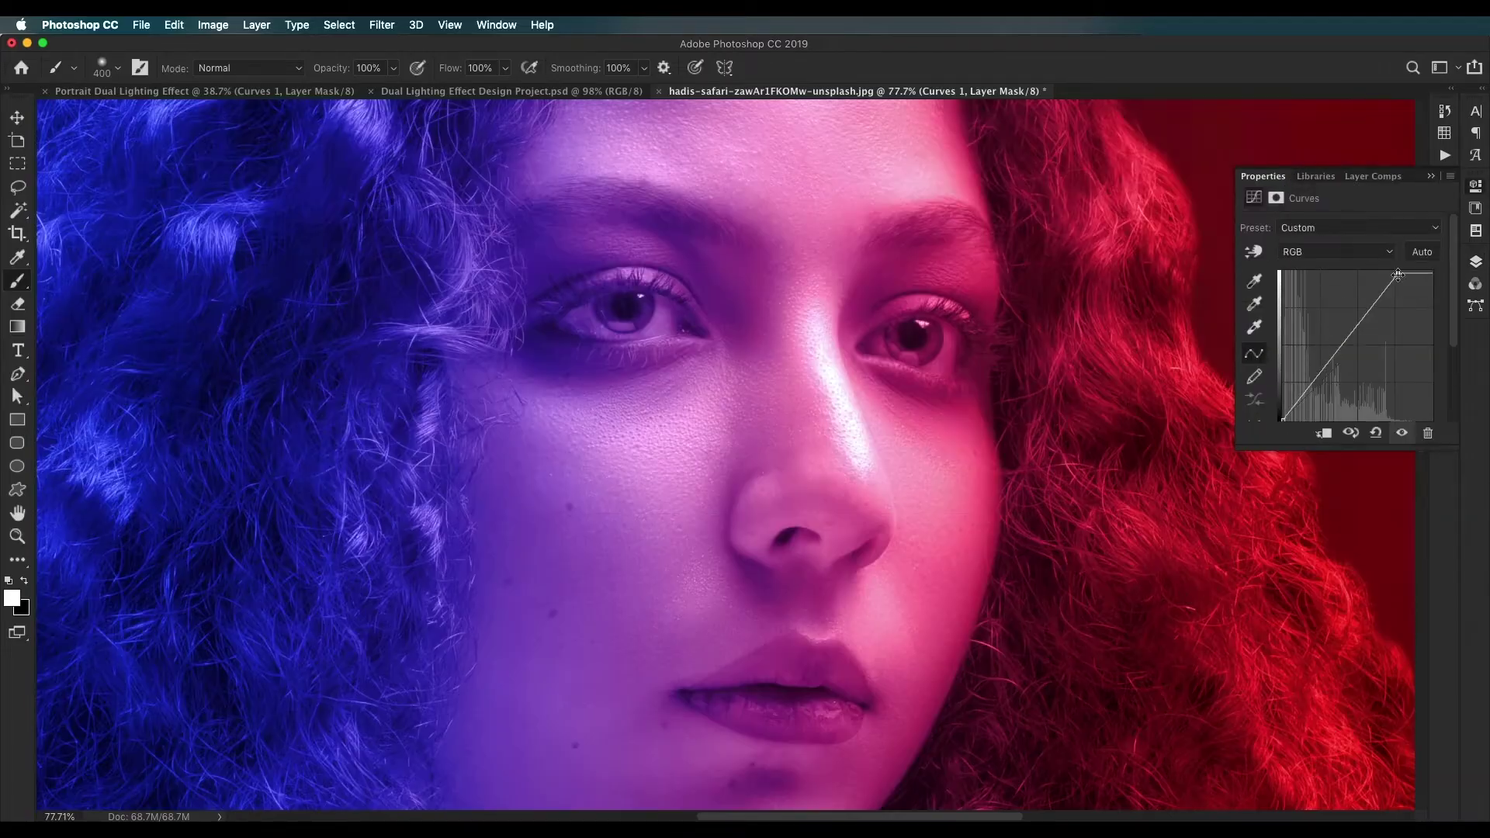
pyautogui.moveTo(1397, 273)
pyautogui.mouseDown()
pyautogui.moveTo(1426, 272)
pyautogui.moveTo(1400, 272)
pyautogui.mouseUp()
pyautogui.moveTo(1332, 356); pyautogui.dragTo(1343, 362)
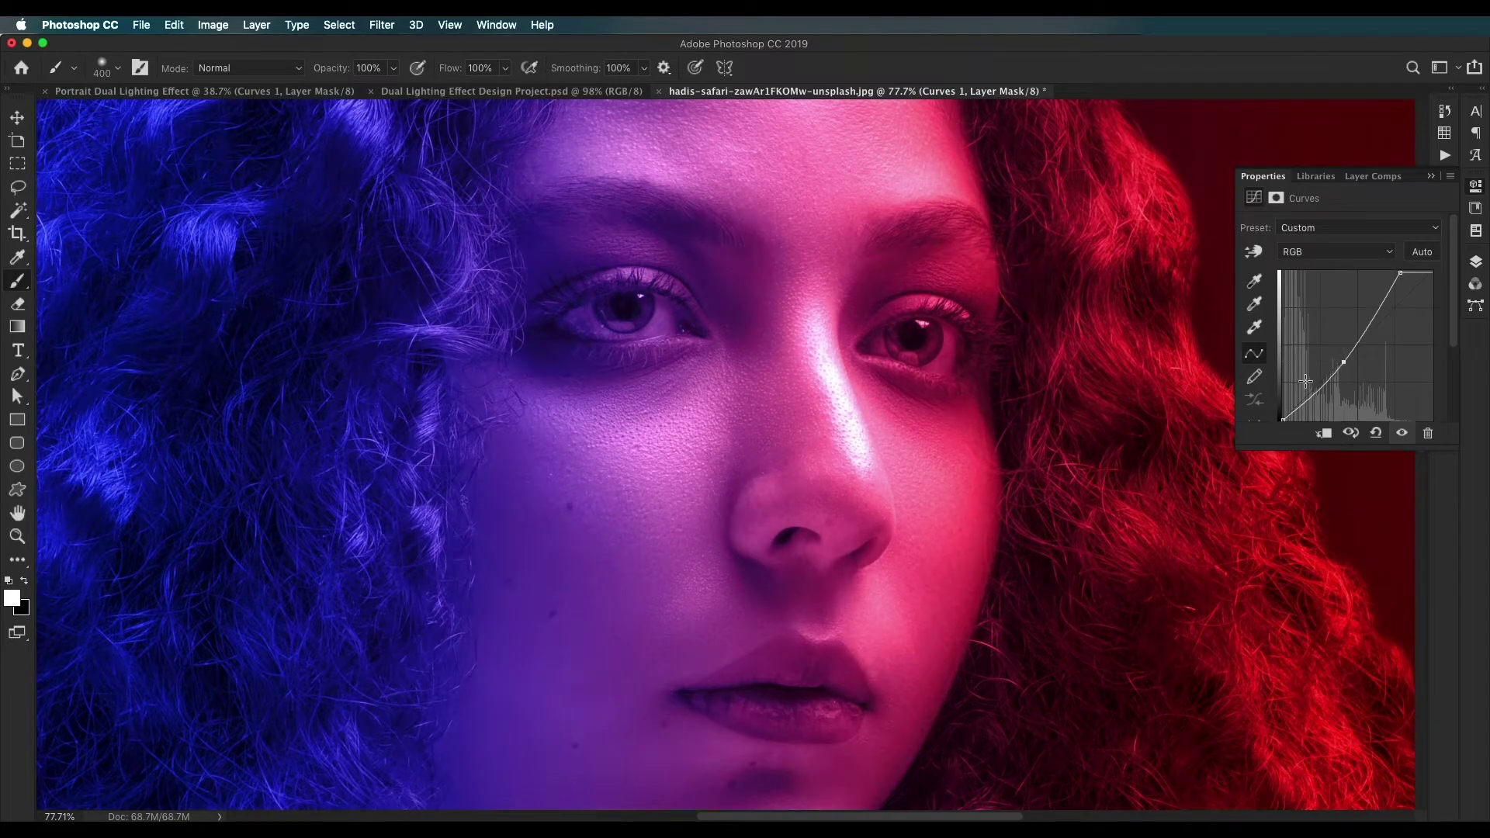
# Step: Refine the RGB curve by adjusting the white point slightly and shifting the midtone point to lighten the midtones a little
pyautogui.scroll(-8, 1098, 480)
pyautogui.scroll(3, 1098, 480)
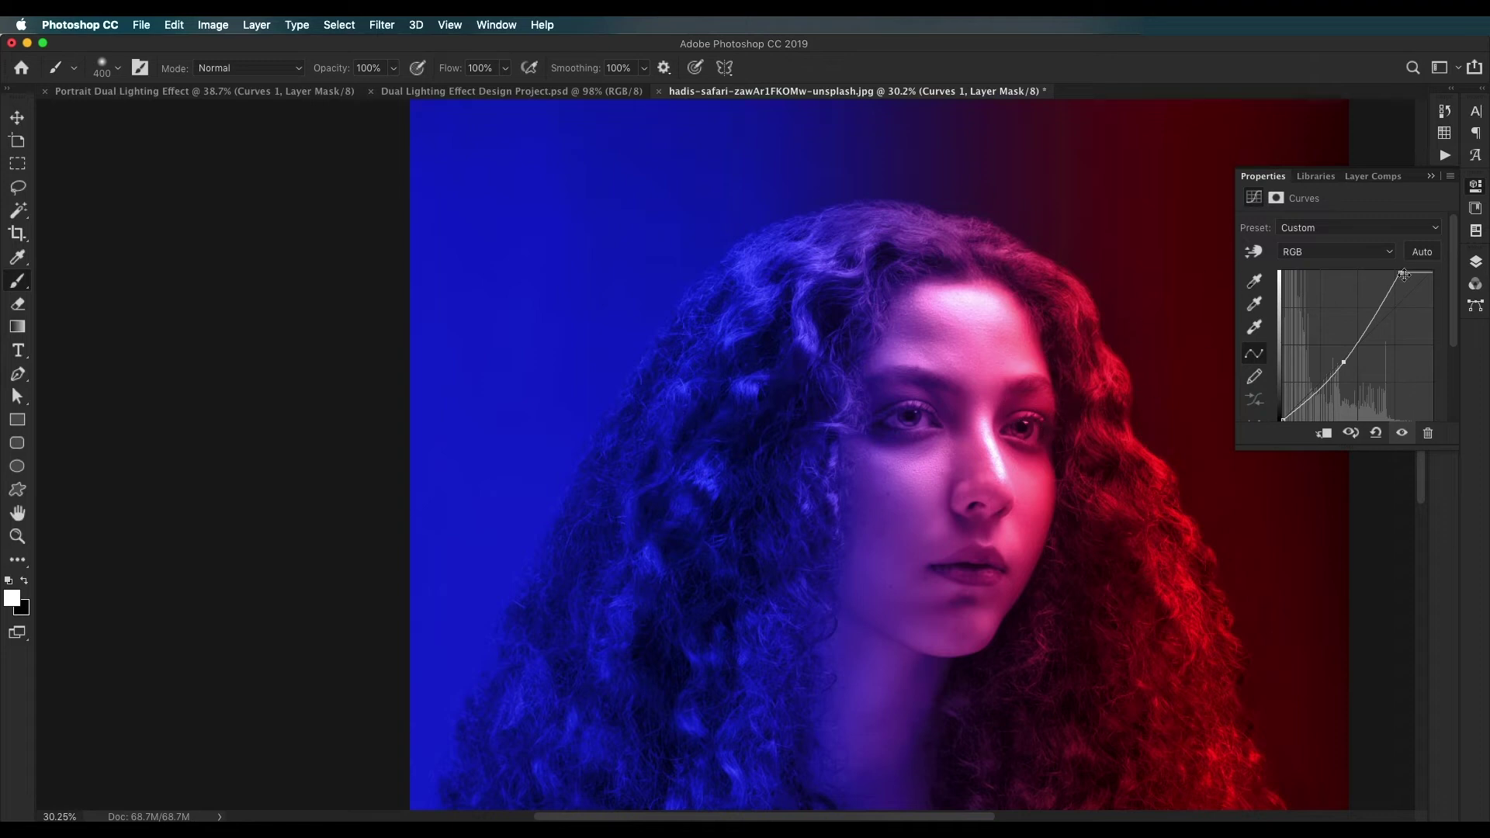
pyautogui.moveTo(1396, 278)
pyautogui.mouseDown()
pyautogui.moveTo(1432, 272)
pyautogui.moveTo(1401, 270)
pyautogui.mouseUp()
pyautogui.moveTo(1342, 362); pyautogui.dragTo(1337, 362)
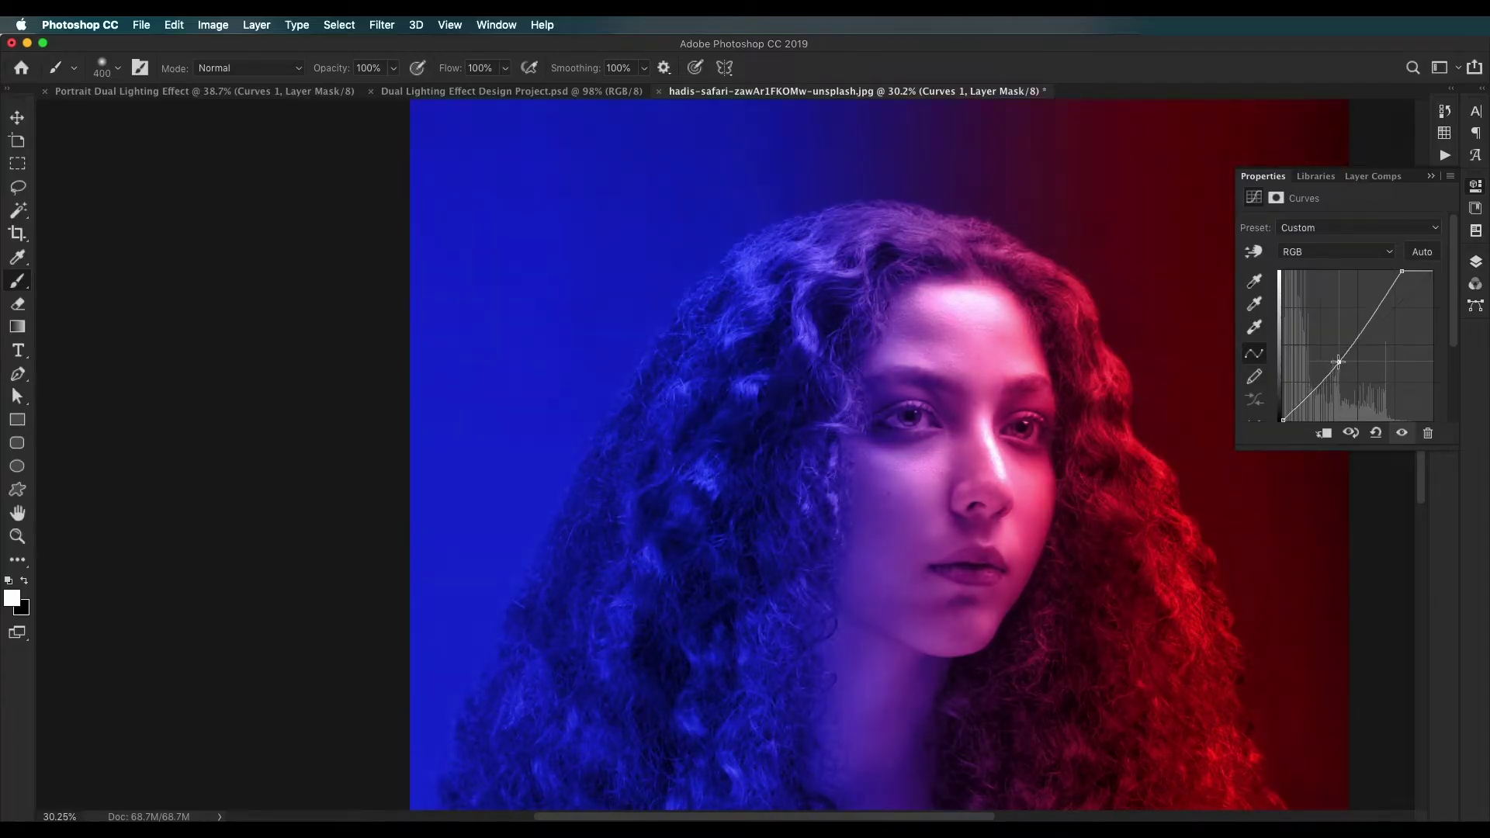
pyautogui.scroll(5, 1049, 450)
pyautogui.hscroll(3, 1009, 417)
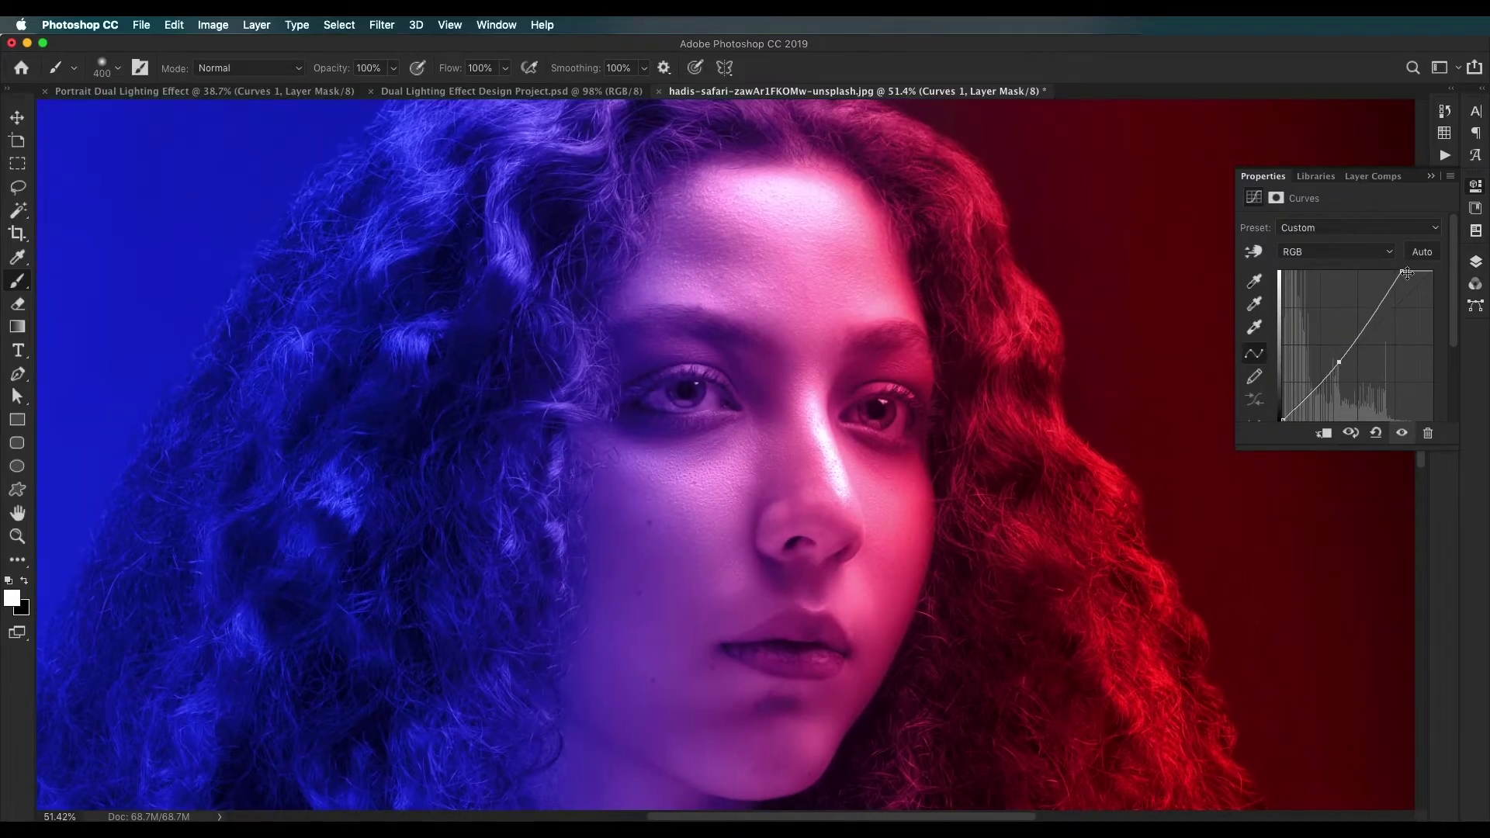
pyautogui.click(1432, 177)
pyautogui.click(1475, 262)
# Step: Examine the adjusted portrait at different magnifications and compare it with the Portrait Dual Lighting Effect document
pyautogui.scroll(-4, 1009, 505)
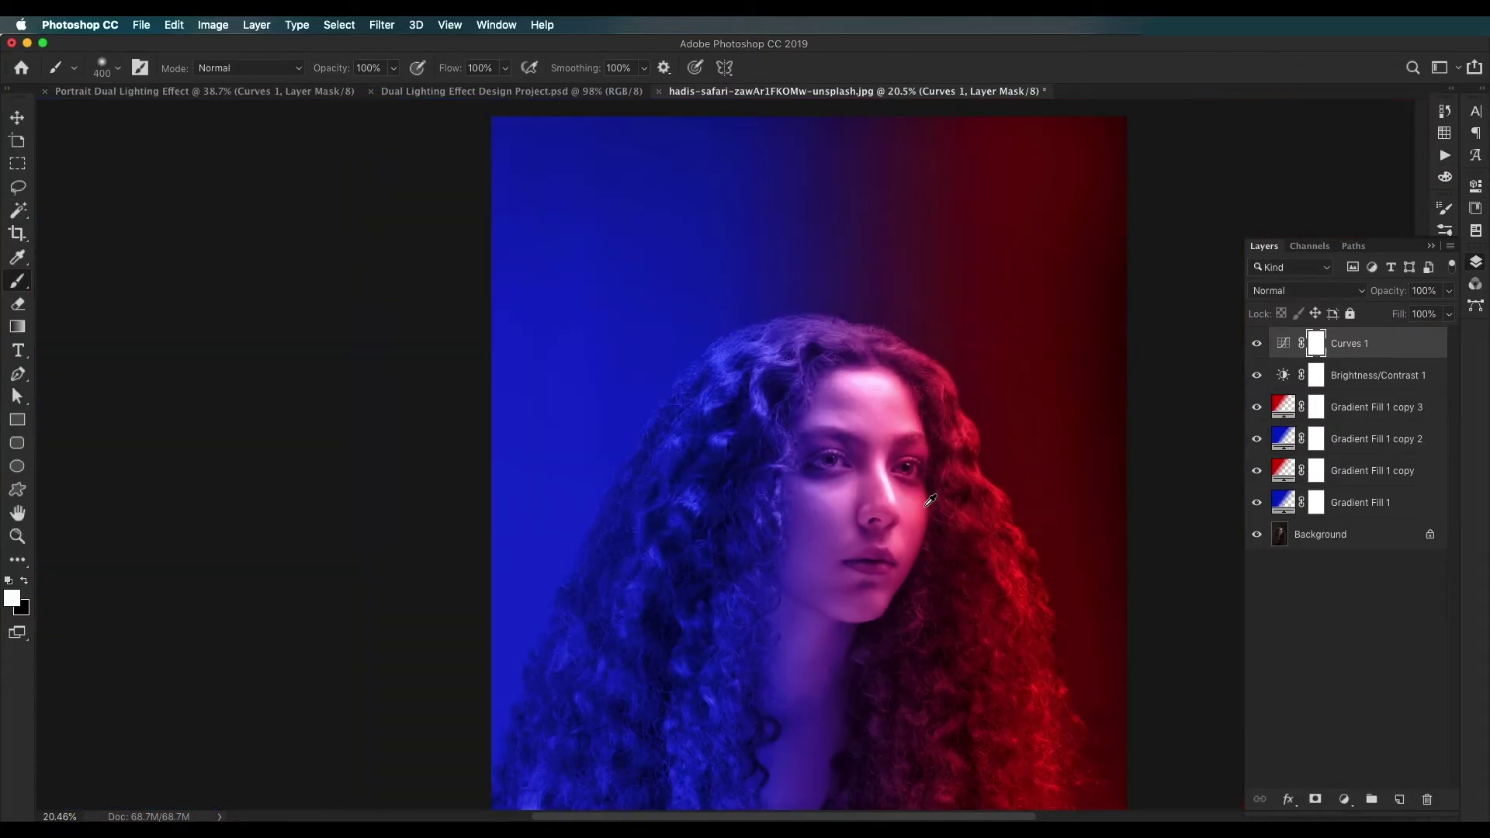
pyautogui.scroll(3, 916, 547)
pyautogui.moveTo(915, 548); pyautogui.dragTo(883, 447)
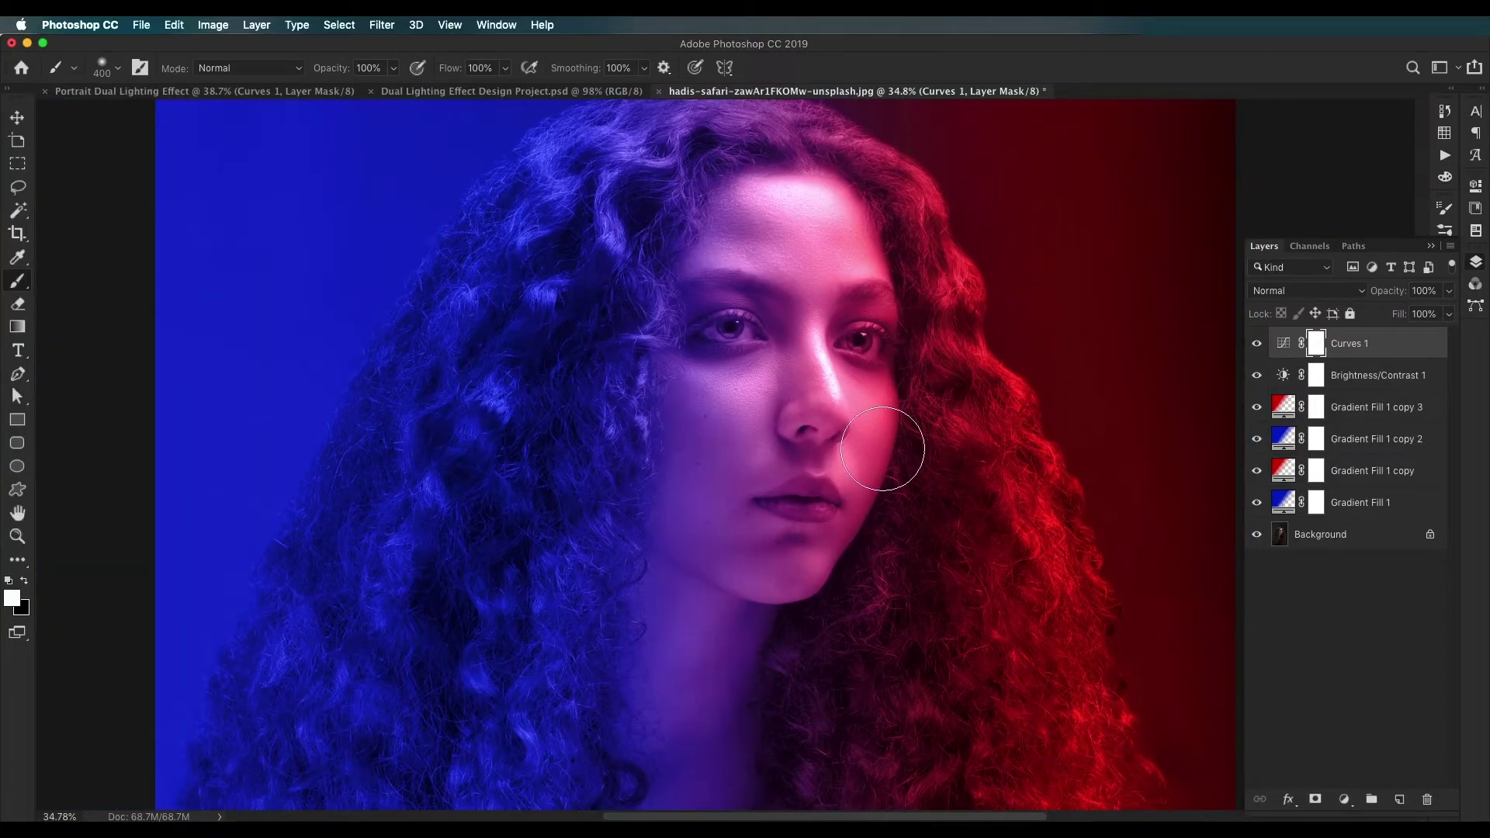
pyautogui.scroll(-4, 892, 446)
pyautogui.scroll(2, 729, 468)
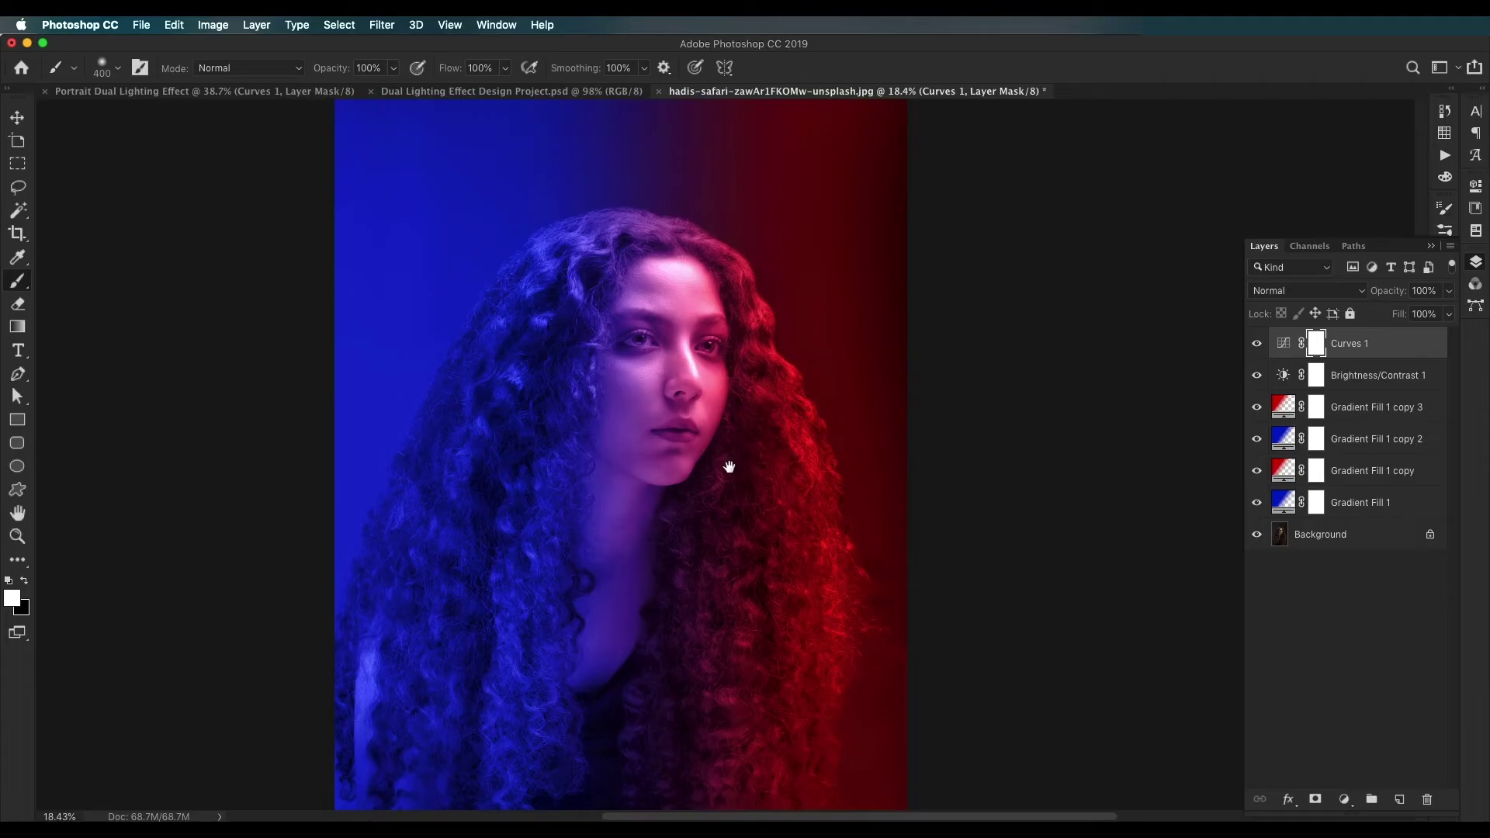
pyautogui.moveTo(728, 468)
pyautogui.mouseDown()
pyautogui.moveTo(761, 459)
pyautogui.moveTo(769, 415)
pyautogui.mouseUp()
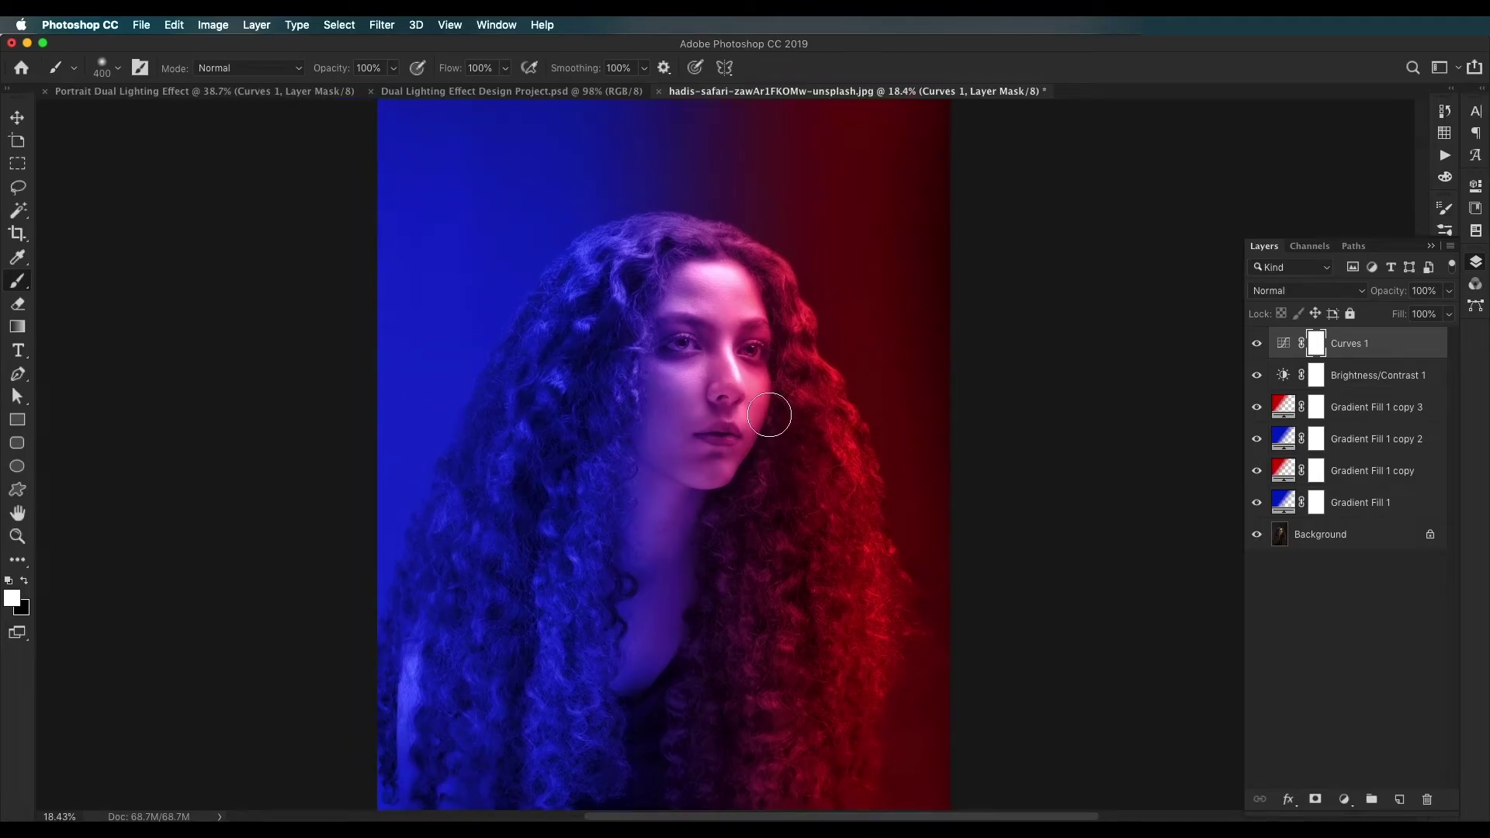
pyautogui.click(266, 92)
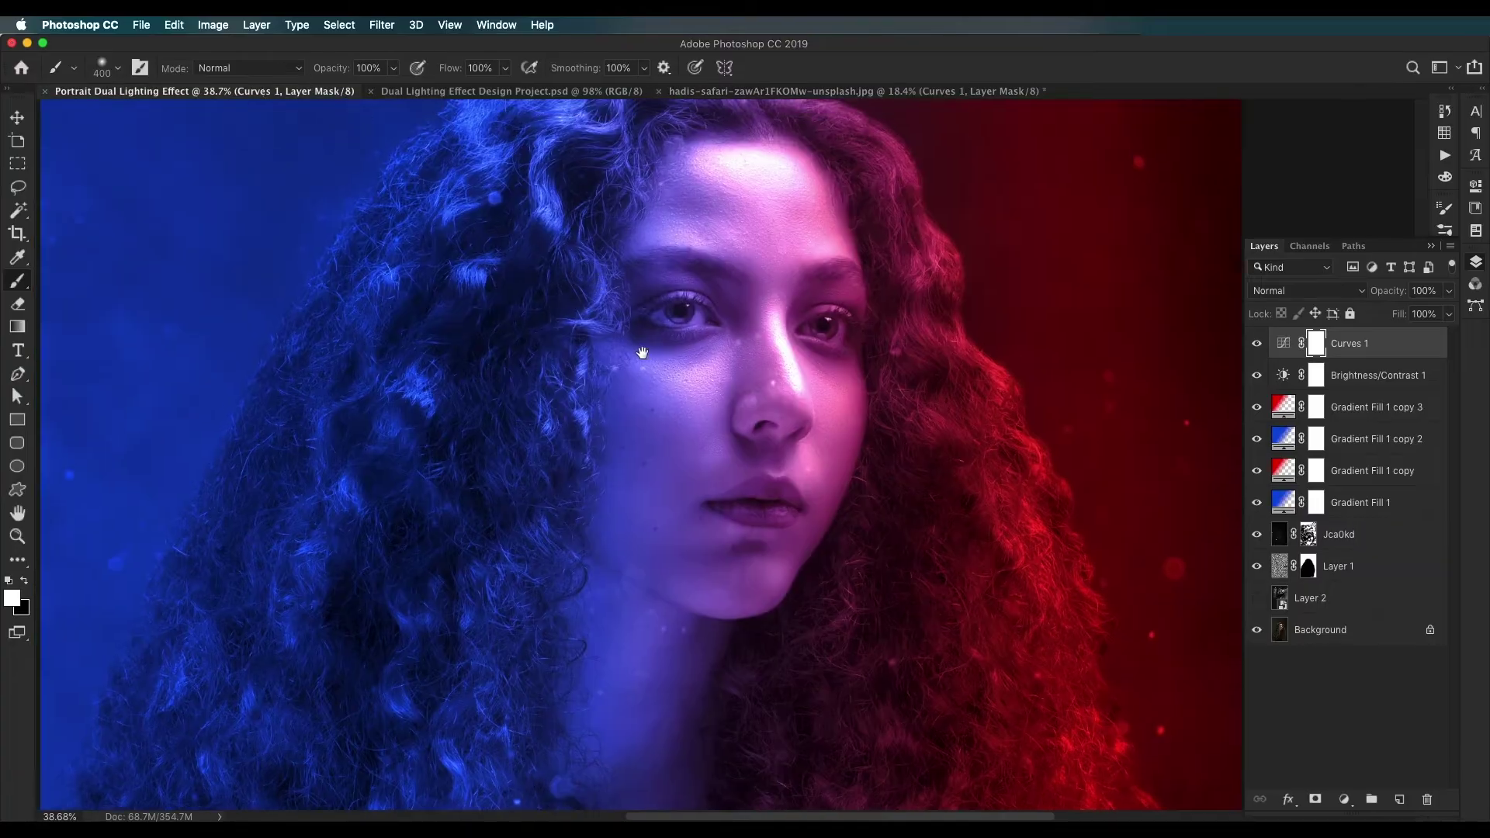
pyautogui.moveTo(642, 353)
pyautogui.mouseDown()
pyautogui.moveTo(566, 445)
pyautogui.moveTo(506, 568)
pyautogui.mouseUp()
pyautogui.moveTo(825, 365)
pyautogui.mouseDown()
pyautogui.moveTo(419, 176)
pyautogui.moveTo(509, 252)
pyautogui.moveTo(519, 323)
pyautogui.mouseUp()
pyautogui.press('super+0')
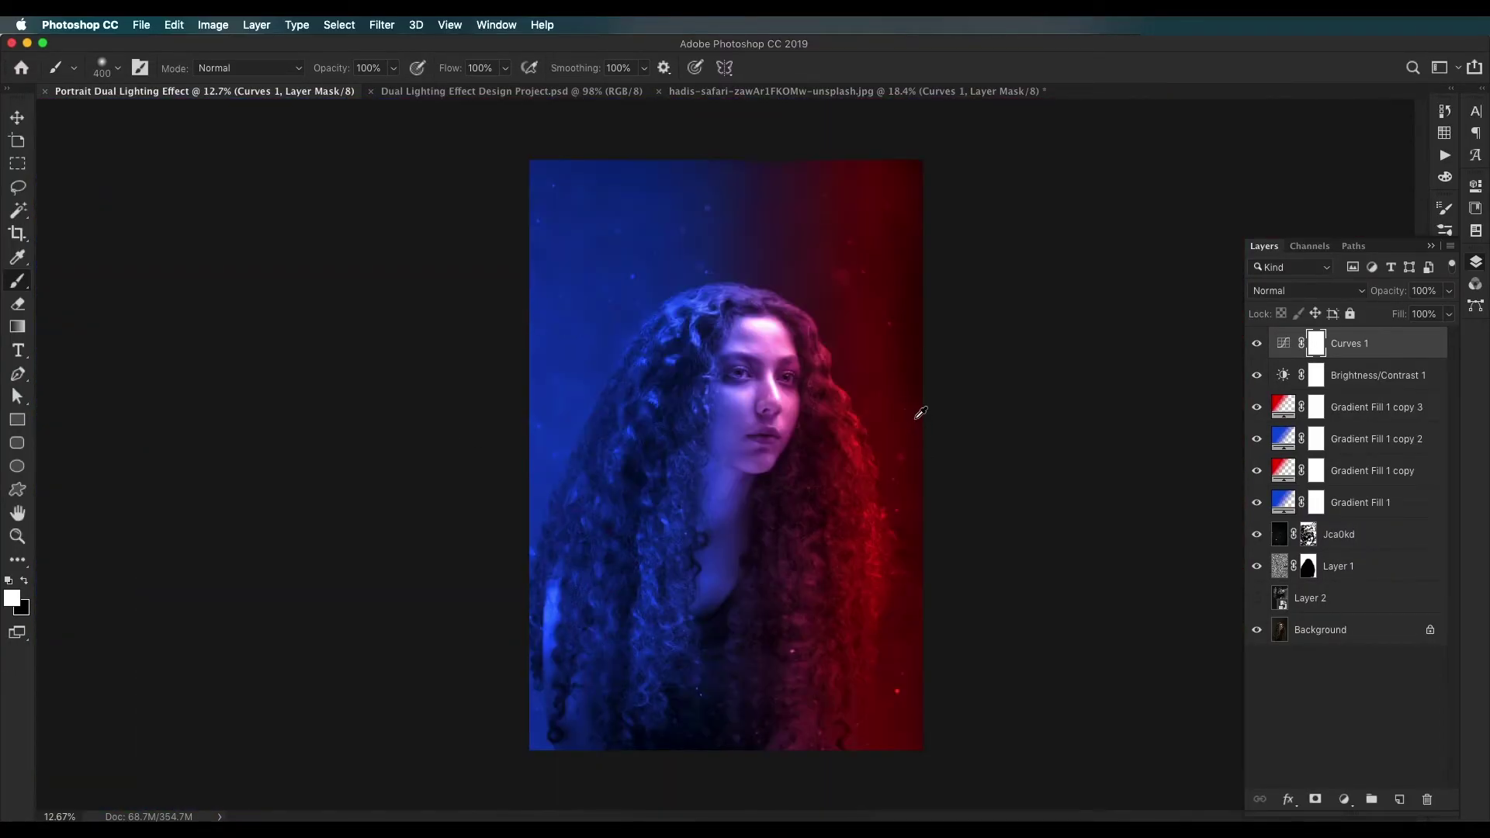
pyautogui.scroll(5, 920, 412)
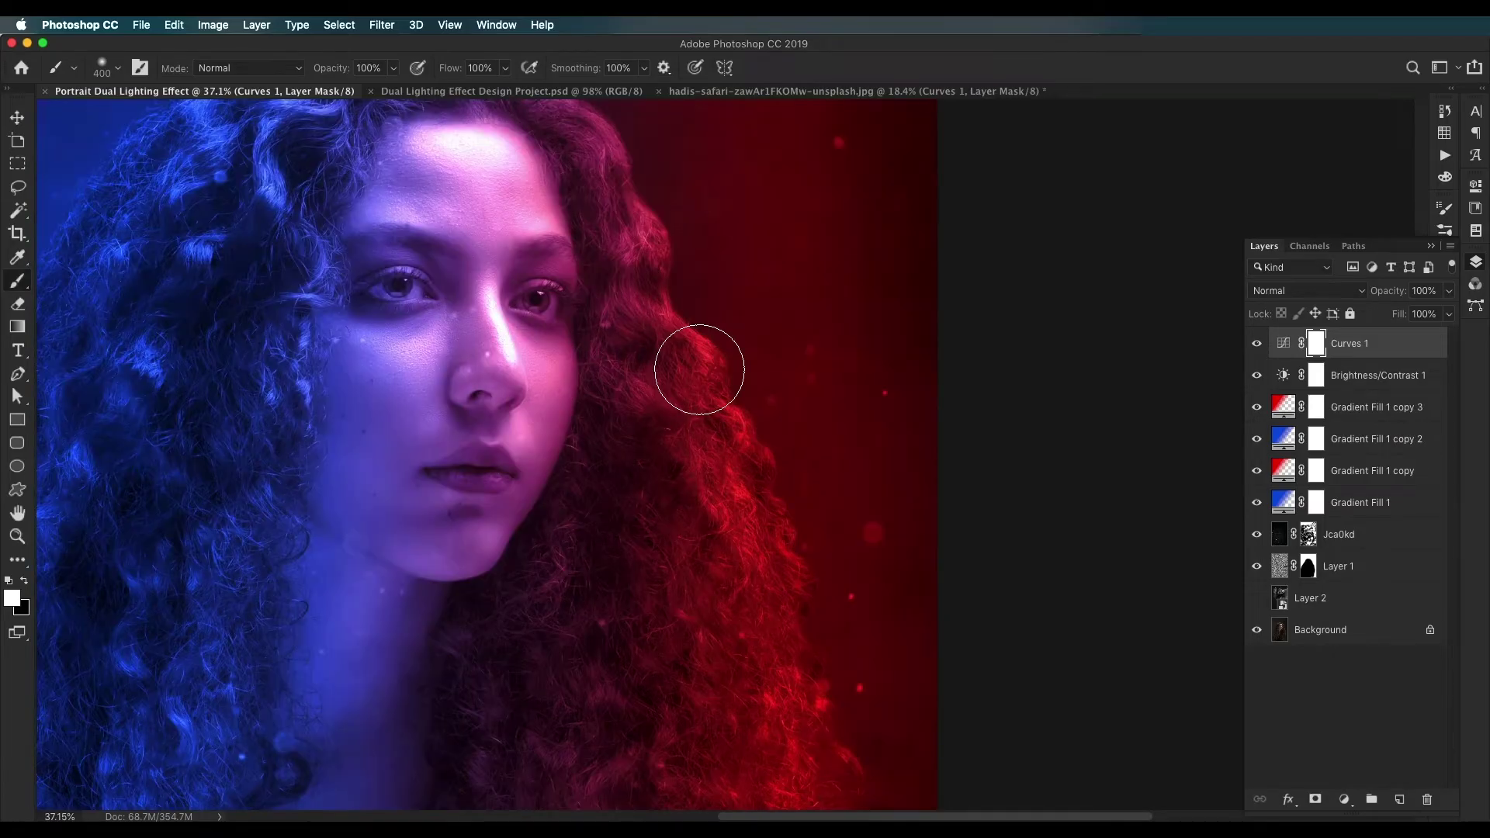
pyautogui.click(740, 93)
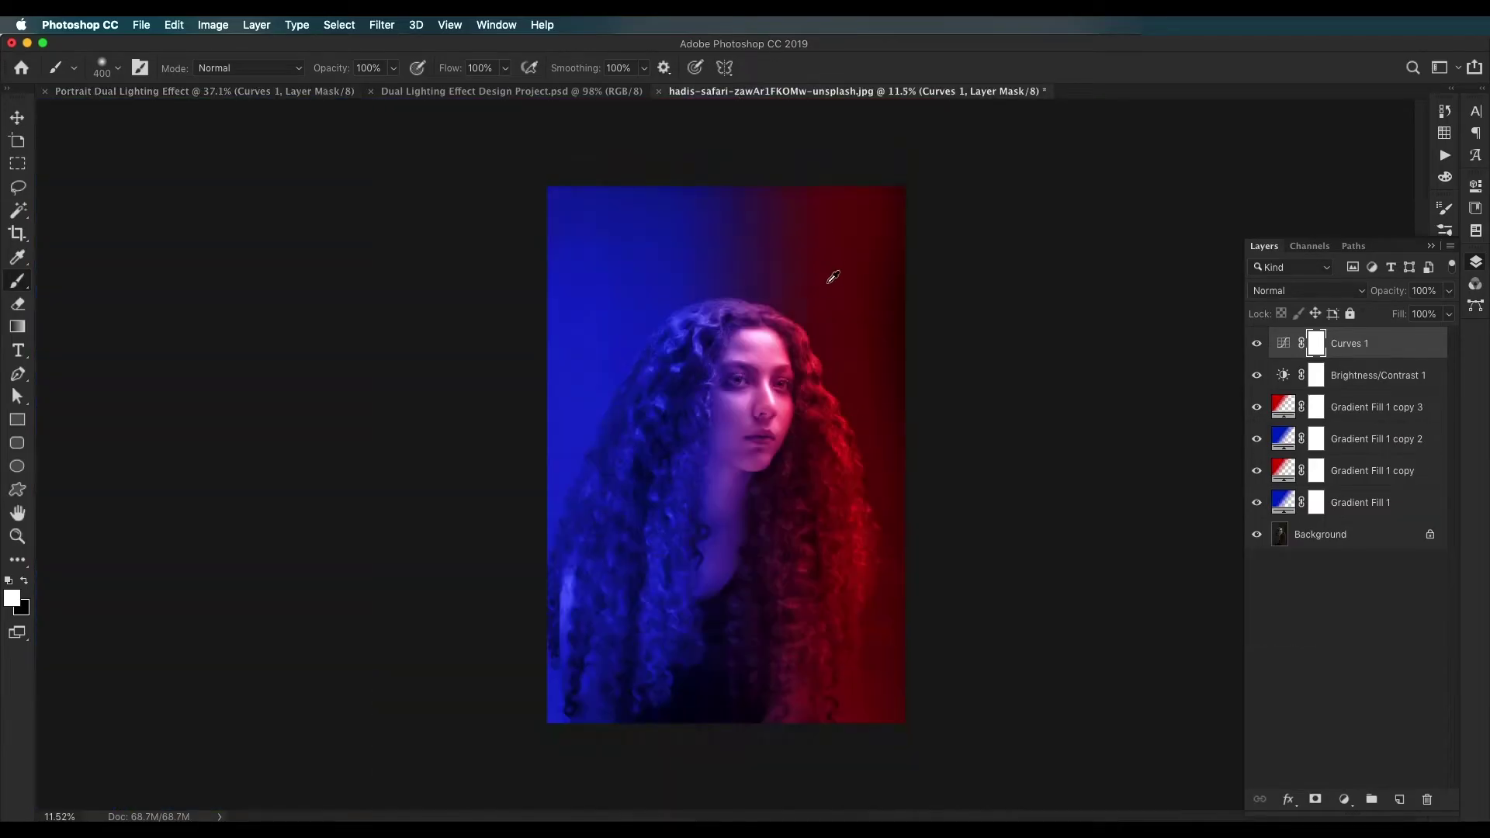
pyautogui.scroll(3, 776, 438)
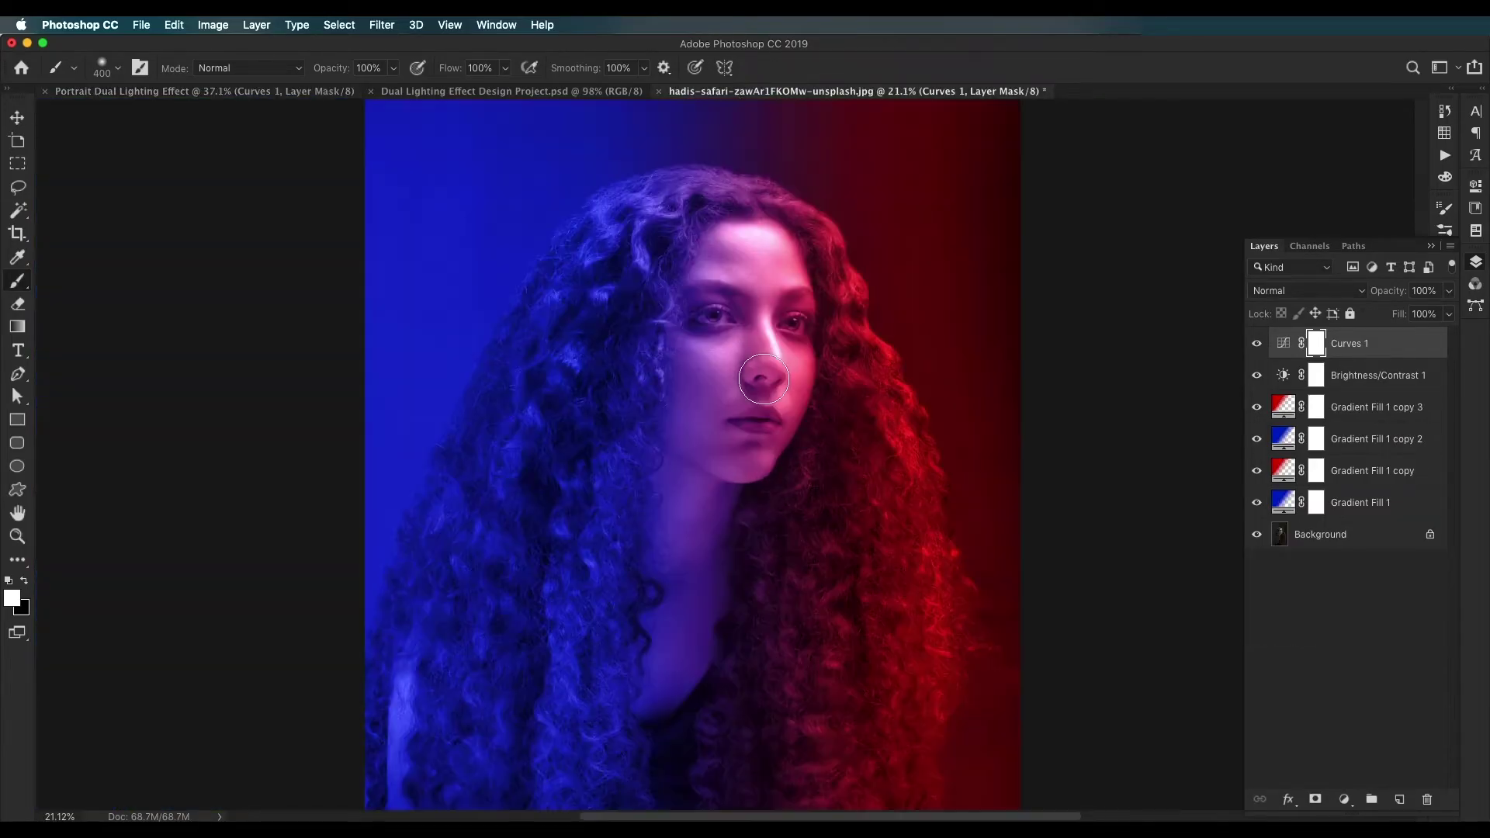
# Step: Create a new layer directly above the Background and fill it with black
pyautogui.click(1381, 535)
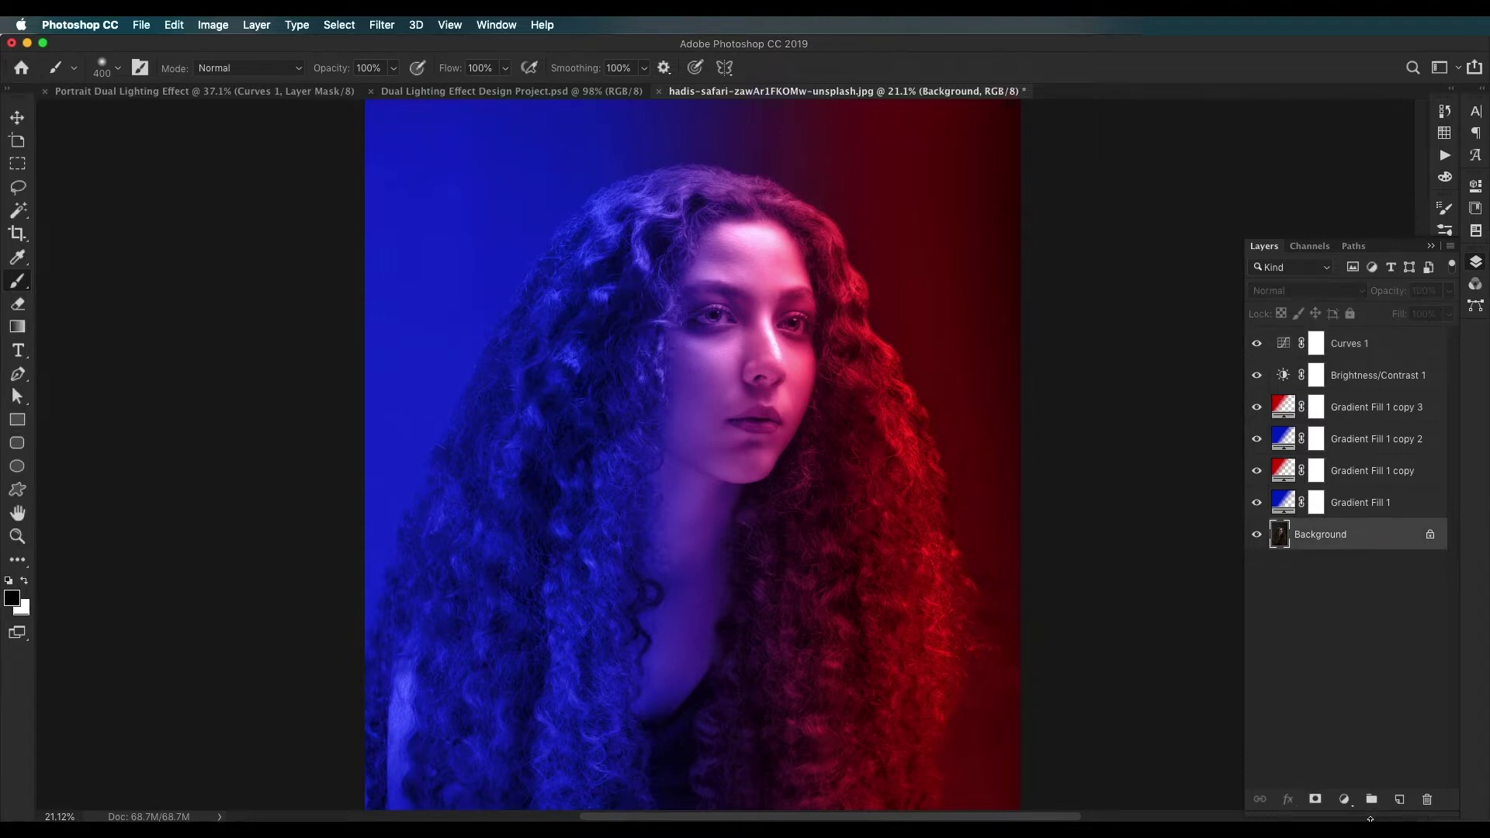
pyautogui.click(1400, 800)
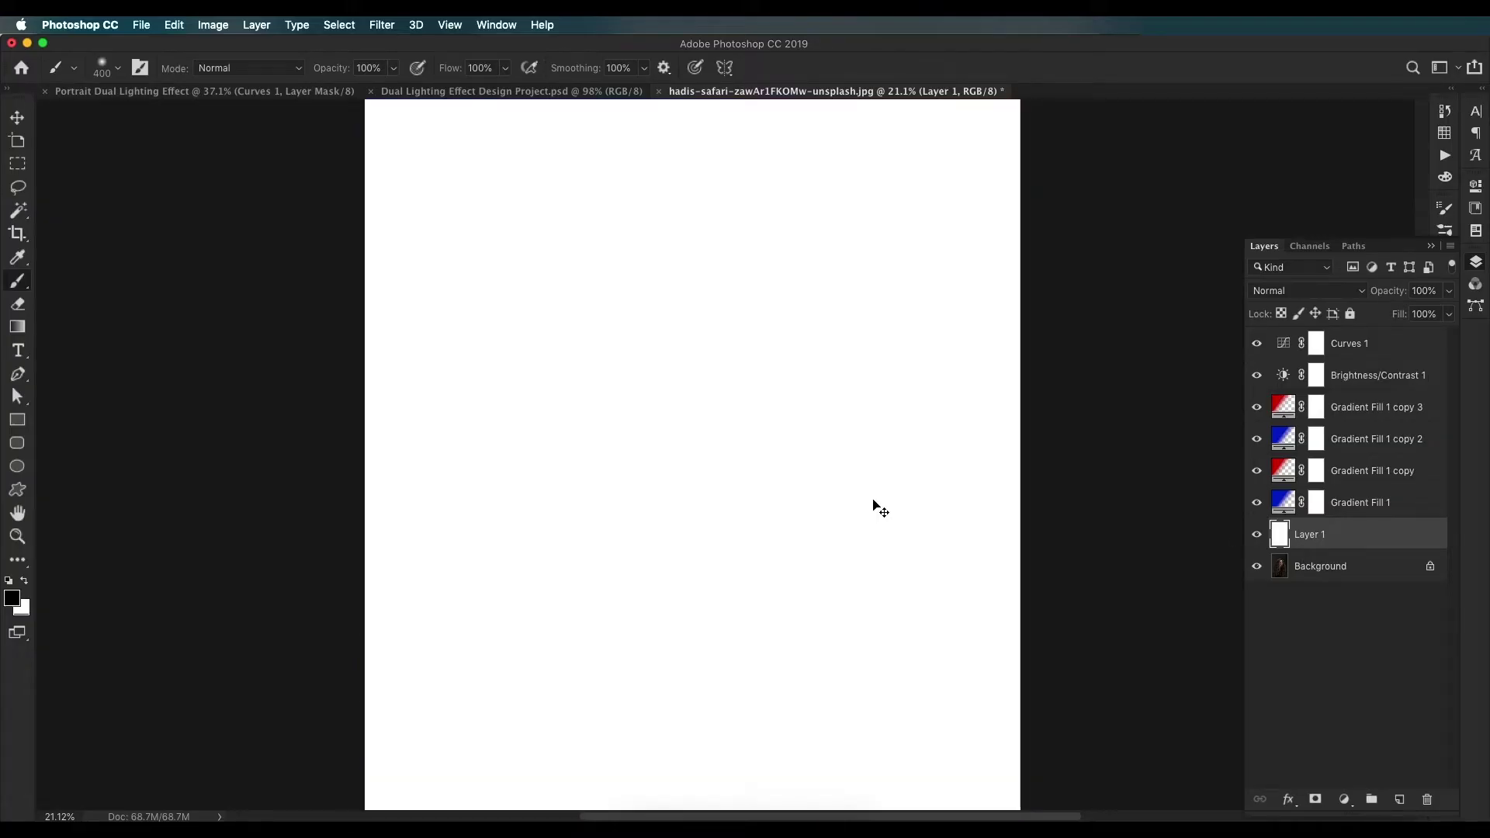
pyautogui.press('super+BackSpace')
pyautogui.hotkey('alt', 'BackSpace')
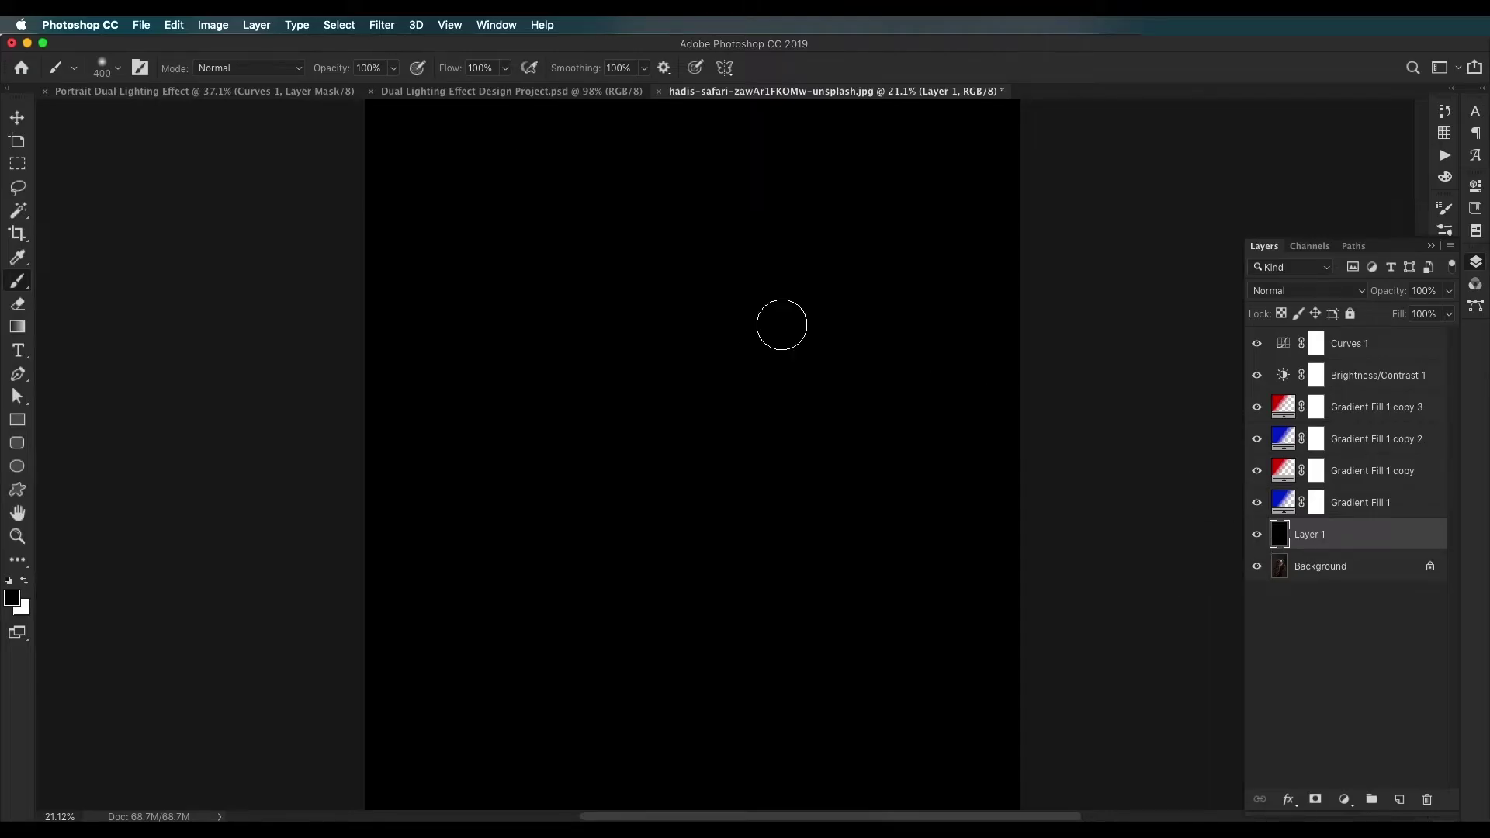
# Step: Render the Clouds filter in black and white on the new filled layer
pyautogui.click(386, 27)
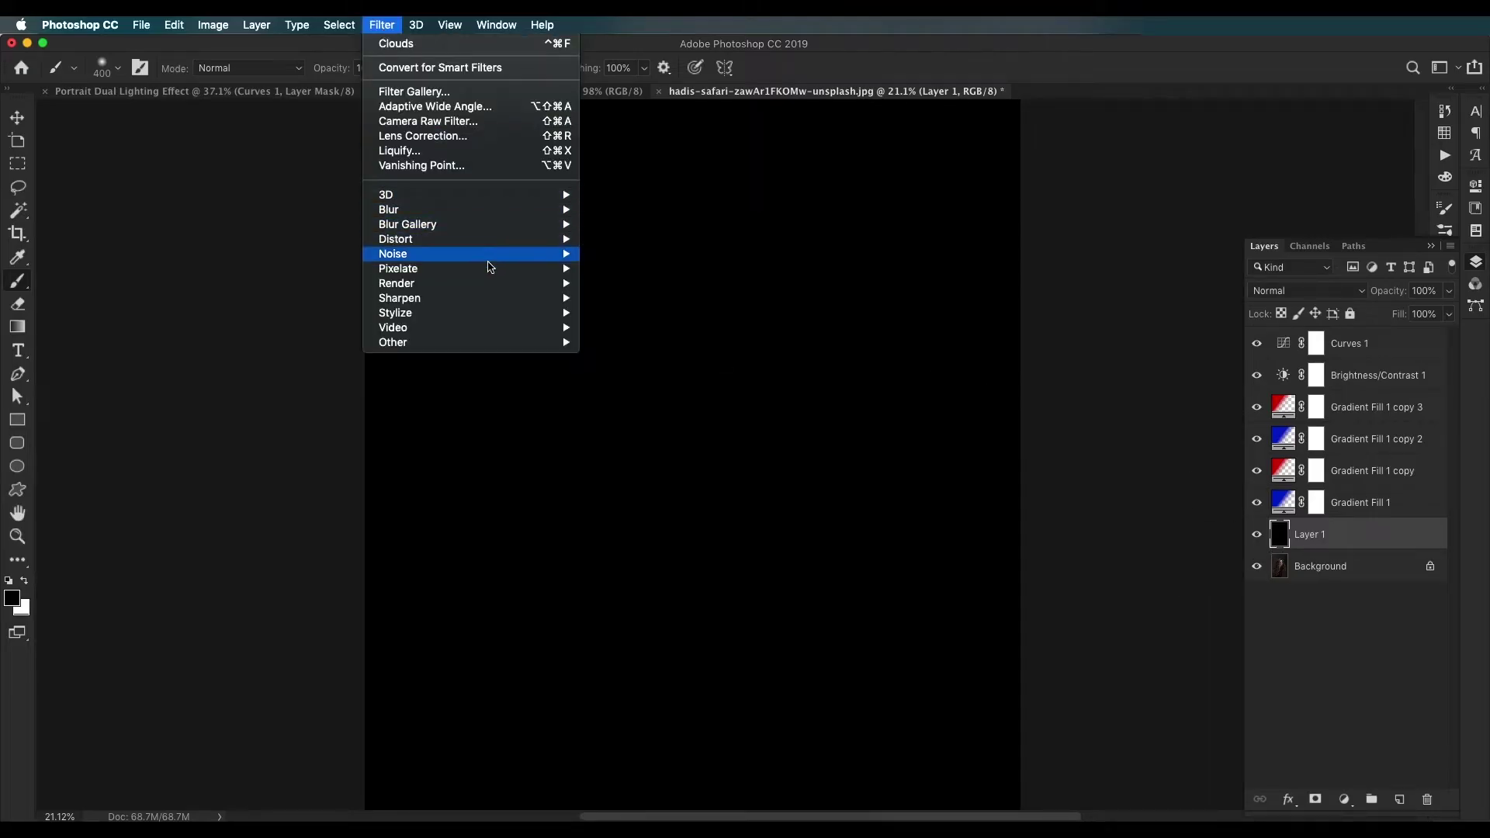
pyautogui.moveTo(491, 276)
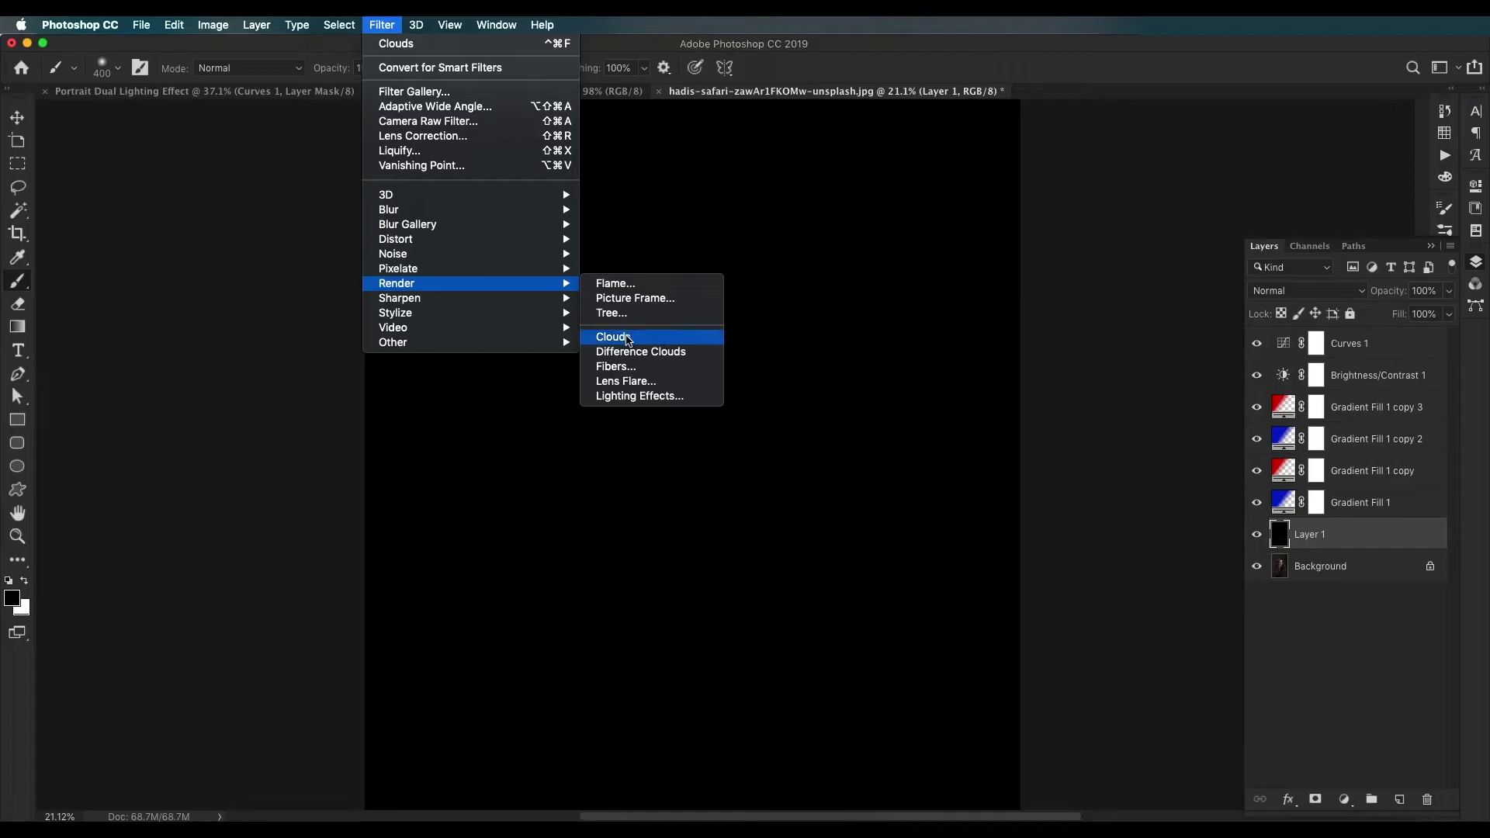
pyautogui.click(628, 339)
pyautogui.scroll(-7, 658, 337)
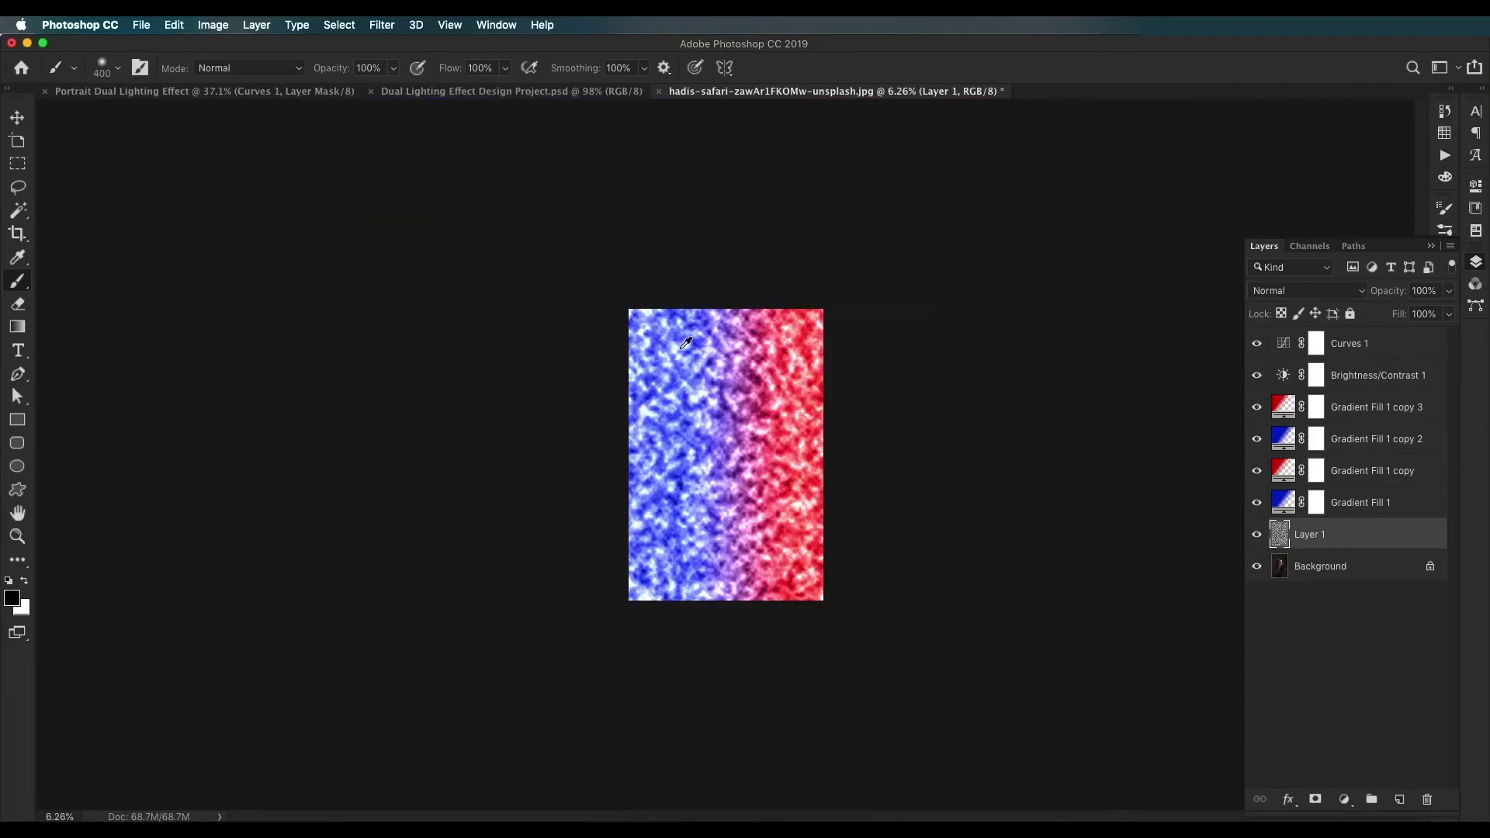
pyautogui.scroll(6, 668, 337)
pyautogui.scroll(-2, 837, 432)
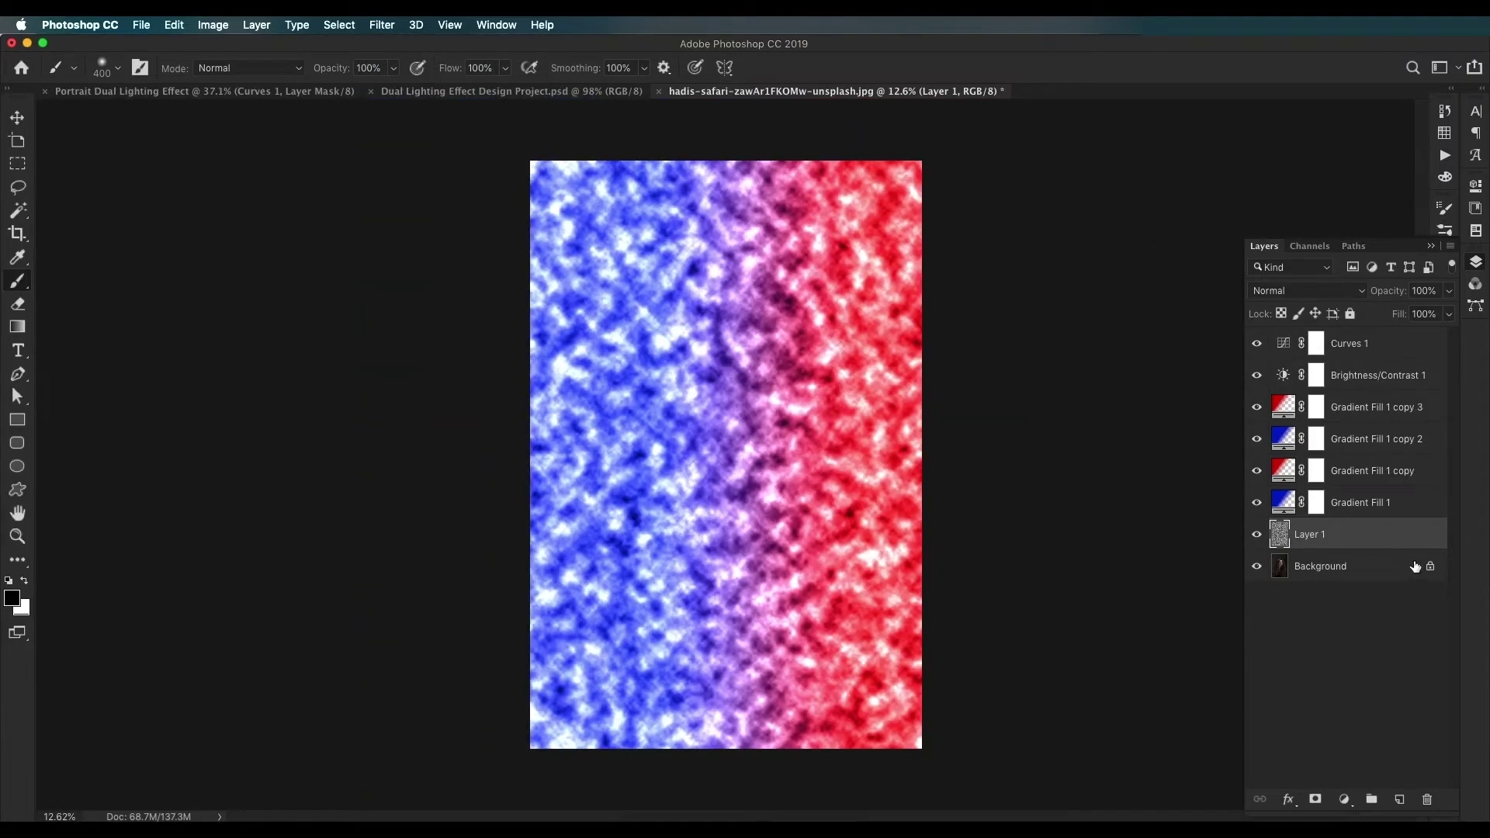
# Step: Set the clouds layer's blend mode to Overlay
pyautogui.click(1301, 292)
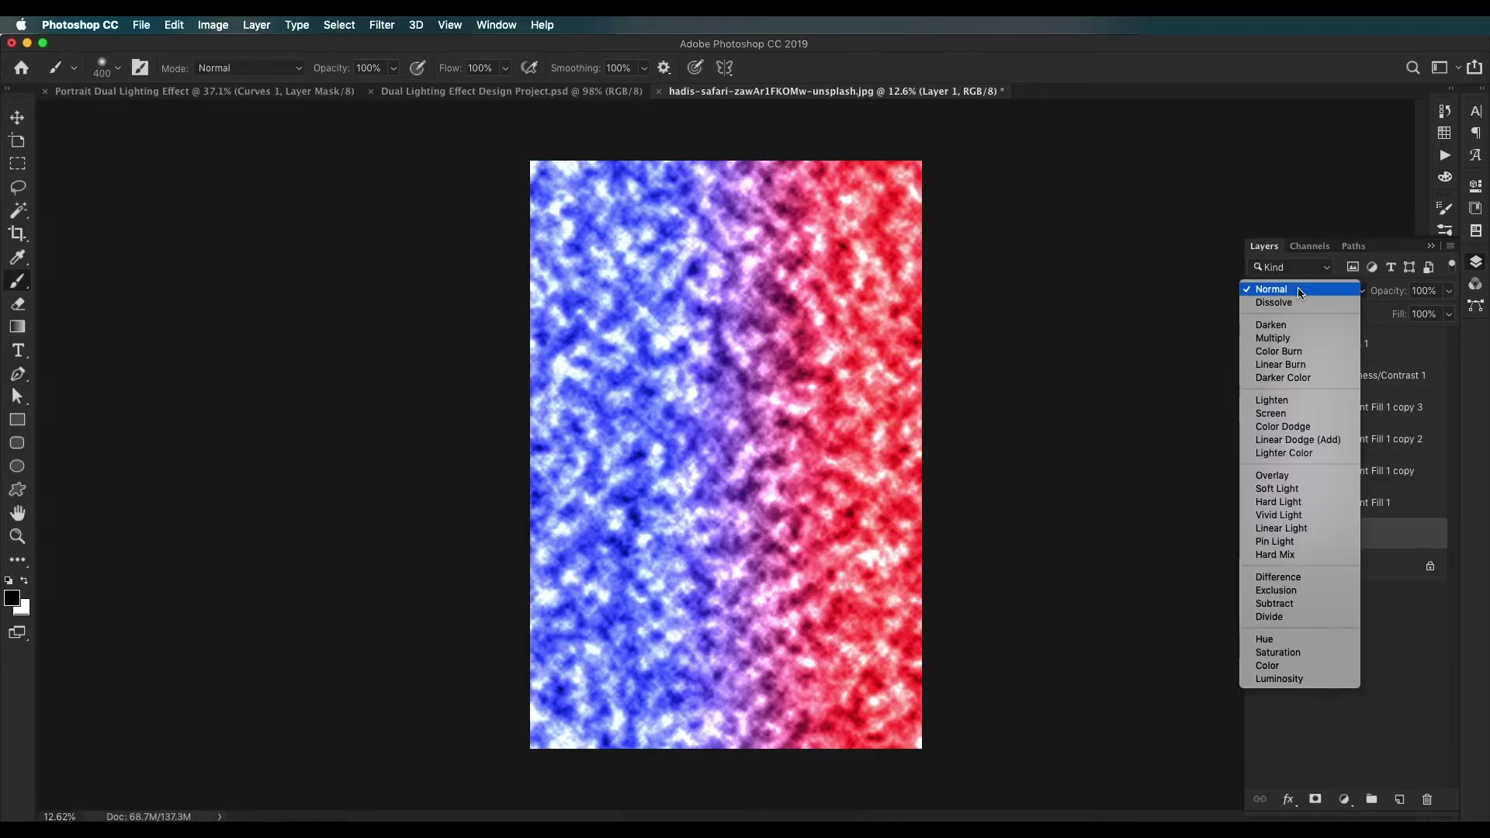
pyautogui.click(1276, 474)
pyautogui.scroll(10, 787, 368)
pyautogui.scroll(-10, 787, 367)
pyautogui.scroll(4, 787, 368)
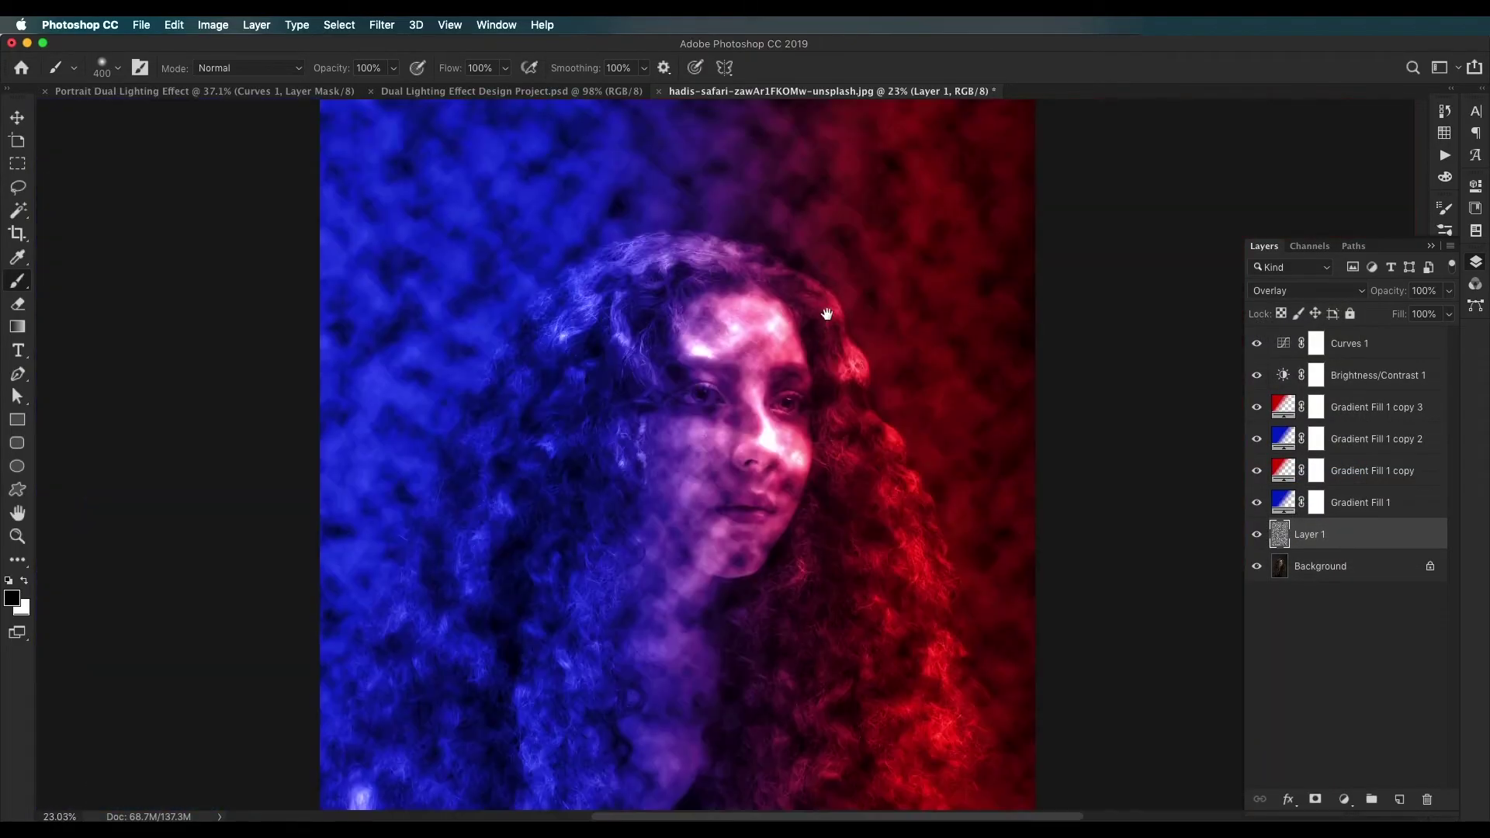
pyautogui.moveTo(816, 346); pyautogui.dragTo(829, 311)
pyautogui.scroll(3, 829, 311)
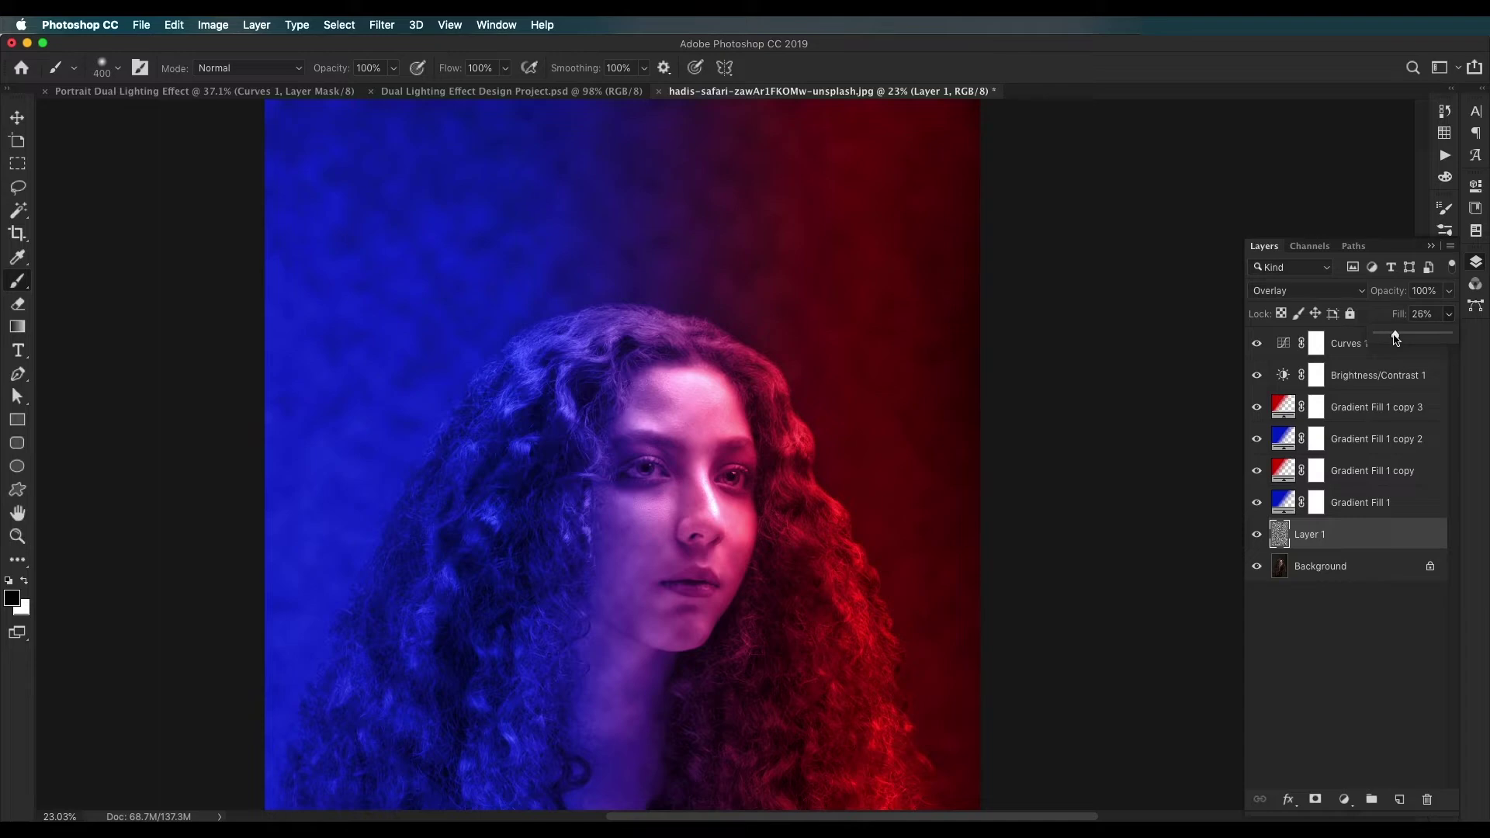
# Step: Lower the clouds layer's fill to 10% and check the softened texture across the portrait
pyautogui.moveTo(1395, 337); pyautogui.dragTo(1384, 337)
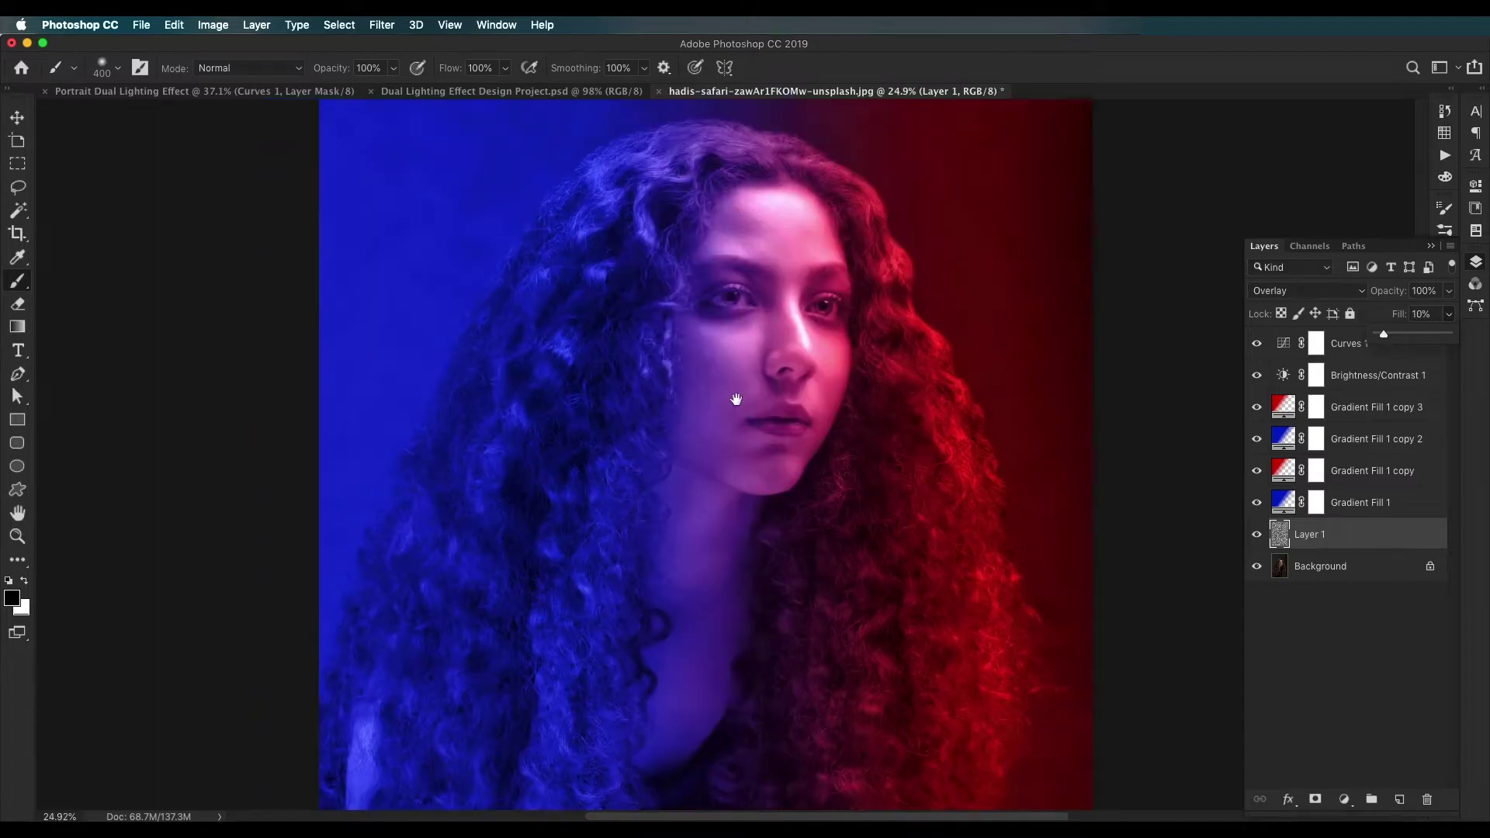
pyautogui.moveTo(729, 311); pyautogui.dragTo(771, 476)
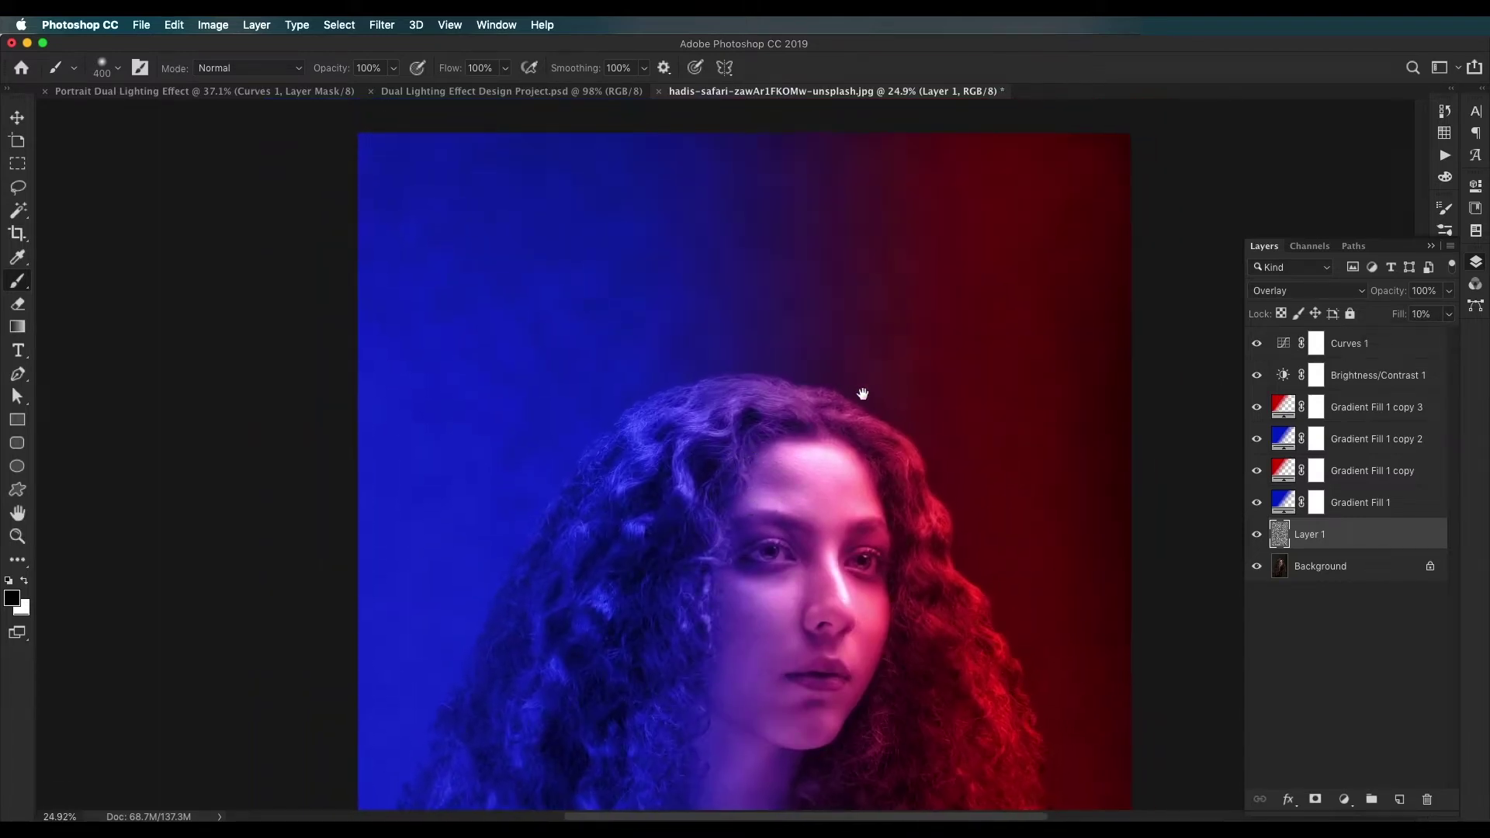
pyautogui.moveTo(883, 499); pyautogui.dragTo(874, 393)
pyautogui.moveTo(852, 451); pyautogui.dragTo(846, 354)
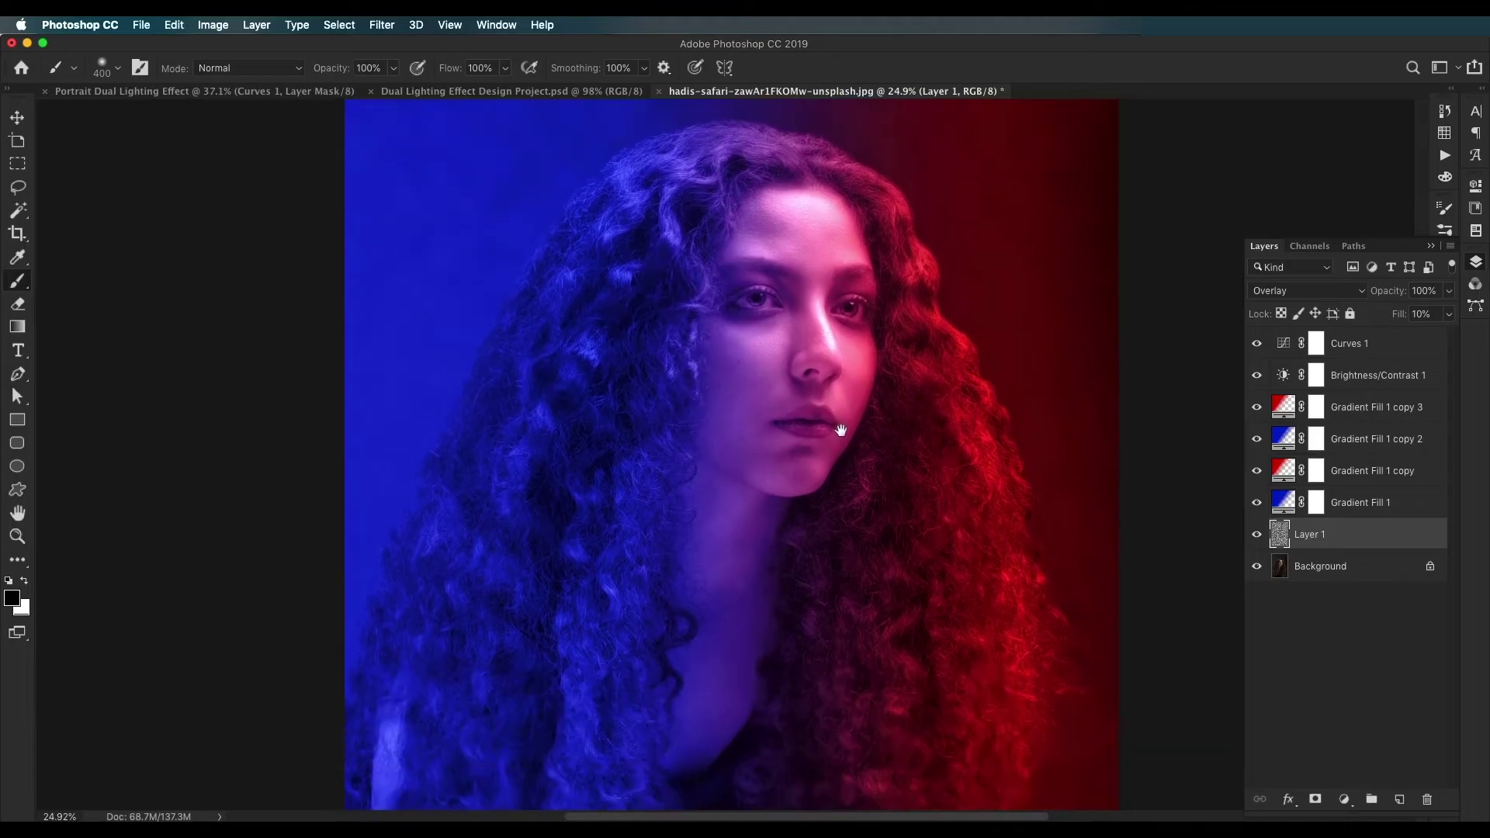
pyautogui.scroll(5, 840, 429)
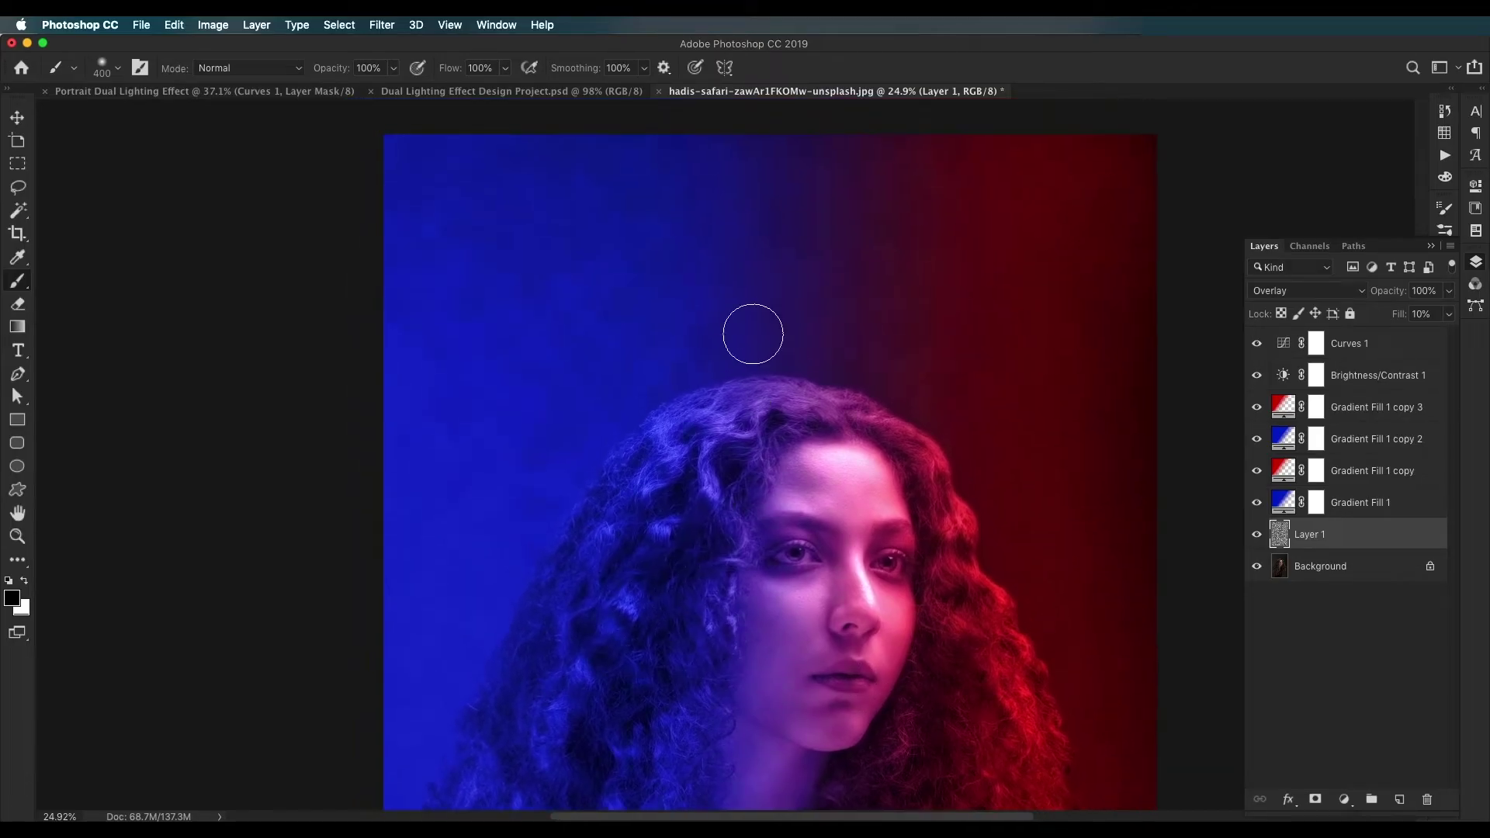
pyautogui.scroll(-5, 896, 512)
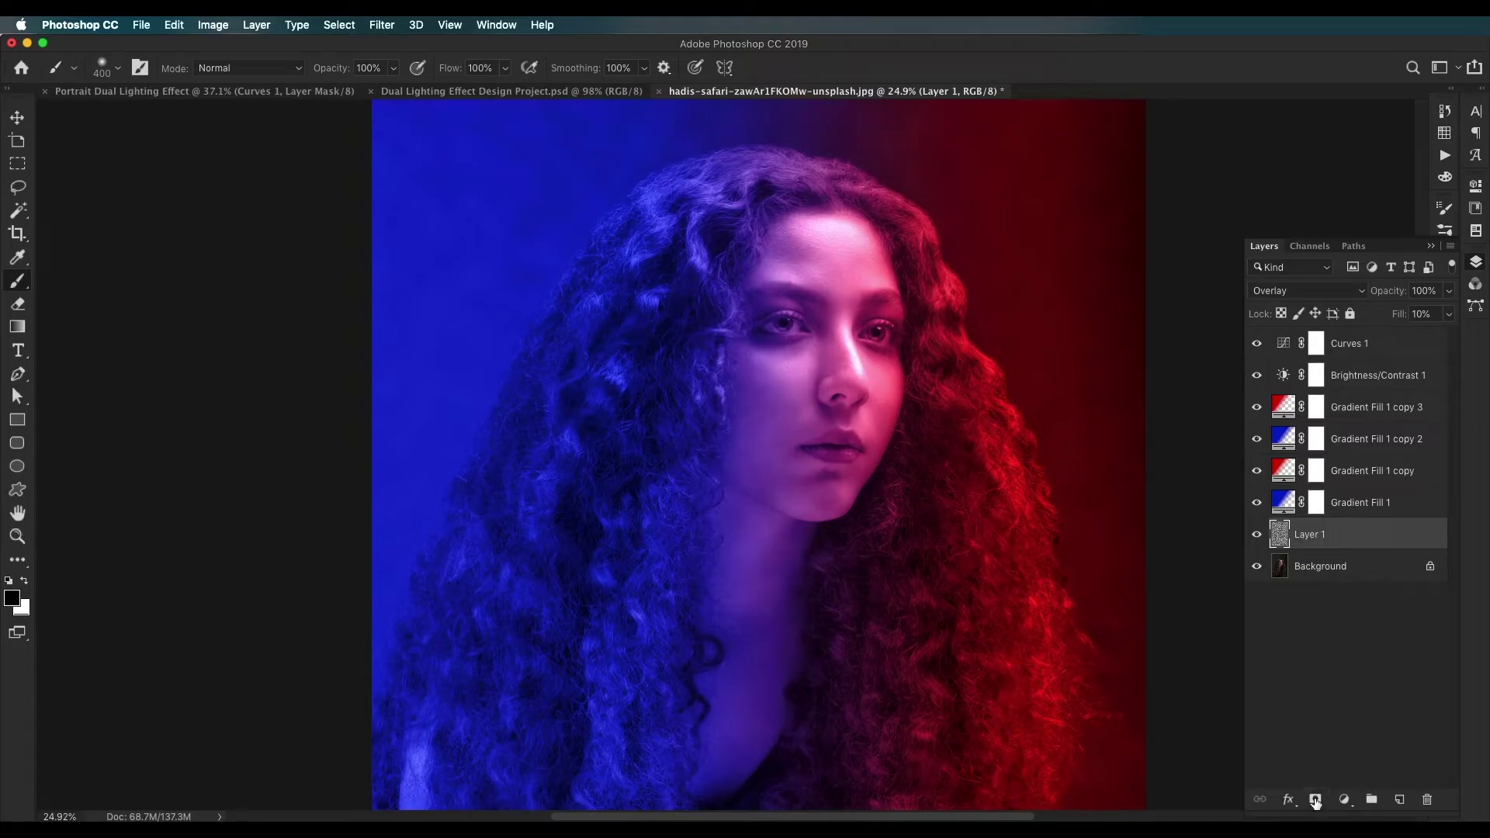
# Step: Add a layer mask to the clouds layer and raise the layer's fill to 100%
pyautogui.click(1315, 800)
pyautogui.click(1448, 314)
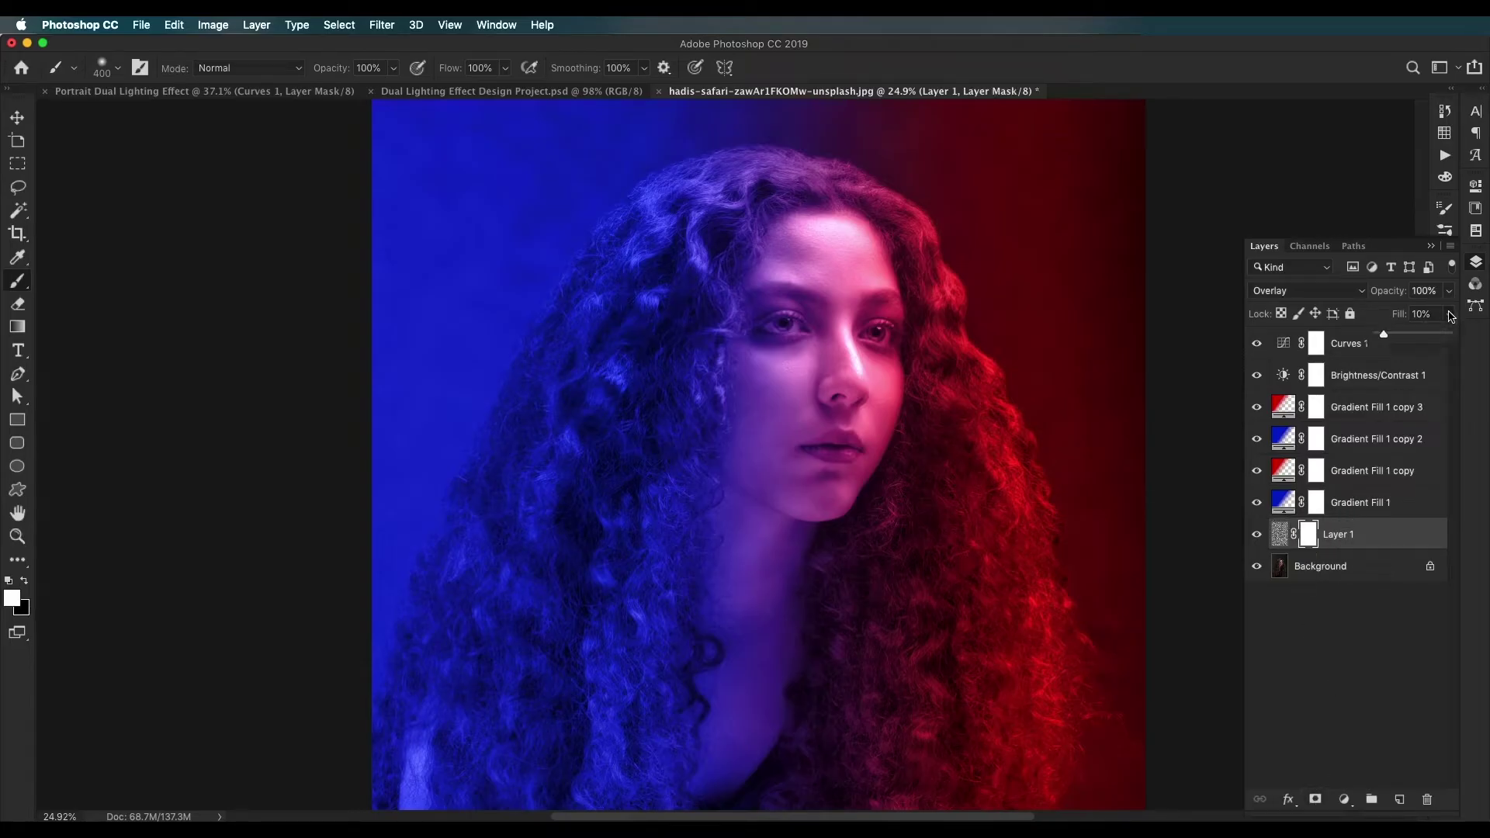
pyautogui.moveTo(1434, 337); pyautogui.dragTo(1453, 334)
pyautogui.moveTo(890, 413); pyautogui.dragTo(898, 395)
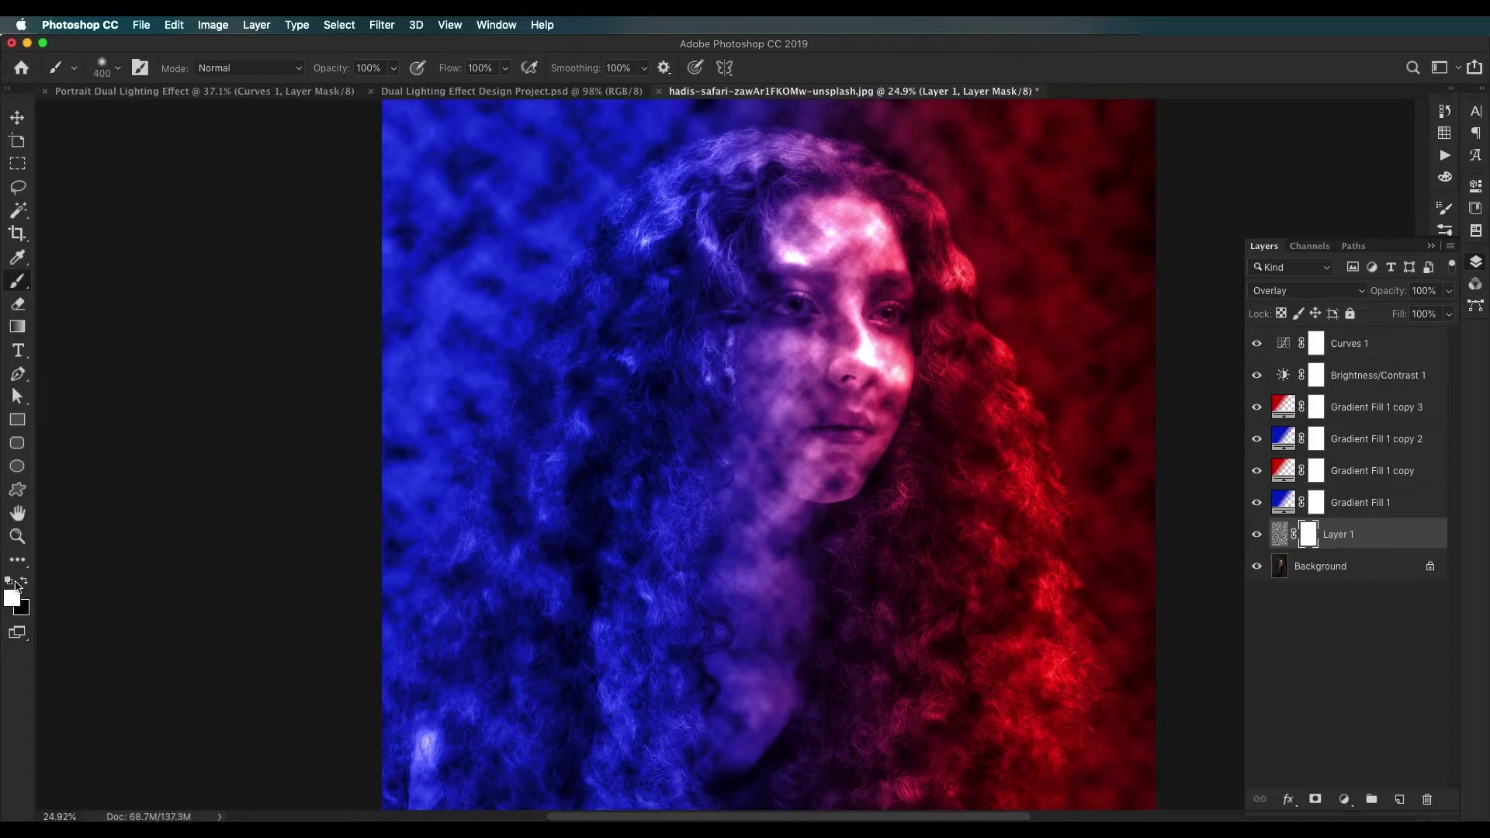
# Step: Hide the cloud texture on part of the face with black on the mask and restore it with white
pyautogui.click(24, 580)
pyautogui.moveTo(686, 389)
pyautogui.mouseDown()
pyautogui.moveTo(593, 519)
pyautogui.moveTo(719, 407)
pyautogui.moveTo(647, 636)
pyautogui.moveTo(691, 460)
pyautogui.moveTo(783, 267)
pyautogui.moveTo(779, 236)
pyautogui.moveTo(765, 238)
pyautogui.moveTo(793, 279)
pyautogui.moveTo(808, 443)
pyautogui.moveTo(733, 535)
pyautogui.moveTo(633, 562)
pyautogui.moveTo(606, 515)
pyautogui.moveTo(578, 535)
pyautogui.mouseUp()
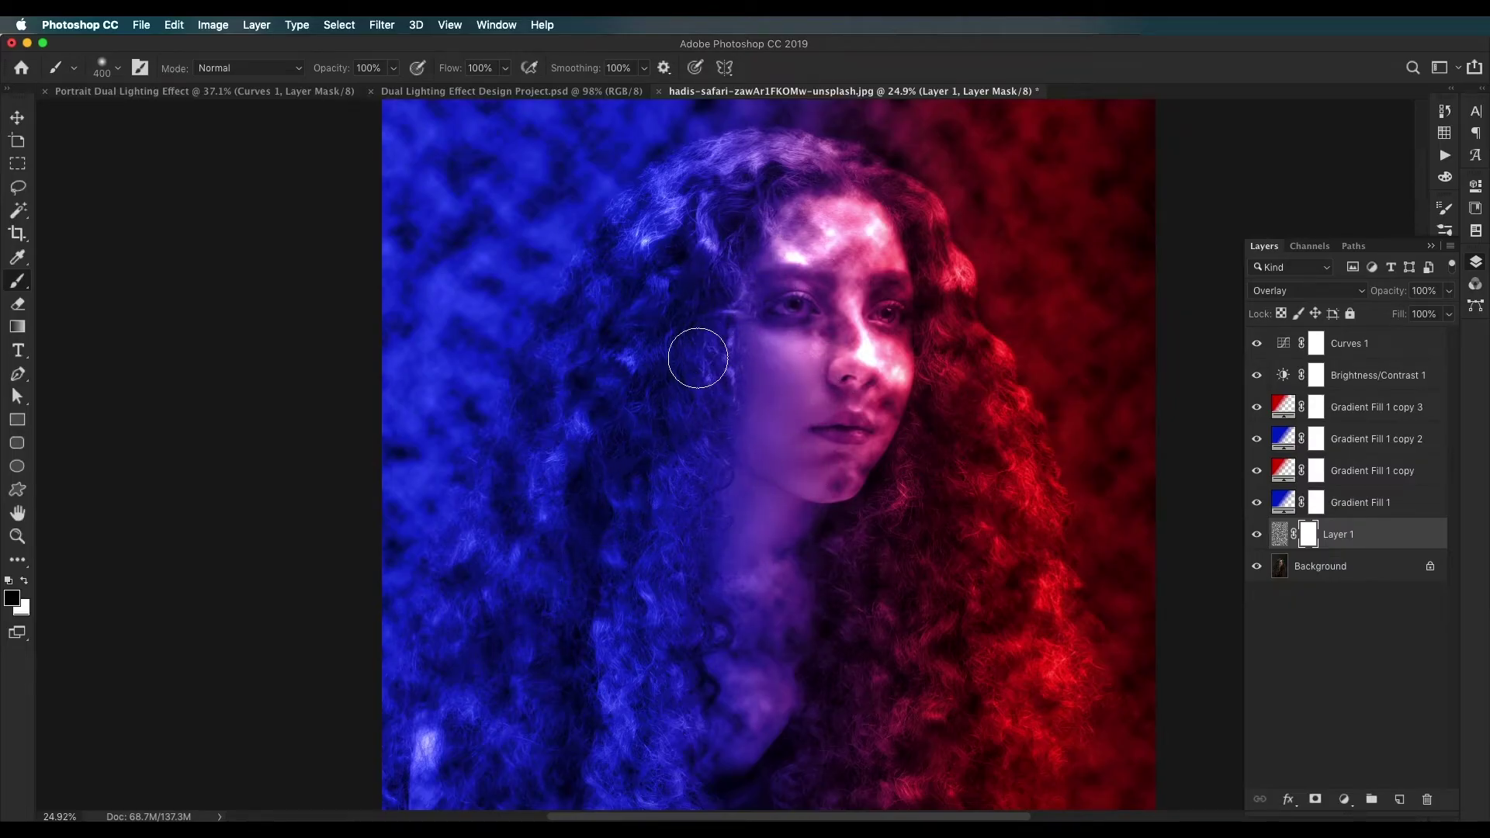
pyautogui.click(28, 584)
pyautogui.moveTo(611, 404)
pyautogui.mouseDown()
pyautogui.moveTo(622, 473)
pyautogui.moveTo(696, 439)
pyautogui.moveTo(670, 482)
pyautogui.moveTo(778, 454)
pyautogui.moveTo(808, 464)
pyautogui.moveTo(821, 495)
pyautogui.moveTo(876, 426)
pyautogui.moveTo(817, 294)
pyautogui.moveTo(757, 259)
pyautogui.mouseUp()
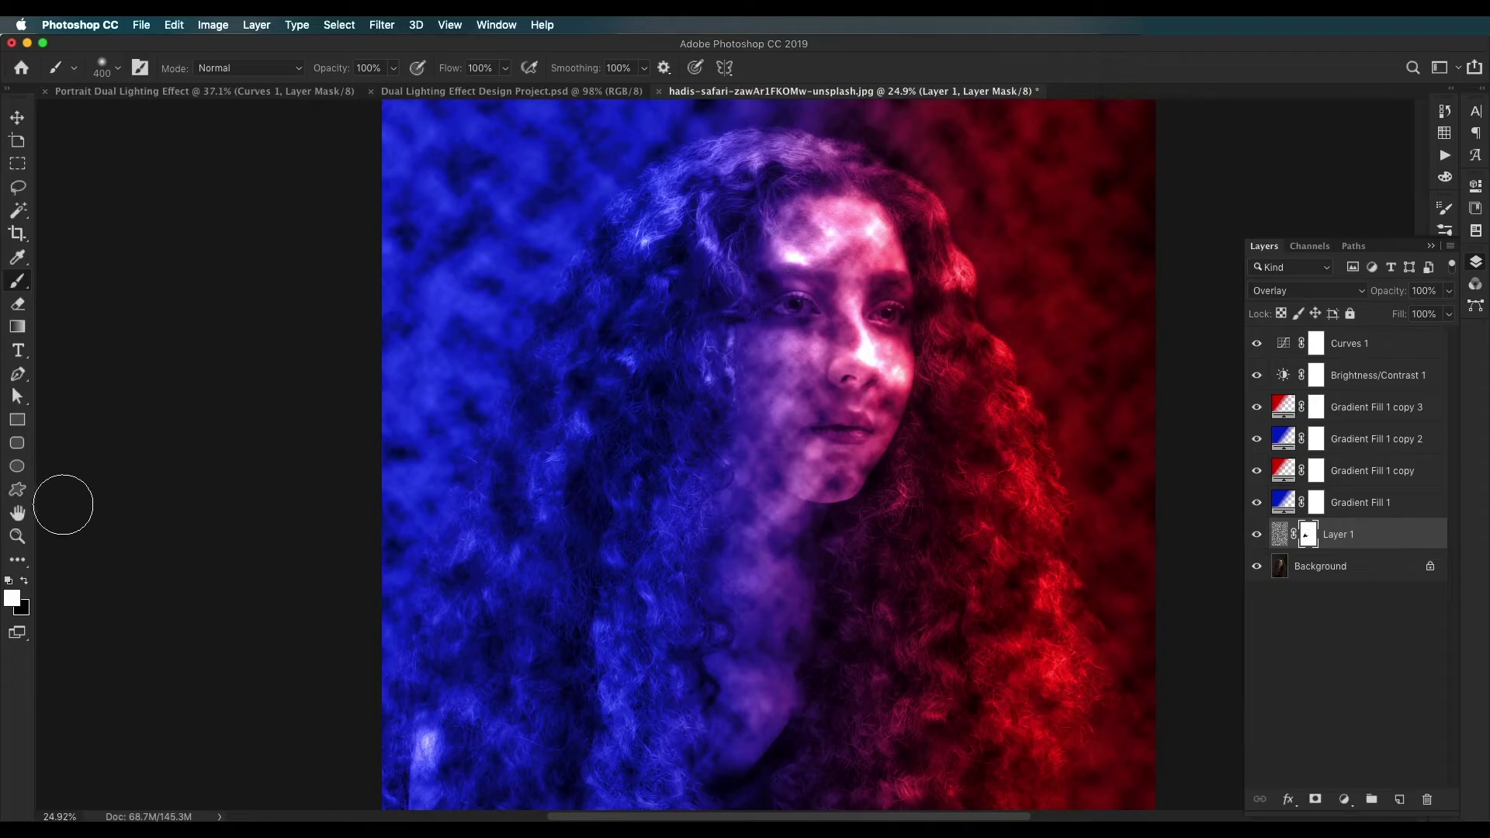
# Step: Paint black on the clouds layer's mask over the woman's face, neck and hair, leaving the texture in the background
pyautogui.click(24, 580)
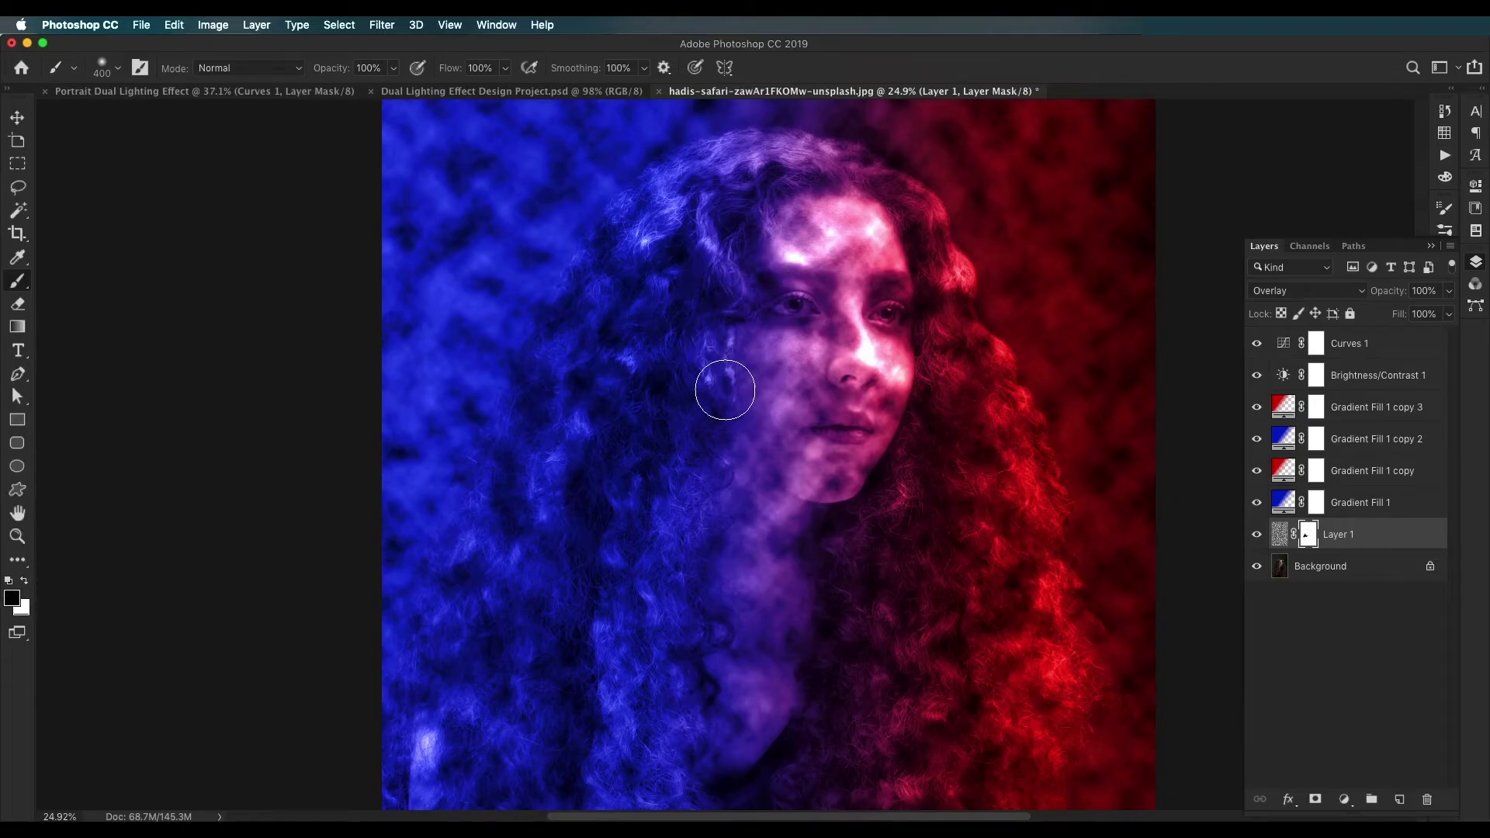
pyautogui.press('x')
pyautogui.press('x')
pyautogui.moveTo(668, 533); pyautogui.dragTo(514, 536)
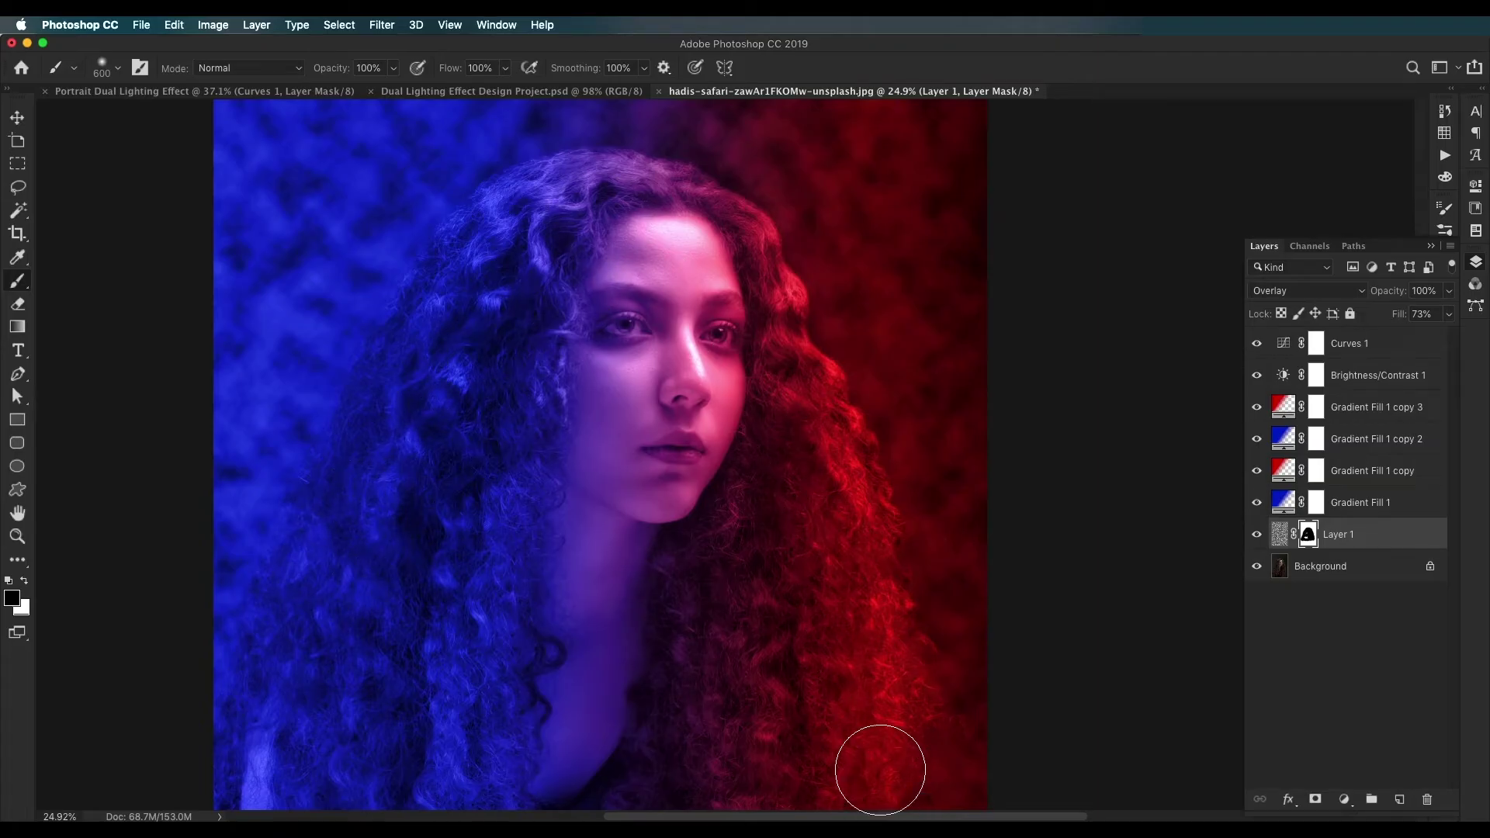
# Step: Set the masked clouds layer's fill to 10% and look over the whole portrait
pyautogui.click(1449, 315)
pyautogui.moveTo(1419, 338); pyautogui.dragTo(1387, 340)
pyautogui.moveTo(669, 334); pyautogui.dragTo(740, 503)
pyautogui.moveTo(776, 694)
pyautogui.mouseDown()
pyautogui.moveTo(742, 499)
pyautogui.moveTo(755, 455)
pyautogui.moveTo(779, 449)
pyautogui.mouseUp()
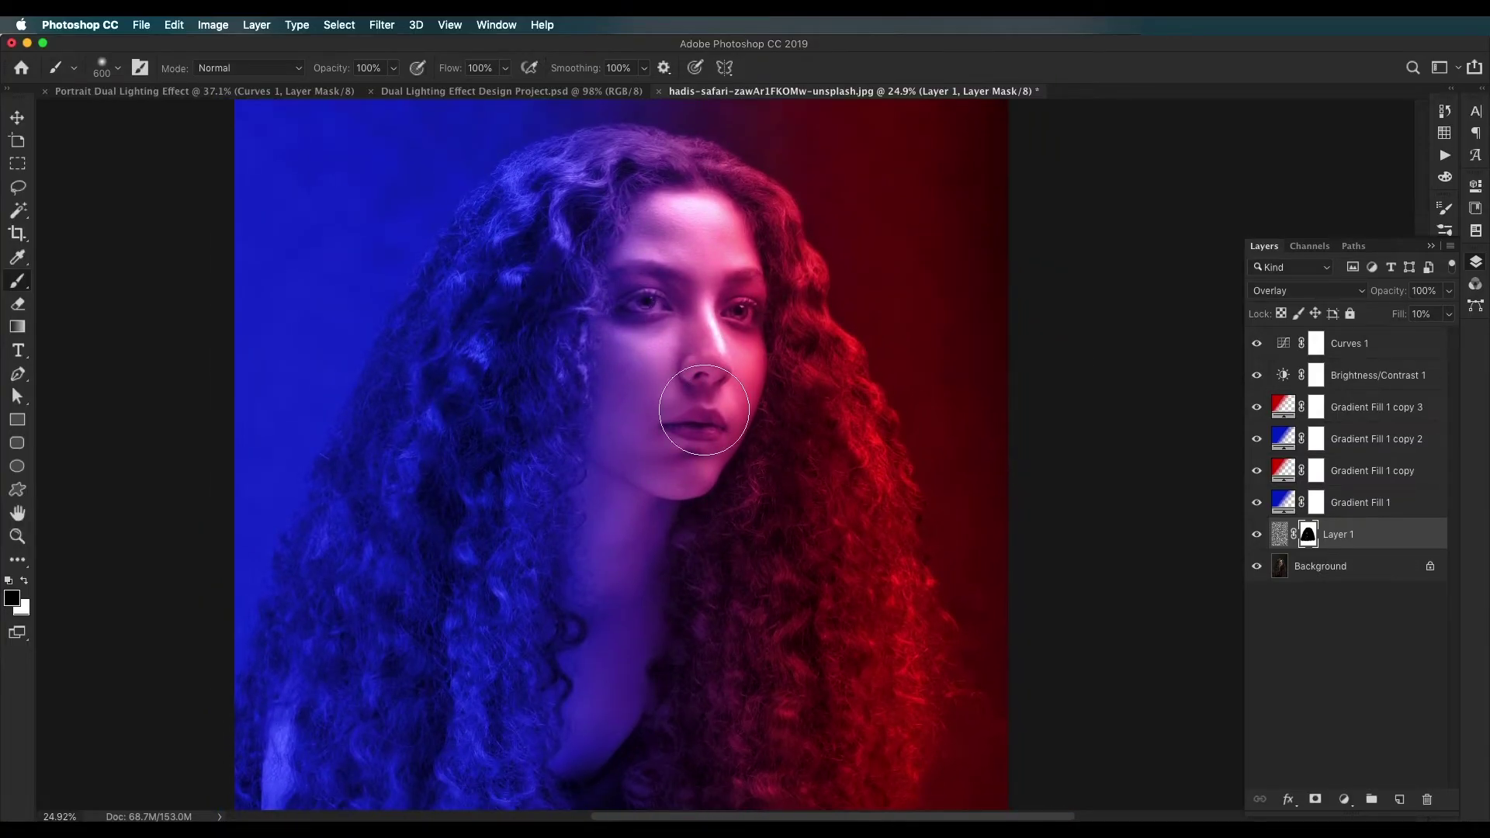
# Step: Place the particle image Jca0kd.jpg from the Finder folder into the portrait document, directly above the clouds layer
pyautogui.click(643, 819)
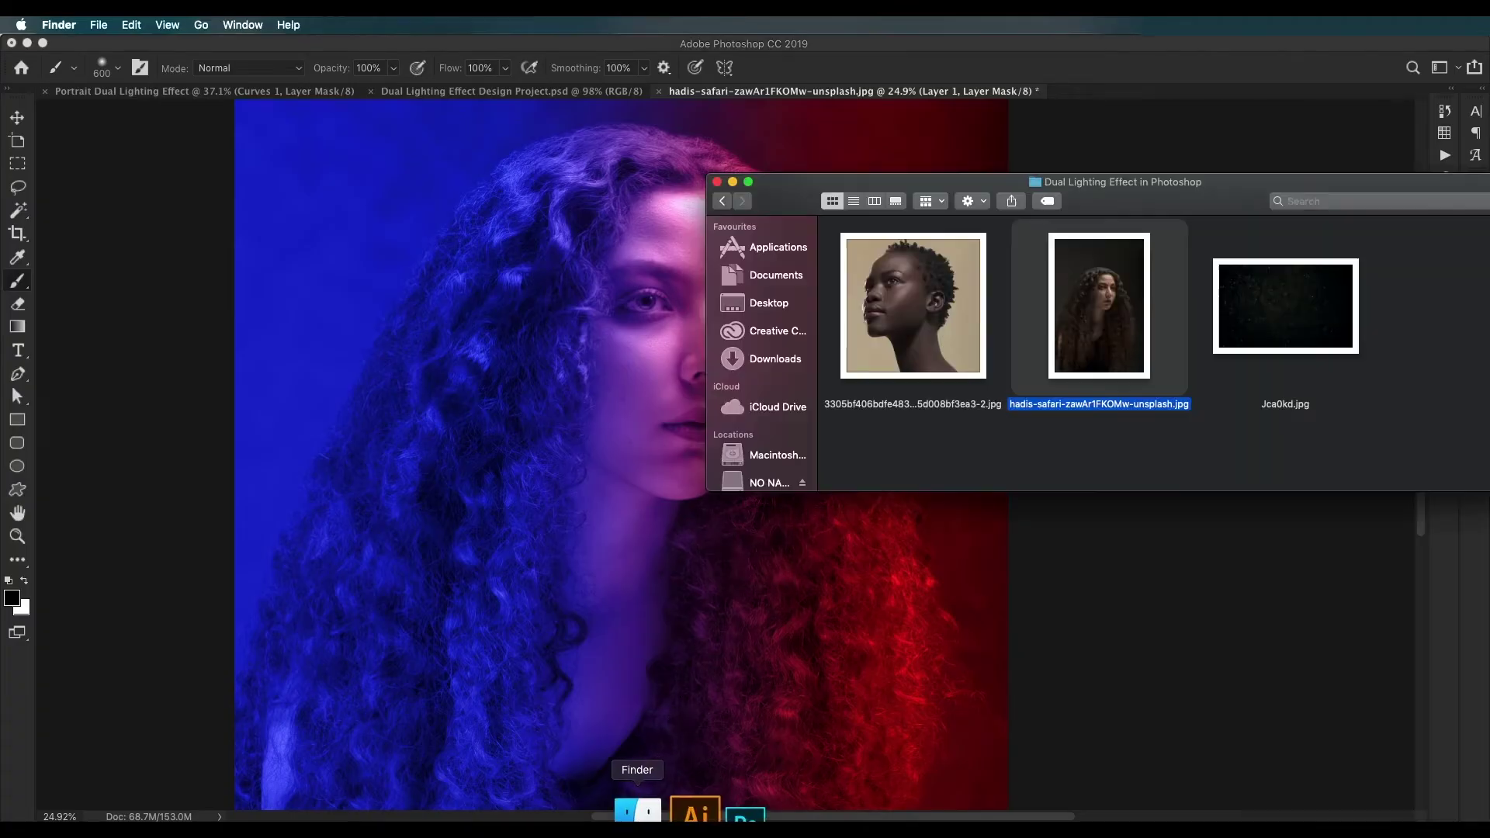
pyautogui.moveTo(1280, 365); pyautogui.dragTo(1133, 197)
pyautogui.scroll(-10, 765, 373)
# Step: Rotate the placed particle image to -90° and enlarge it to about 1016%, positioned to cover the whole portrait
pyautogui.moveTo(1081, 282); pyautogui.dragTo(915, 365)
pyautogui.moveTo(998, 256); pyautogui.dragTo(618, 229)
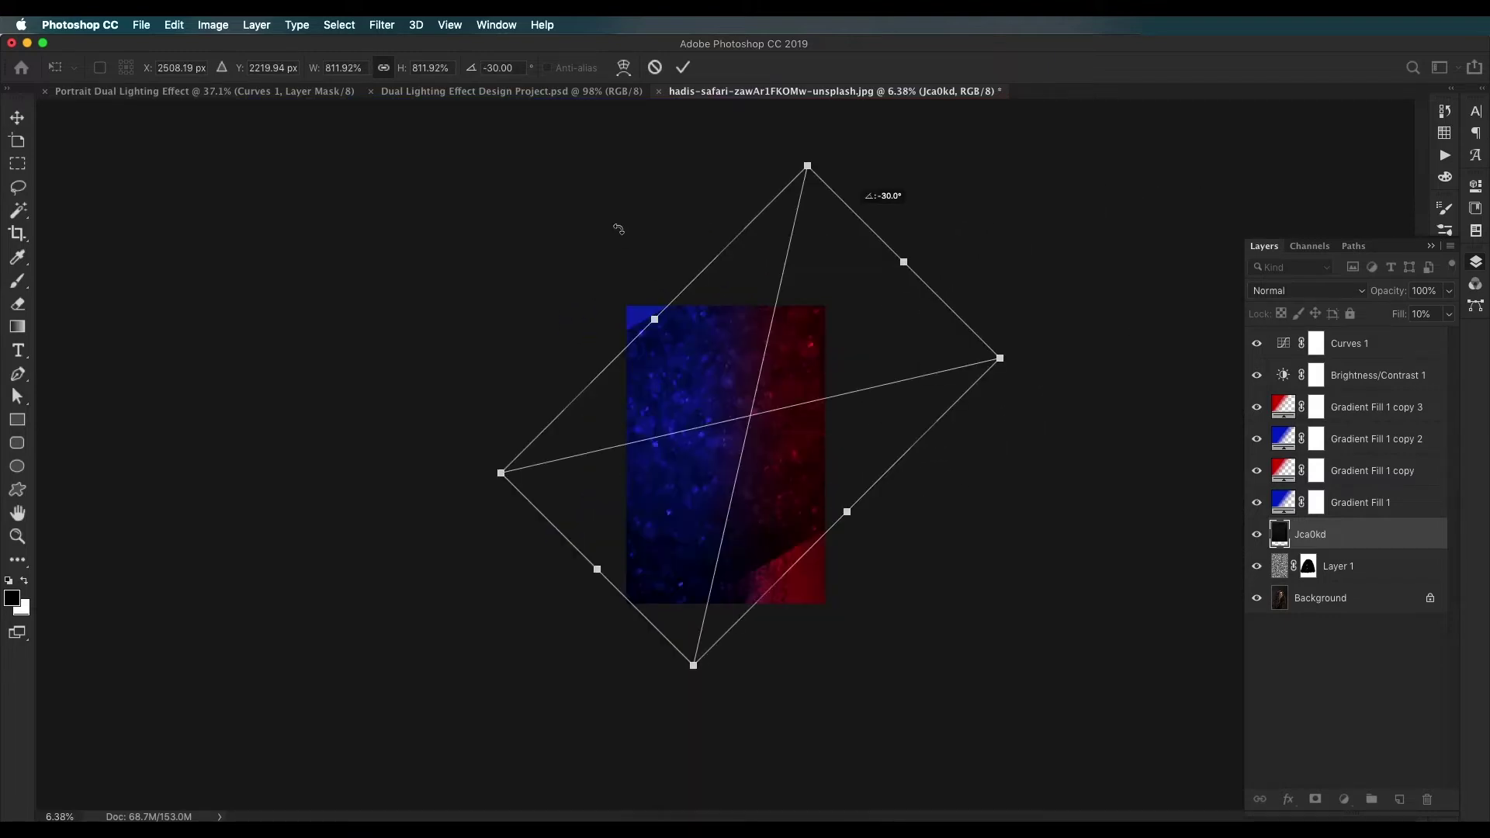
pyautogui.moveTo(661, 157); pyautogui.dragTo(636, 148)
pyautogui.moveTo(780, 450); pyautogui.dragTo(756, 426)
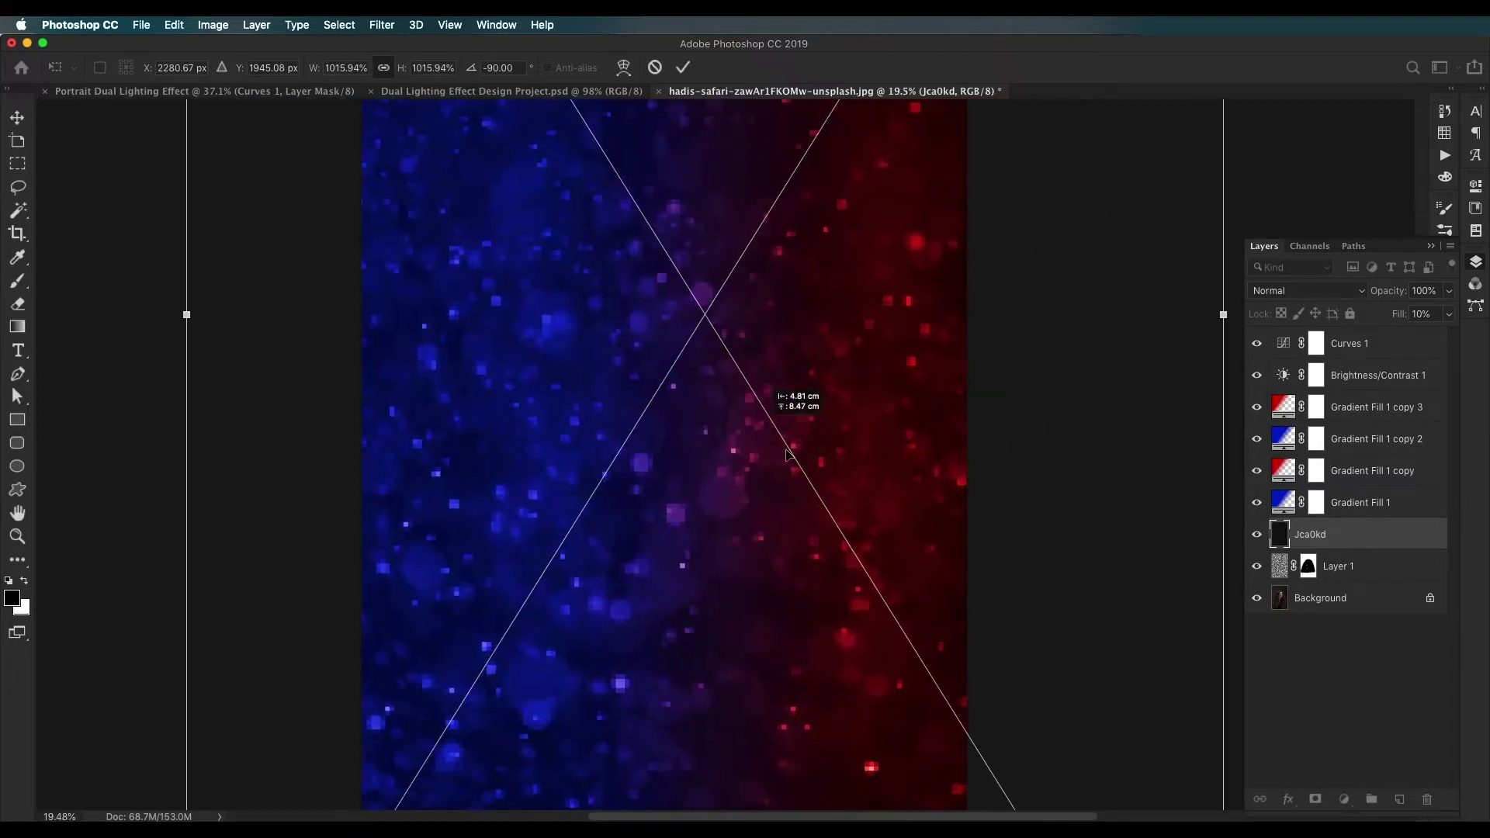
pyautogui.moveTo(817, 468); pyautogui.dragTo(795, 452)
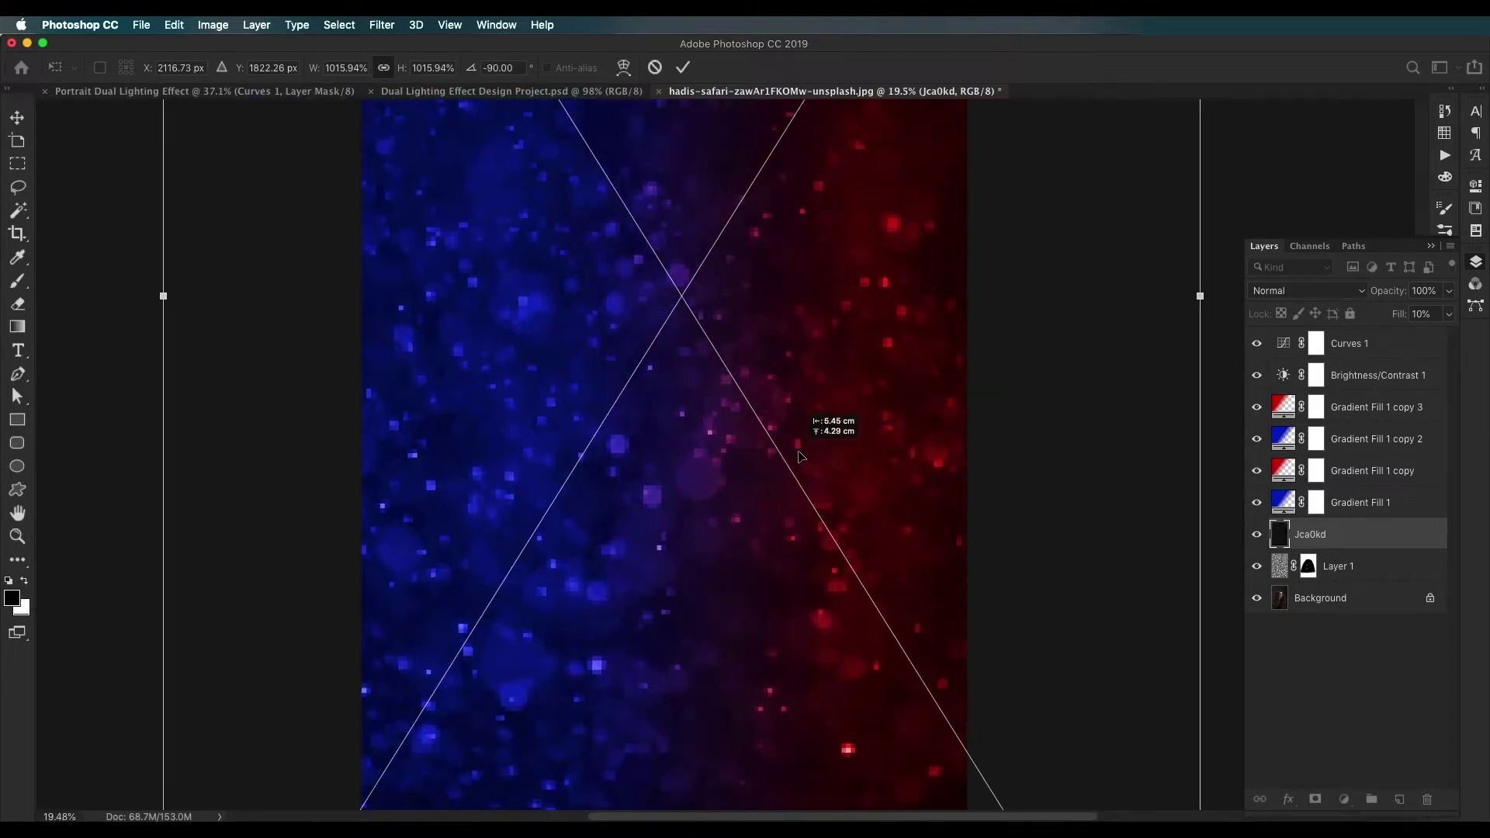
pyautogui.press('Return')
# Step: Set the Jca0kd particle layer's blend mode to Lighten
pyautogui.press('b')
pyautogui.scroll(-3, 862, 442)
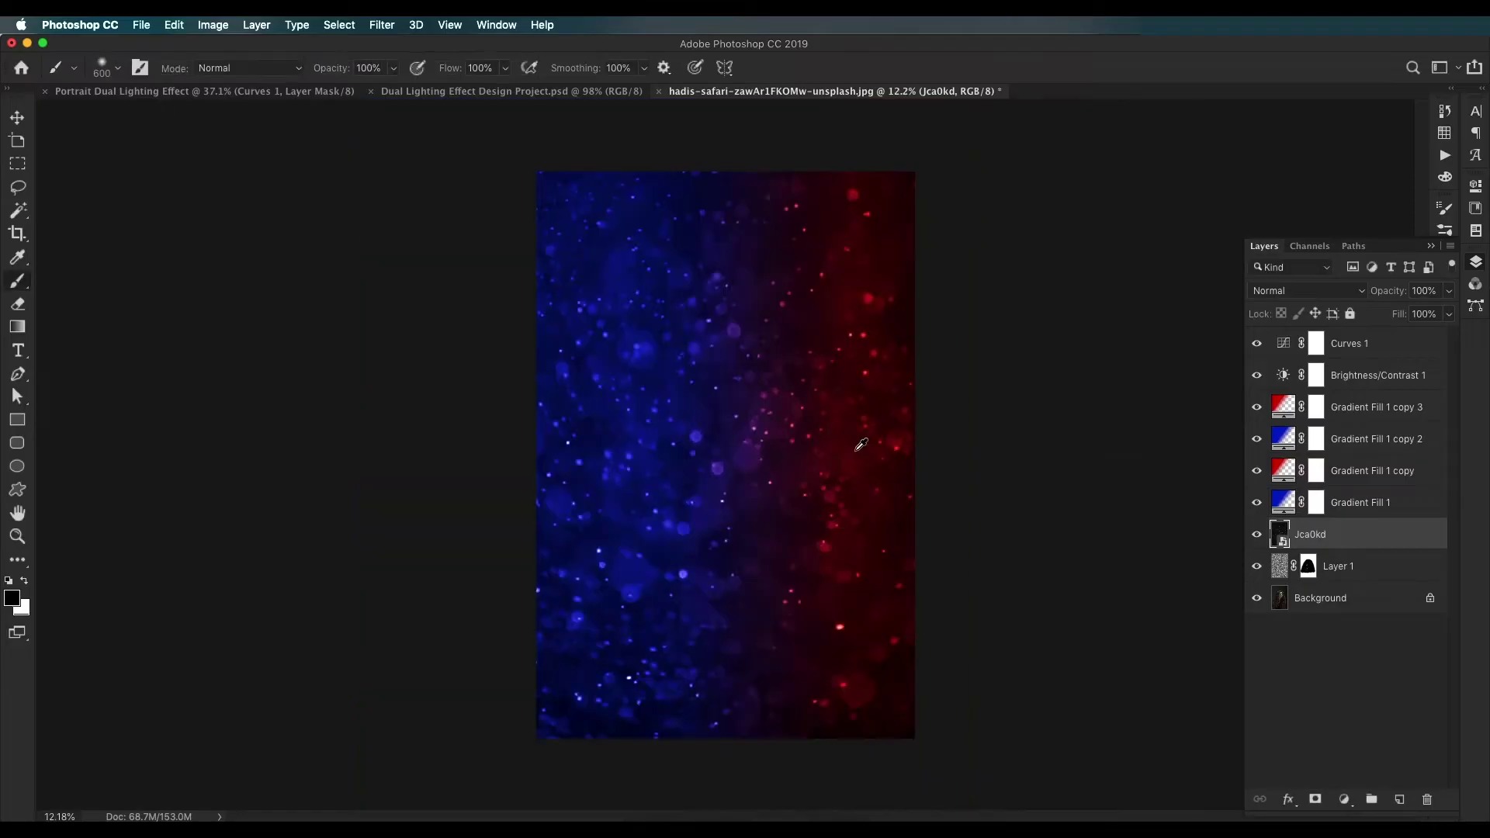
pyautogui.click(1290, 299)
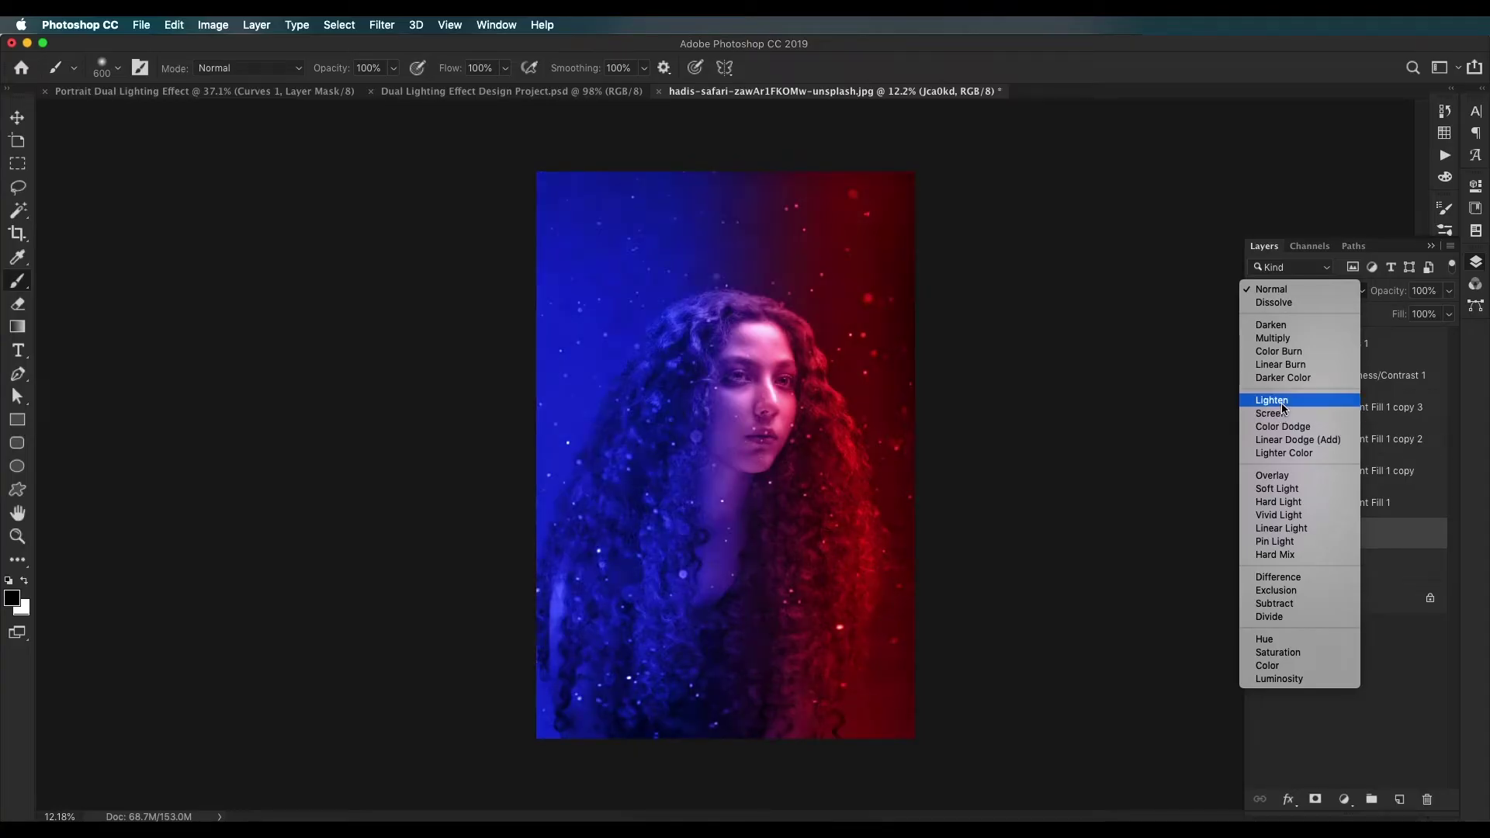
pyautogui.click(1280, 402)
pyautogui.scroll(5, 827, 405)
pyautogui.scroll(-3, 845, 388)
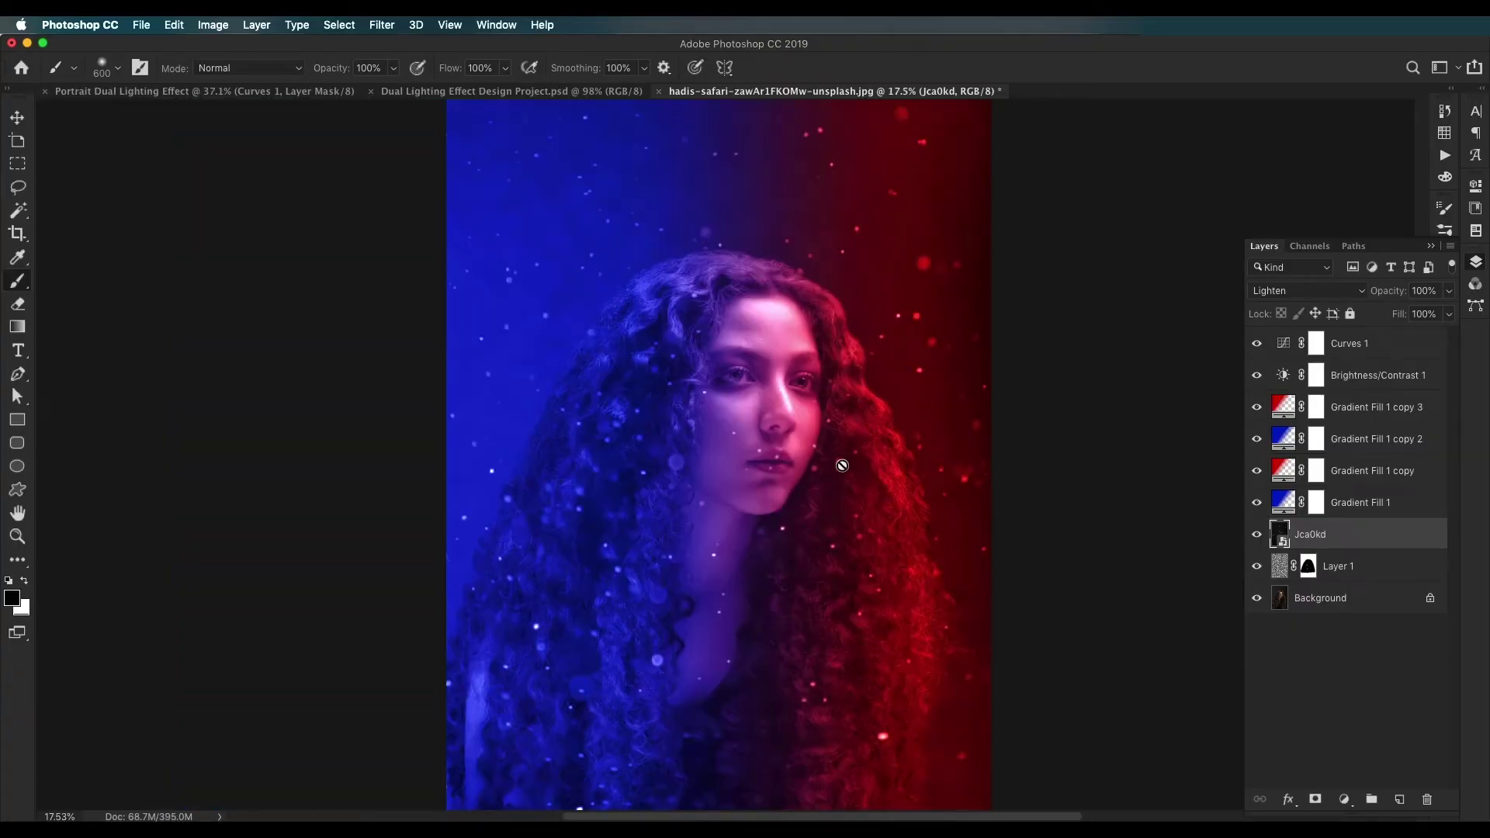
# Step: Select the Jca0kd particle layer and add a layer mask to it
pyautogui.press('v')
pyautogui.moveTo(922, 324)
pyautogui.mouseDown()
pyautogui.moveTo(905, 317)
pyautogui.moveTo(919, 344)
pyautogui.mouseUp()
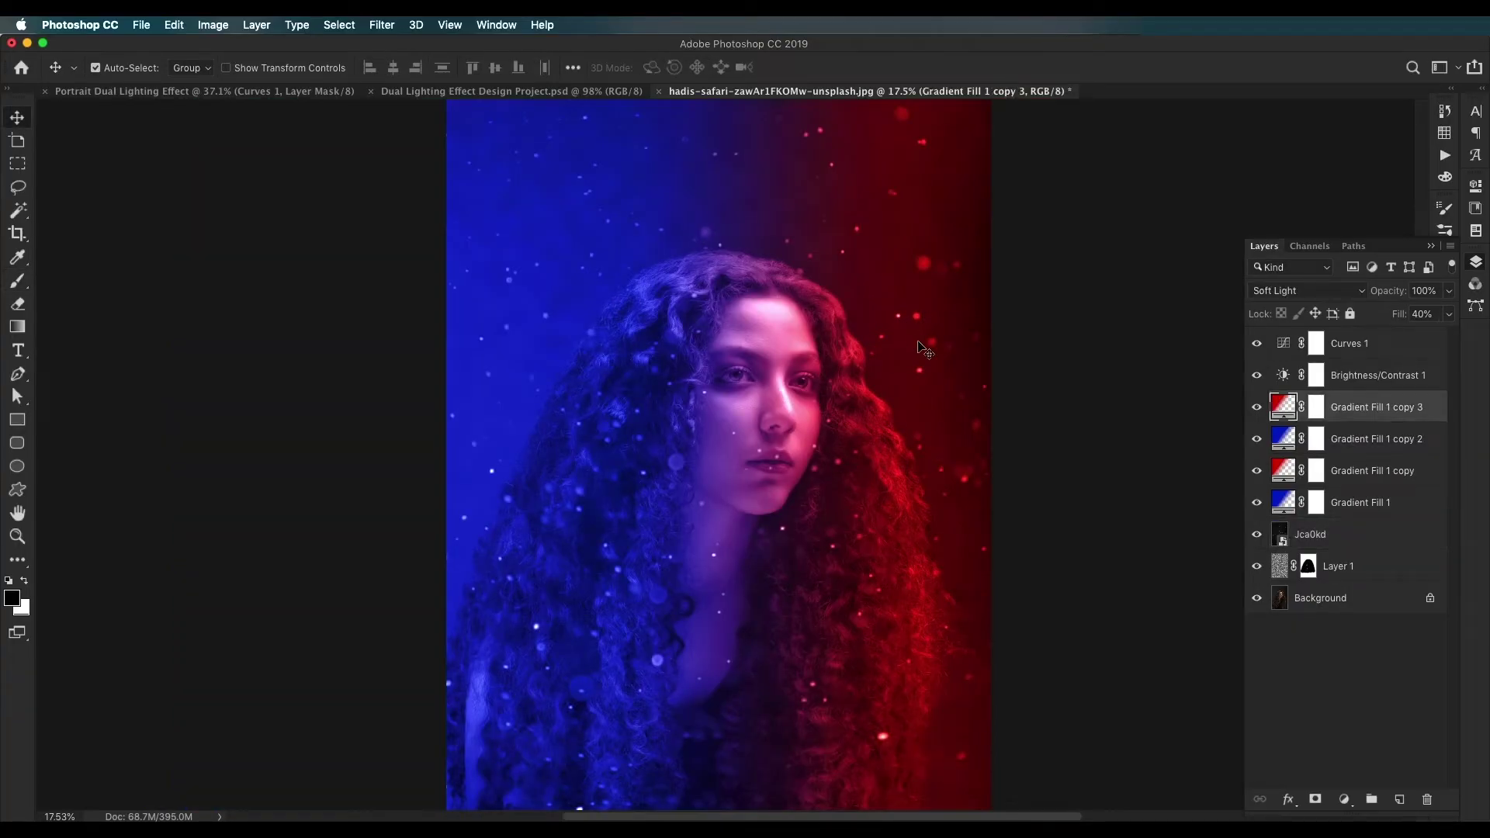
pyautogui.click(1351, 534)
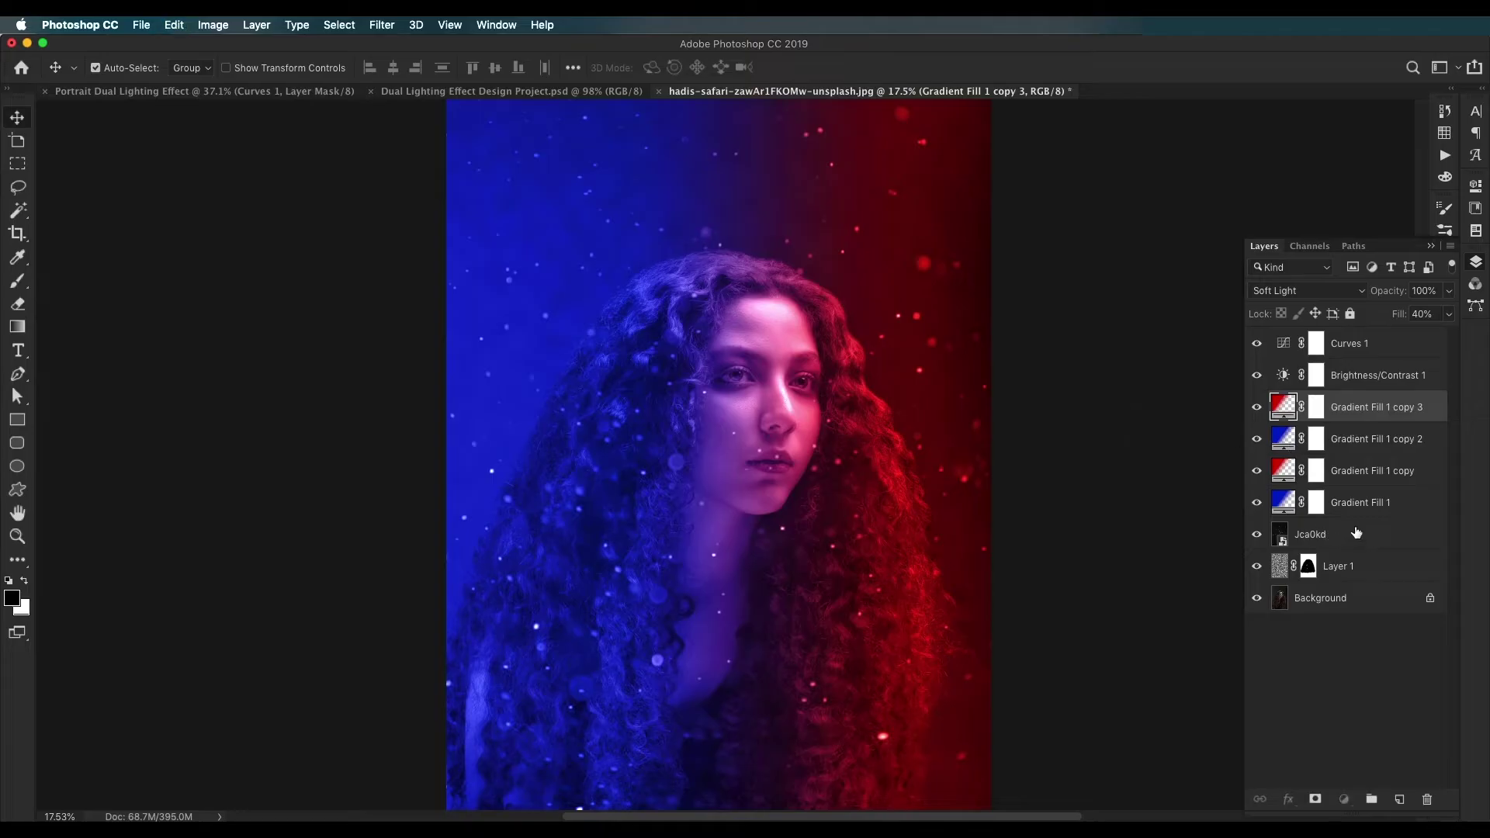
pyautogui.click(1315, 799)
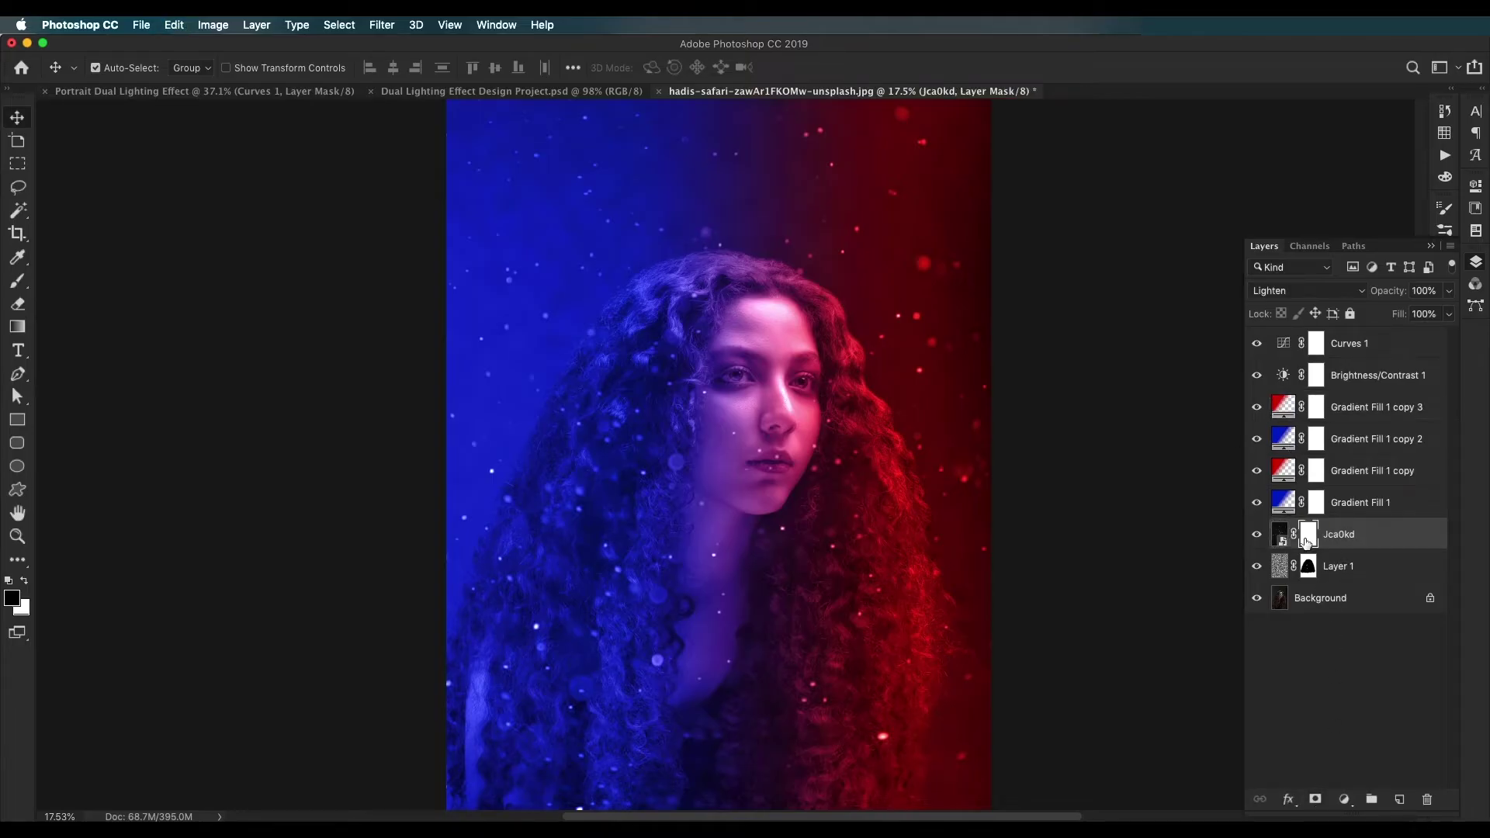
# Step: Paint black patches on the Jca0kd layer's mask with a 600 px brush to remove some particles around the woman
pyautogui.press('b')
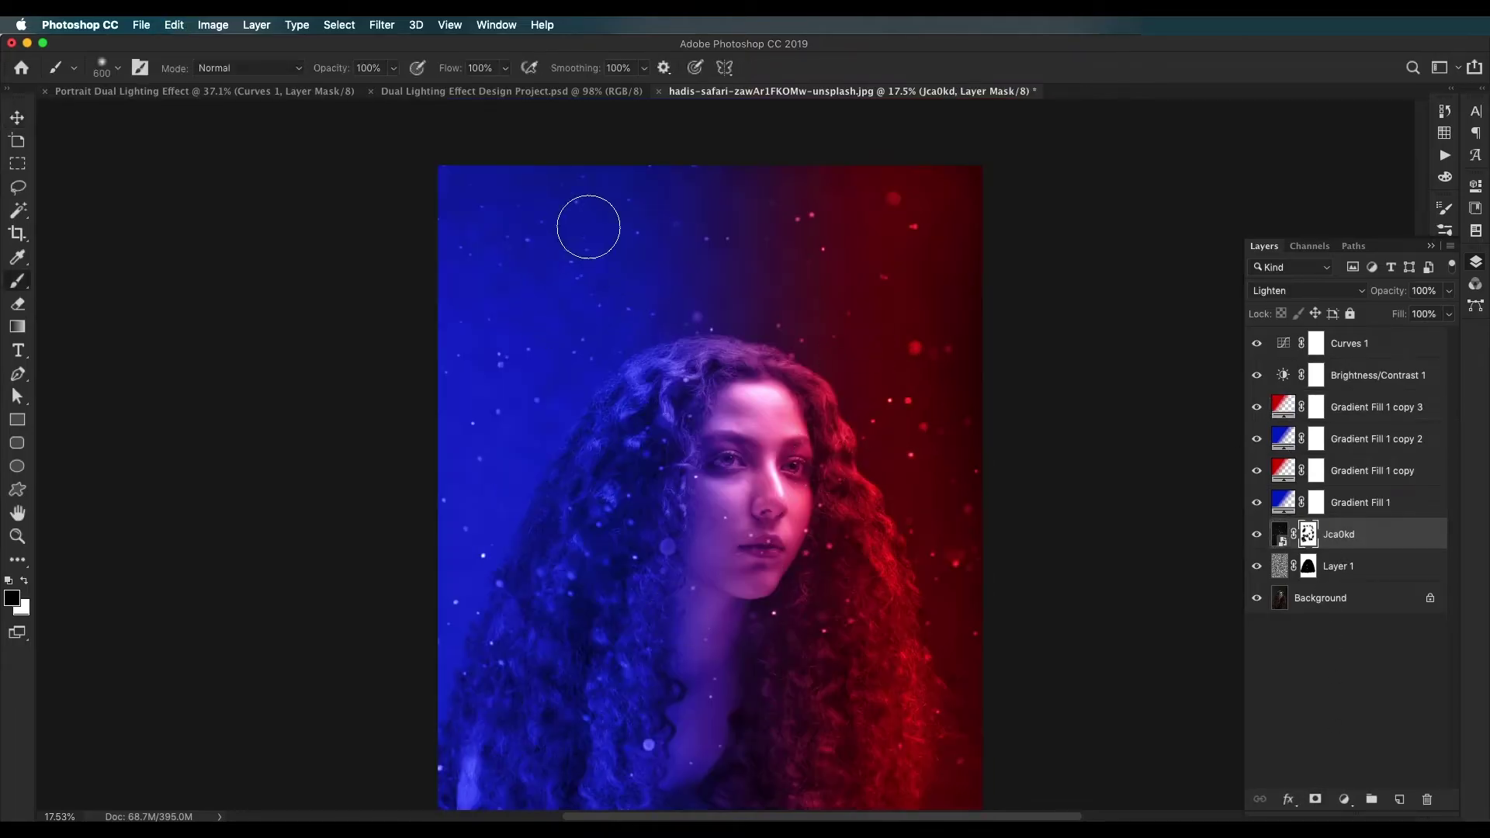
pyautogui.moveTo(688, 664); pyautogui.dragTo(679, 483)
pyautogui.click(564, 737)
pyautogui.moveTo(538, 317); pyautogui.dragTo(508, 453)
pyautogui.moveTo(845, 532)
pyautogui.mouseDown()
pyautogui.moveTo(856, 447)
pyautogui.moveTo(829, 481)
pyautogui.mouseUp()
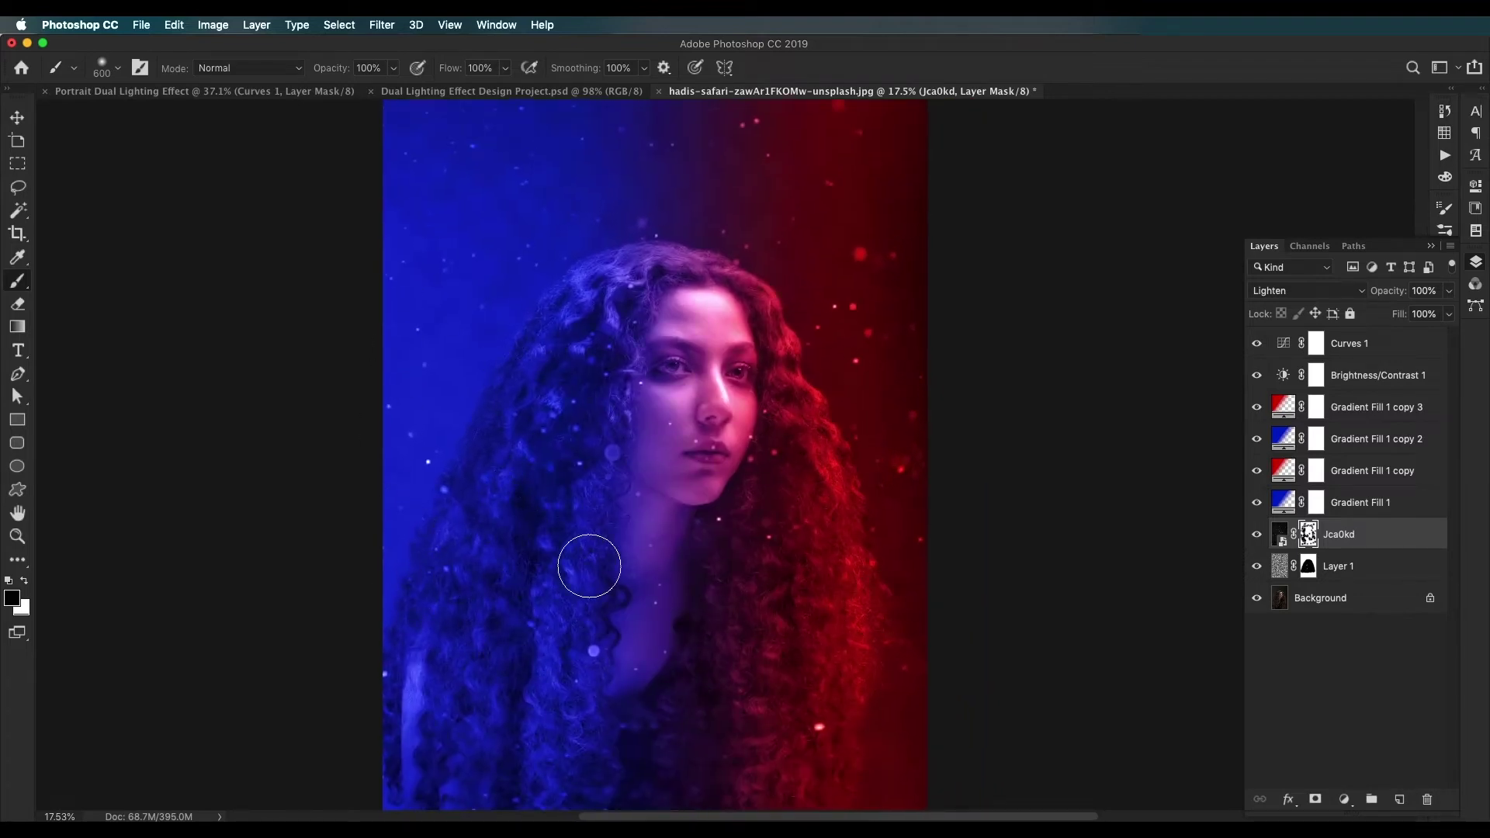
# Step: Examine the portrait at different magnifications and view the Dual Lighting Effect Design Project document
pyautogui.scroll(5, 828, 359)
pyautogui.scroll(-6, 830, 361)
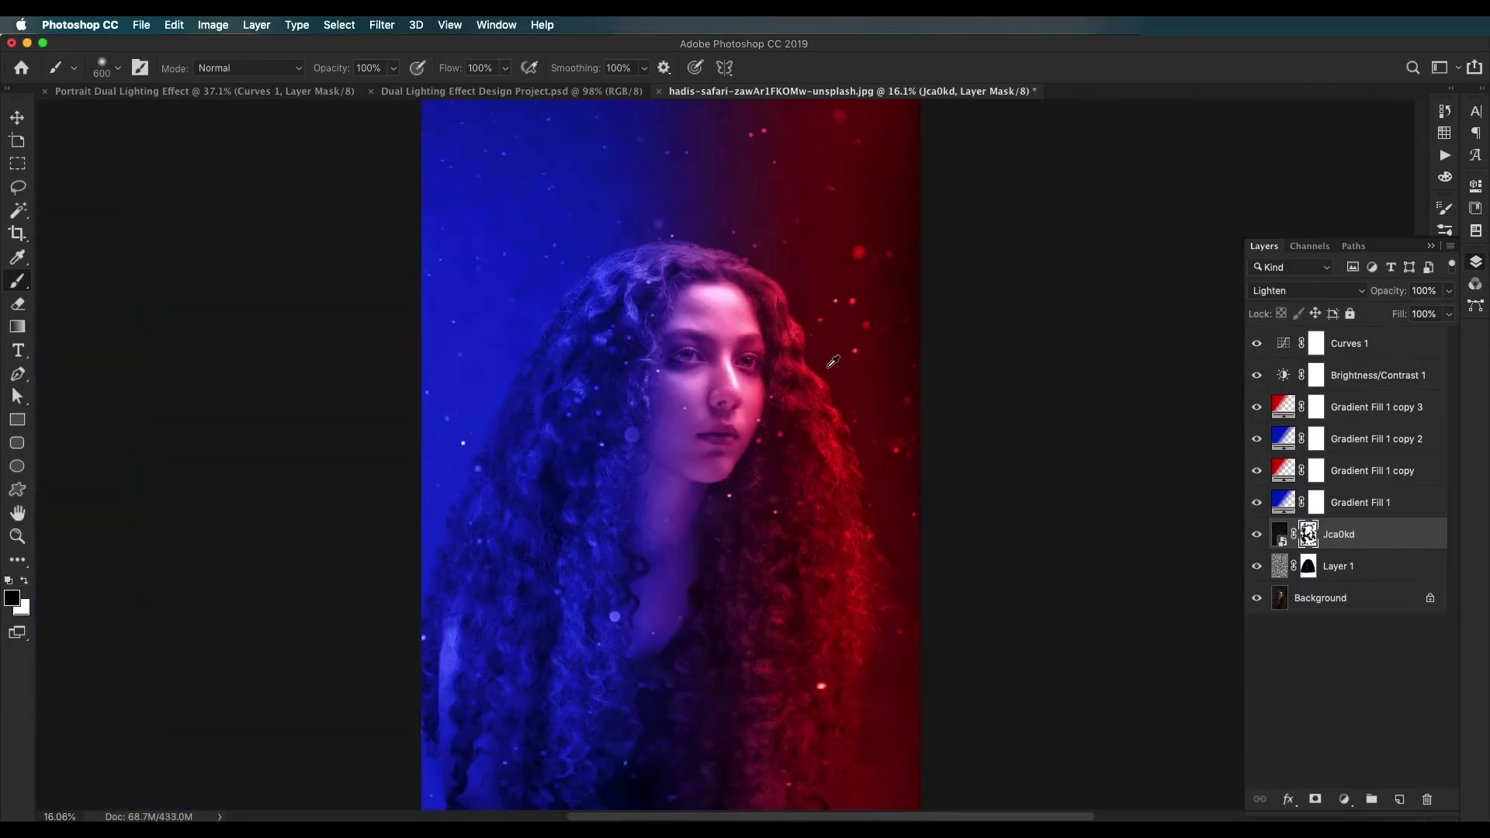
pyautogui.scroll(3, 832, 361)
pyautogui.scroll(-3, 776, 388)
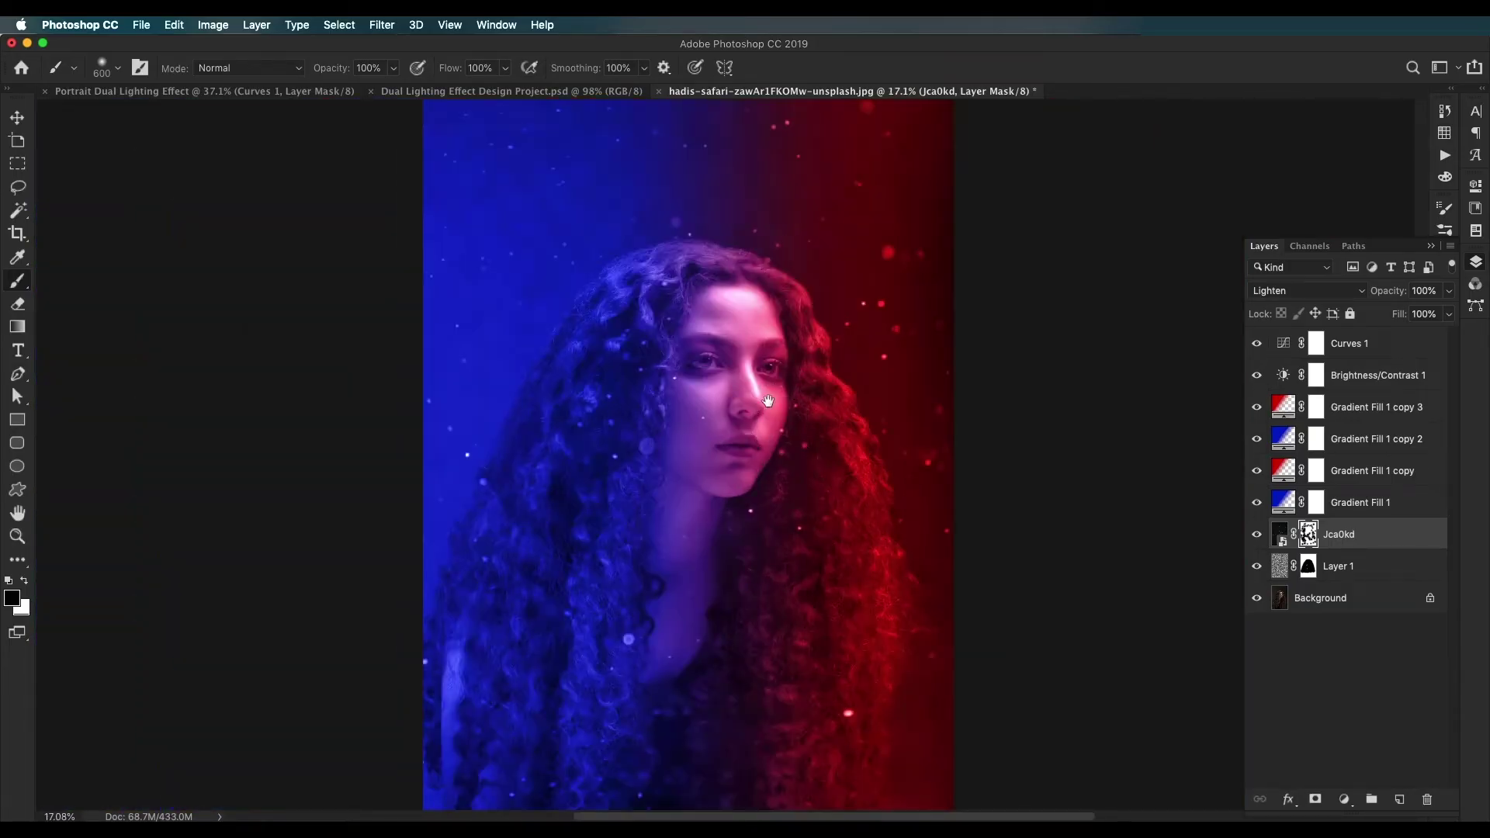
pyautogui.moveTo(768, 401); pyautogui.dragTo(750, 435)
pyautogui.scroll(3, 763, 423)
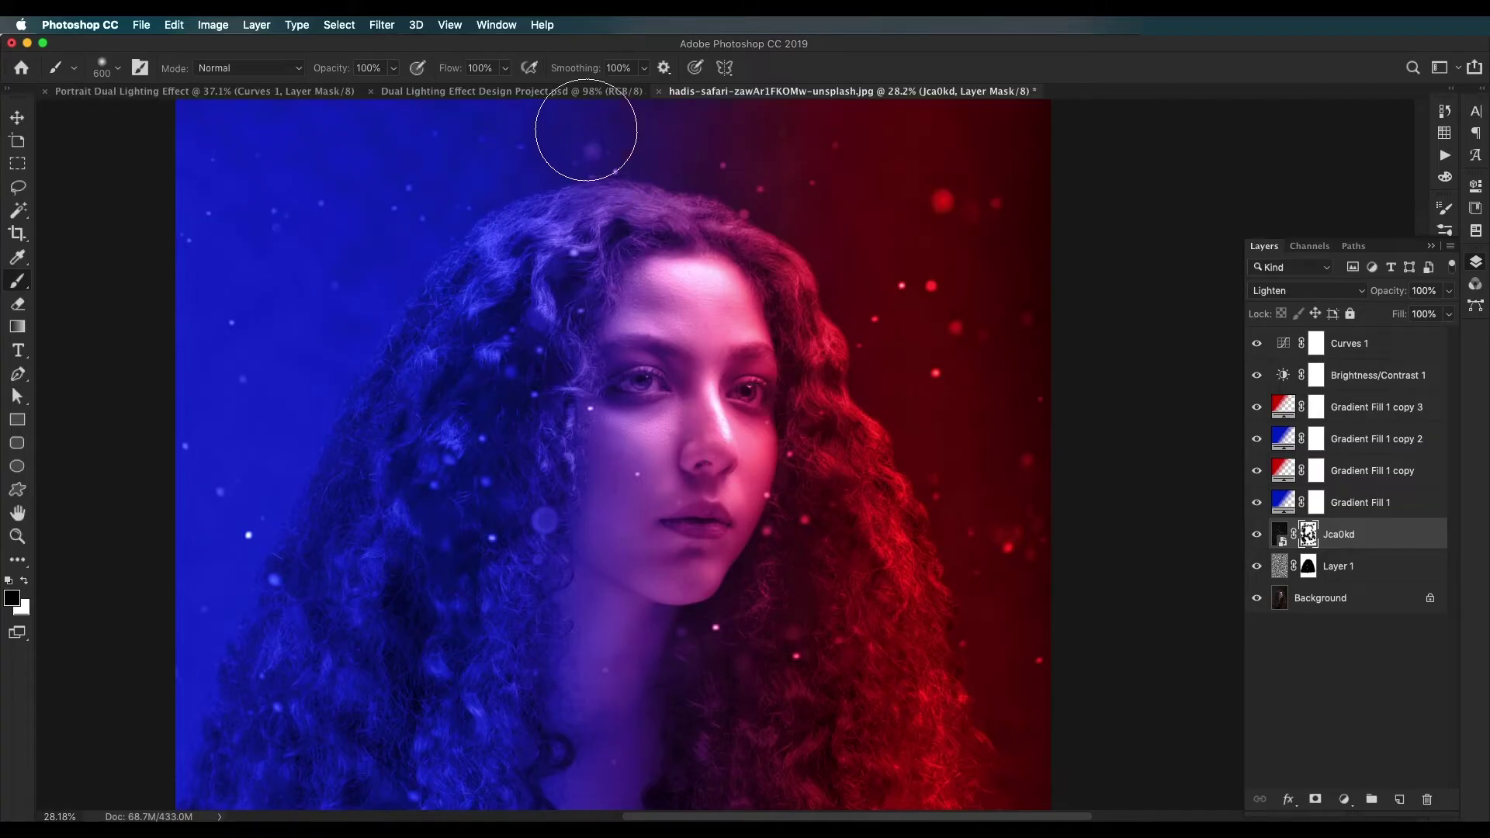
pyautogui.click(567, 93)
pyautogui.scroll(-3, 714, 272)
pyautogui.scroll(2, 808, 371)
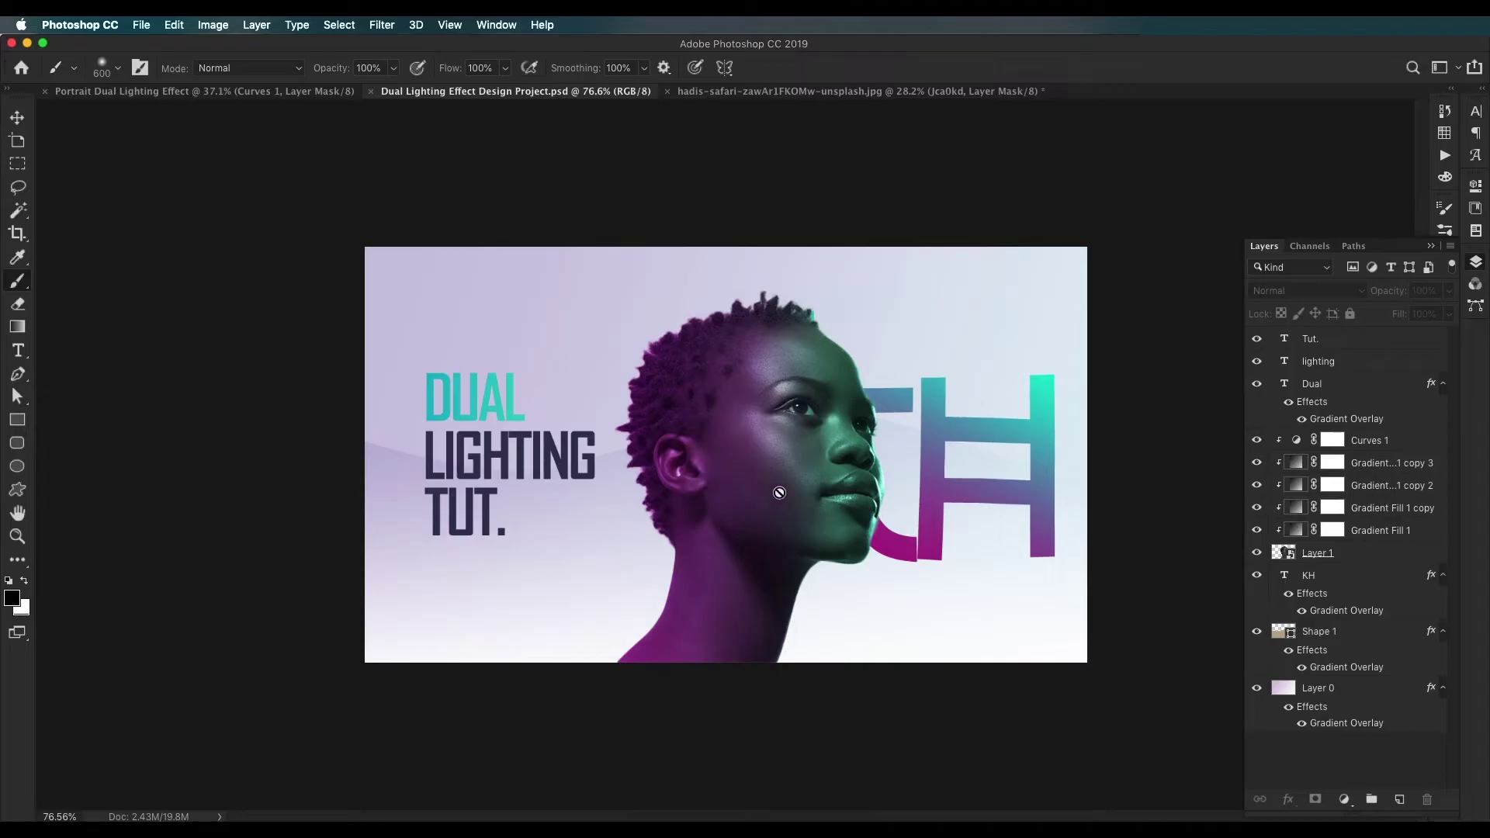
# Step: Create a new white RGB document 1500 pixels wide at 144 pixels per inch with a custom height
pyautogui.click(16, 117)
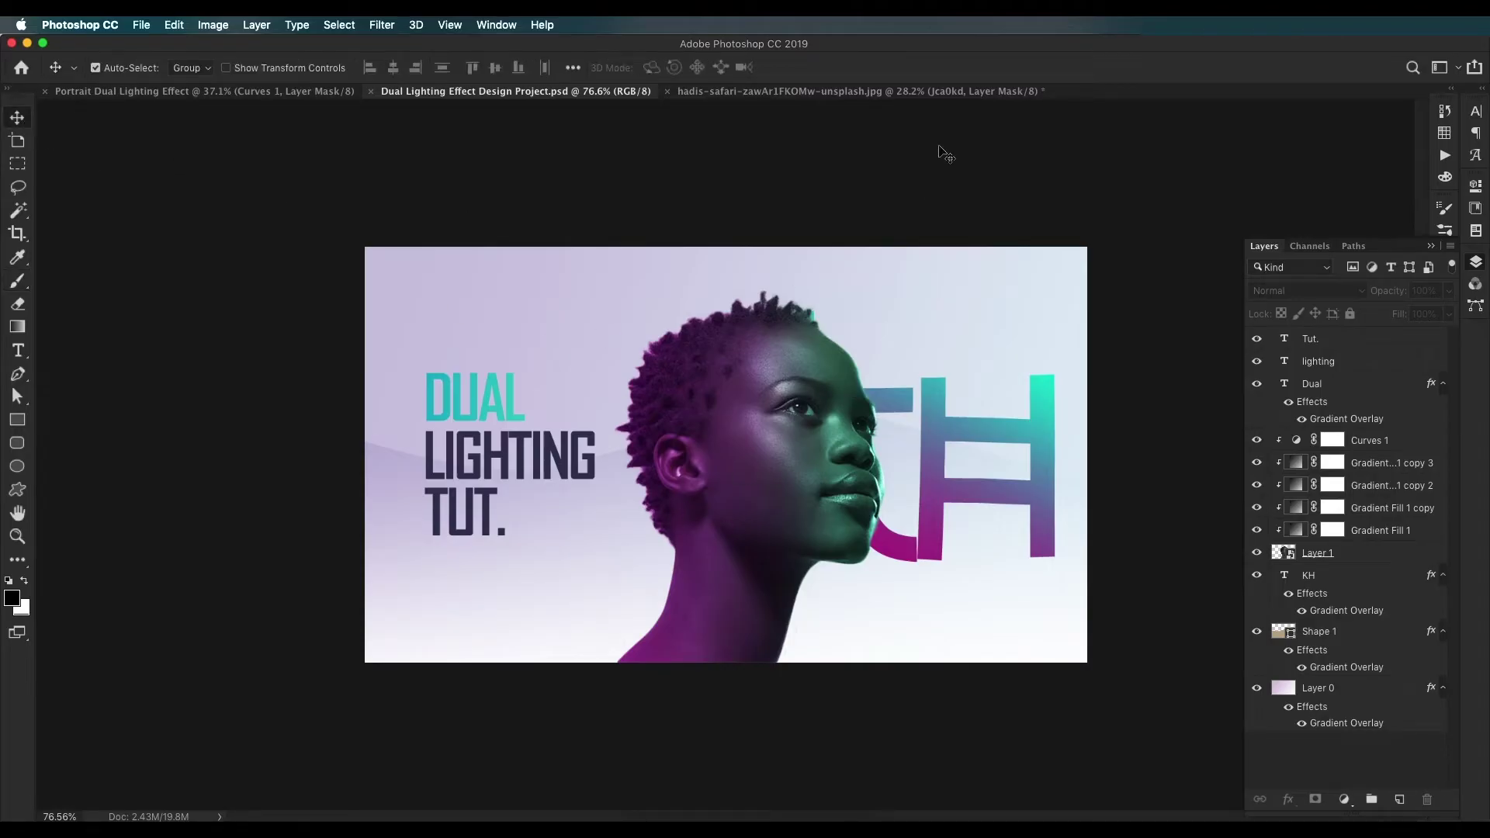
pyautogui.click(143, 26)
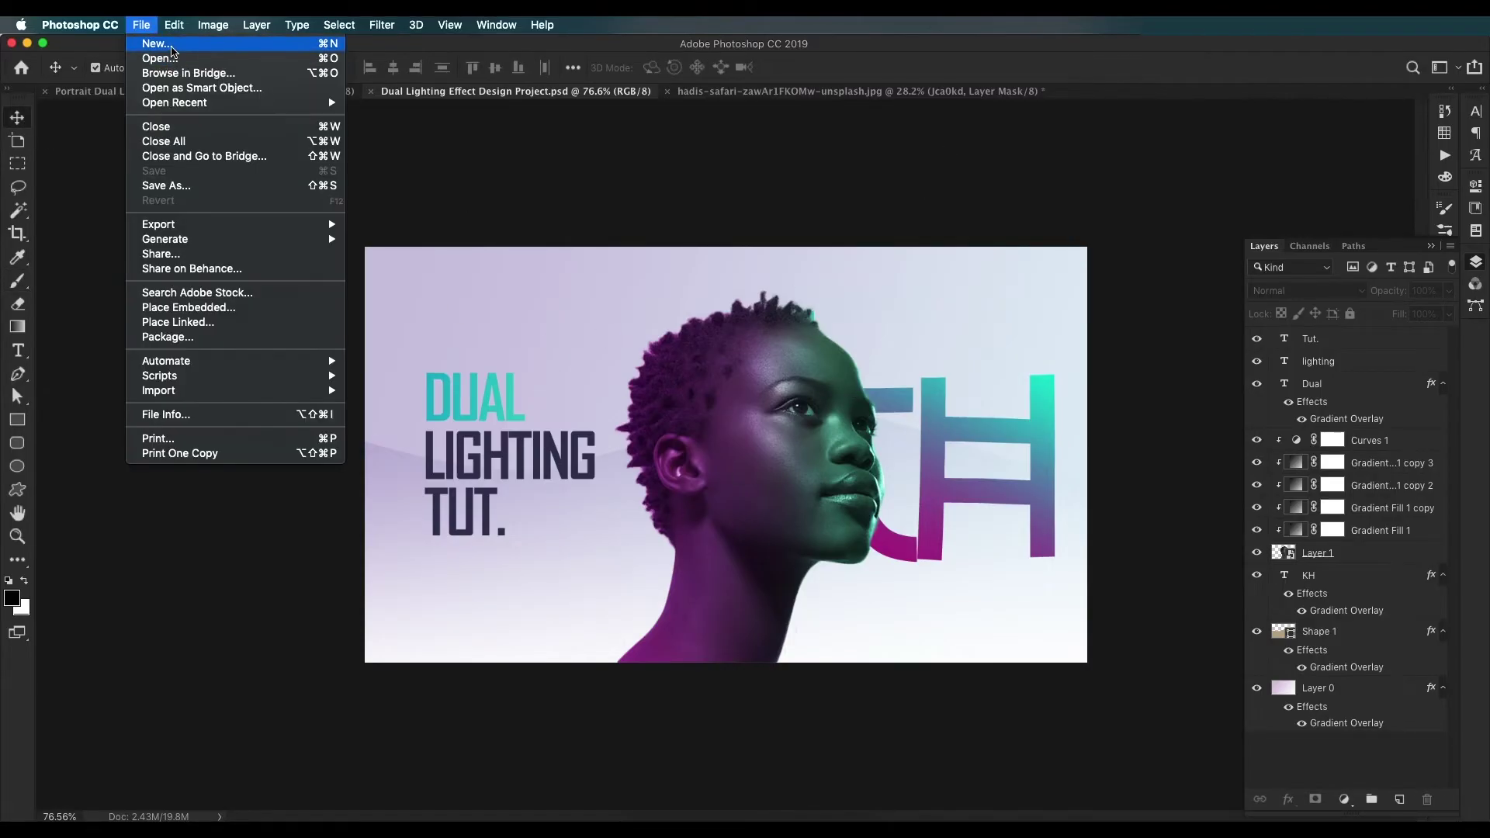
pyautogui.click(172, 48)
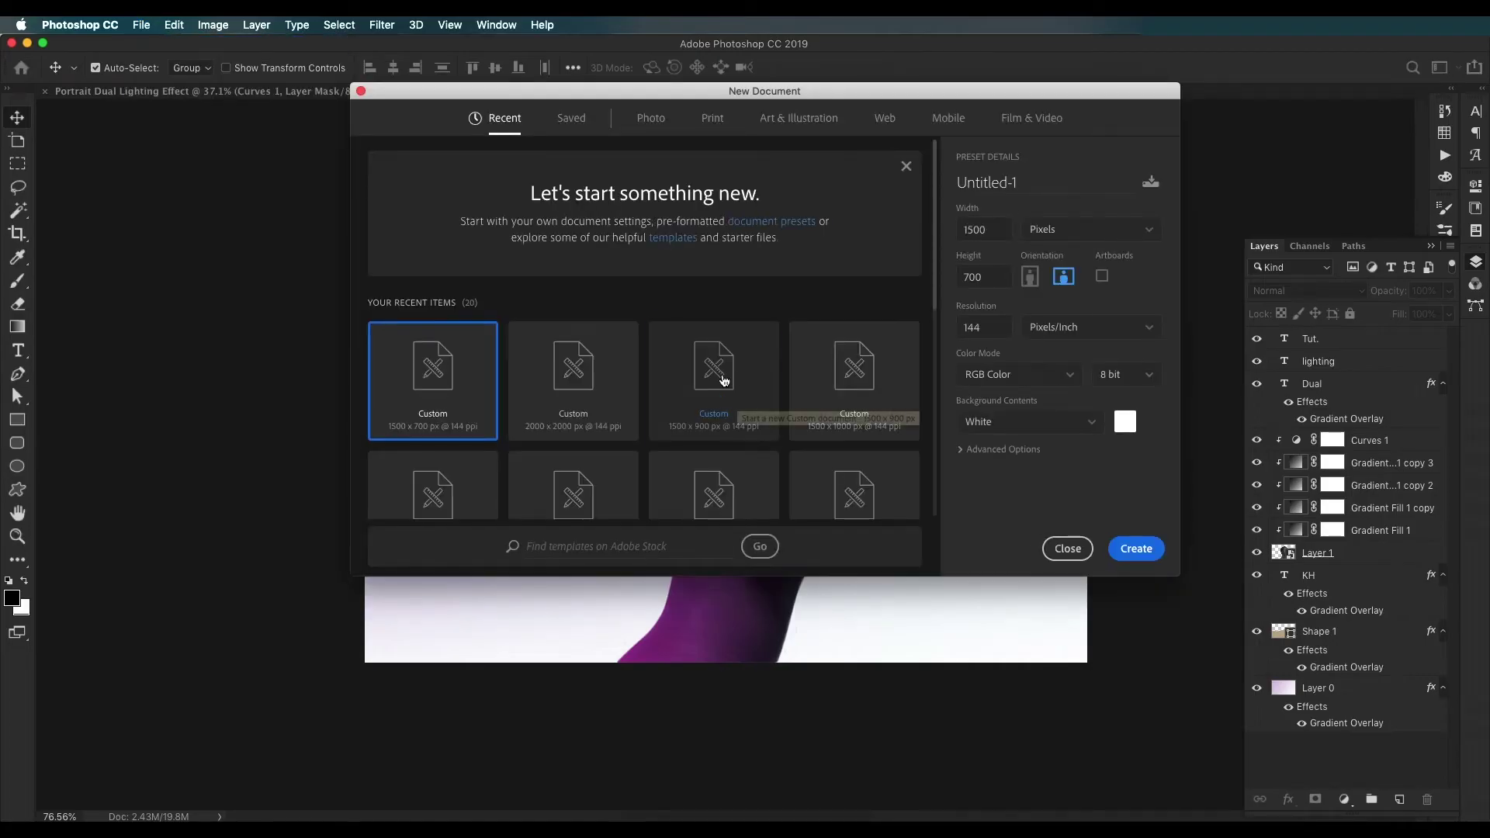
pyautogui.click(721, 384)
pyautogui.doubleClick(992, 274)
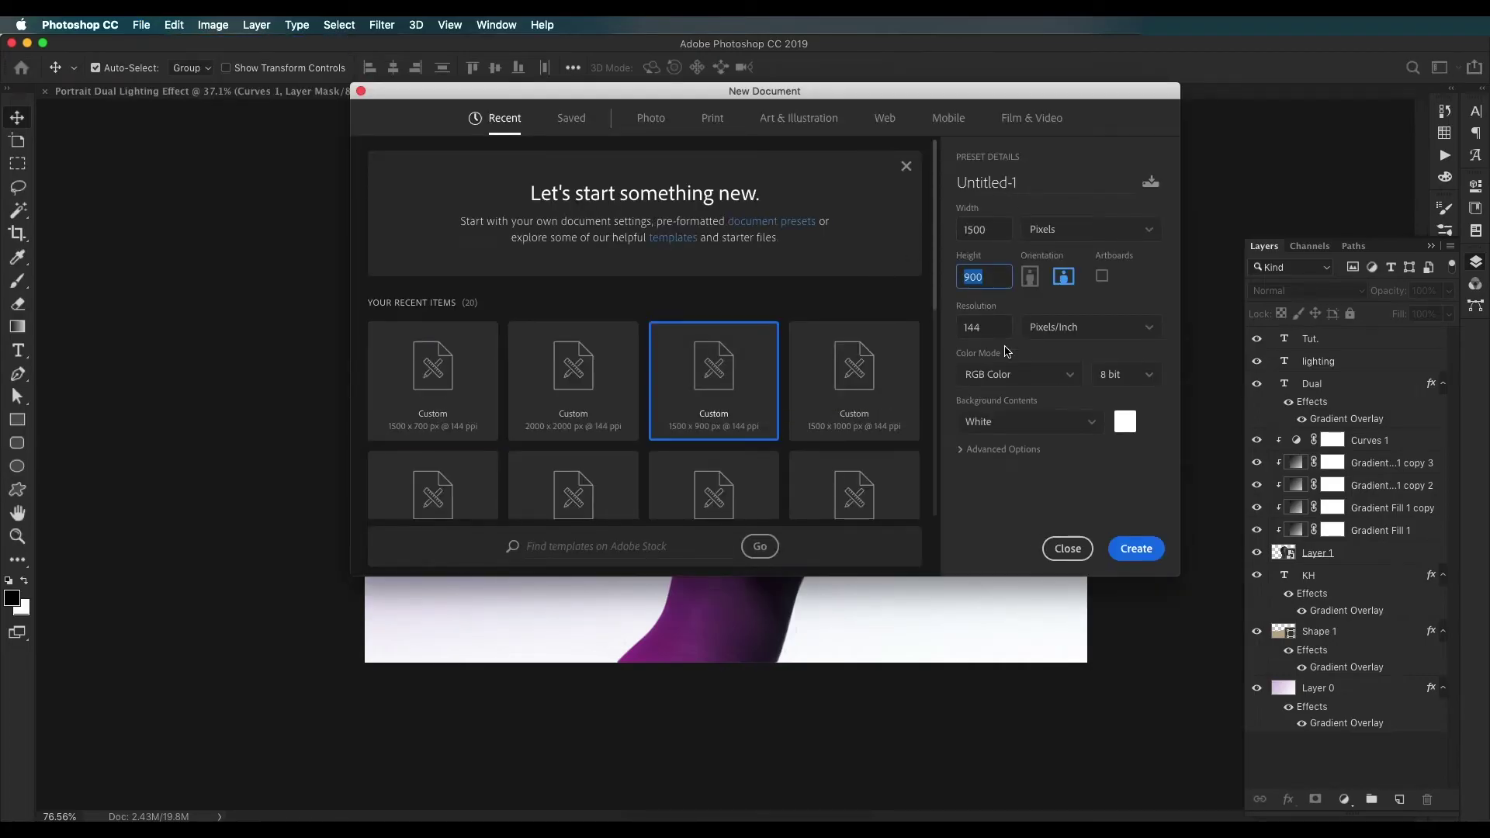
pyautogui.click(1136, 549)
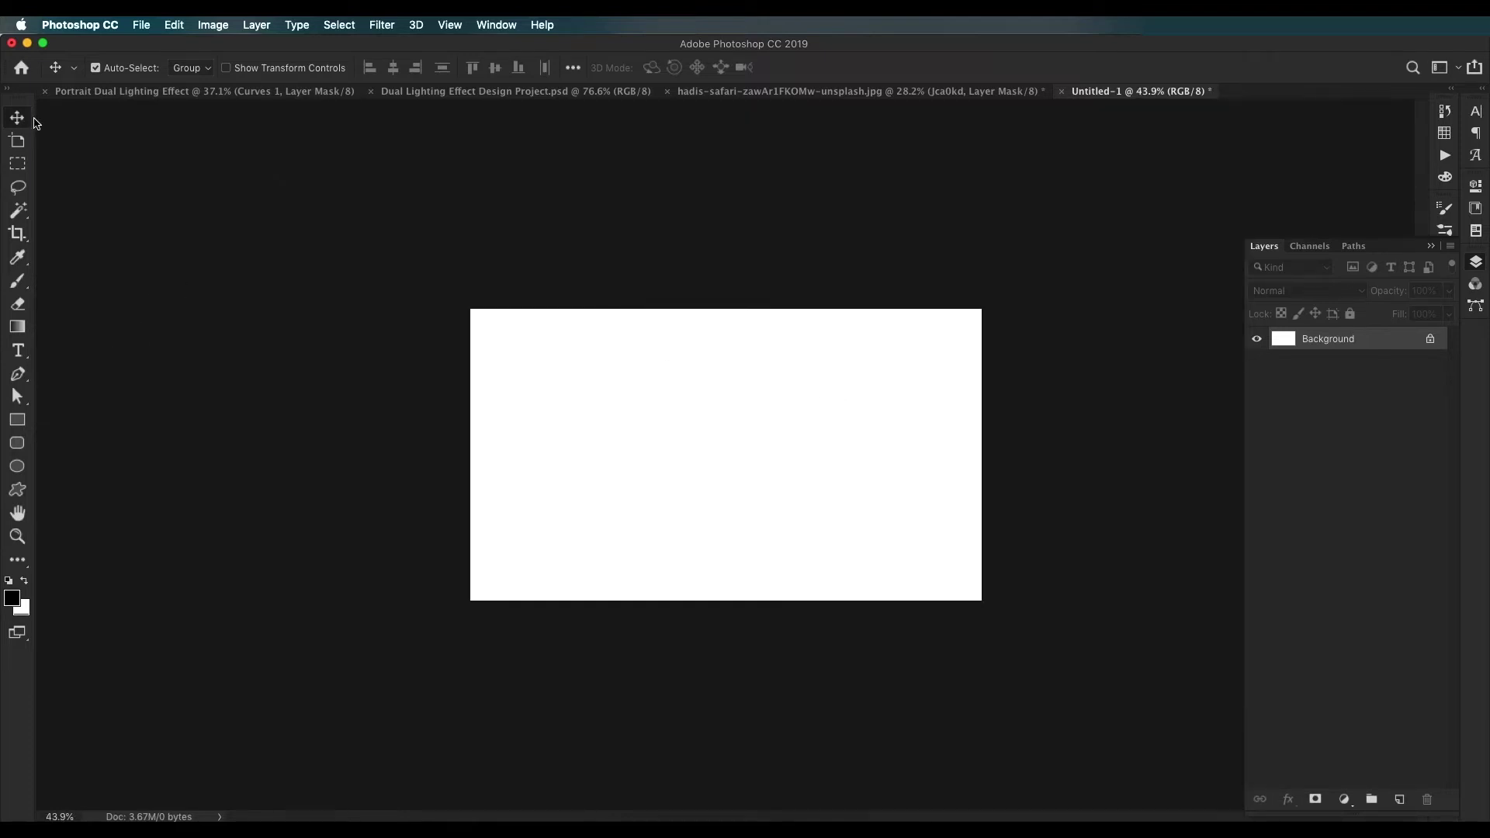
# Step: Open the short-haired woman's portrait from the Dual Lighting Effect in Photoshop folder in Finder with Adobe Photoshop CC 2019
pyautogui.click(632, 806)
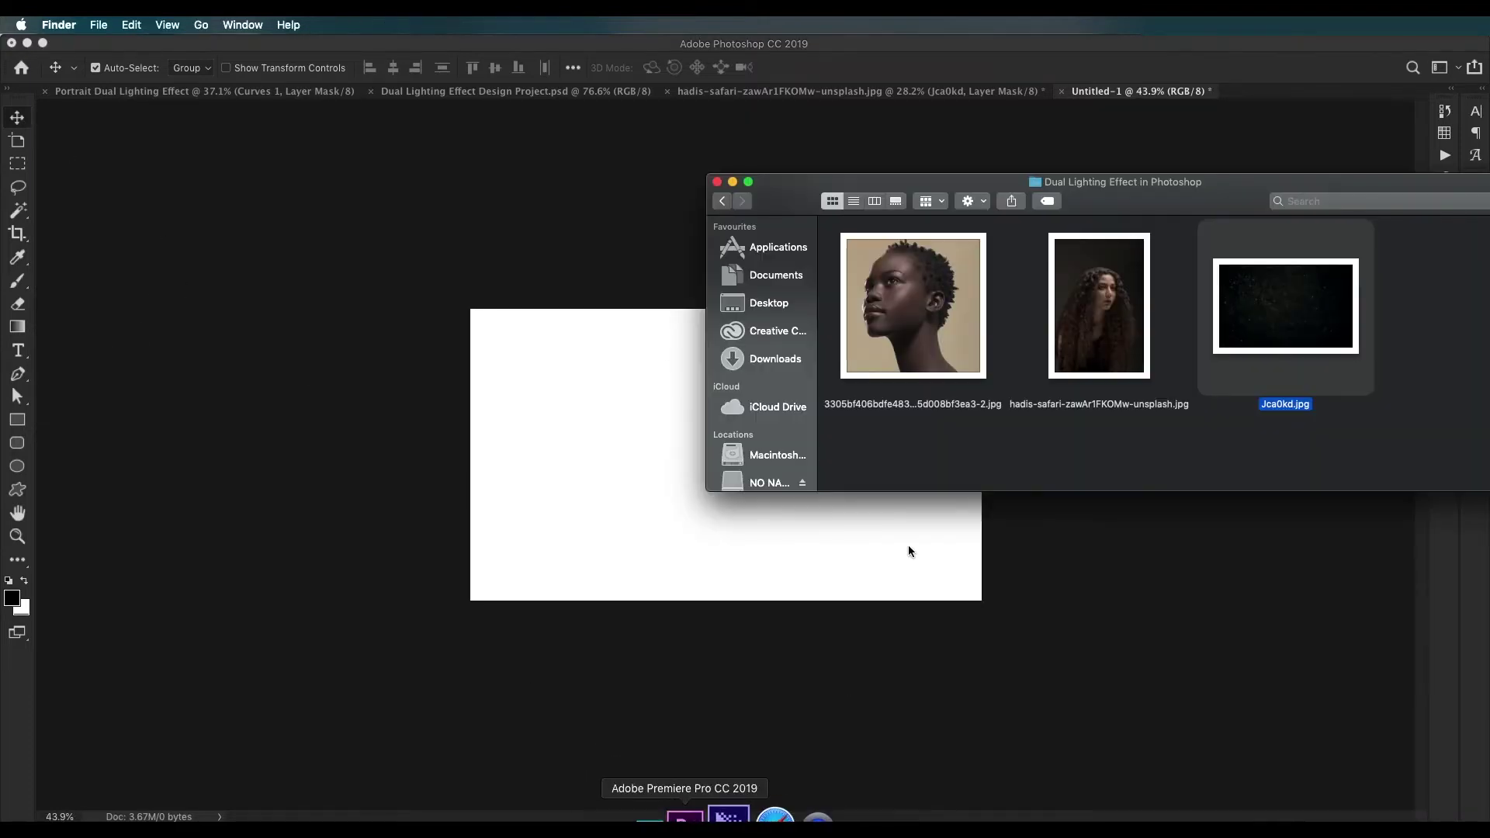
pyautogui.click(926, 278)
pyautogui.rightClick(926, 295)
pyautogui.moveTo(1203, 326)
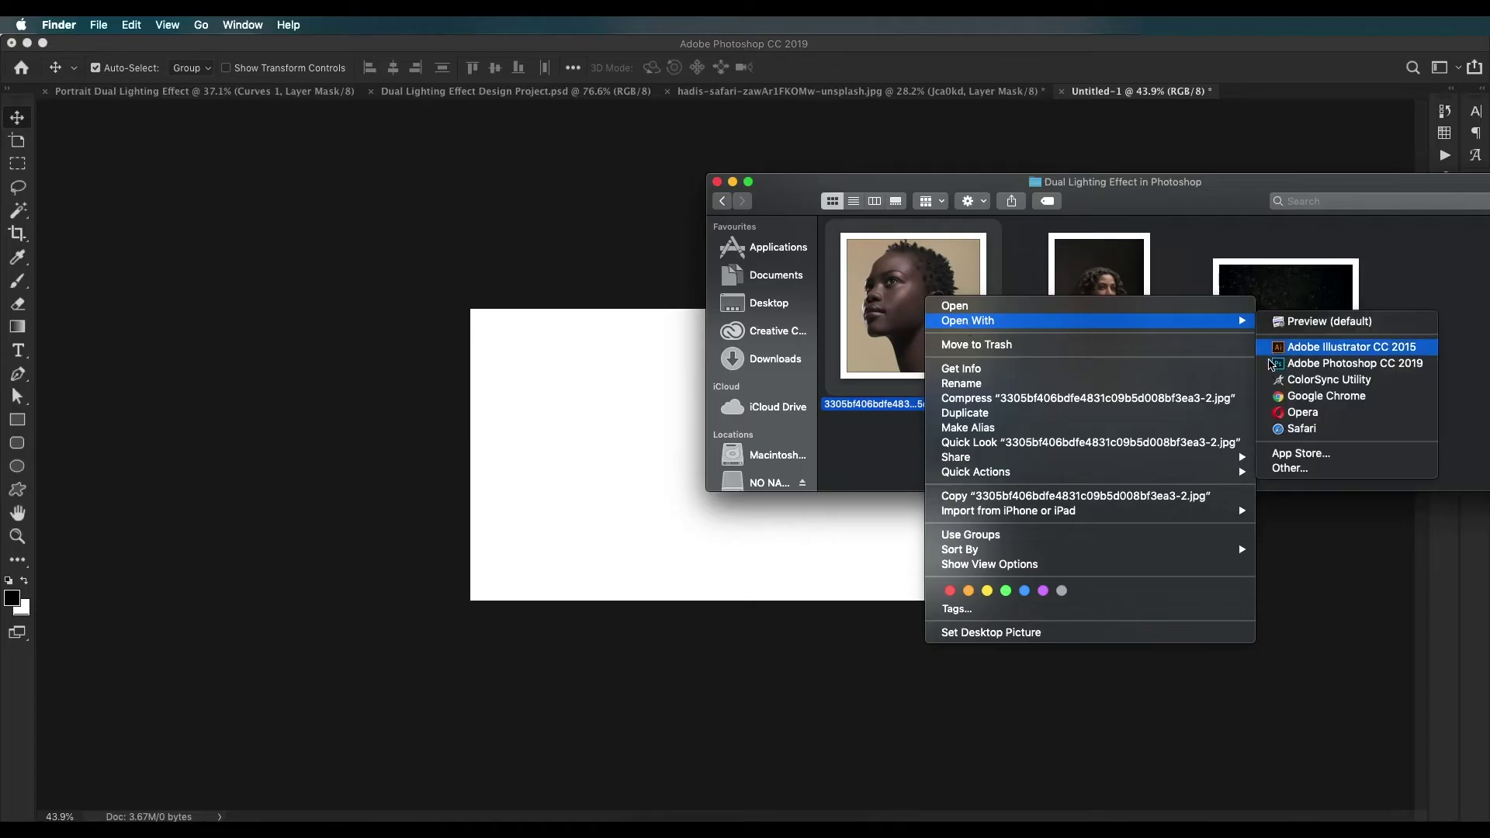
pyautogui.click(1319, 363)
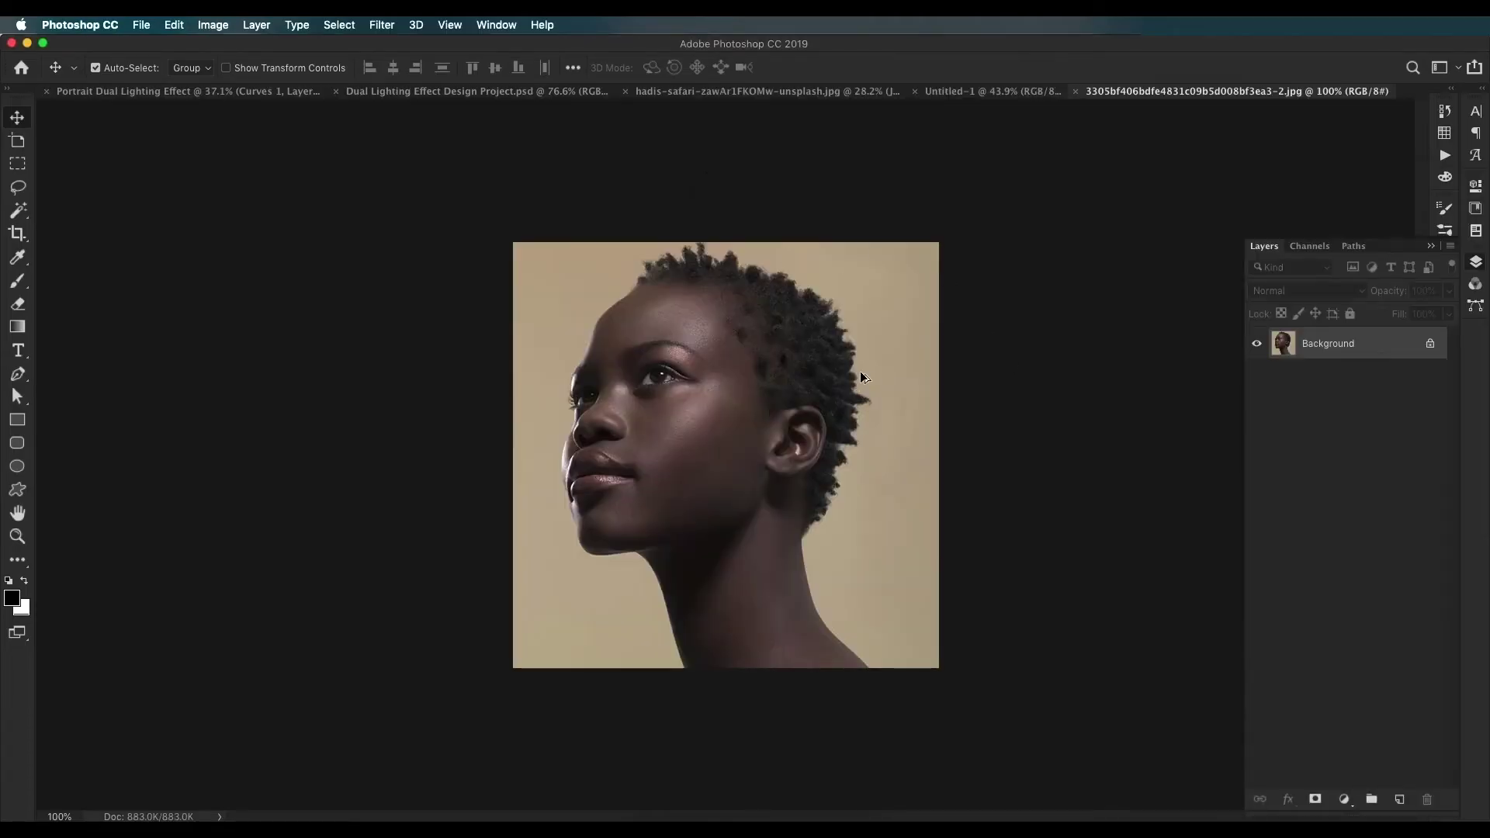
# Step: Select the beige backdrop around the woman with Color Range, adding backdrop samples and excluding her head
pyautogui.scroll(5, 864, 378)
pyautogui.scroll(-1, 752, 402)
pyautogui.scroll(-9, 753, 349)
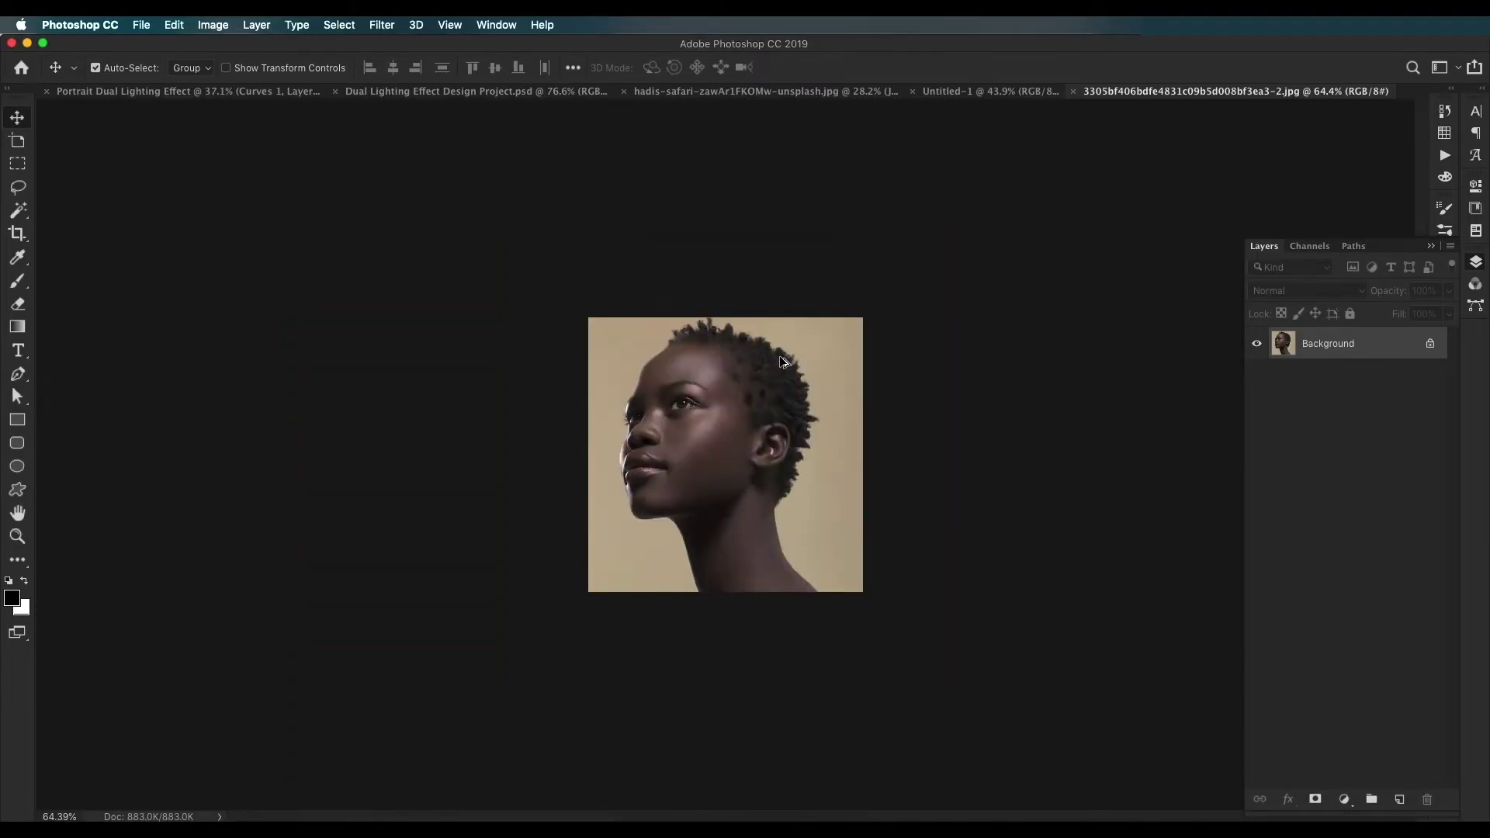
pyautogui.scroll(10, 753, 349)
pyautogui.scroll(-5, 890, 492)
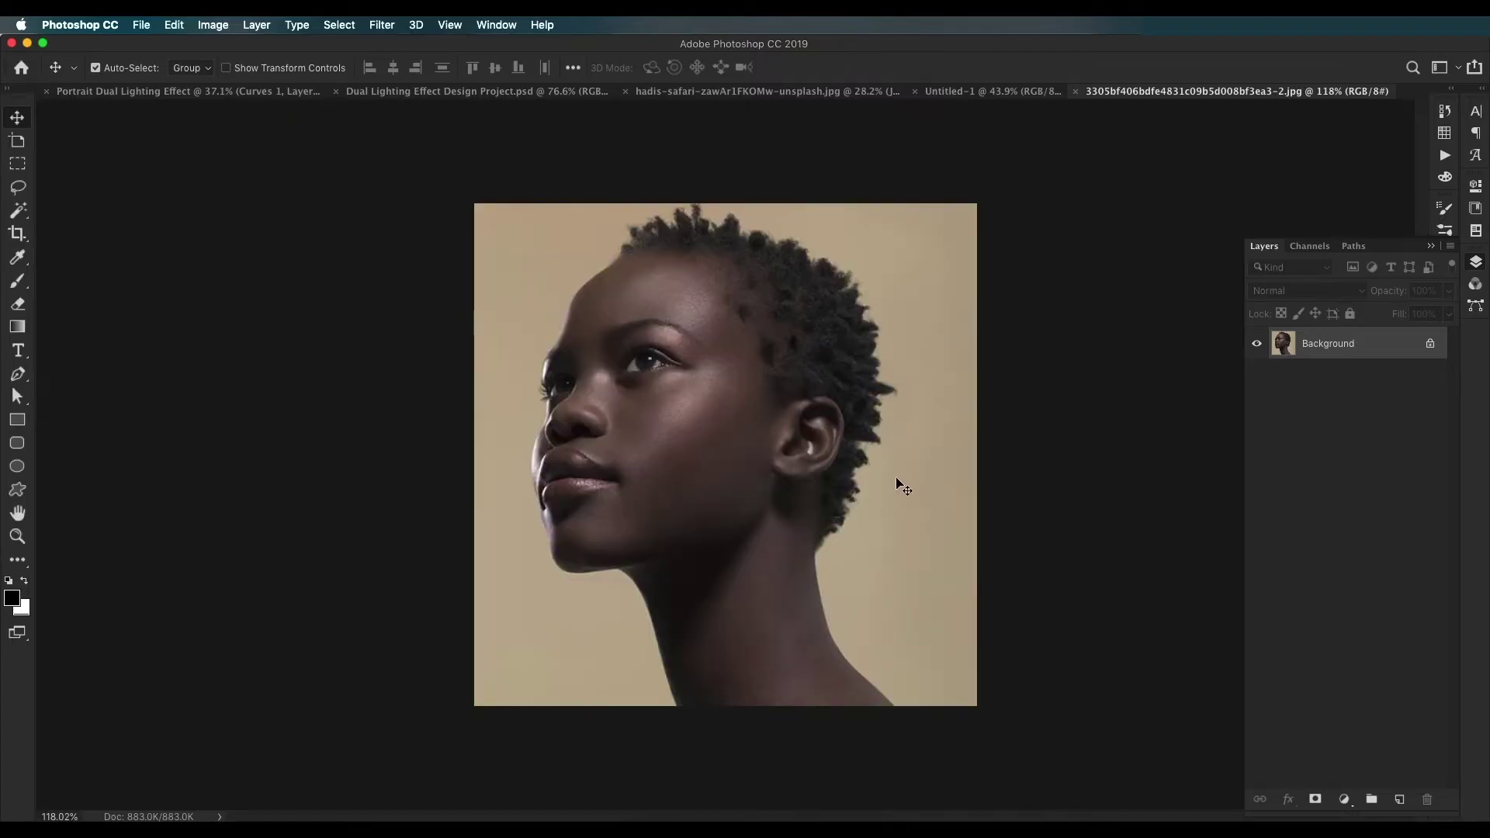
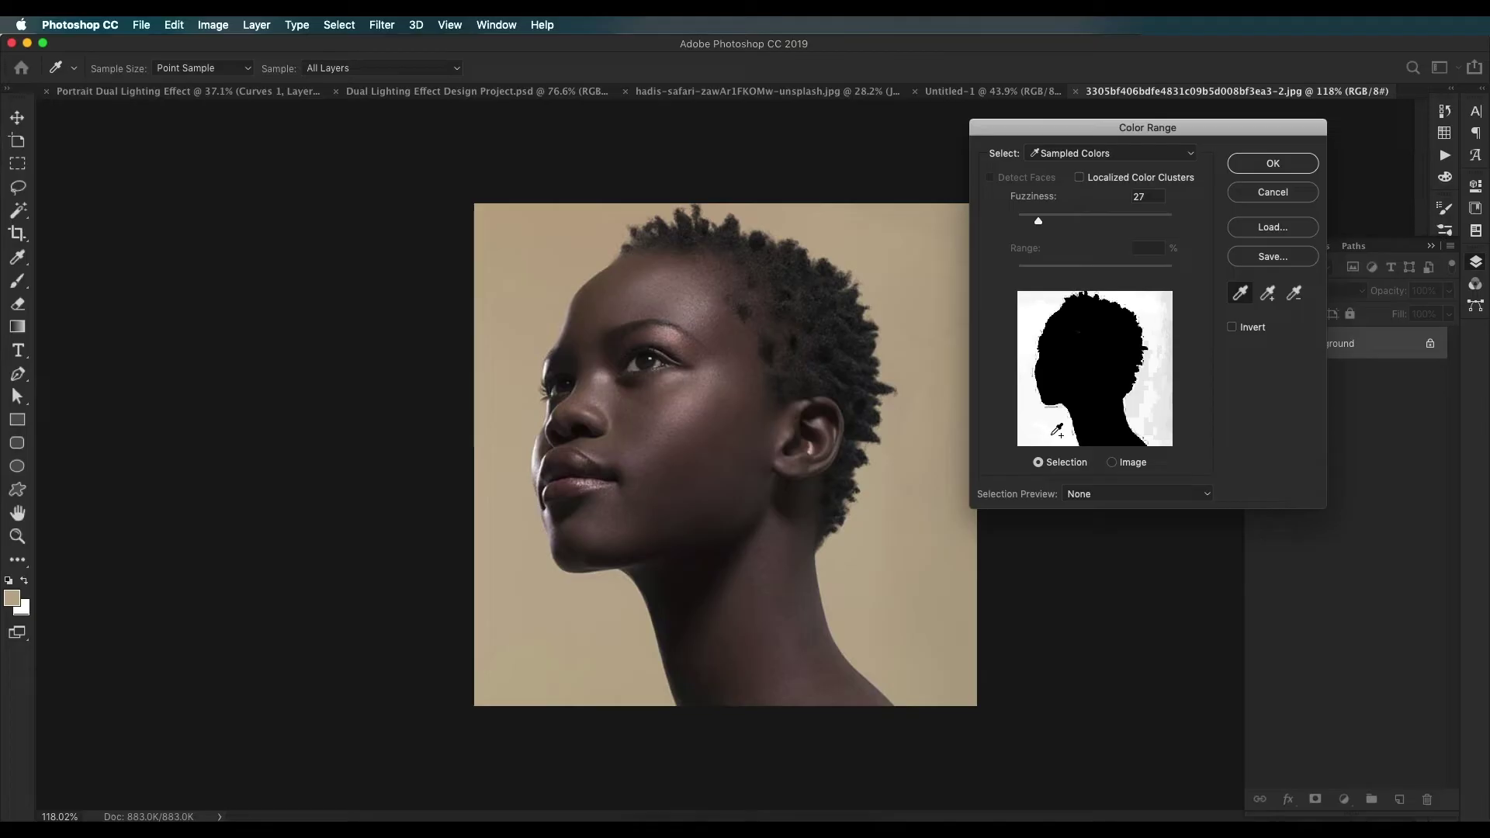
pyautogui.click(1143, 418)
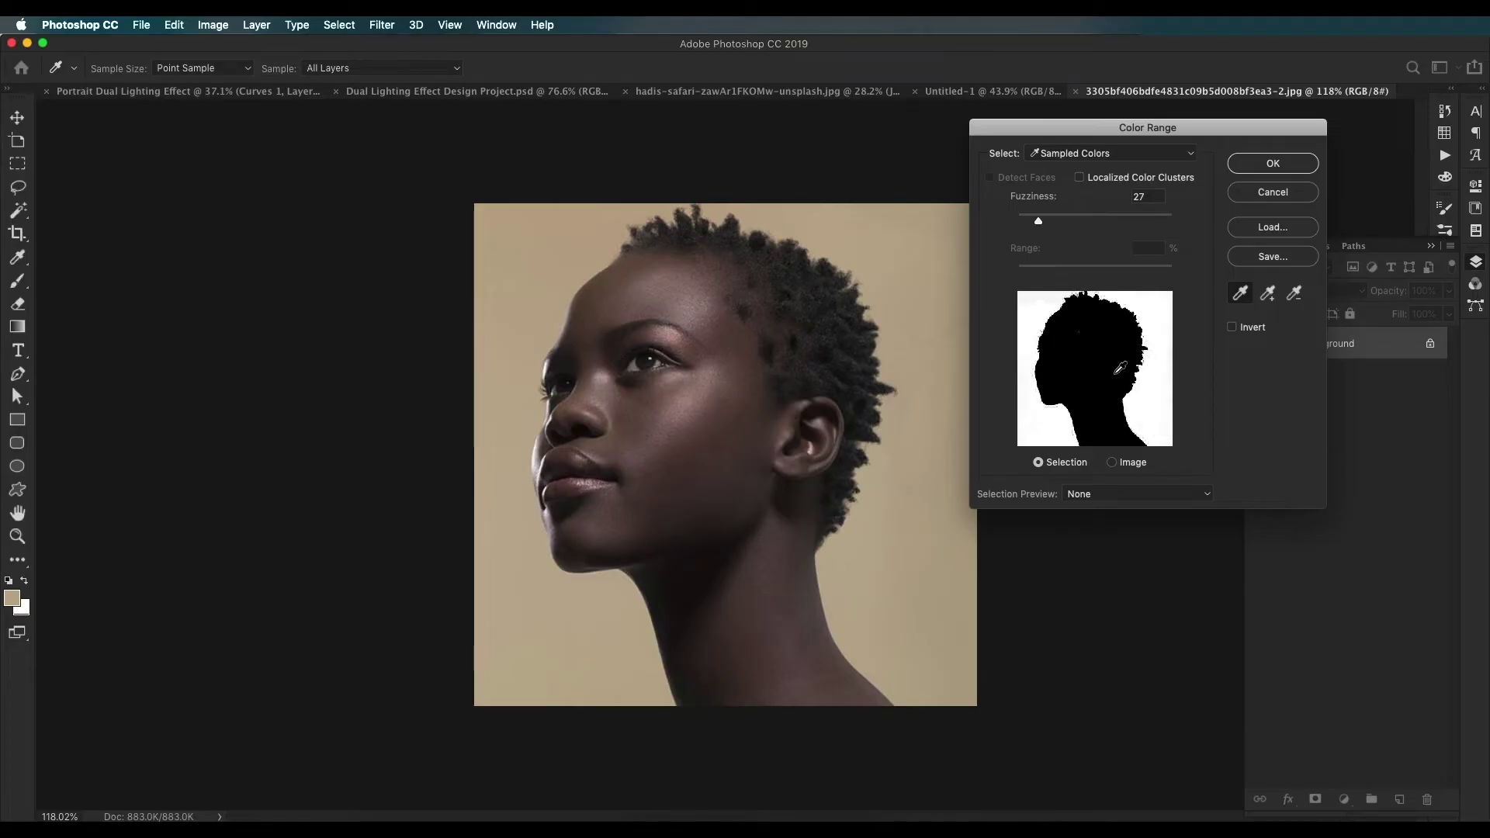
pyautogui.keyDown('alt'); pyautogui.click(1089, 348); pyautogui.keyUp('alt')
pyautogui.keyDown('shift'); pyautogui.click(1033, 318); pyautogui.keyUp('shift')
pyautogui.click(1267, 165)
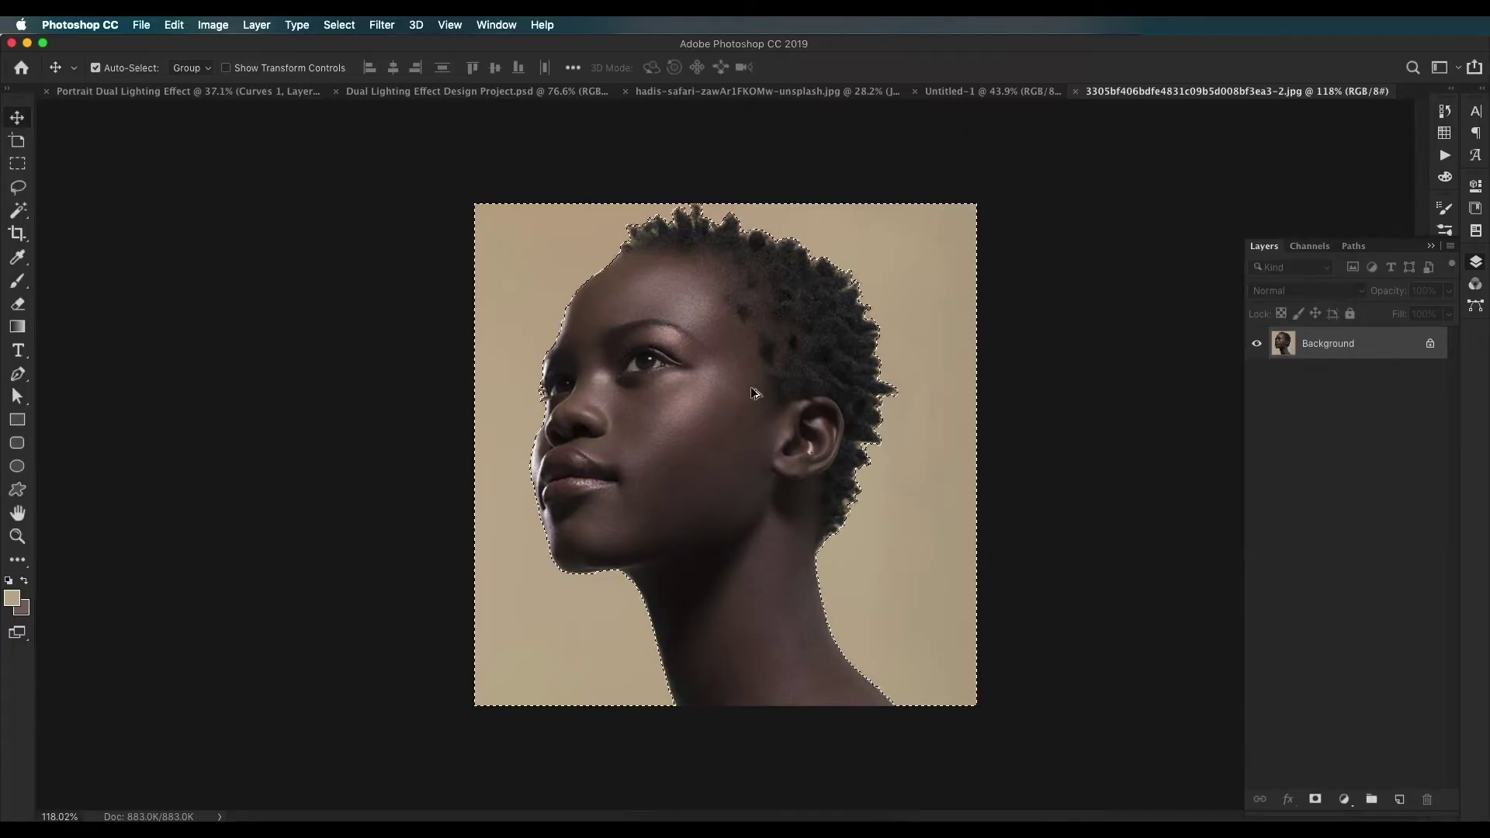
# Step: Add a layer mask from the backdrop selection and invert it so only the woman is kept
pyautogui.scroll(-3, 752, 392)
pyautogui.scroll(5, 738, 393)
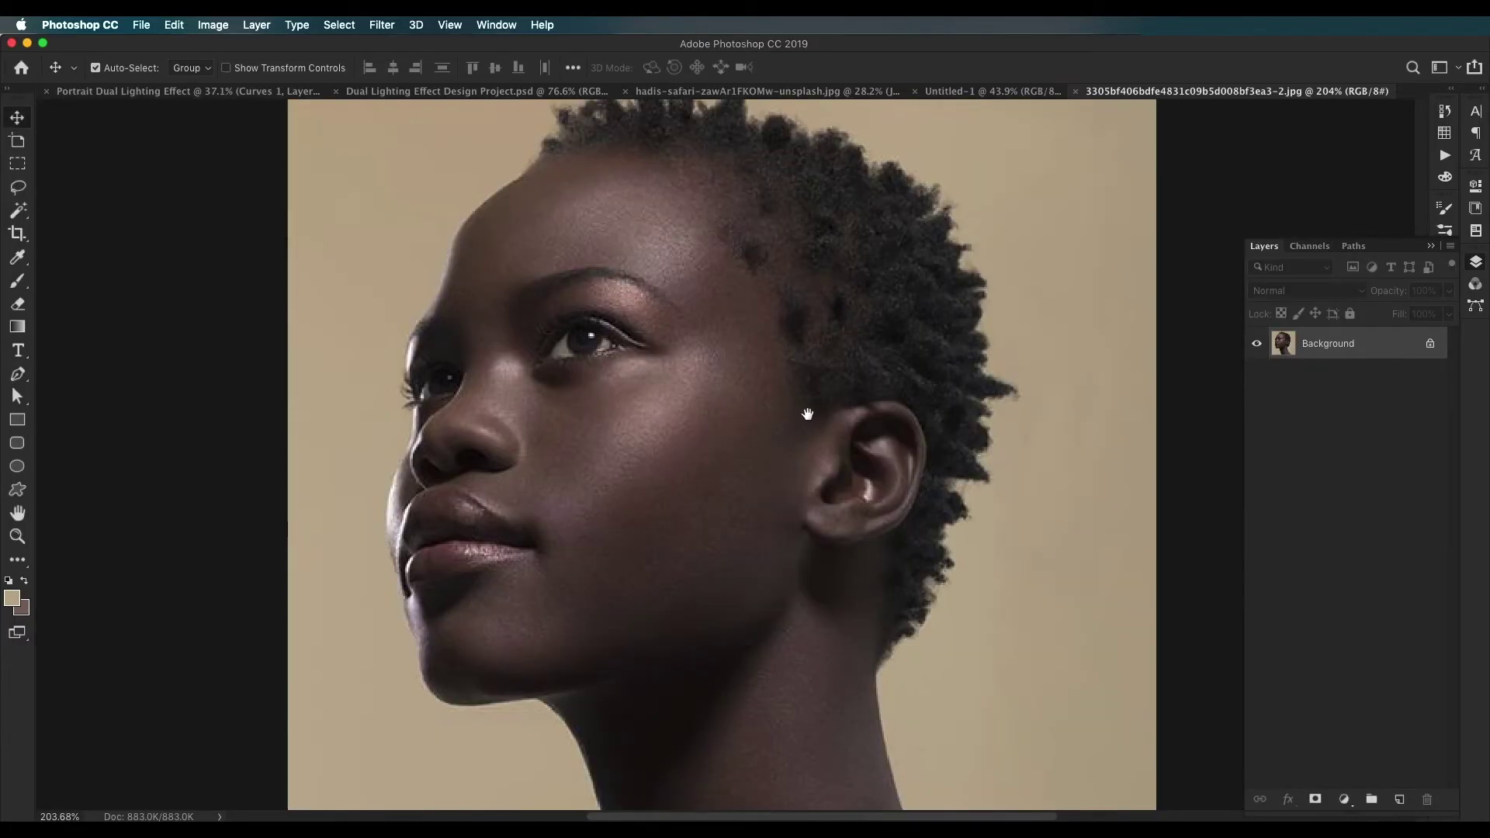
pyautogui.scroll(3, 808, 409)
pyautogui.hscroll(-2, 807, 409)
pyautogui.scroll(-1, 847, 493)
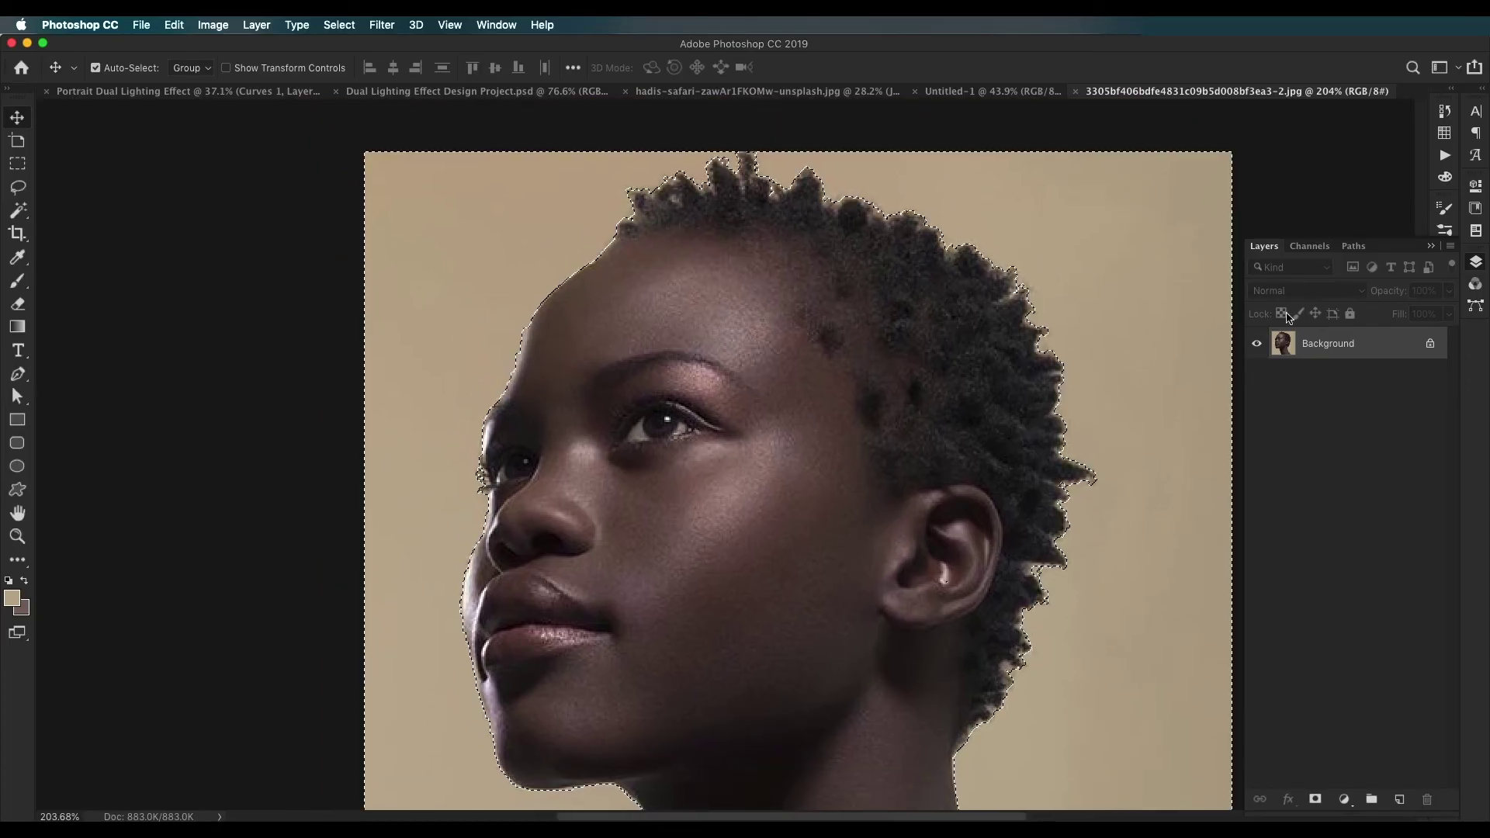
pyautogui.click(1322, 805)
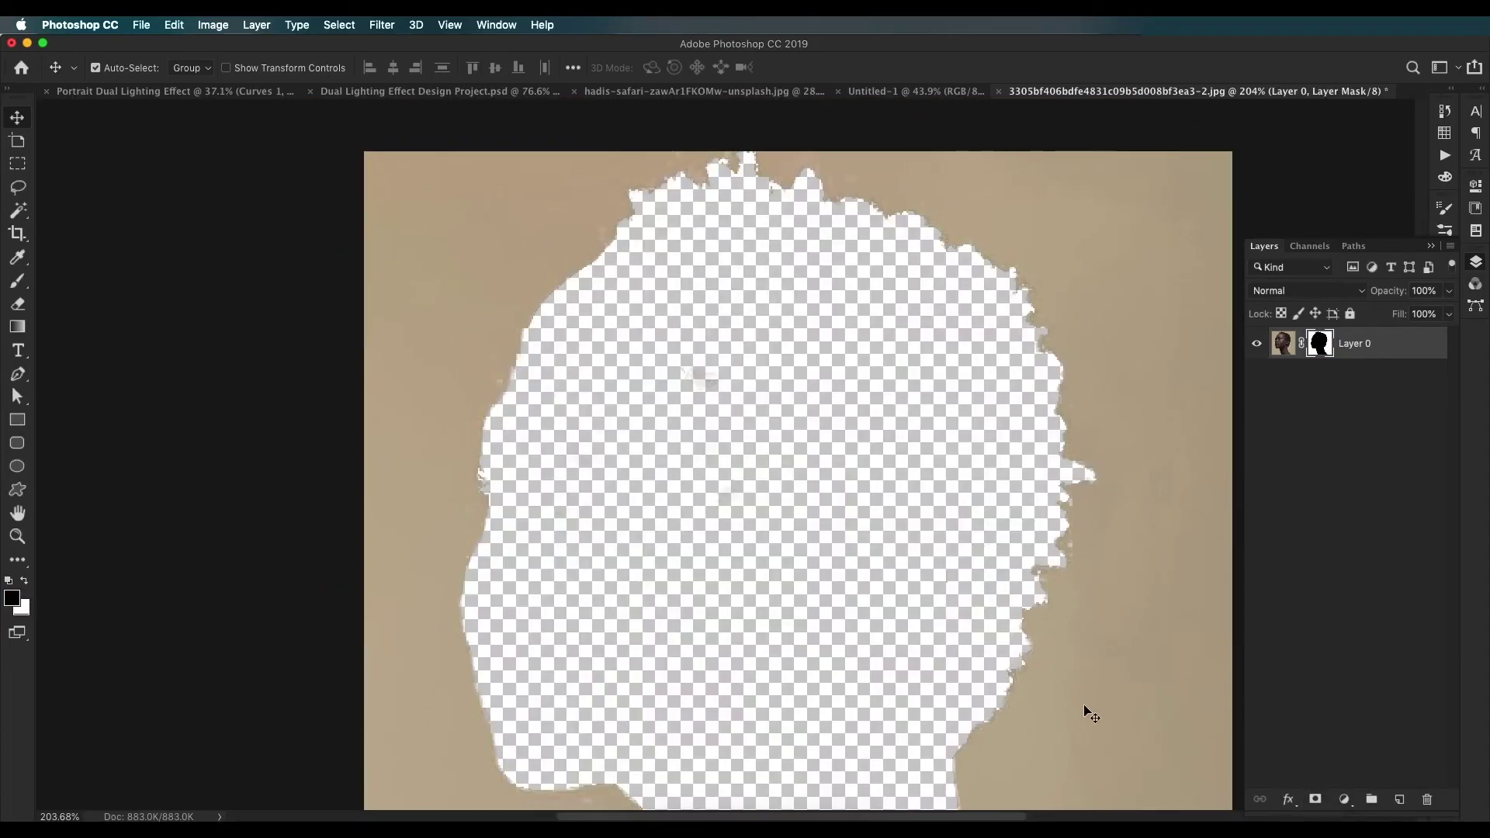
pyautogui.scroll(-2, 965, 642)
pyautogui.press('super')
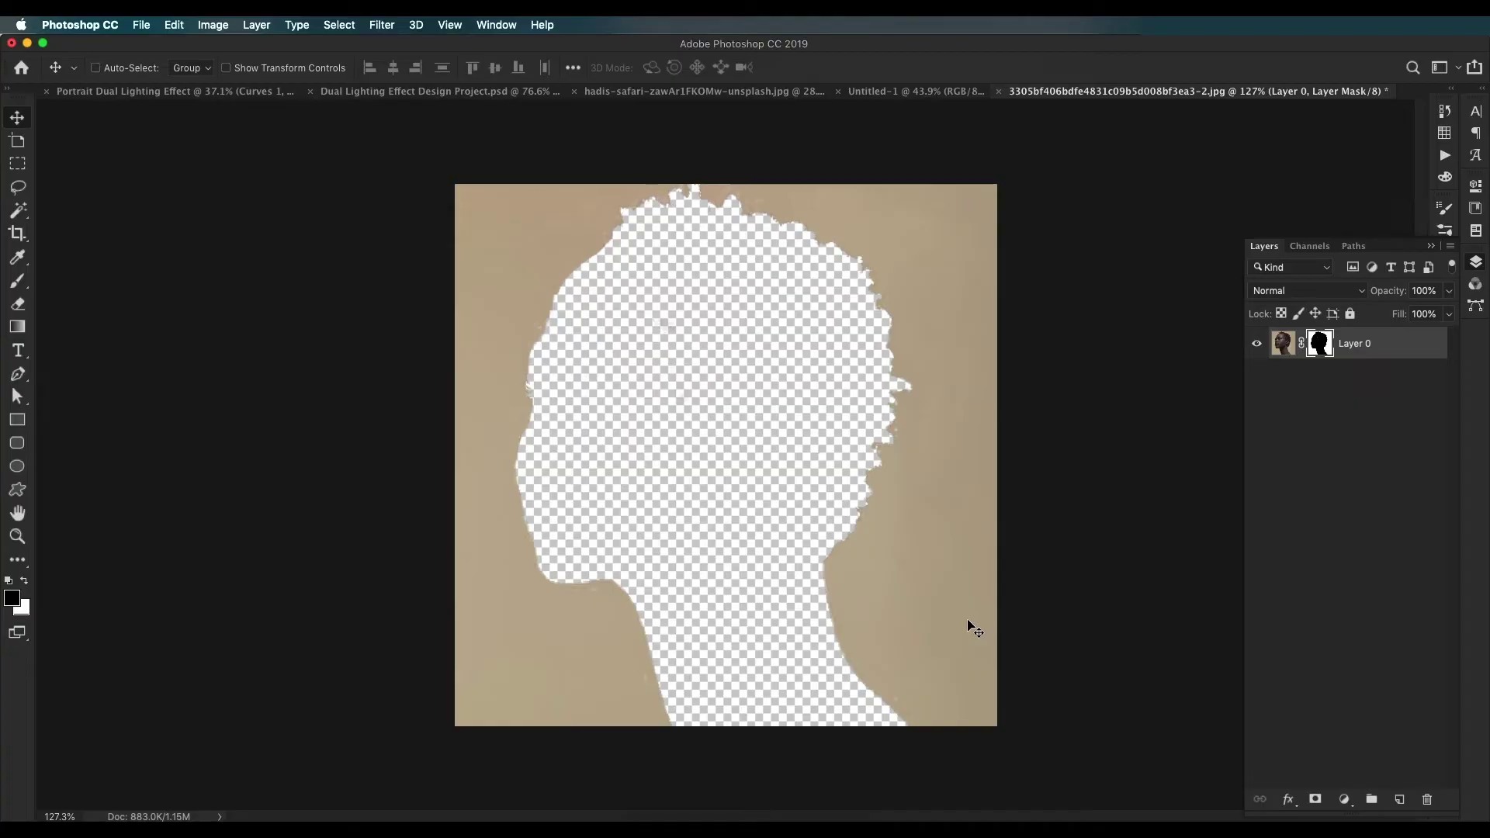
pyautogui.press('super+i')
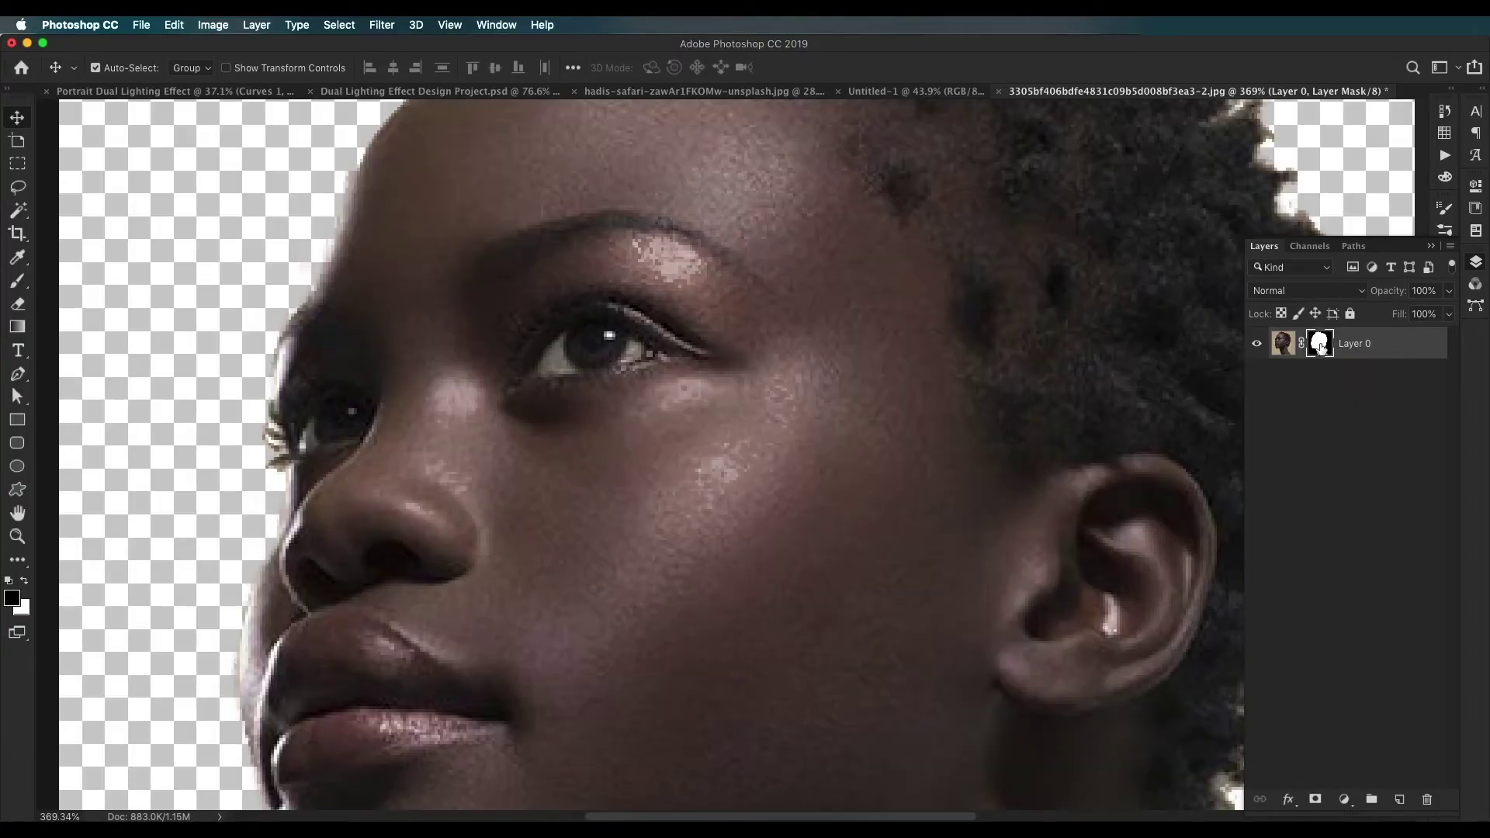
# Step: Display Layer 0's mask alone and paint the gray specks inside the face white with a soft brush of 60 px and smaller
pyautogui.keyDown('alt'); pyautogui.click(1321, 347); pyautogui.keyUp('alt')
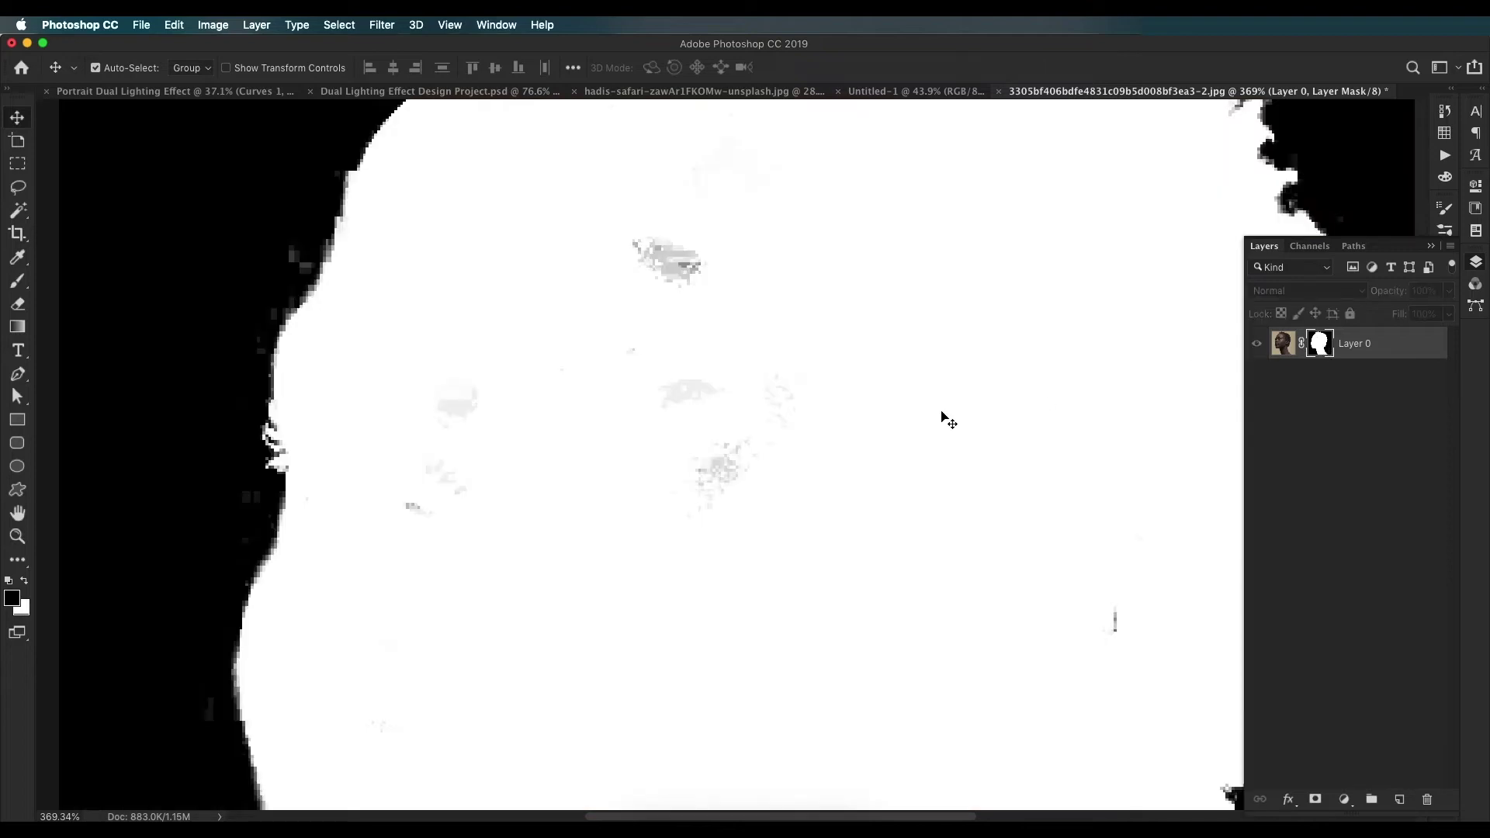
pyautogui.scroll(-4, 905, 503)
pyautogui.scroll(2, 755, 444)
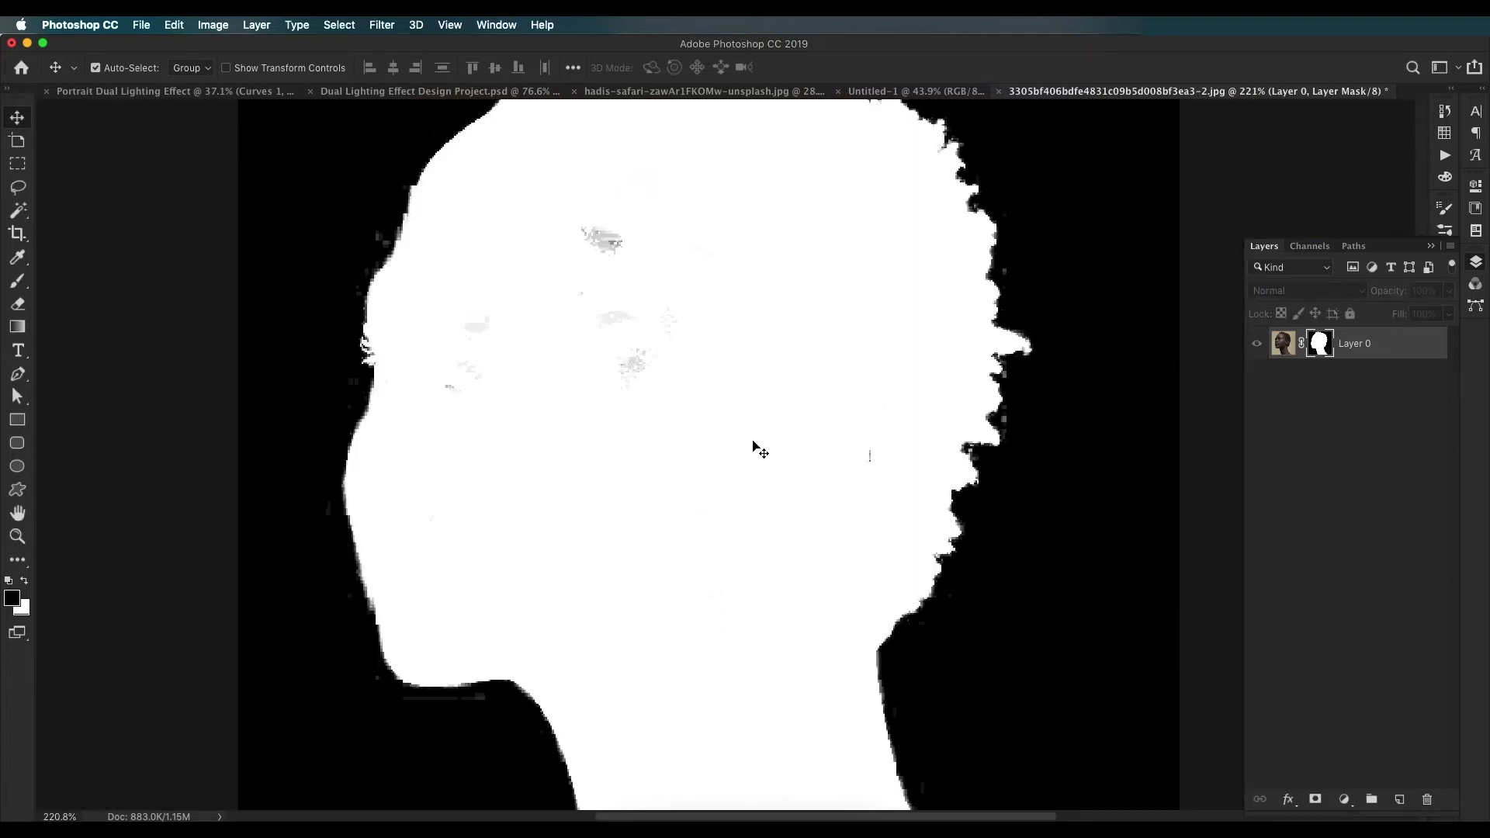
pyautogui.press('b')
pyautogui.press('[')
pyautogui.press('[')
pyautogui.press('[')
pyautogui.press('[')
pyautogui.press('[')
pyautogui.press('[')
pyautogui.press('[')
pyautogui.press('[')
pyautogui.press('[')
pyautogui.press('[')
pyautogui.click(638, 345)
pyautogui.click(24, 581)
pyautogui.moveTo(636, 349); pyautogui.dragTo(615, 222)
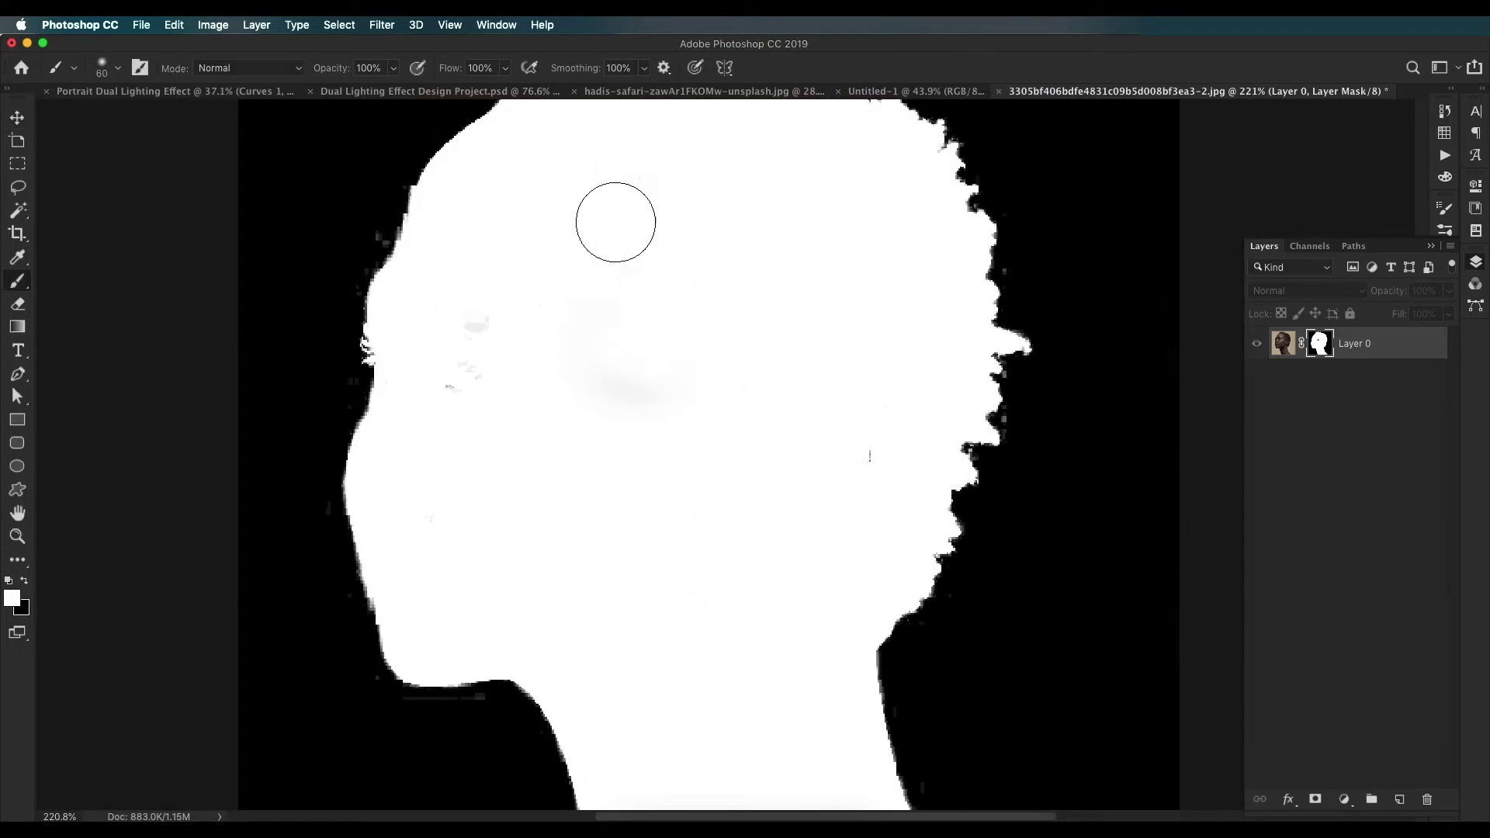
pyautogui.press('[')
pyautogui.press('[')
pyautogui.press('[')
pyautogui.press('[')
pyautogui.moveTo(483, 336); pyautogui.dragTo(499, 343)
# Step: Paint out the stray marks below the chin and behind the hair in black with a 10 px brush, then return to the normal image view
pyautogui.press('space')
pyautogui.moveTo(643, 669); pyautogui.dragTo(631, 465)
pyautogui.moveTo(729, 194); pyautogui.dragTo(714, 429)
pyautogui.scroll(-8, 715, 428)
pyautogui.hscroll(-2, 659, 496)
pyautogui.press('x')
pyautogui.press('[')
pyautogui.press('[')
pyautogui.press('[')
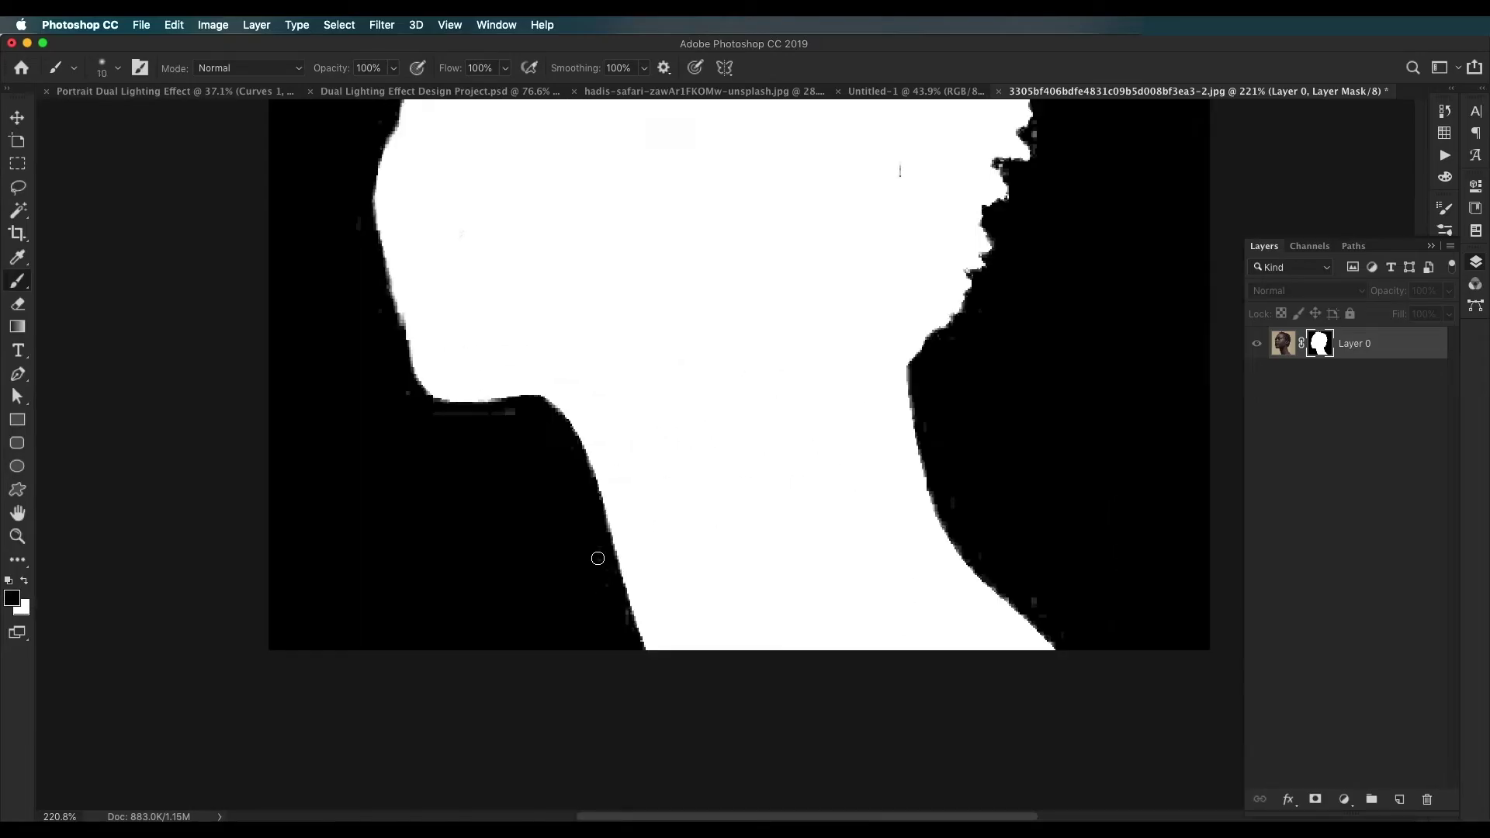
pyautogui.moveTo(471, 415); pyautogui.dragTo(408, 401)
pyautogui.scroll(10, 405, 368)
pyautogui.scroll(3, 462, 308)
pyautogui.hscroll(2, 462, 308)
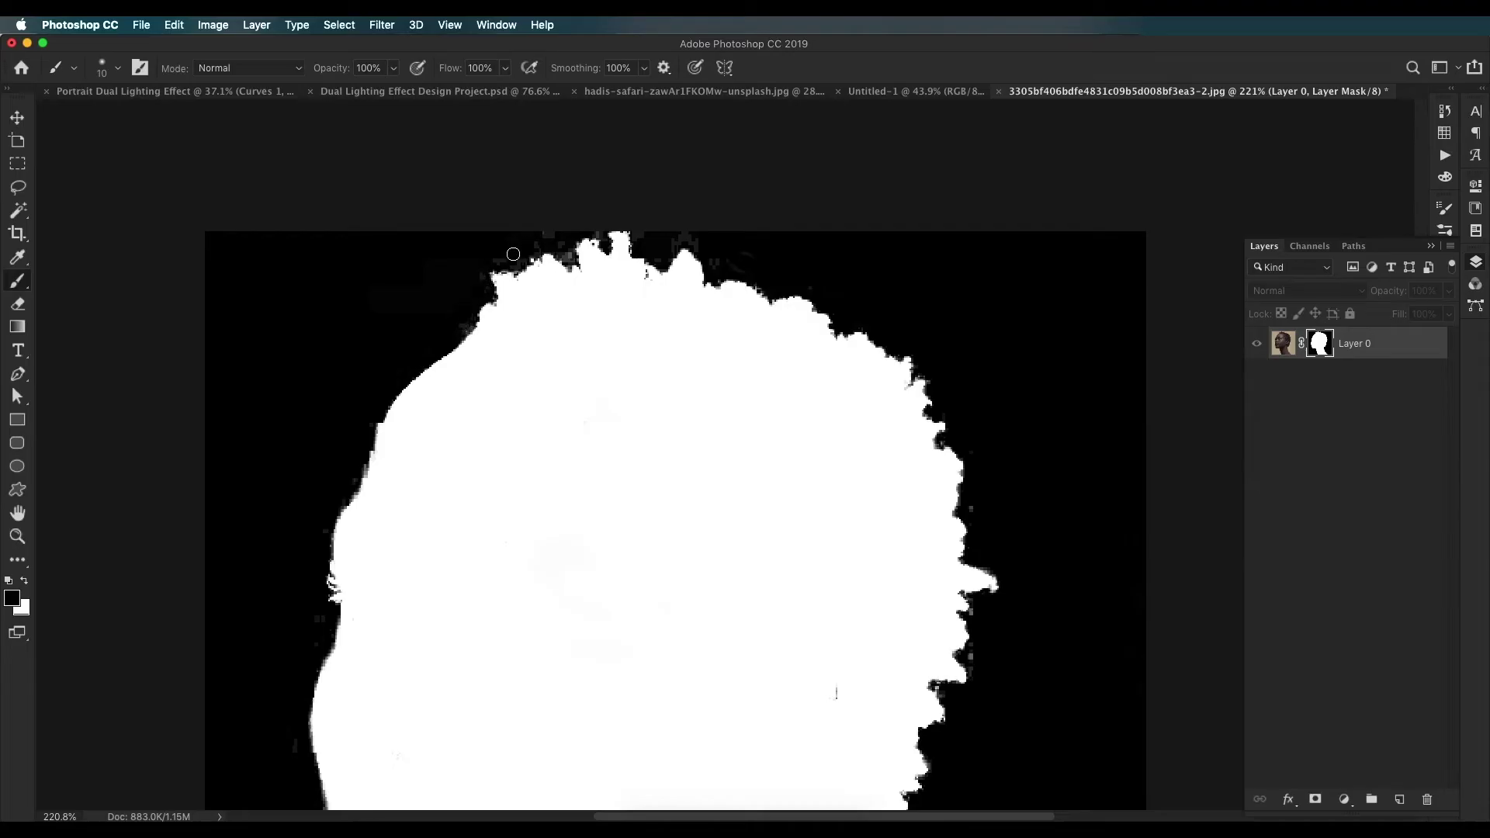
pyautogui.scroll(-3, 513, 254)
pyautogui.hscroll(10, 513, 254)
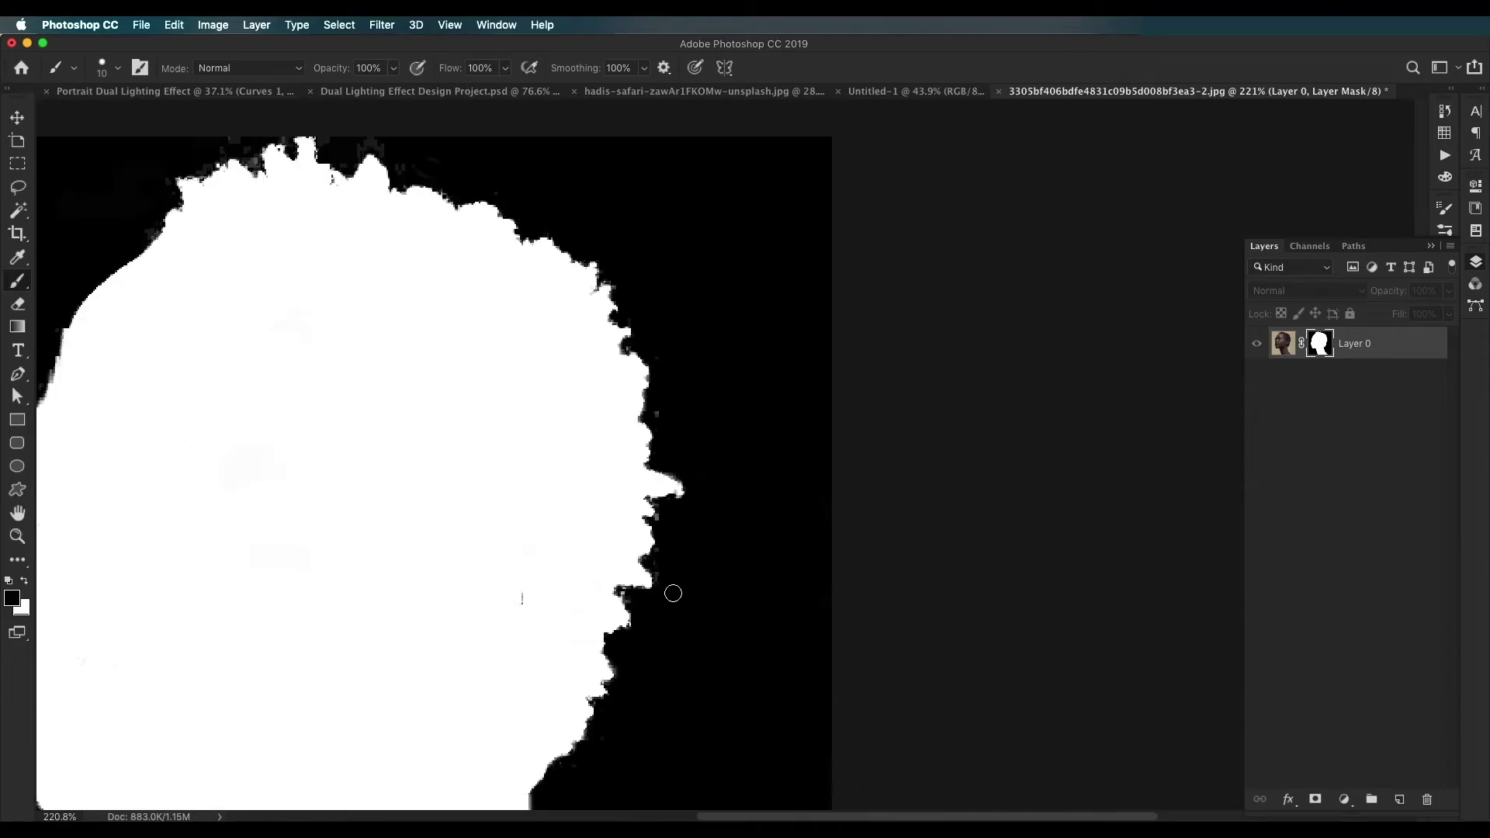
pyautogui.moveTo(677, 604); pyautogui.dragTo(726, 565)
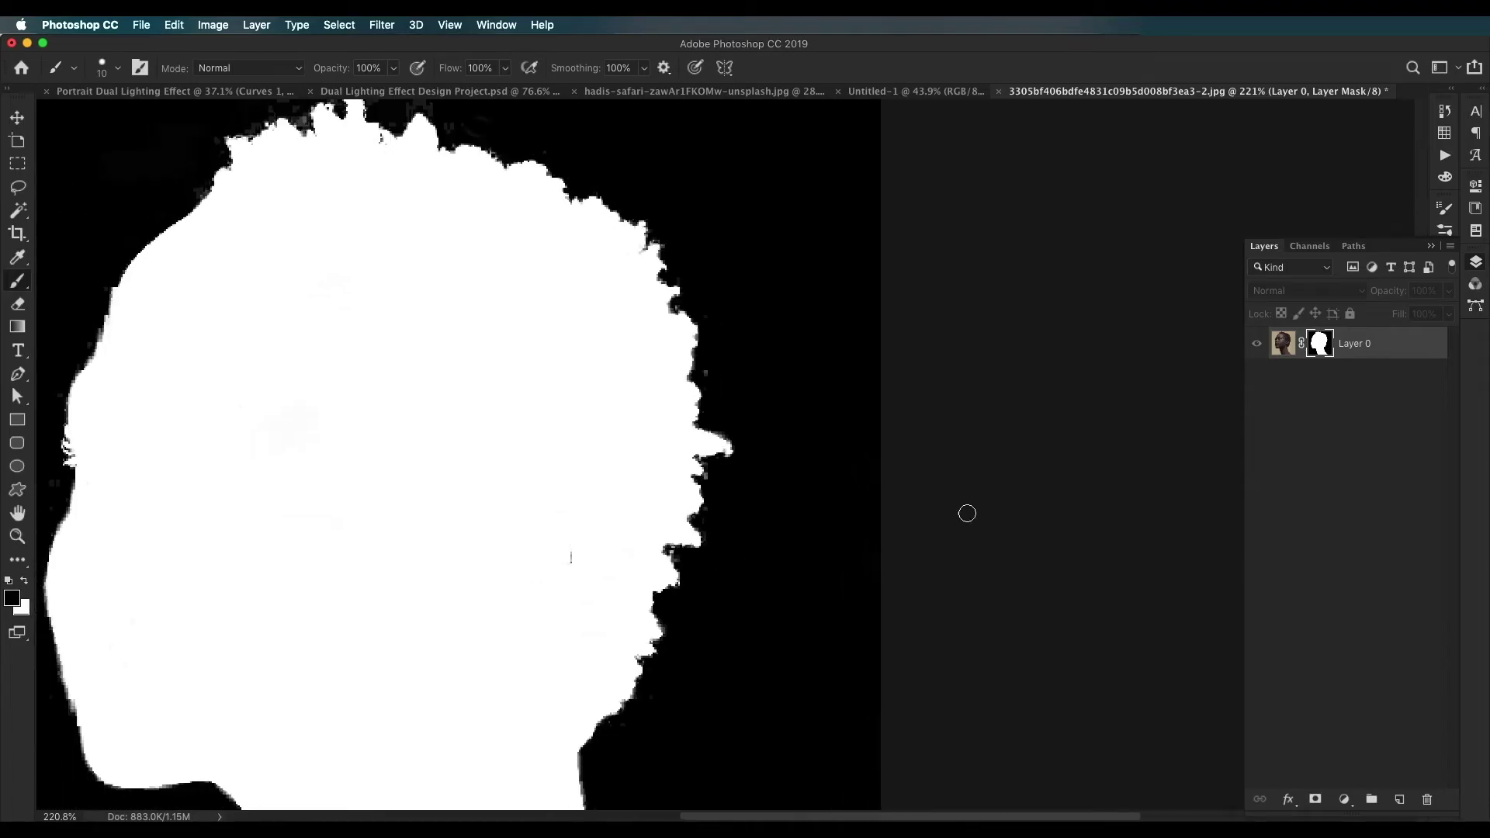
pyautogui.keyDown('alt'); pyautogui.click(1321, 350); pyautogui.keyUp('alt')
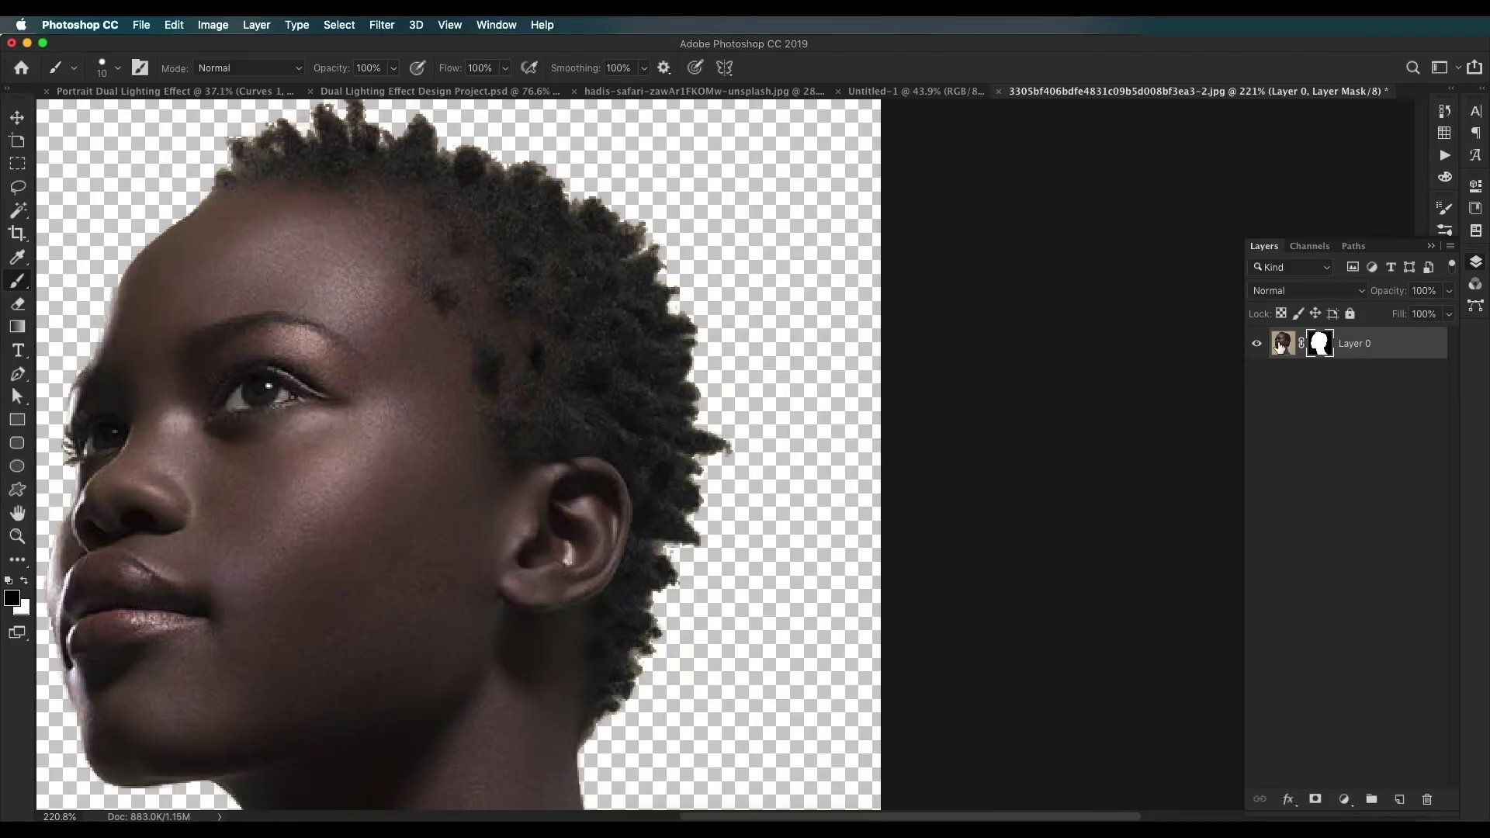
# Step: Open Layer 0's mask in Select and Mask and set the edge radius to 1 px and Smooth to 10
pyautogui.scroll(-5, 757, 328)
pyautogui.scroll(10, 664, 345)
pyautogui.moveTo(891, 251); pyautogui.dragTo(884, 429)
pyautogui.hscroll(-3, 694, 364)
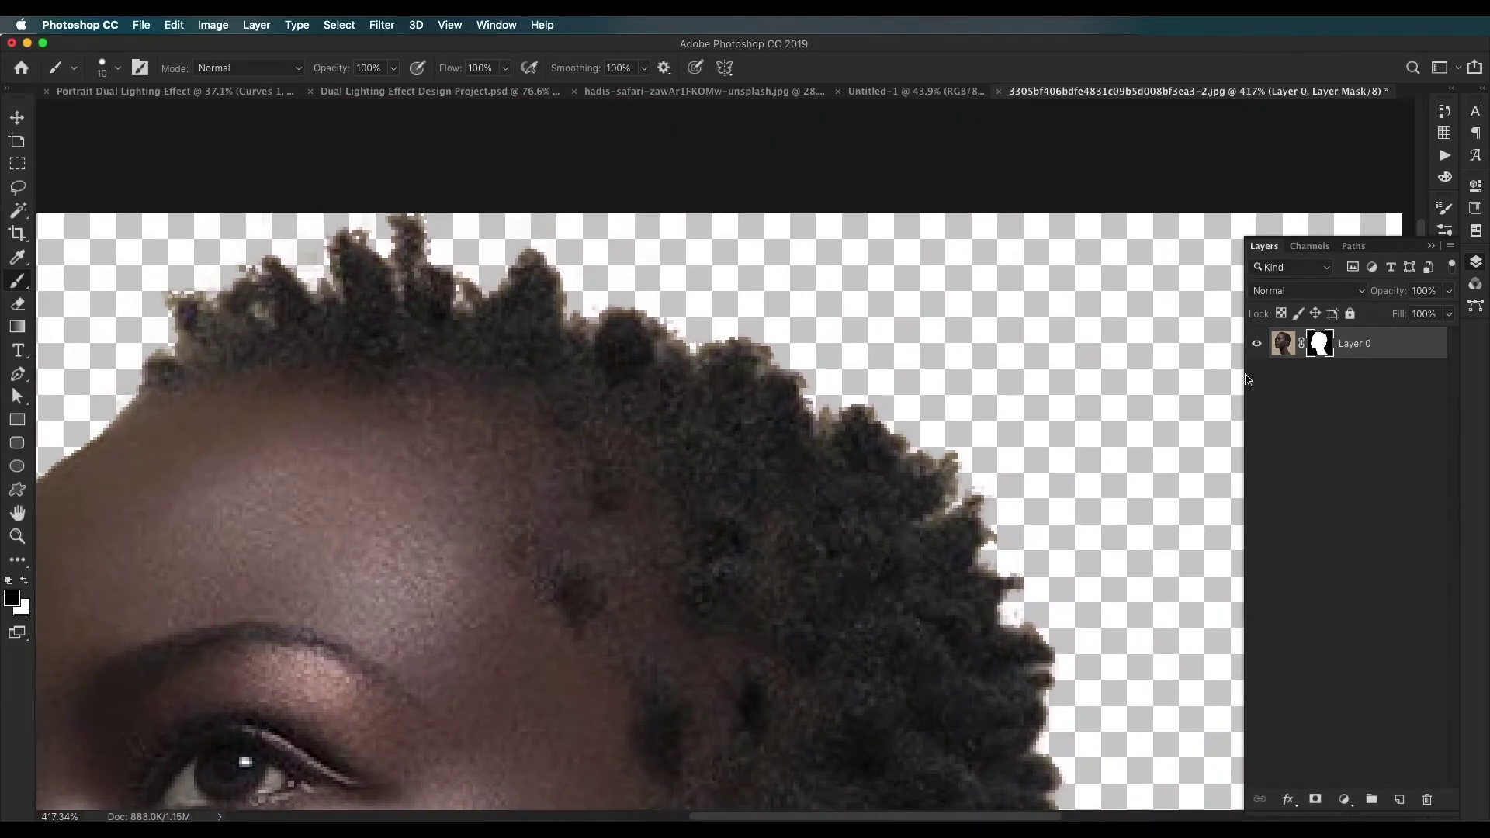
pyautogui.doubleClick(1317, 355)
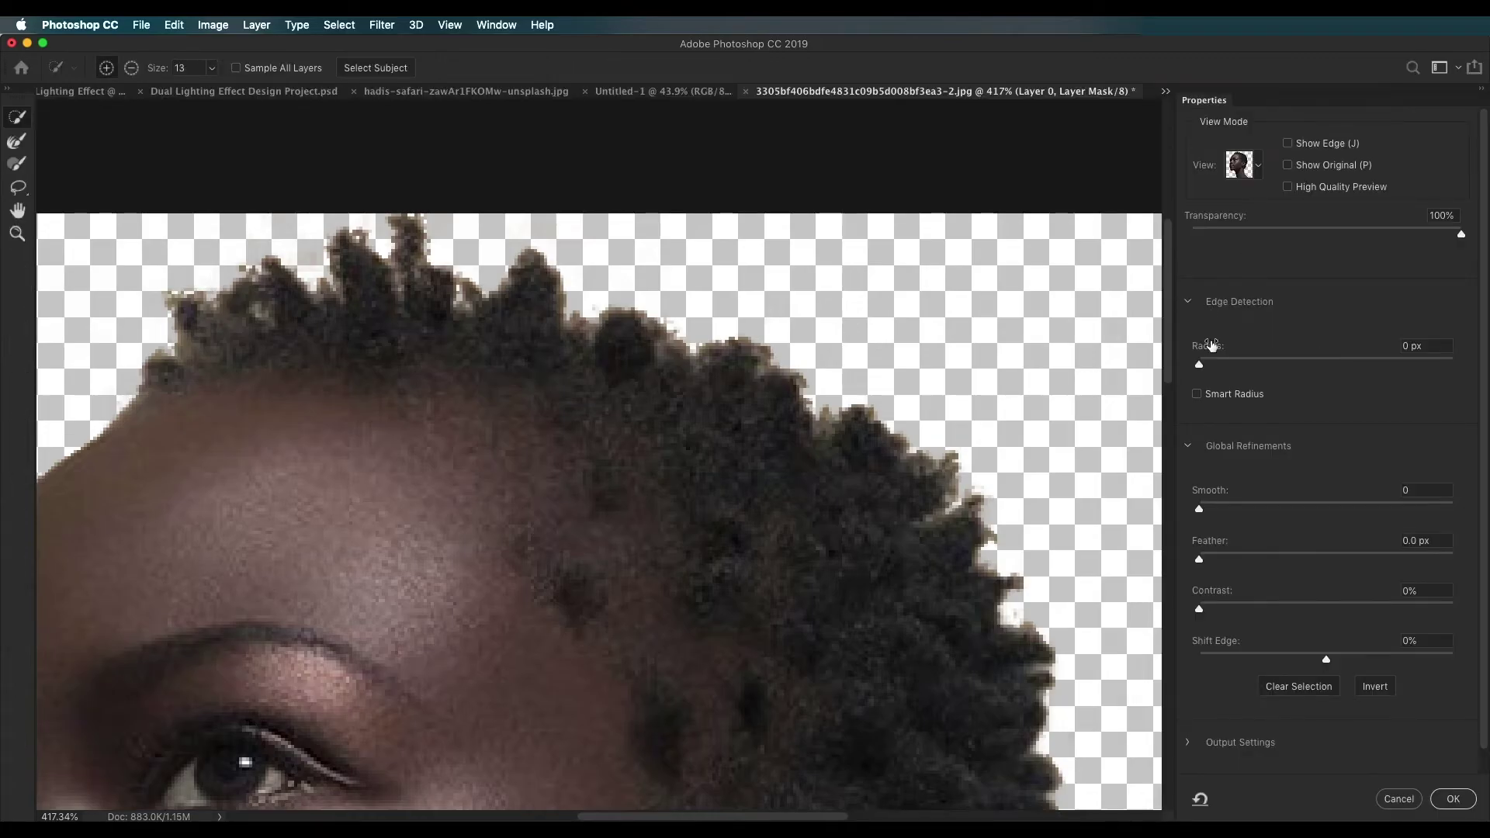
pyautogui.click(1213, 365)
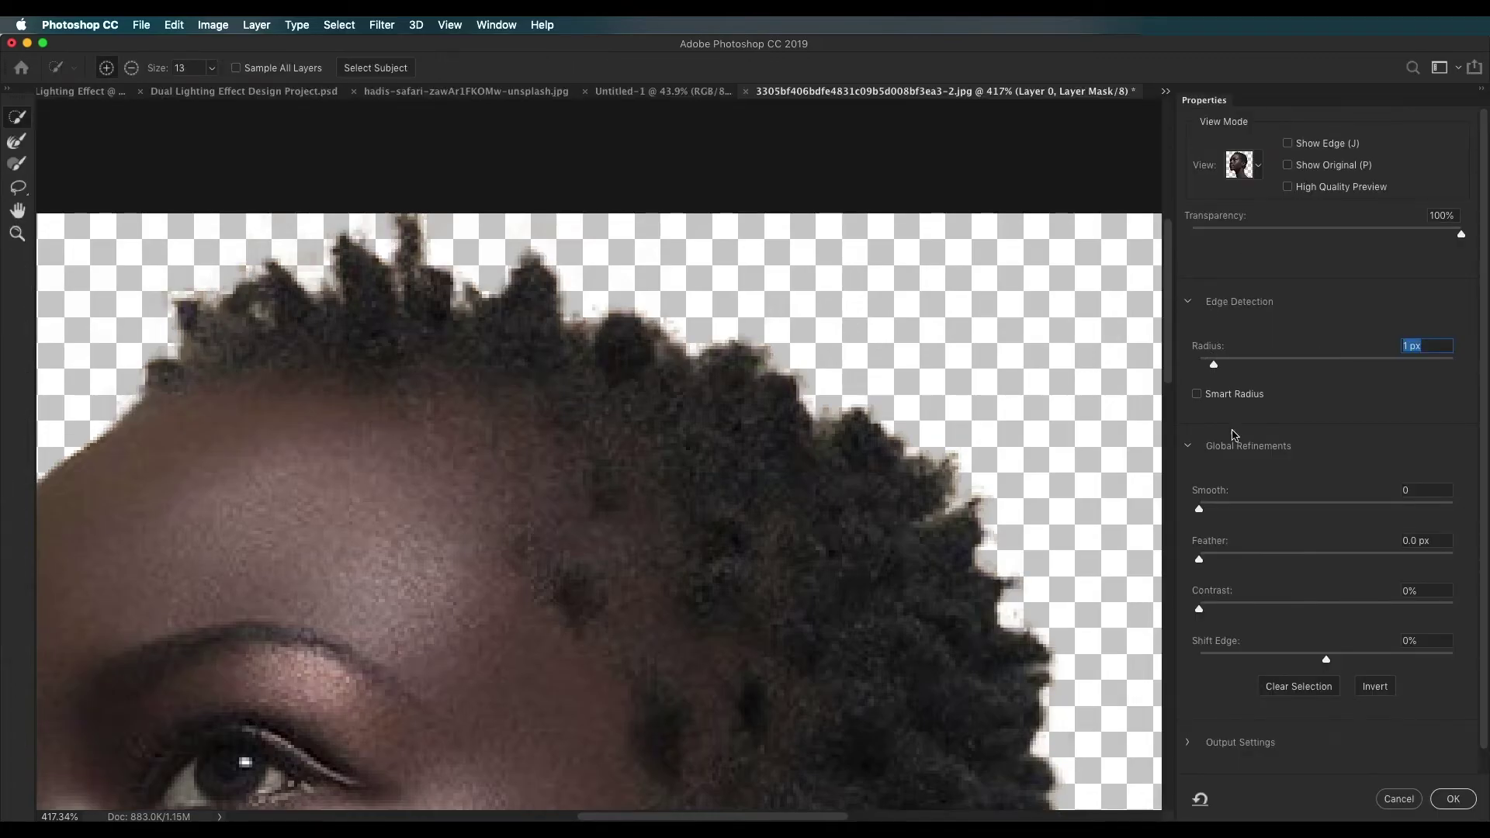
pyautogui.click(1225, 509)
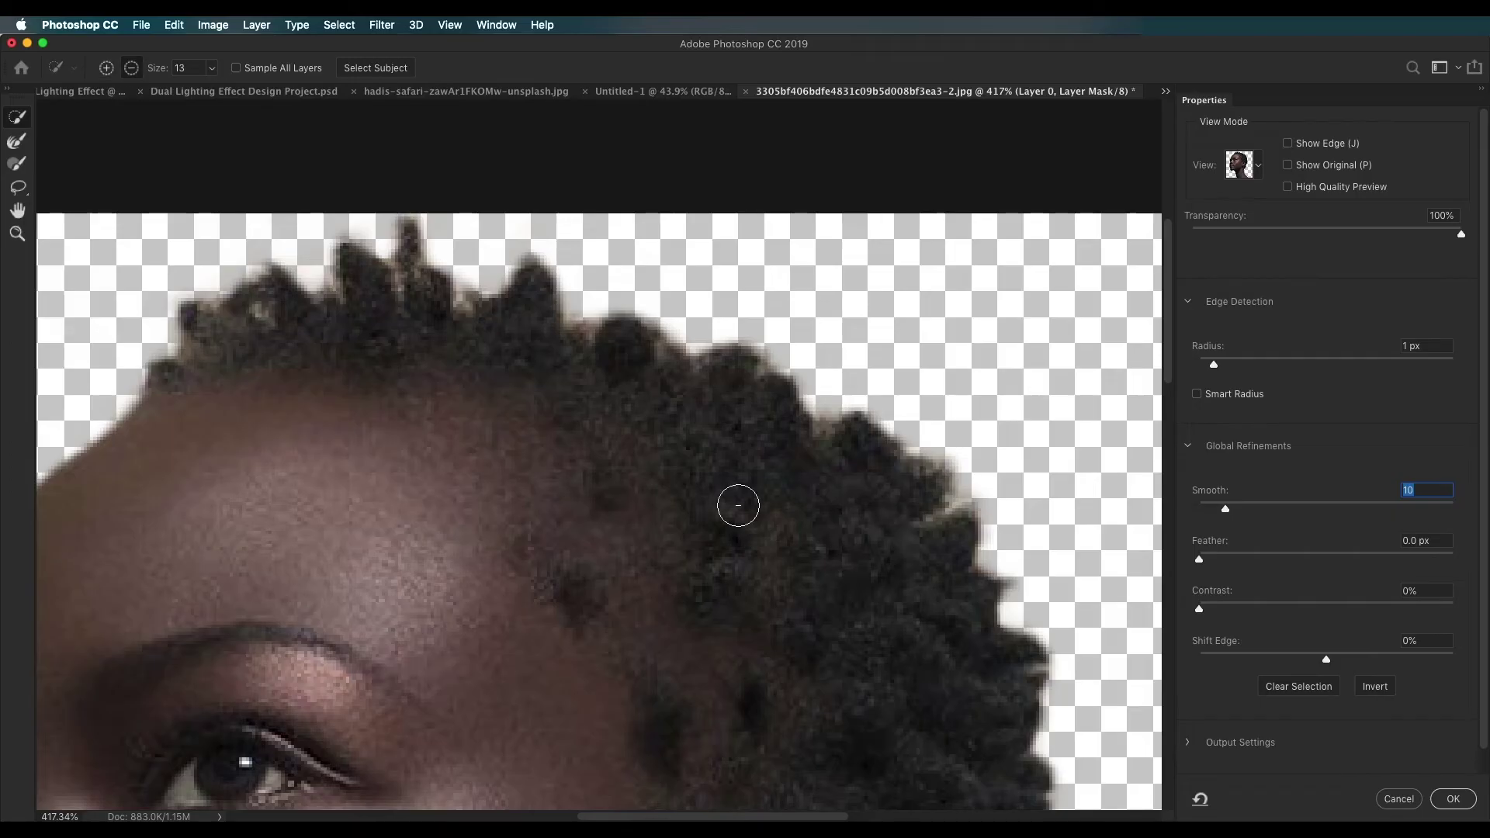
# Step: Set Shift Edge to -15% and apply the mask refinement
pyautogui.scroll(-10, 739, 506)
pyautogui.scroll(7, 743, 460)
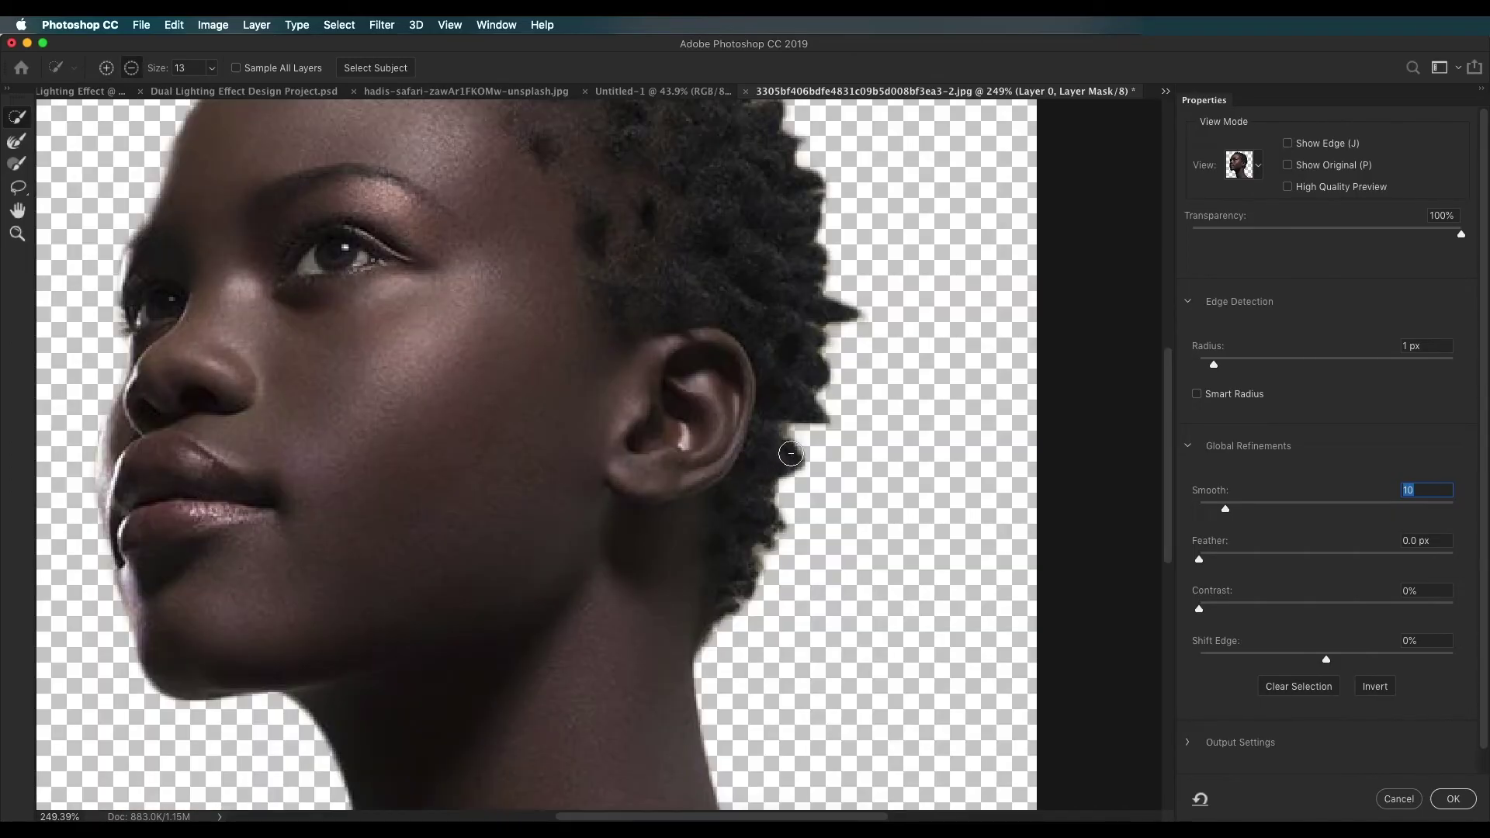
pyautogui.scroll(3, 754, 455)
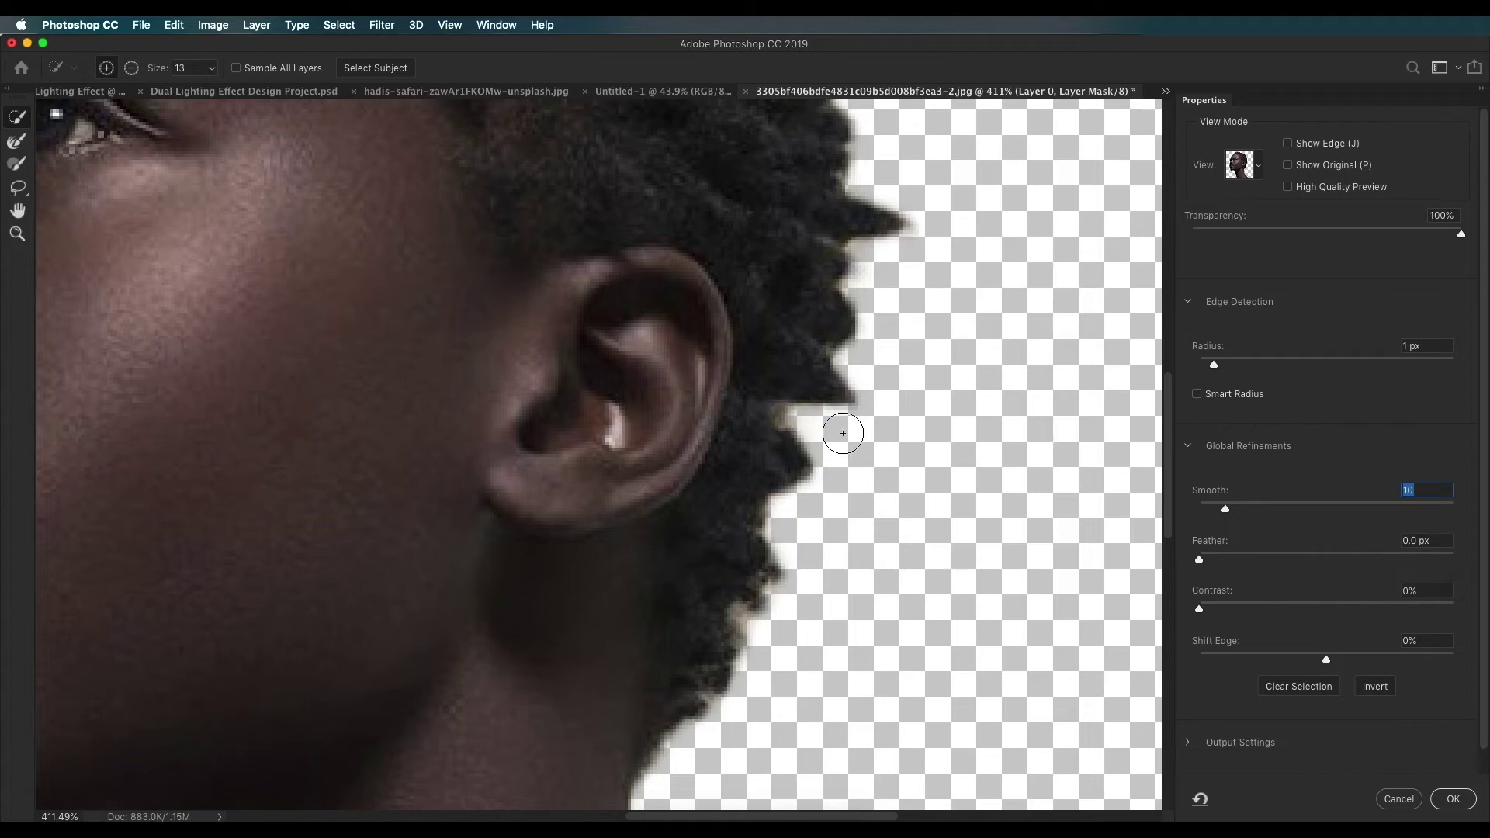
pyautogui.moveTo(1313, 660); pyautogui.dragTo(1306, 659)
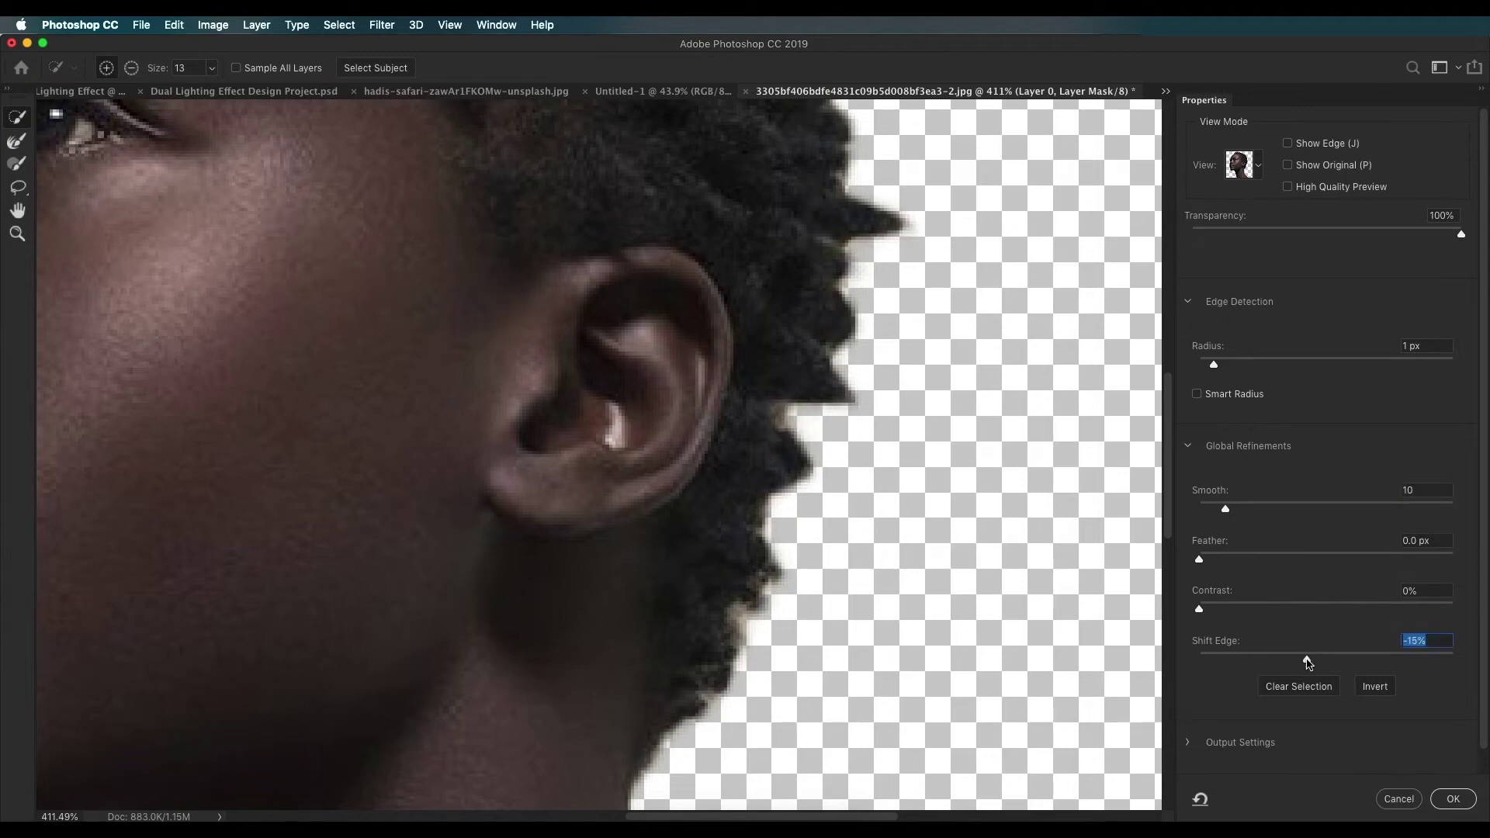
pyautogui.press('super+0')
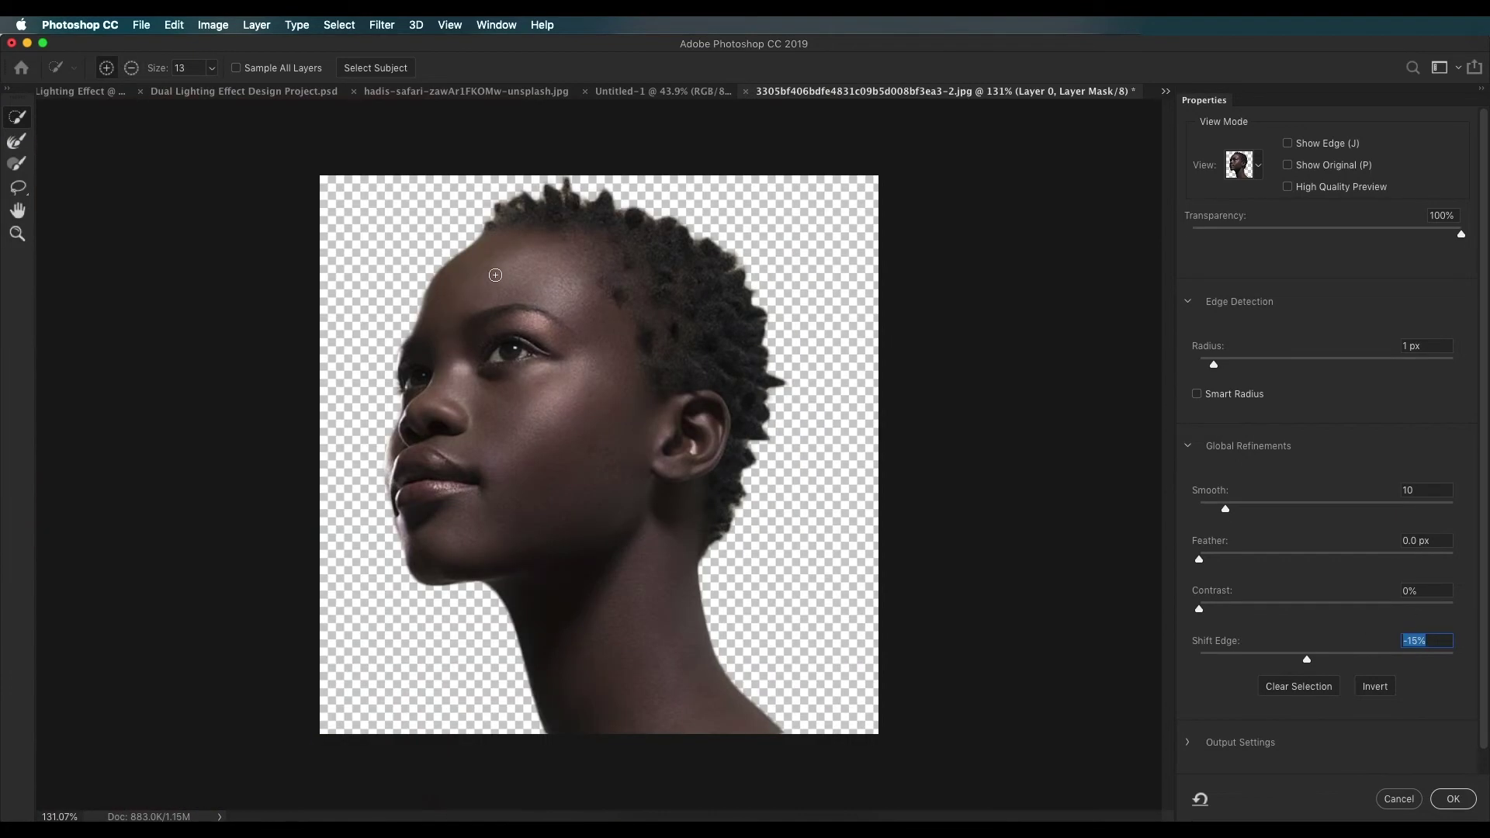
pyautogui.click(1452, 799)
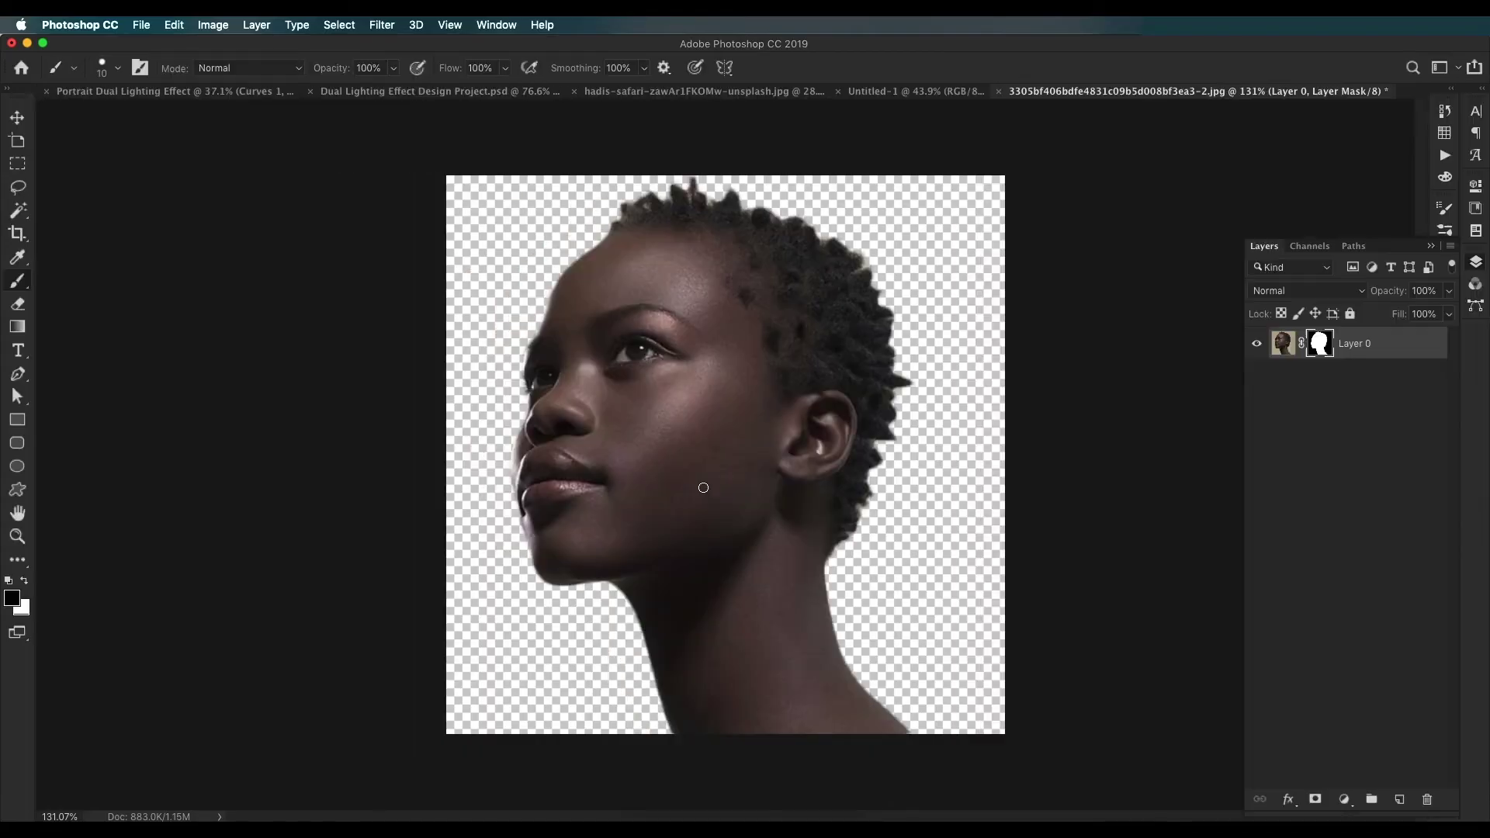
# Step: Move the cut-out woman into the Untitled-1 document and convert her layer to a smart object
pyautogui.scroll(-3, 702, 485)
pyautogui.scroll(5, 709, 474)
pyautogui.scroll(-6, 709, 474)
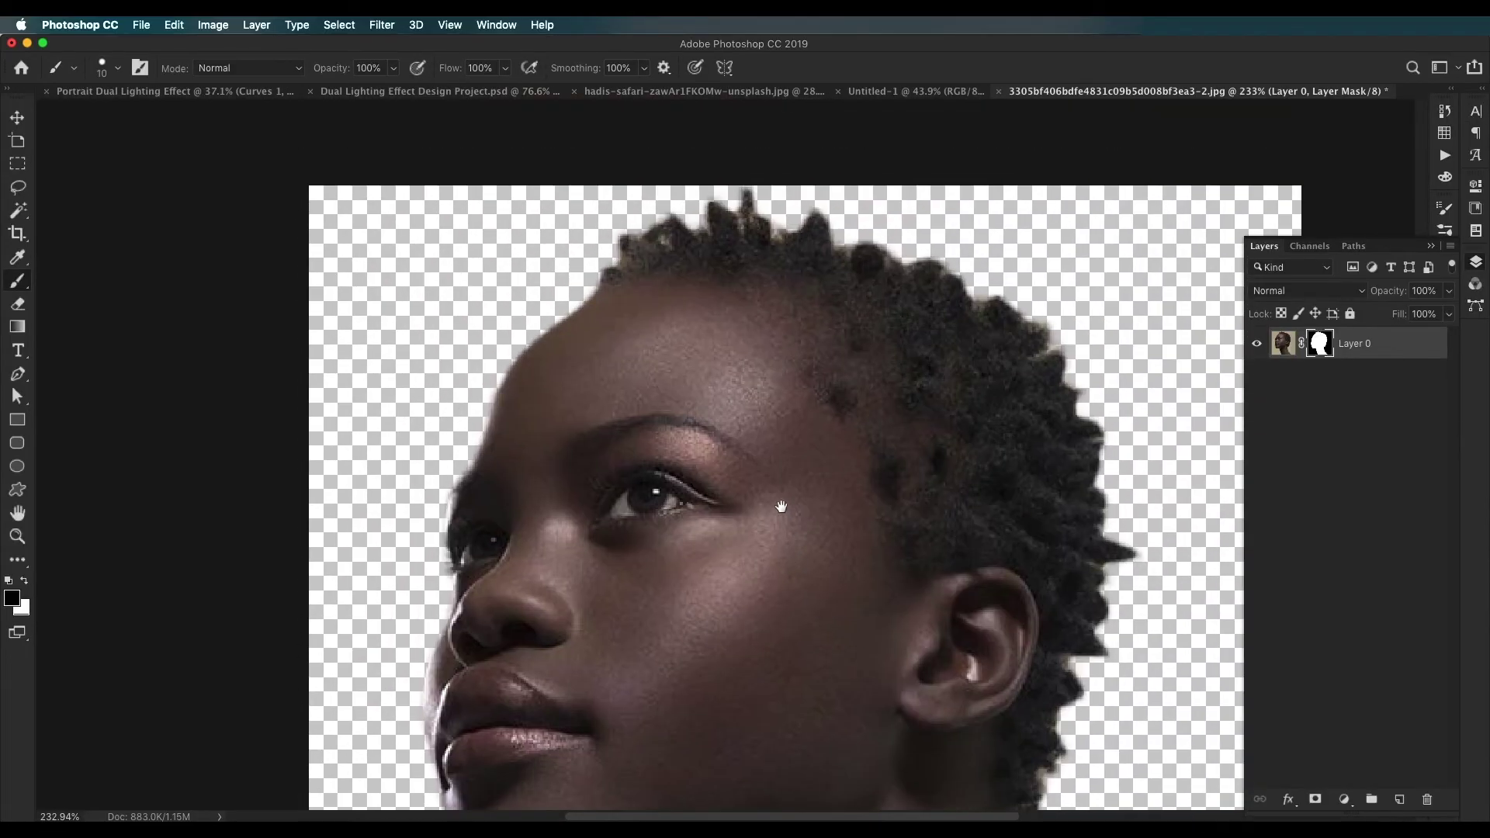
pyautogui.press('v')
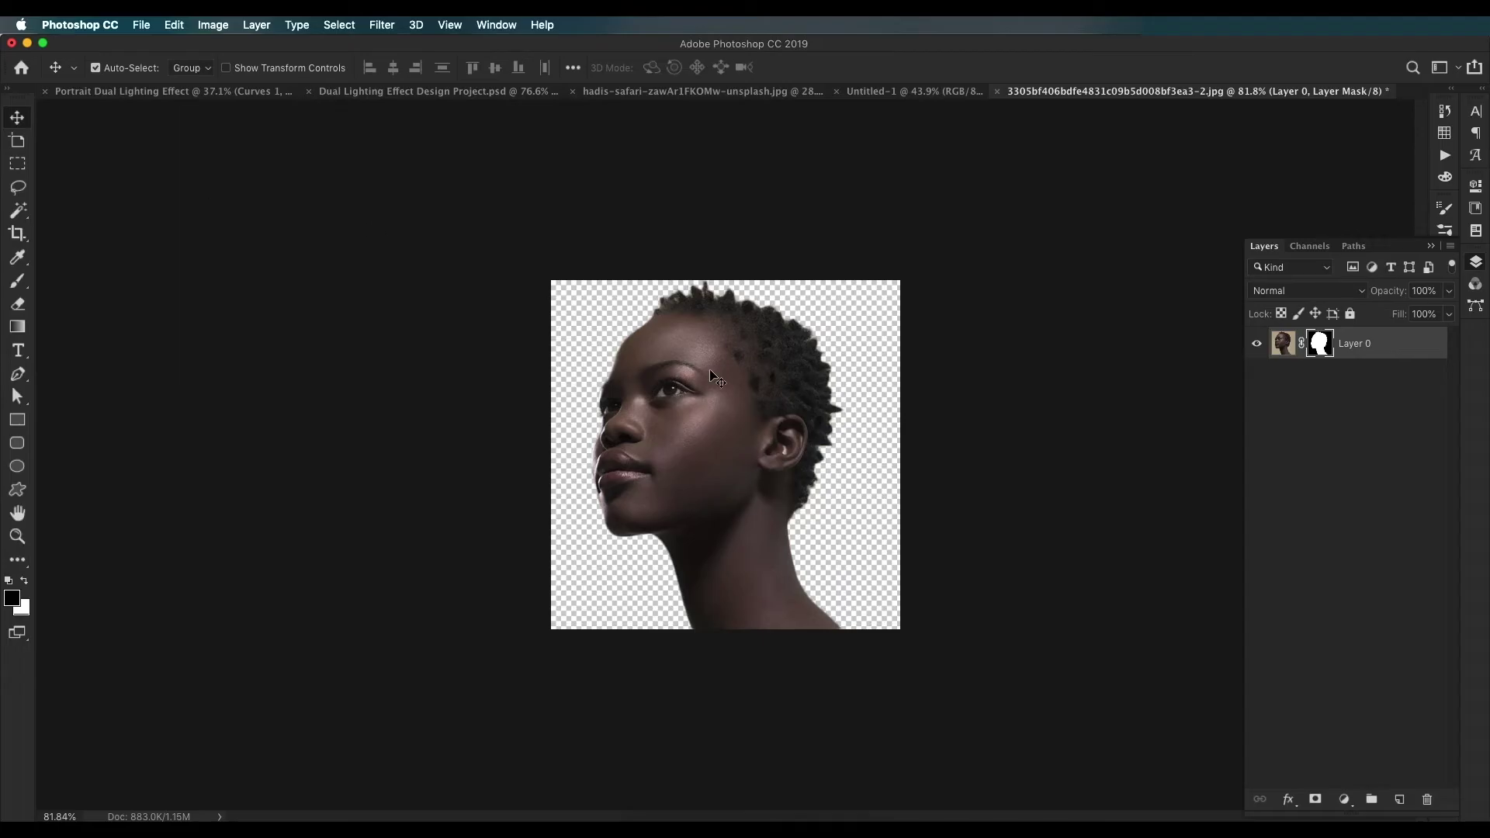
pyautogui.moveTo(702, 392); pyautogui.dragTo(746, 513)
pyautogui.rightClick(1409, 341)
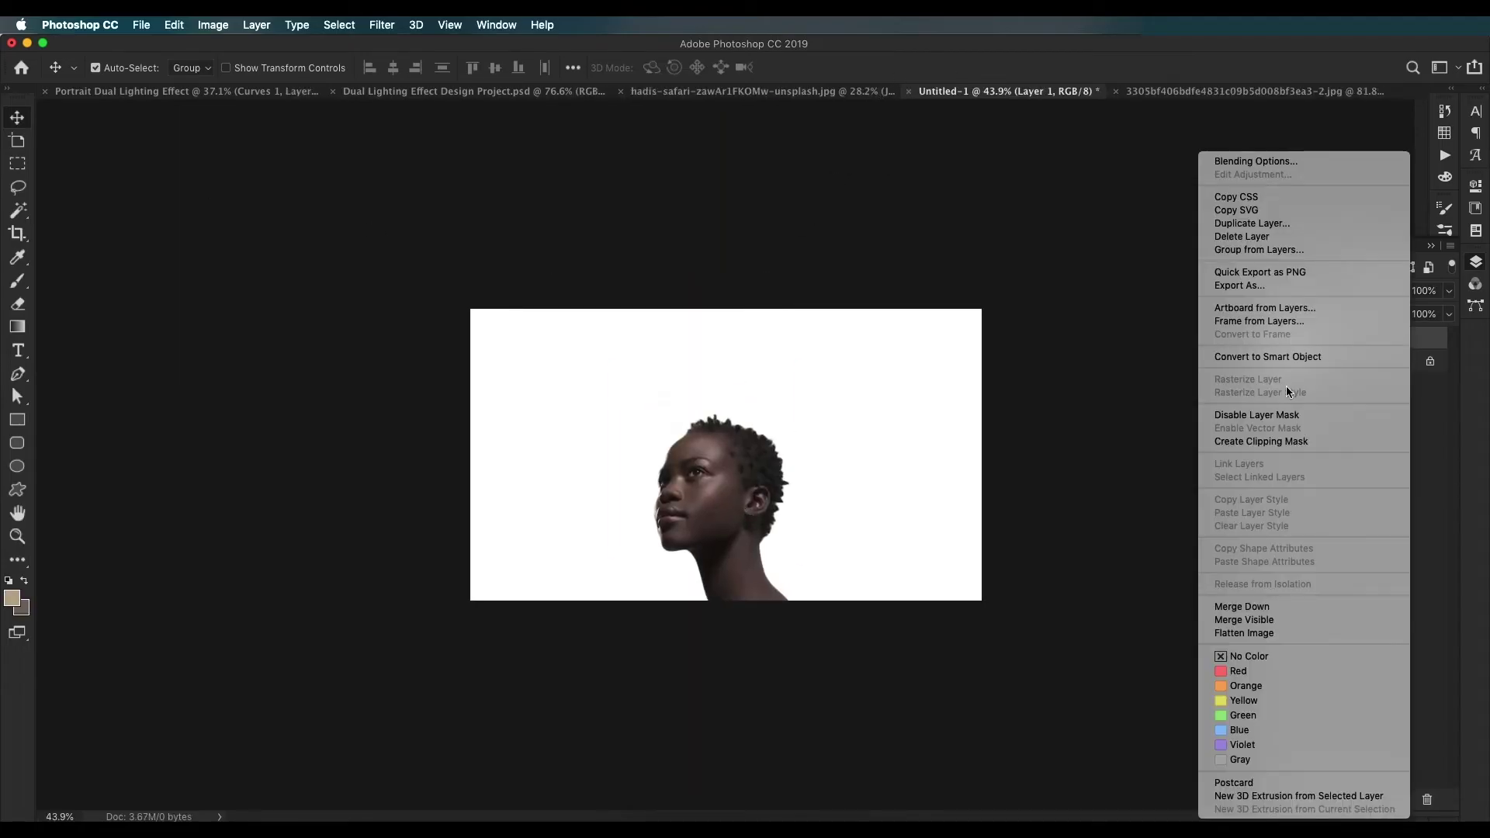
pyautogui.click(1261, 364)
# Step: Enlarge the woman to nearly the full canvas height and position her near the center, with her neck meeting the lower edge
pyautogui.press('super+t')
pyautogui.moveTo(819, 413); pyautogui.dragTo(917, 351)
pyautogui.moveTo(839, 456); pyautogui.dragTo(821, 451)
pyautogui.press('Return')
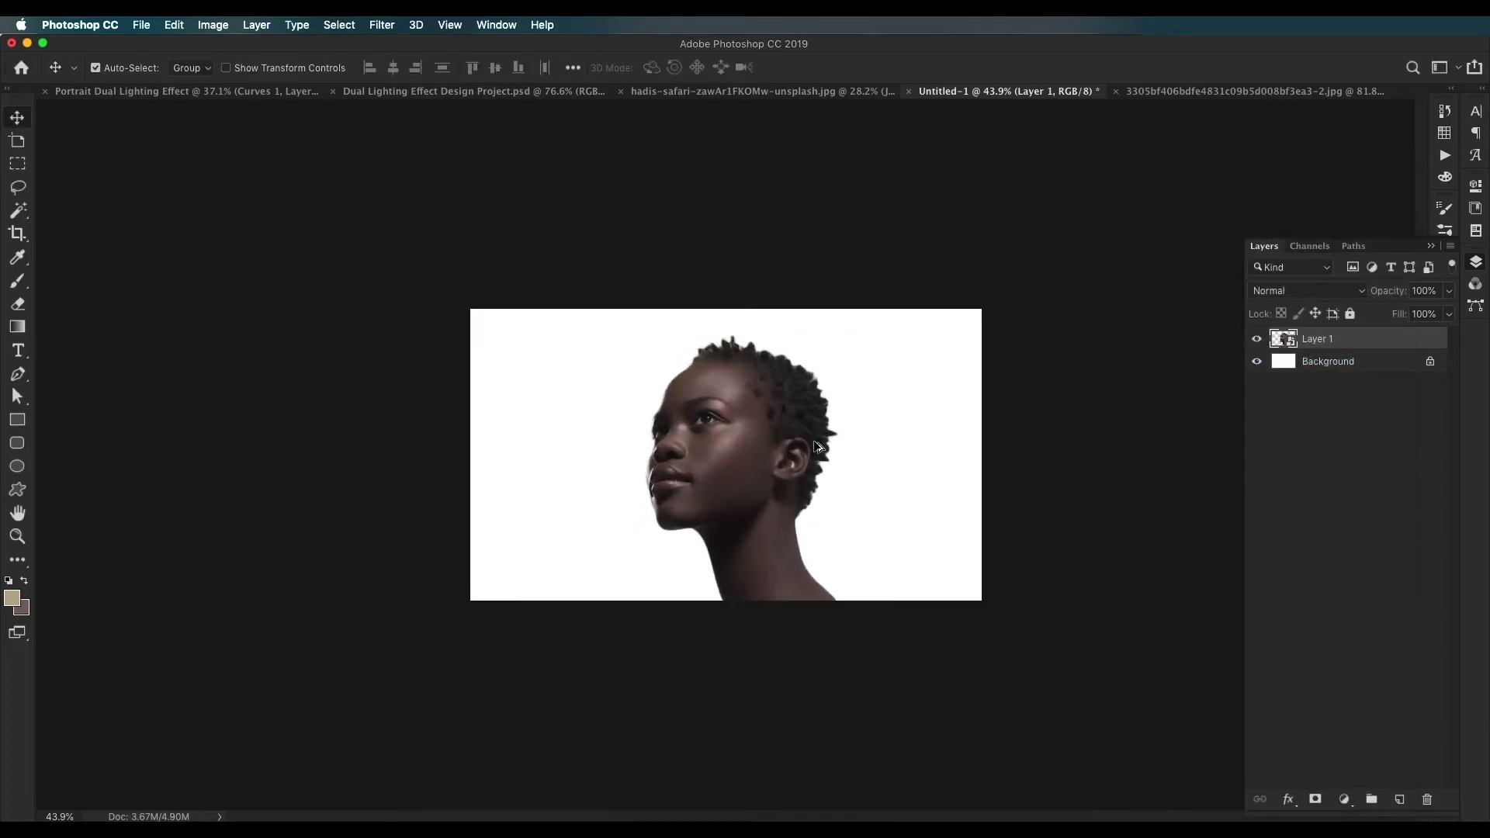
pyautogui.scroll(5, 818, 448)
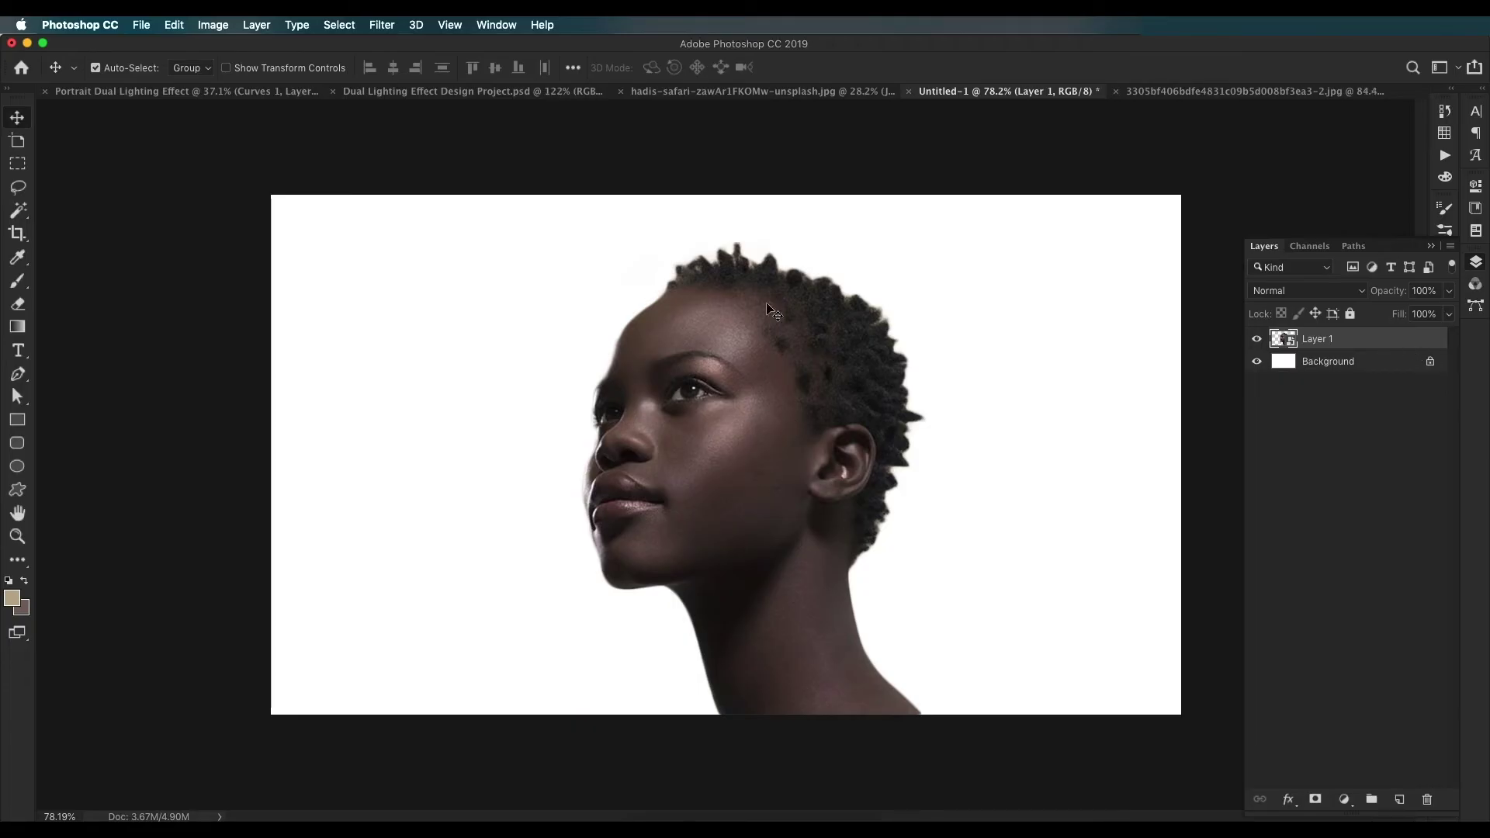
# Step: Flip the canvas horizontally so the woman faces right
pyautogui.scroll(-8, 687, 428)
pyautogui.scroll(12, 725, 384)
pyautogui.scroll(-8, 979, 508)
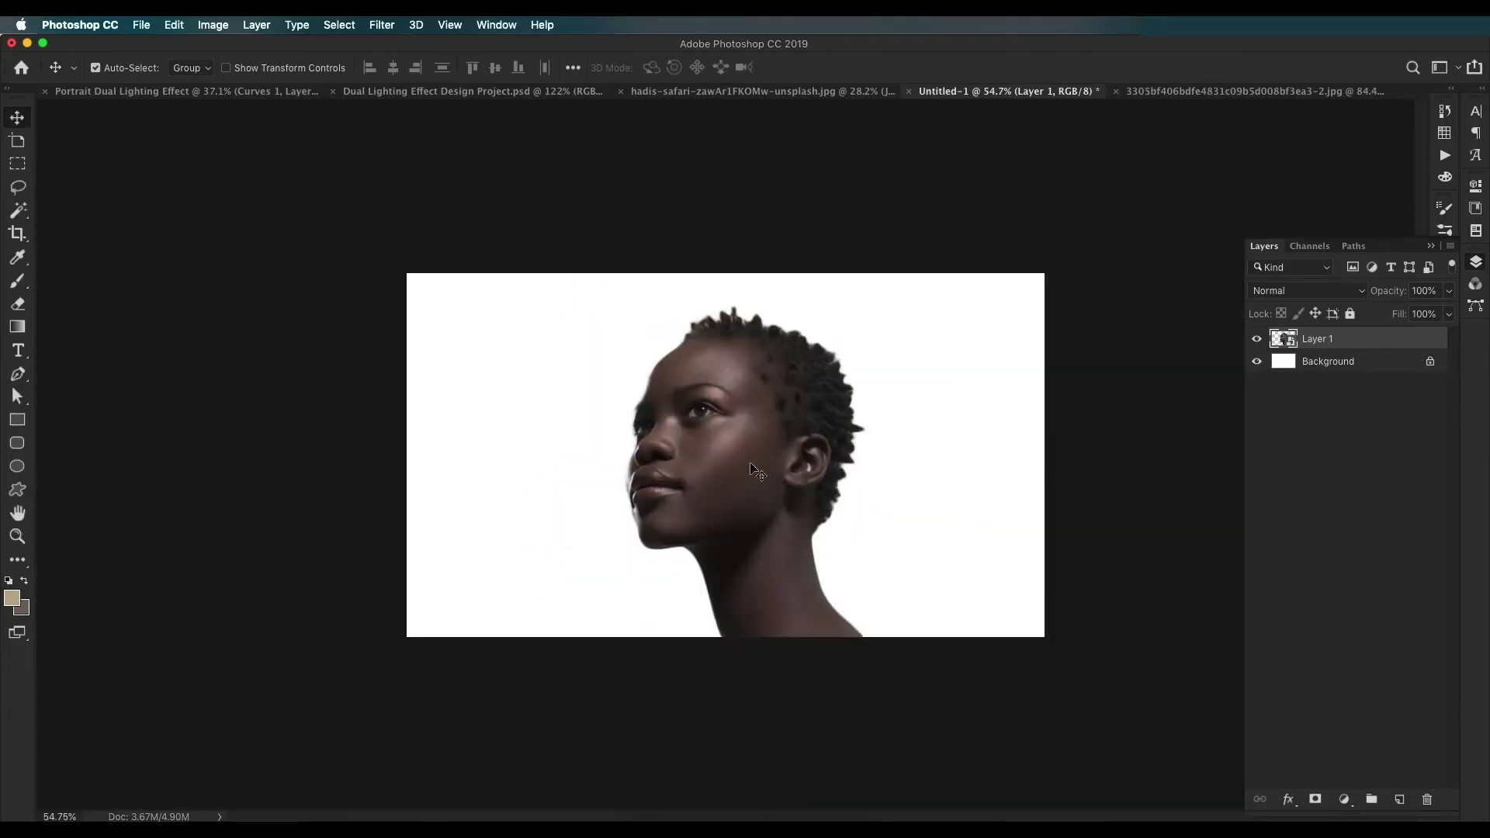
pyautogui.click(214, 26)
pyautogui.moveTo(280, 180)
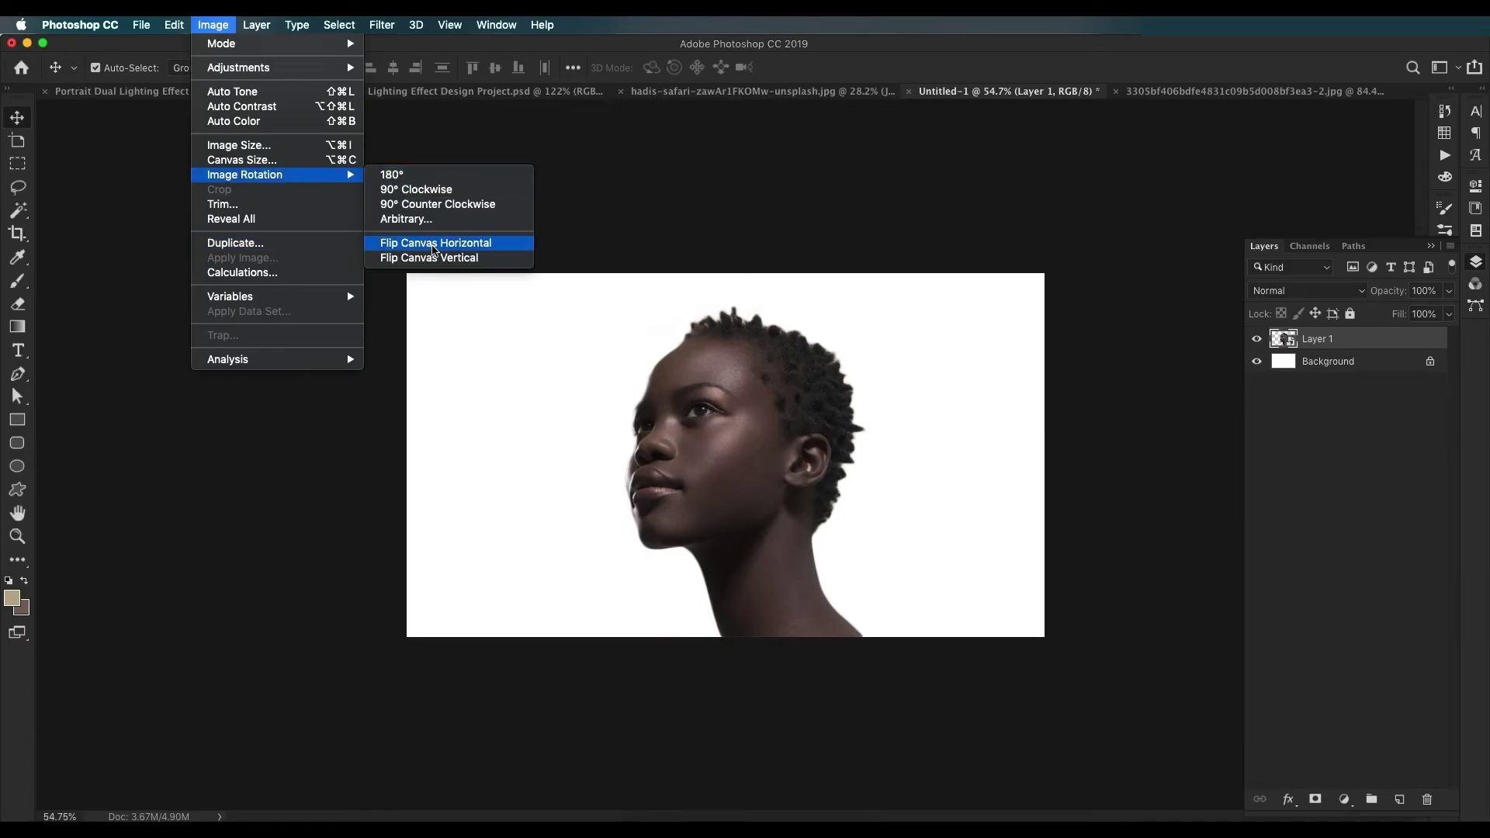
pyautogui.click(434, 243)
pyautogui.scroll(-2, 799, 501)
pyautogui.scroll(2, 799, 503)
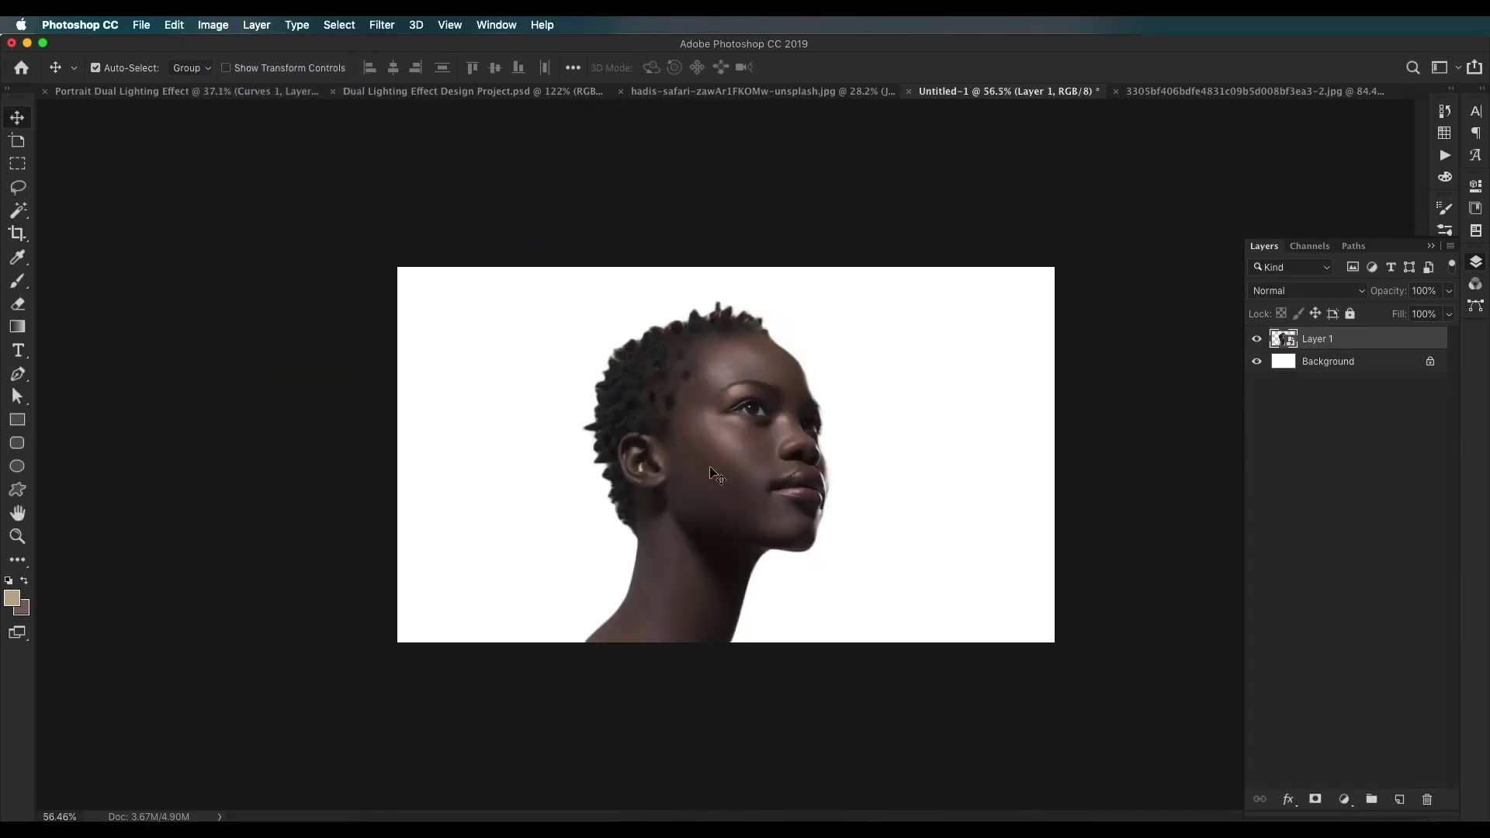
pyautogui.moveTo(733, 417); pyautogui.dragTo(802, 477)
pyautogui.scroll(2, 800, 475)
# Step: Add a gradient fill layer above the woman and set its first color stop to purple c700df
pyautogui.click(1344, 799)
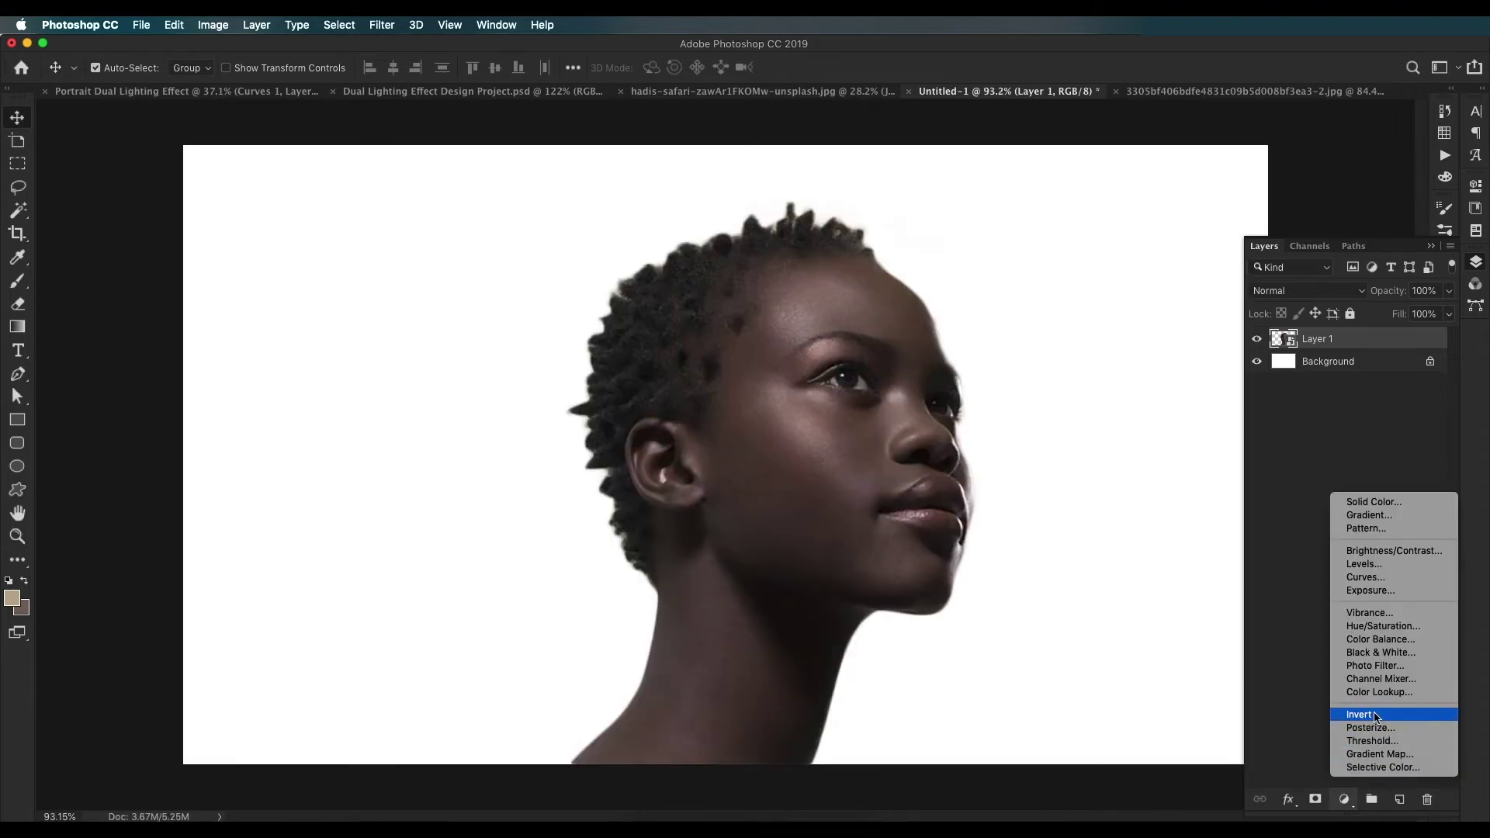
pyautogui.click(1378, 516)
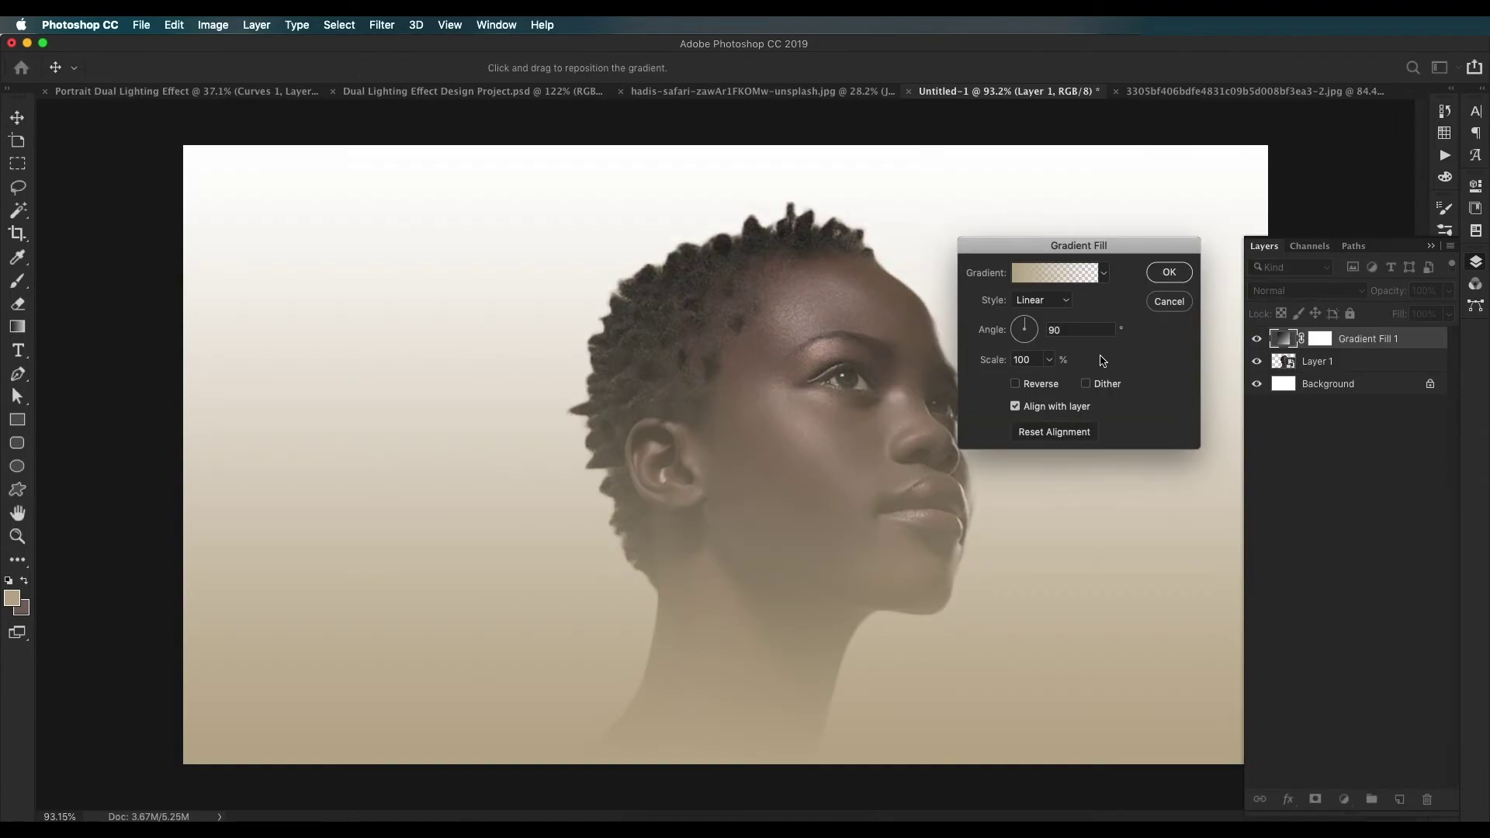
pyautogui.click(1043, 277)
pyautogui.doubleClick(989, 574)
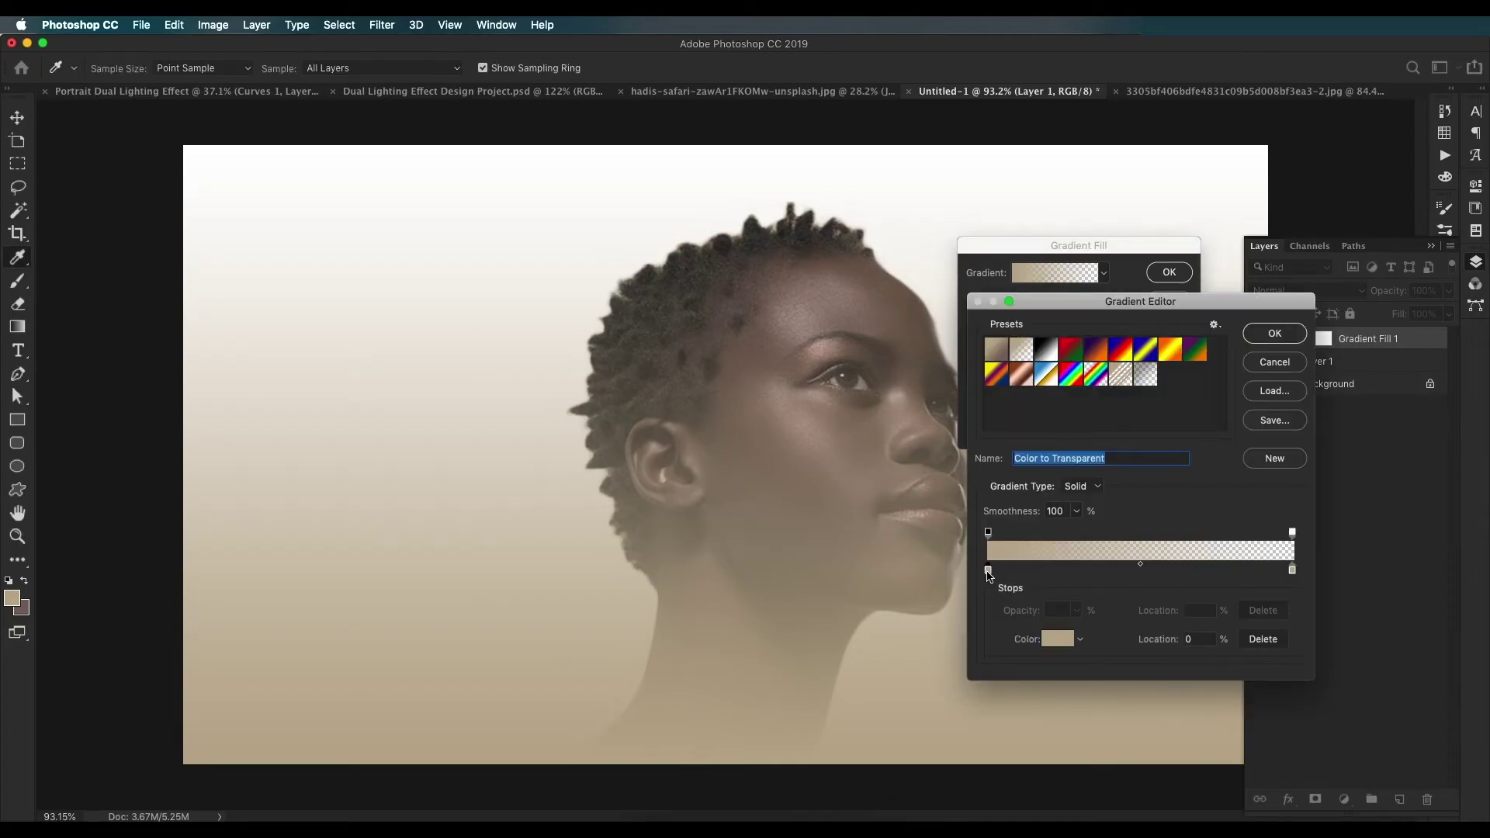
pyautogui.moveTo(1014, 646); pyautogui.dragTo(1019, 604)
pyautogui.click(998, 590)
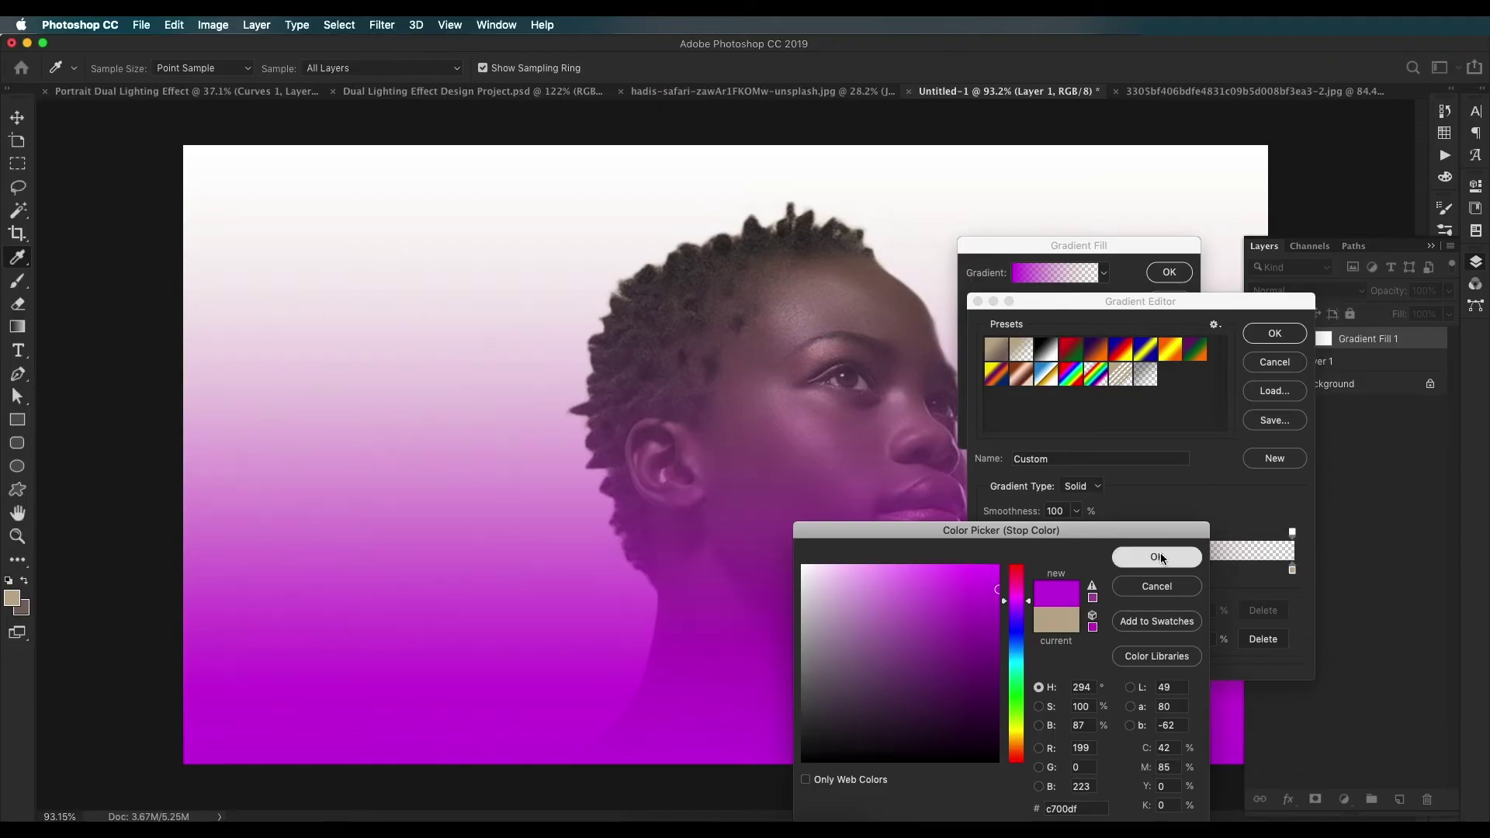
pyautogui.click(1158, 557)
# Step: Remove the gradient's second color stop, move the transparent opacity stop to 60% and shift the opaque stop inward
pyautogui.moveTo(1291, 573); pyautogui.dragTo(1418, 693)
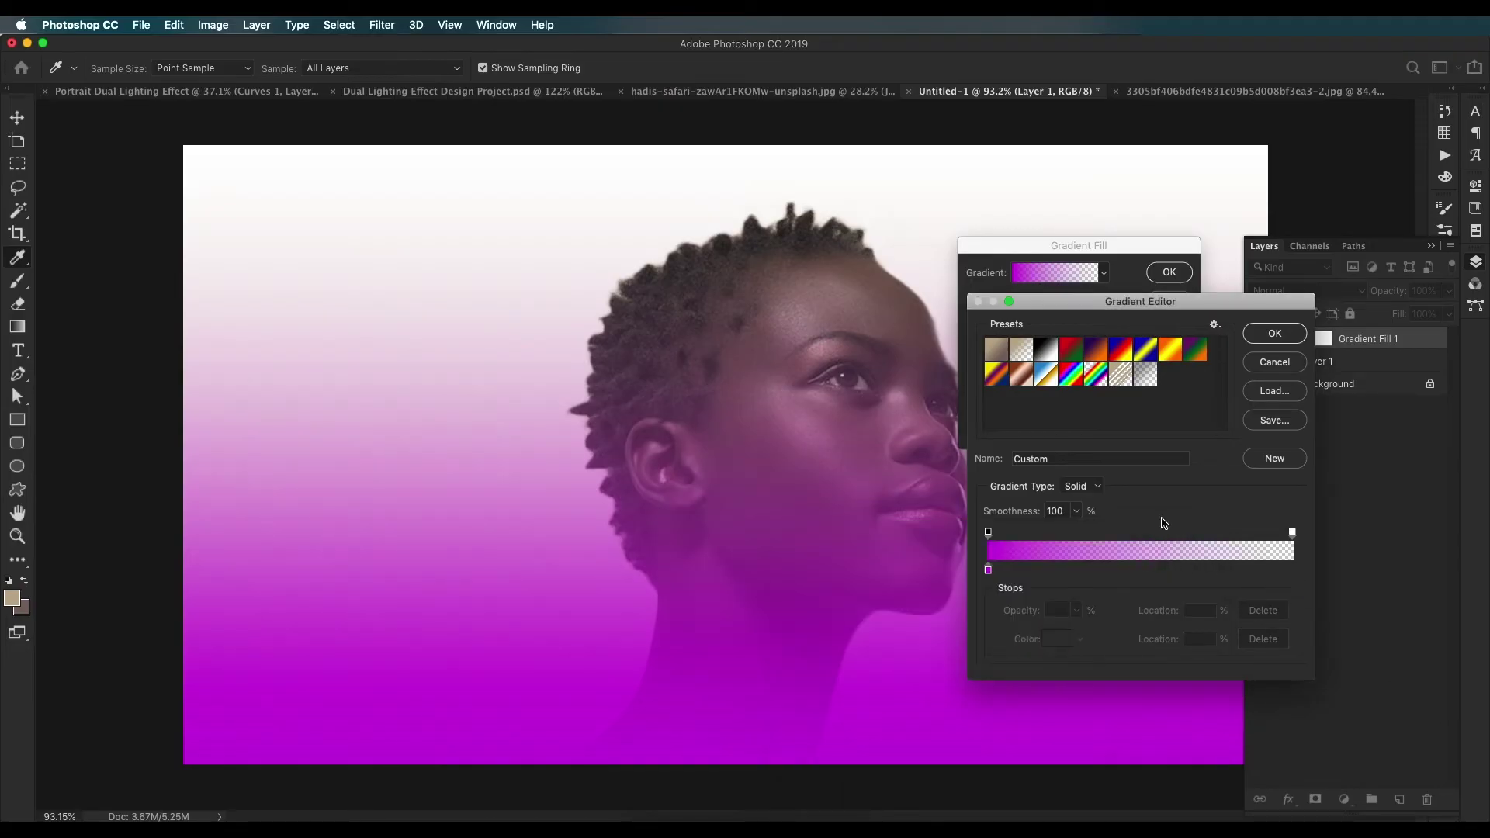
pyautogui.moveTo(1291, 535); pyautogui.dragTo(1169, 533)
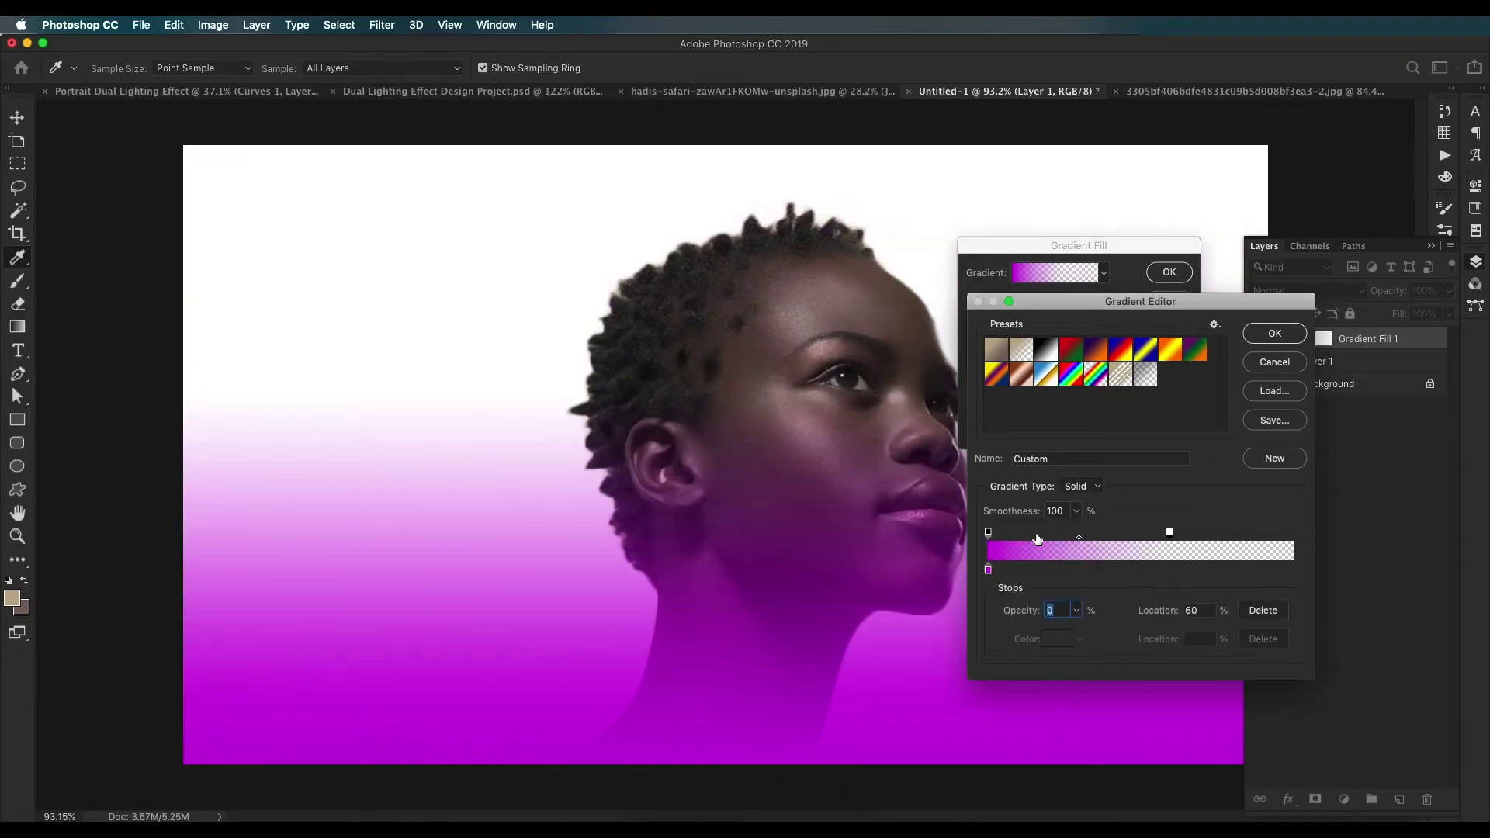
pyautogui.click(988, 571)
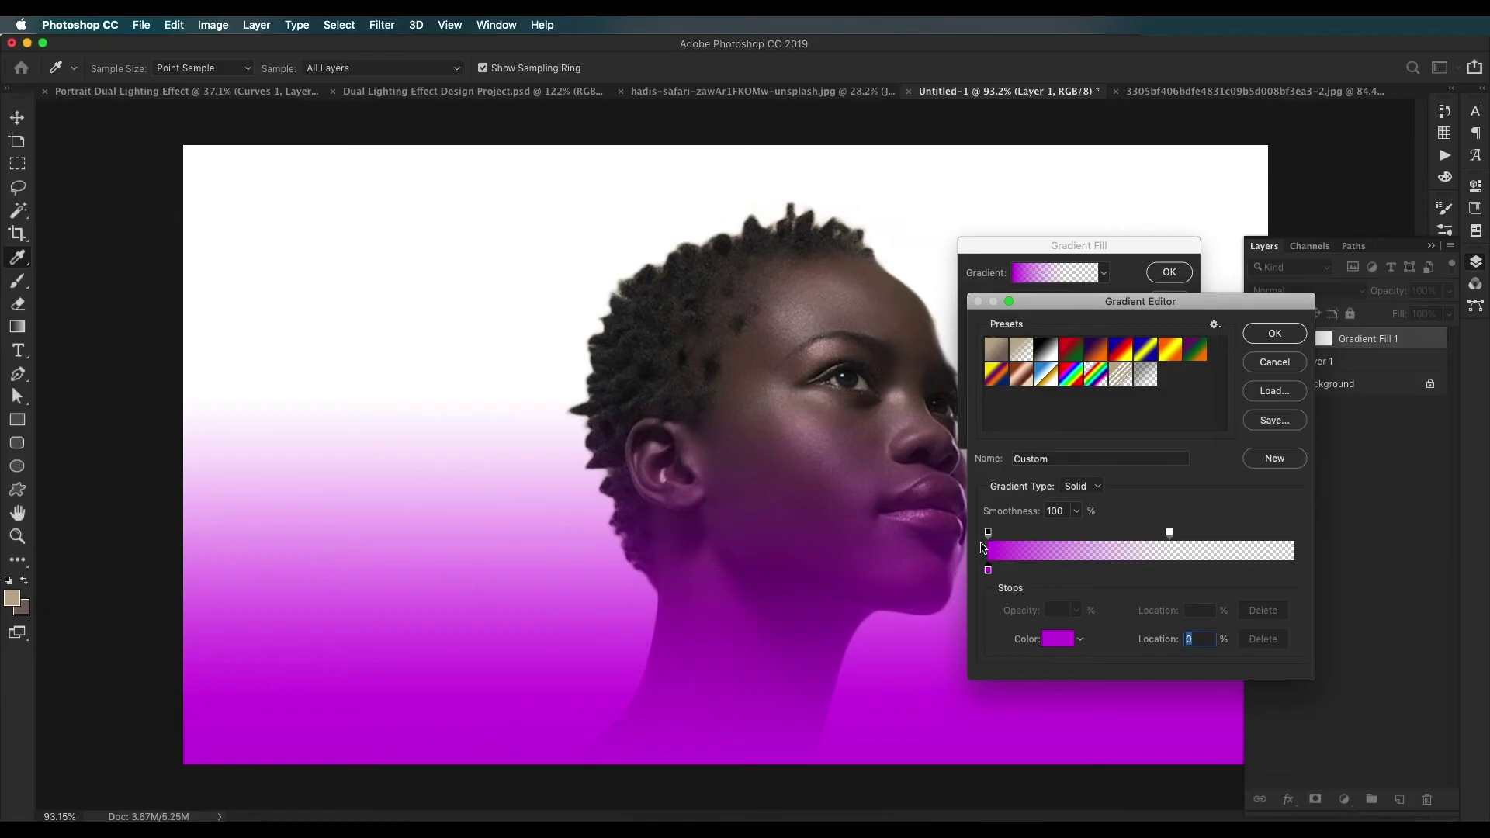
pyautogui.moveTo(989, 535); pyautogui.dragTo(1064, 536)
pyautogui.click(1288, 335)
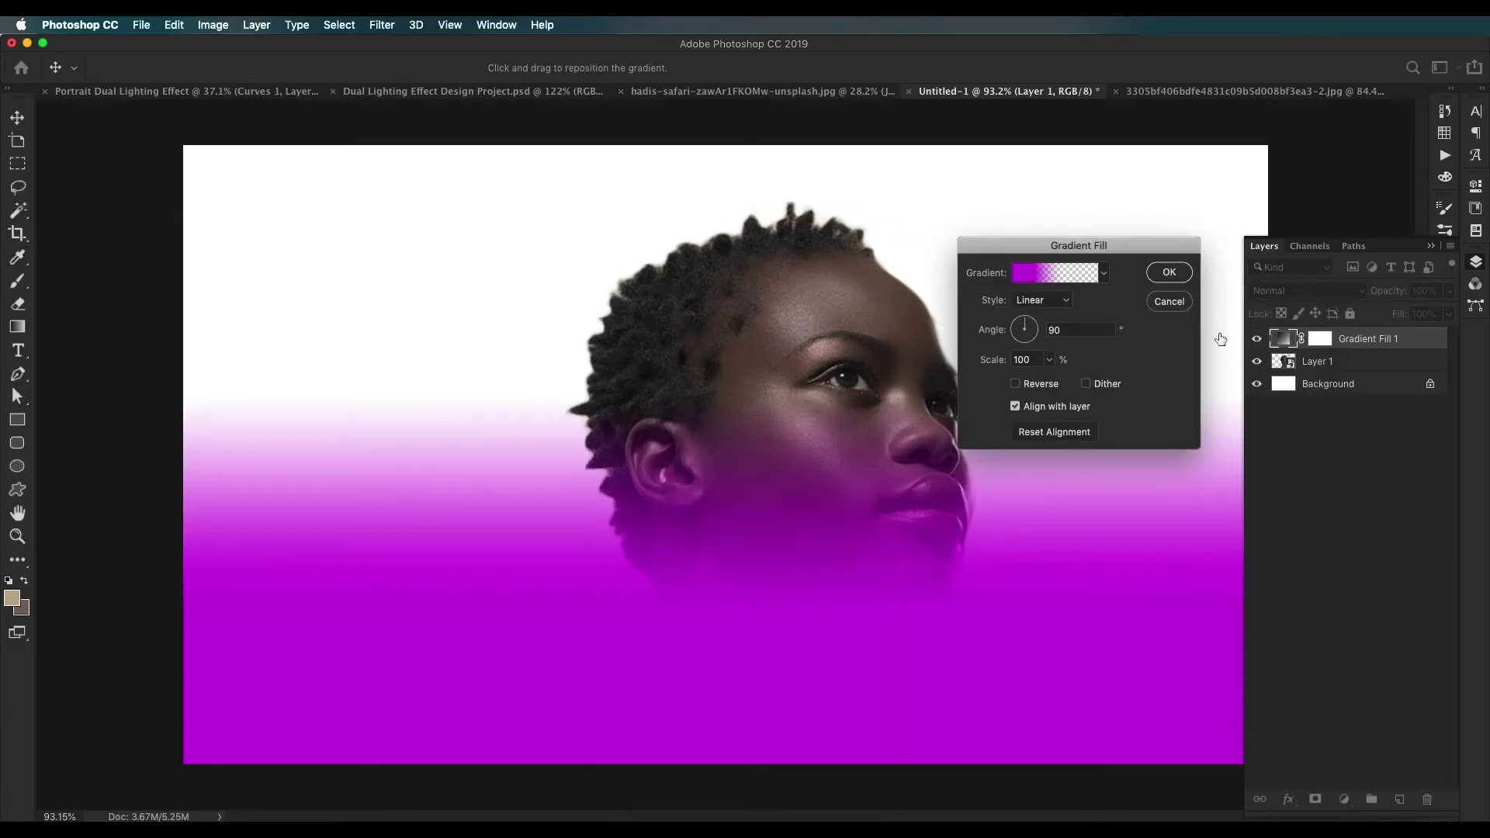
# Step: Set the purple gradient's angle to 0° and fine-tune its opacity stops, with the transparent one at 71%
pyautogui.doubleClick(1045, 332)
pyautogui.write('0')
pyautogui.click(1056, 272)
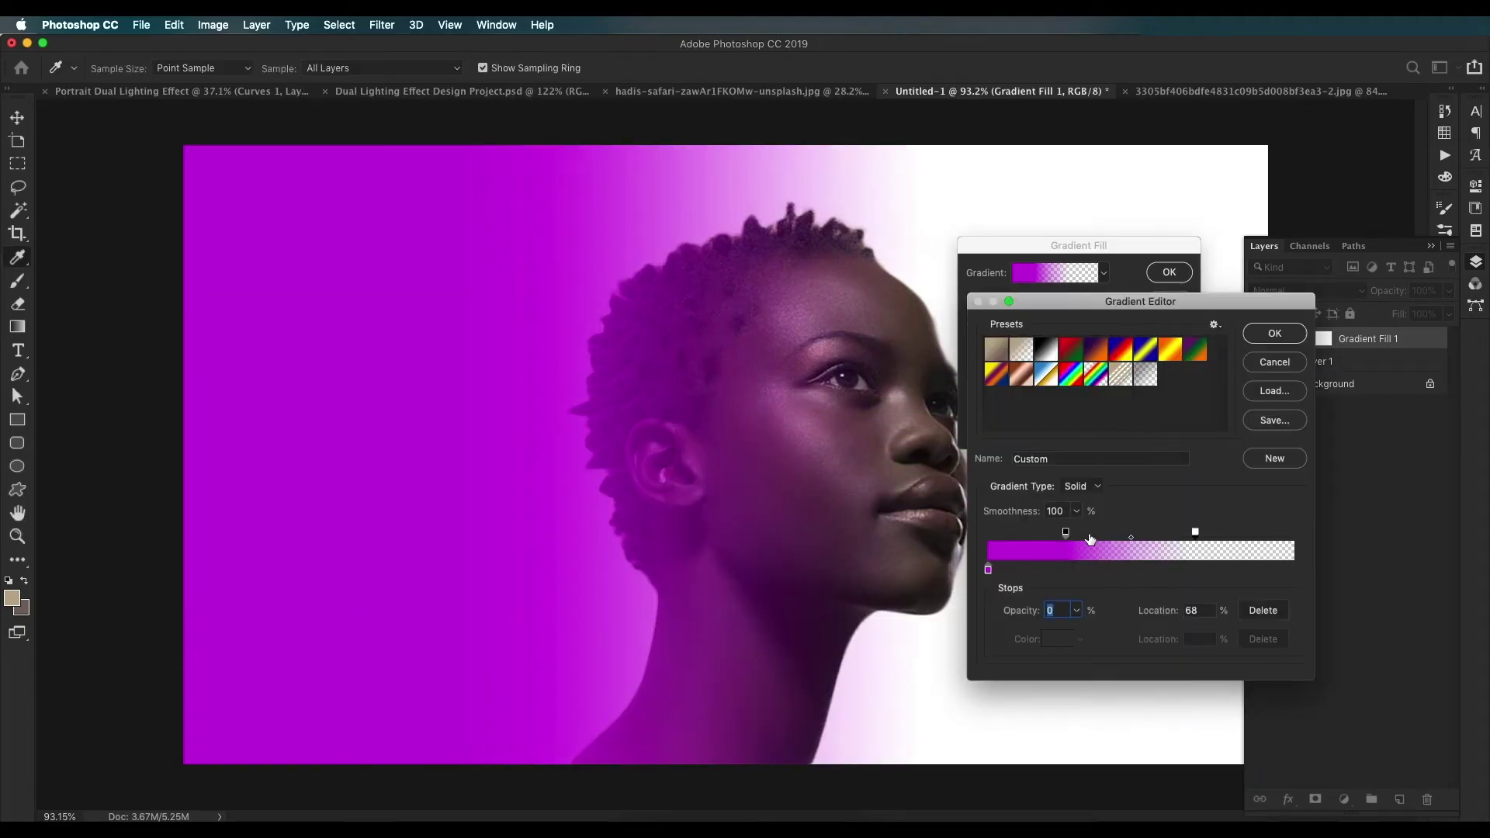
pyautogui.moveTo(1066, 535); pyautogui.dragTo(1090, 535)
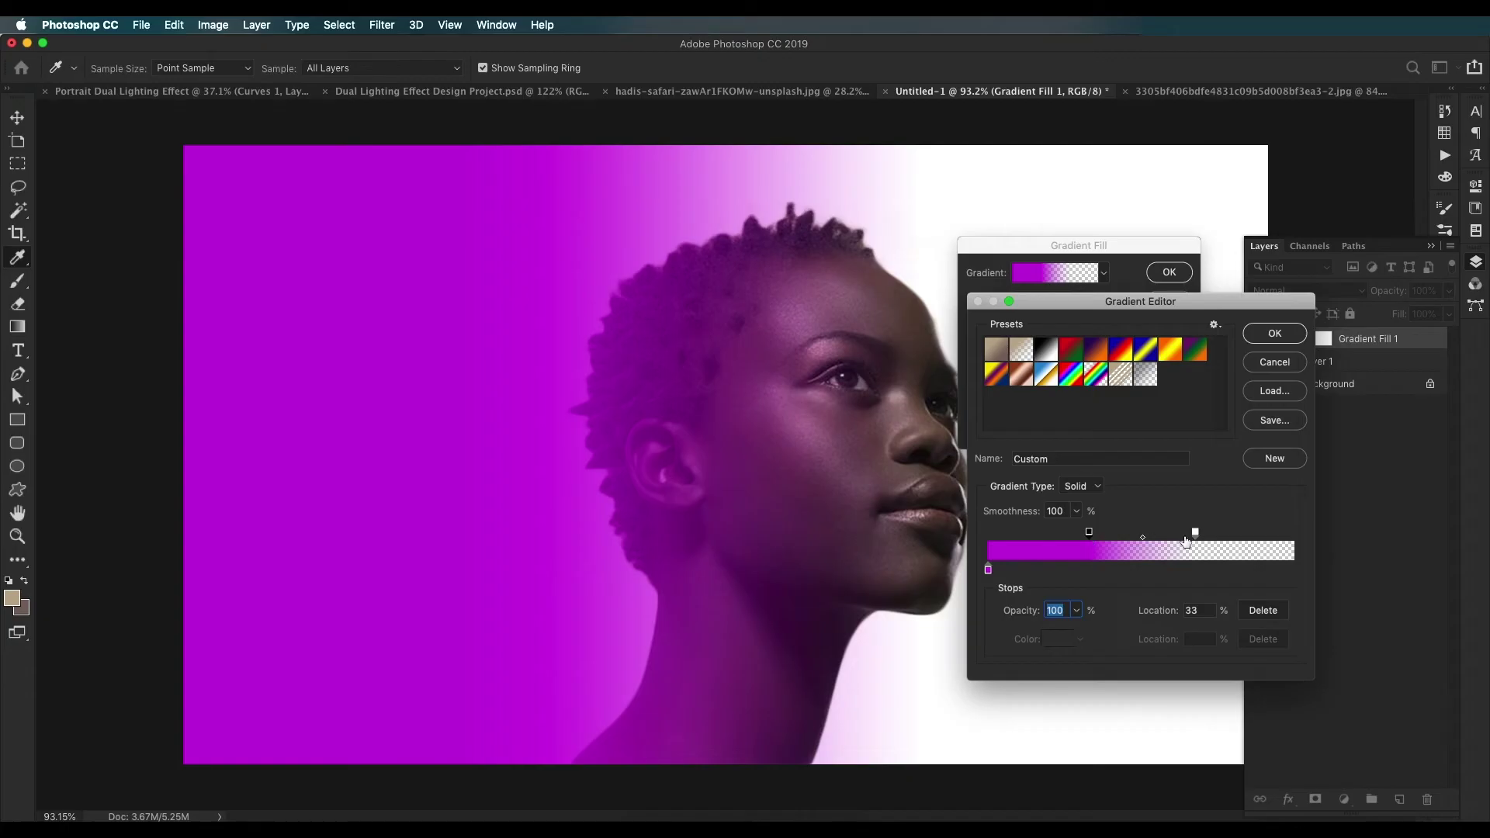
pyautogui.moveTo(1195, 535); pyautogui.dragTo(1205, 535)
pyautogui.moveTo(1147, 536)
pyautogui.mouseDown()
pyautogui.moveTo(1183, 534)
pyautogui.moveTo(1145, 537)
pyautogui.mouseUp()
pyautogui.click(1160, 538)
pyautogui.moveTo(1088, 534)
pyautogui.mouseDown()
pyautogui.moveTo(1052, 534)
pyautogui.moveTo(1083, 534)
pyautogui.mouseUp()
pyautogui.moveTo(1143, 537)
pyautogui.mouseDown()
pyautogui.moveTo(1128, 538)
pyautogui.moveTo(1153, 538)
pyautogui.mouseUp()
pyautogui.moveTo(1184, 534)
pyautogui.mouseDown()
pyautogui.moveTo(1197, 534)
pyautogui.moveTo(1149, 538)
pyautogui.moveTo(1205, 534)
pyautogui.mouseUp()
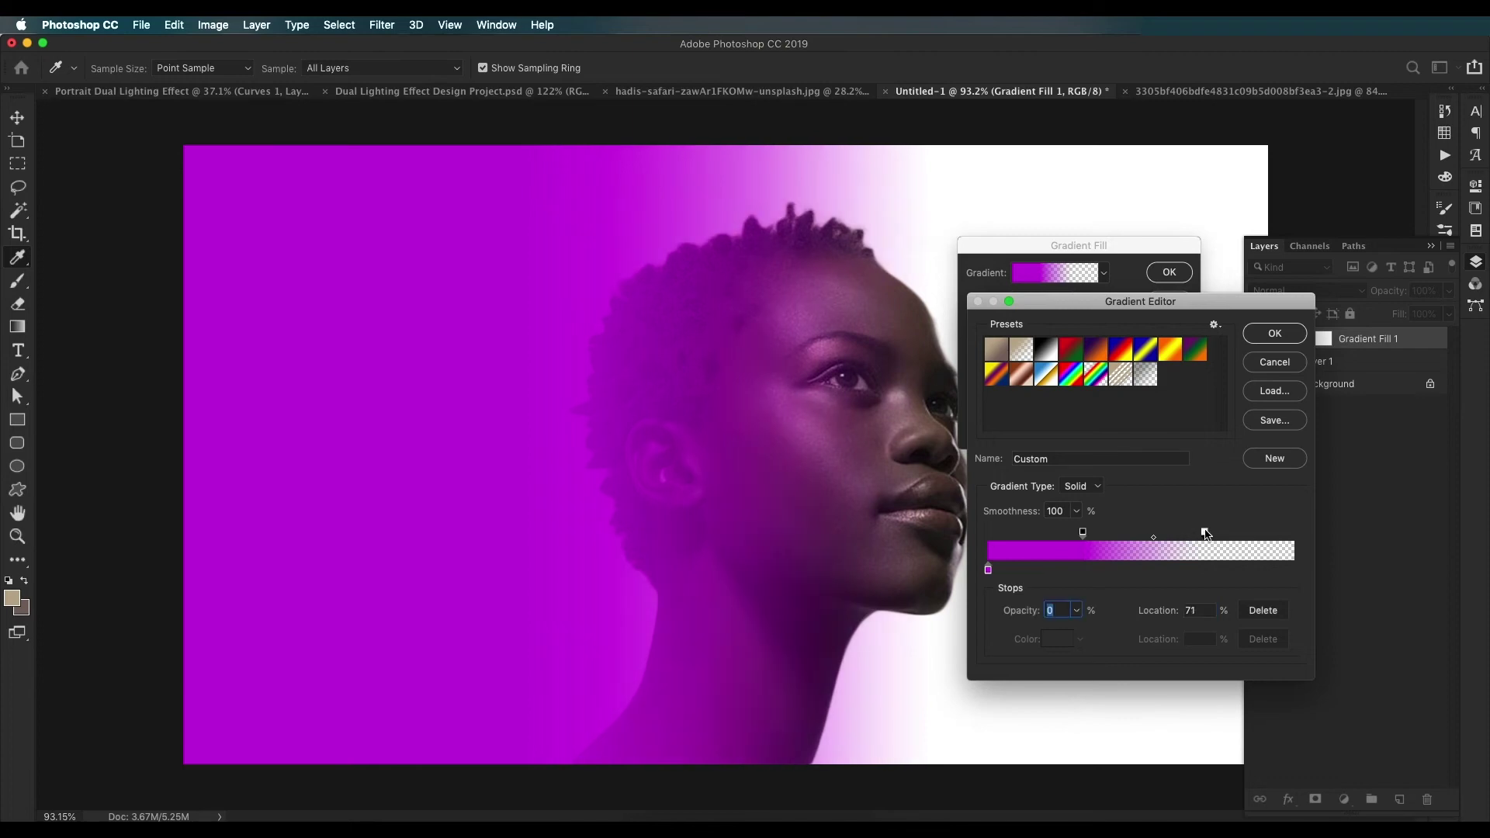
pyautogui.click(1271, 333)
pyautogui.click(1169, 272)
# Step: Set the purple gradient fill layer's blend mode to Color and duplicate the layer
pyautogui.click(1308, 292)
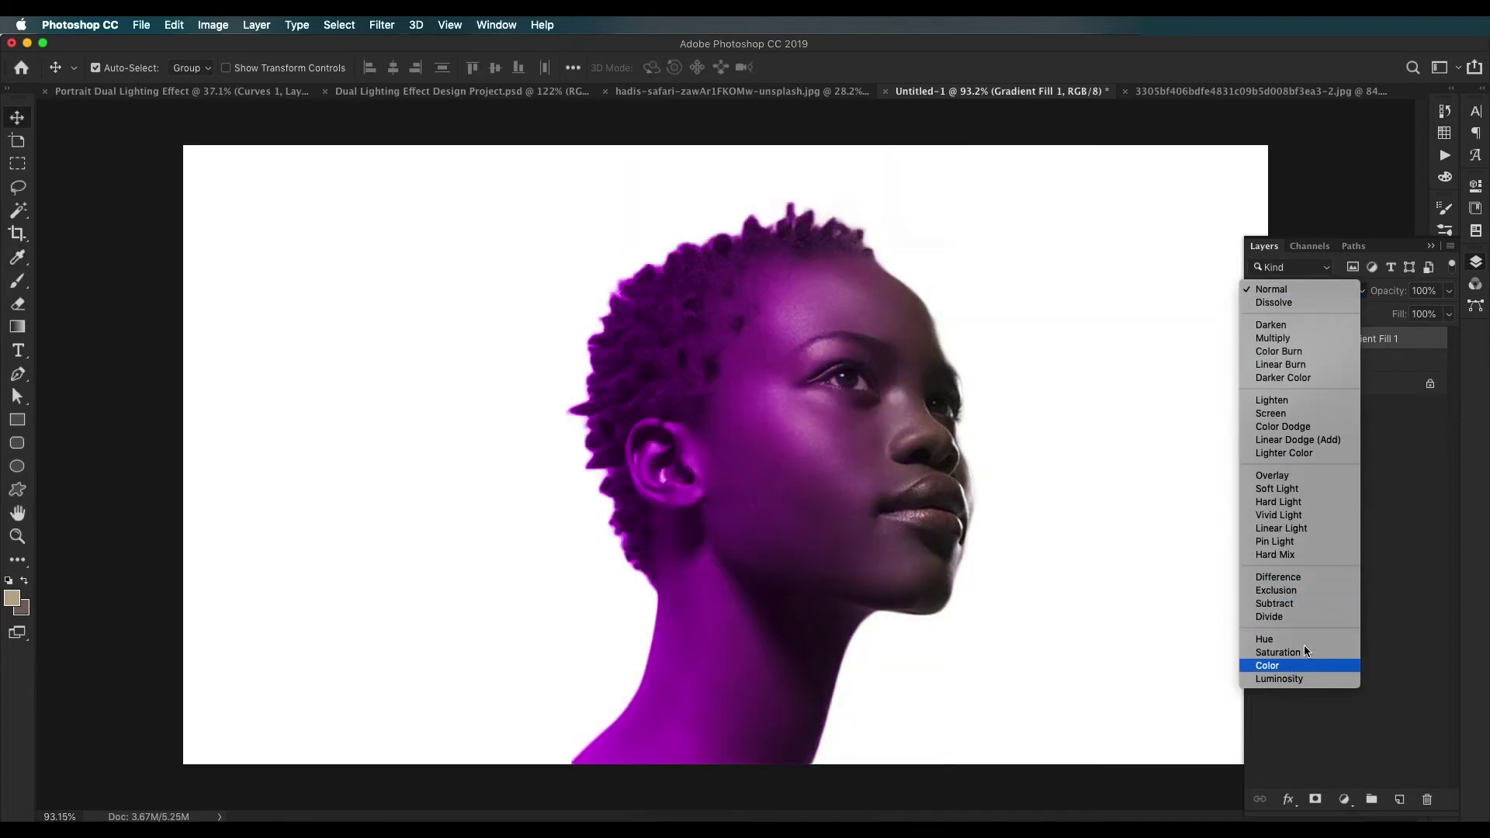
pyautogui.click(1305, 664)
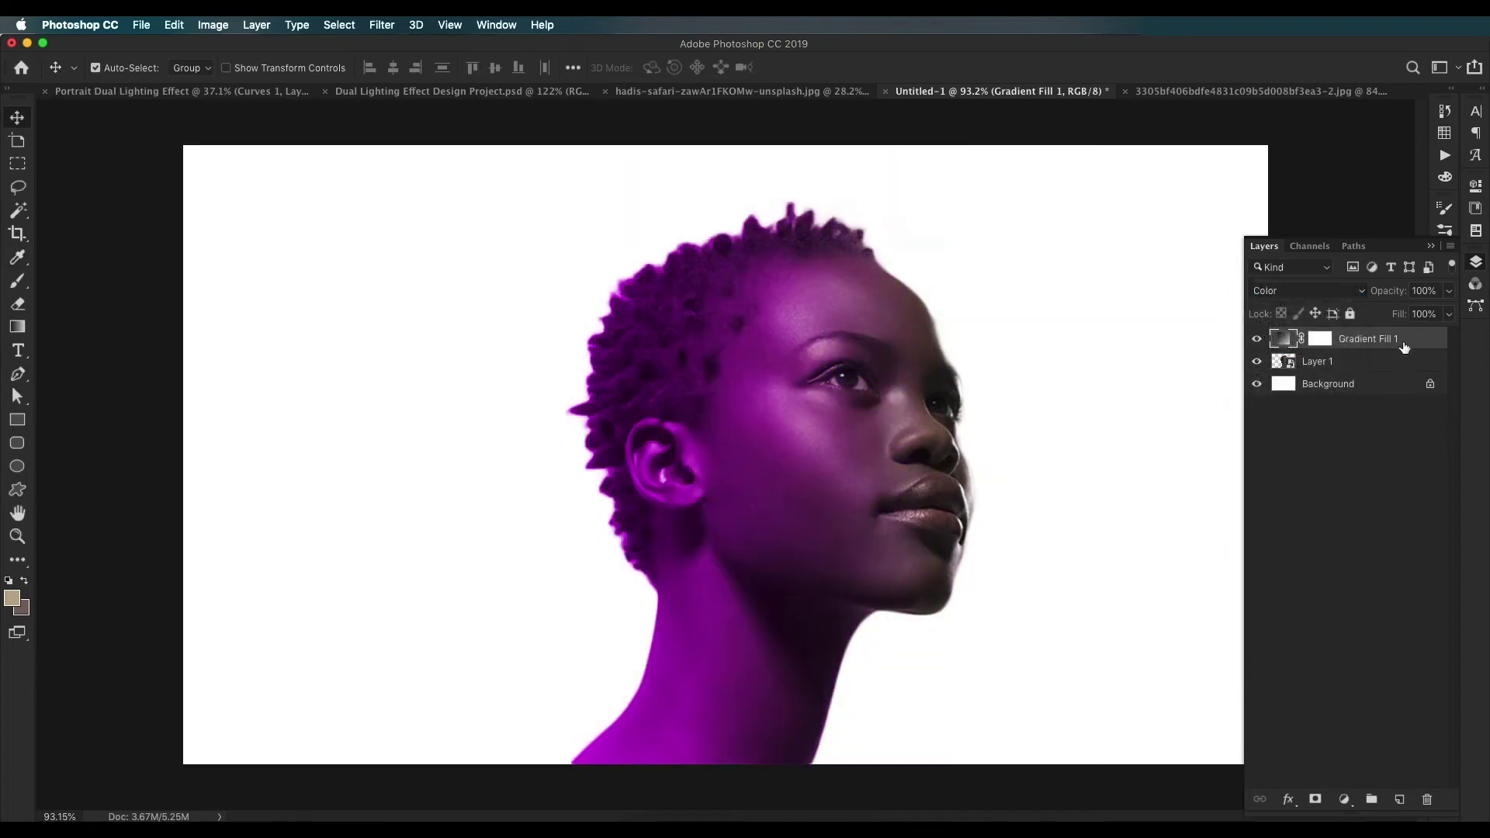
pyautogui.moveTo(1409, 345); pyautogui.dragTo(1399, 799)
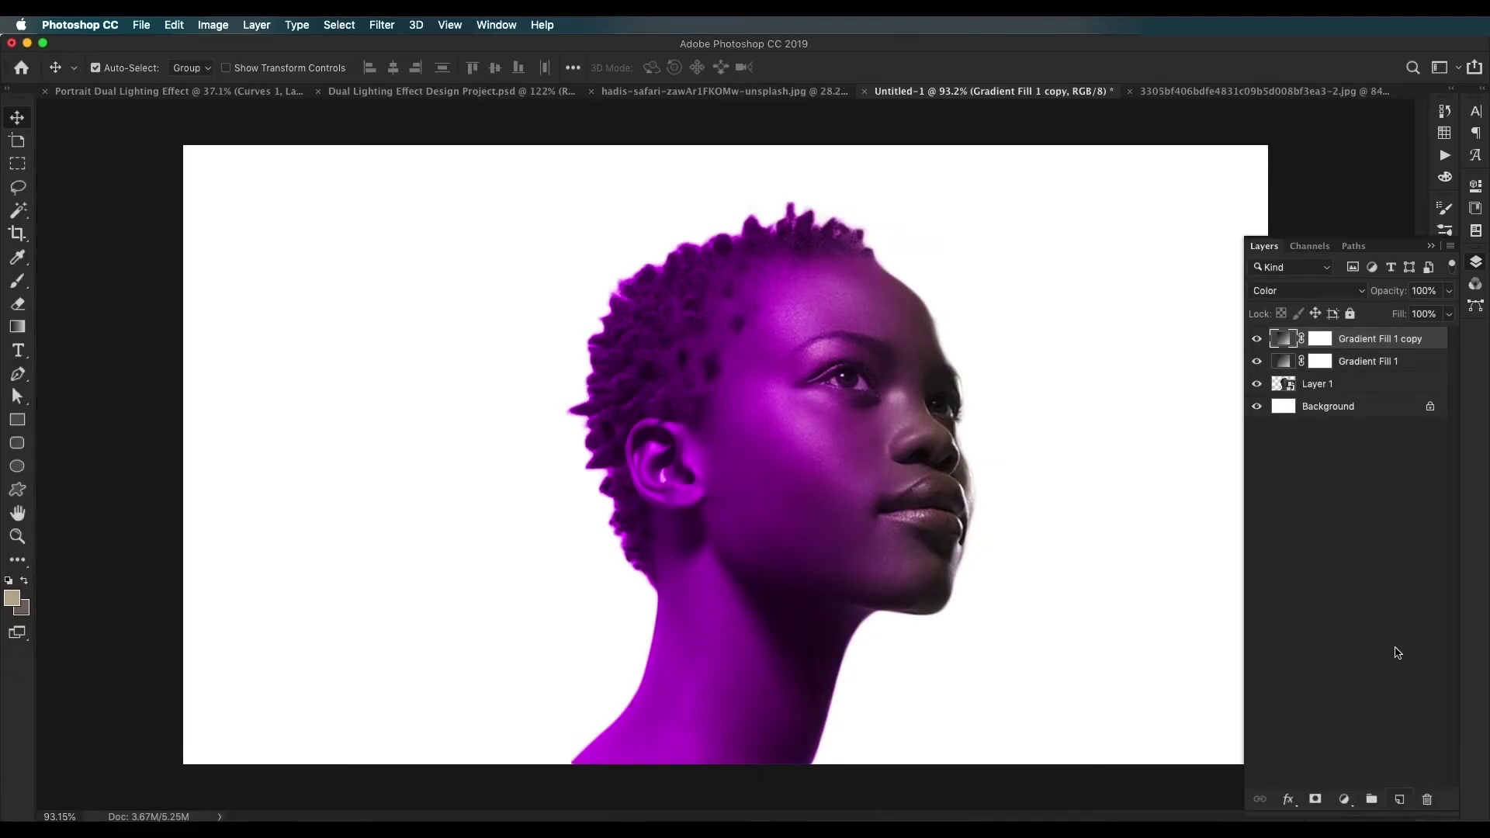
# Step: Set the duplicate gradient fill's angle to 180° and recolor its purple stop to a bright cyan-blue
pyautogui.doubleClick(1274, 336)
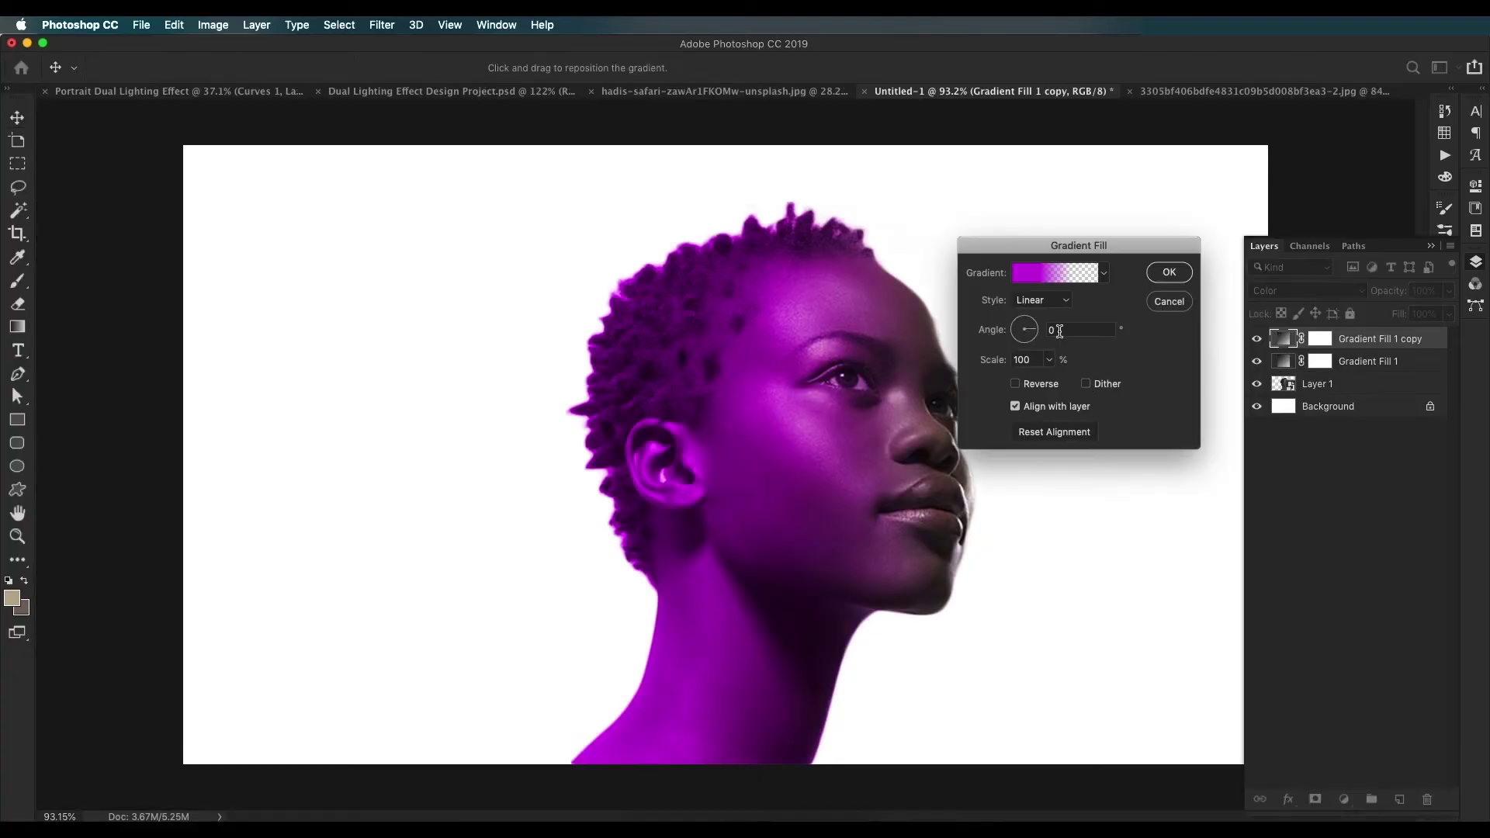
pyautogui.doubleClick(1059, 331)
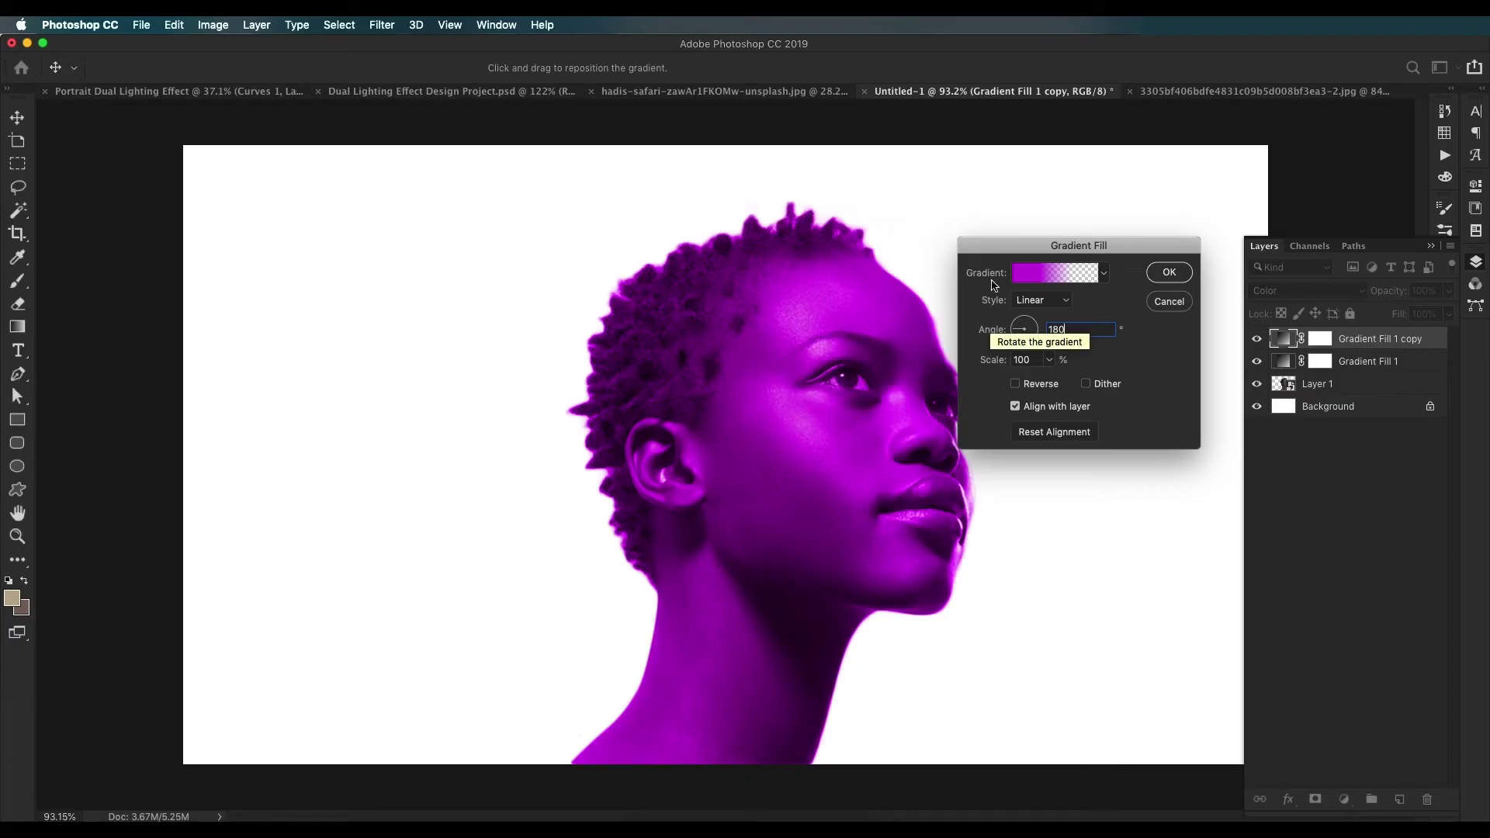
pyautogui.click(1067, 278)
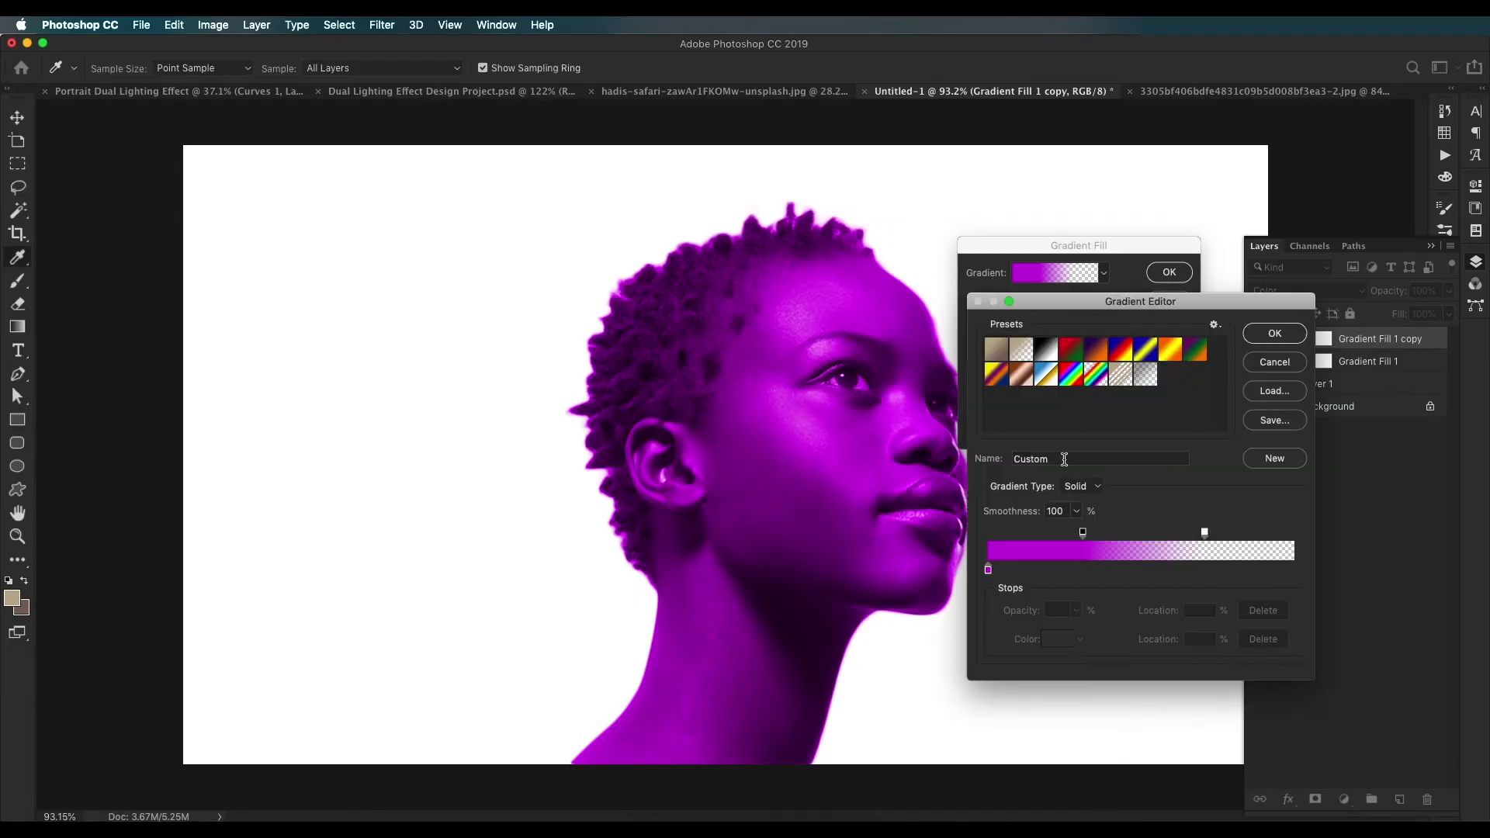
pyautogui.doubleClick(988, 570)
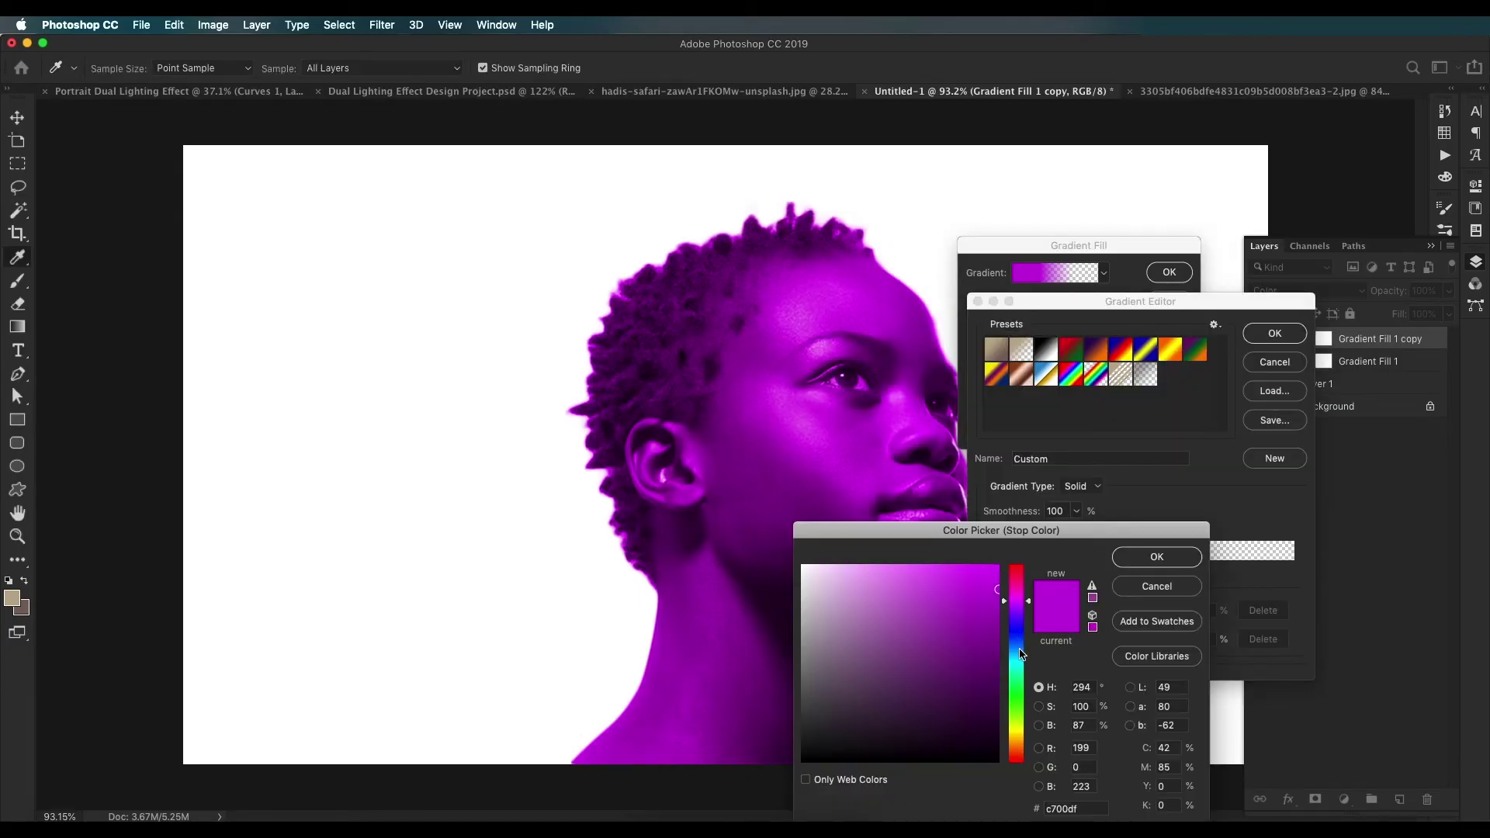
pyautogui.moveTo(1021, 654); pyautogui.dragTo(1019, 662)
pyautogui.click(990, 587)
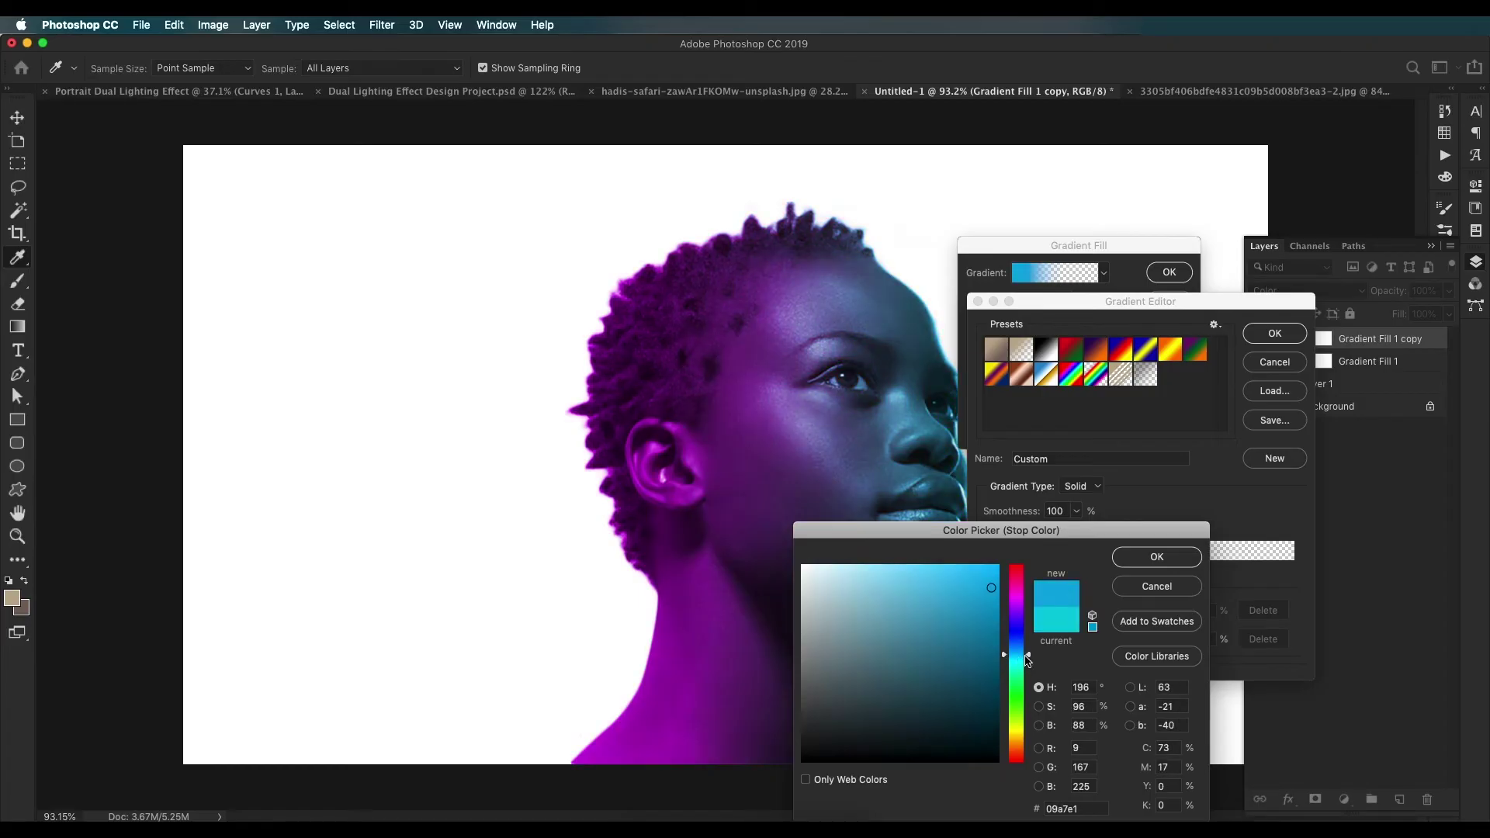
pyautogui.moveTo(1023, 655); pyautogui.dragTo(993, 593)
pyautogui.click(1117, 561)
pyautogui.click(1264, 332)
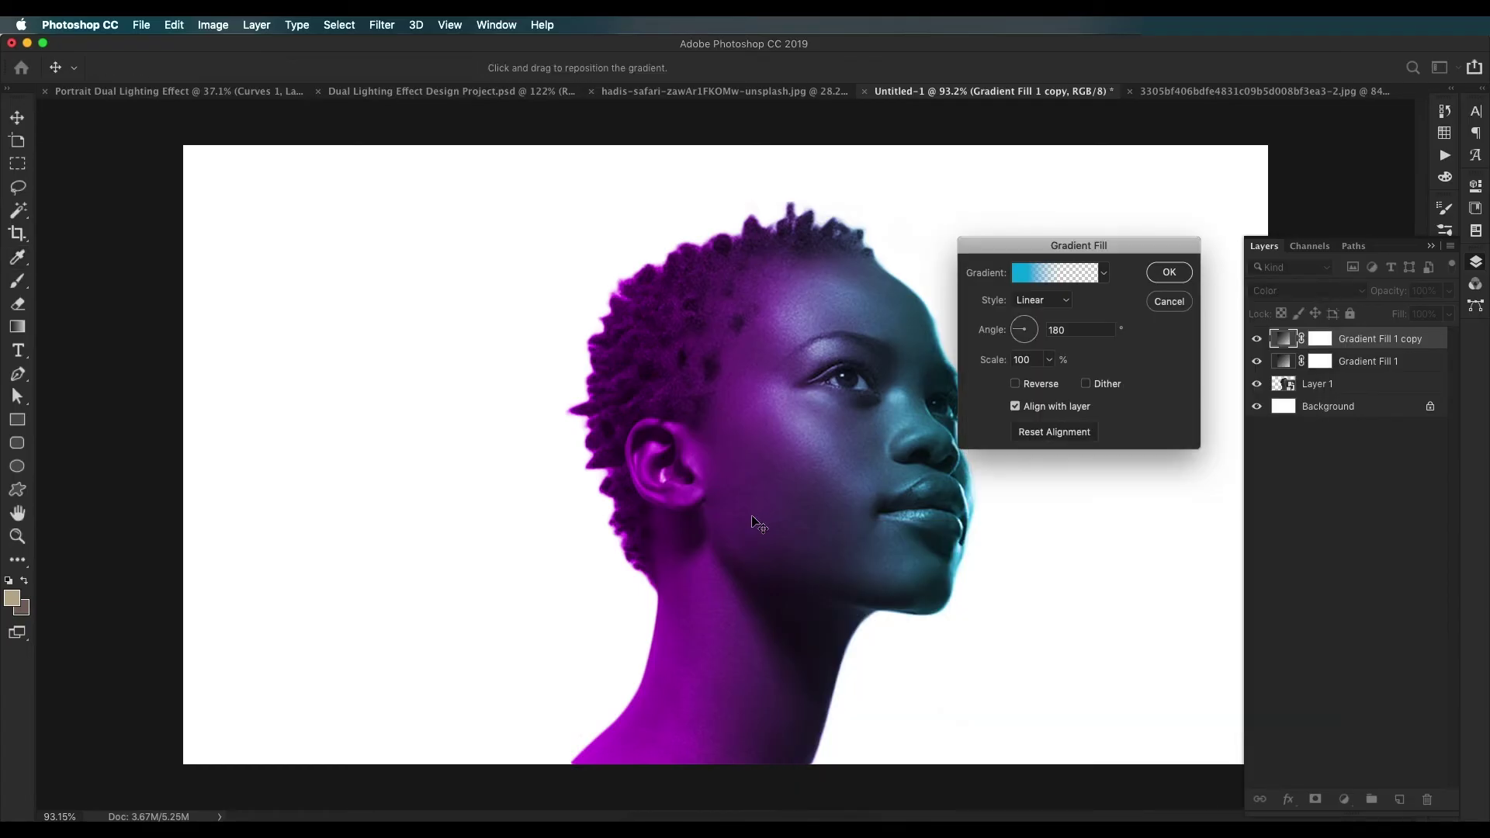
pyautogui.scroll(-10, 755, 522)
pyautogui.scroll(10, 755, 523)
pyautogui.click(1149, 280)
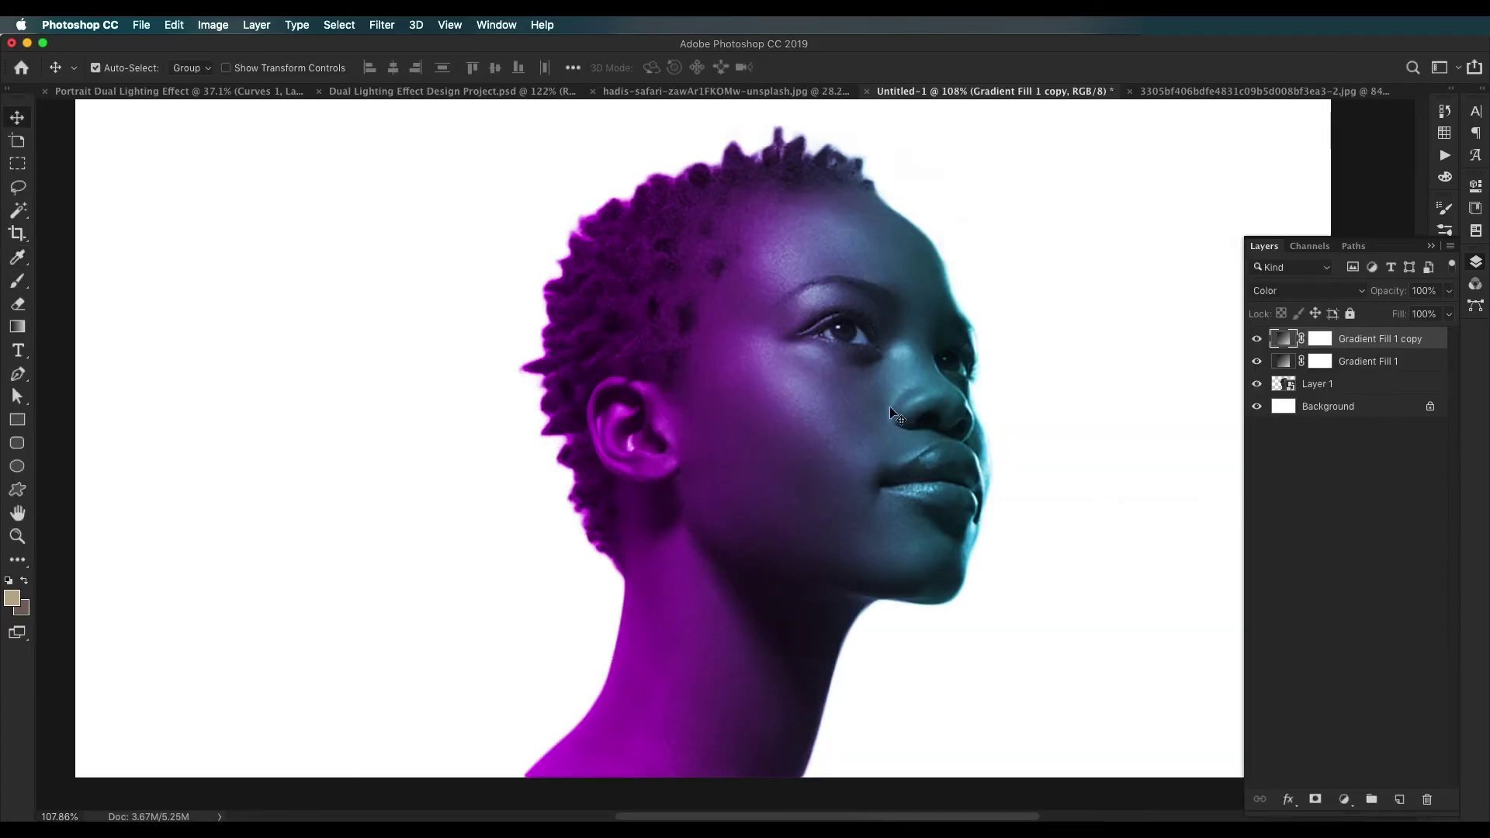
# Step: Set the fill of both gradient fill layers to 60%
pyautogui.scroll(-3, 871, 422)
pyautogui.scroll(3, 872, 422)
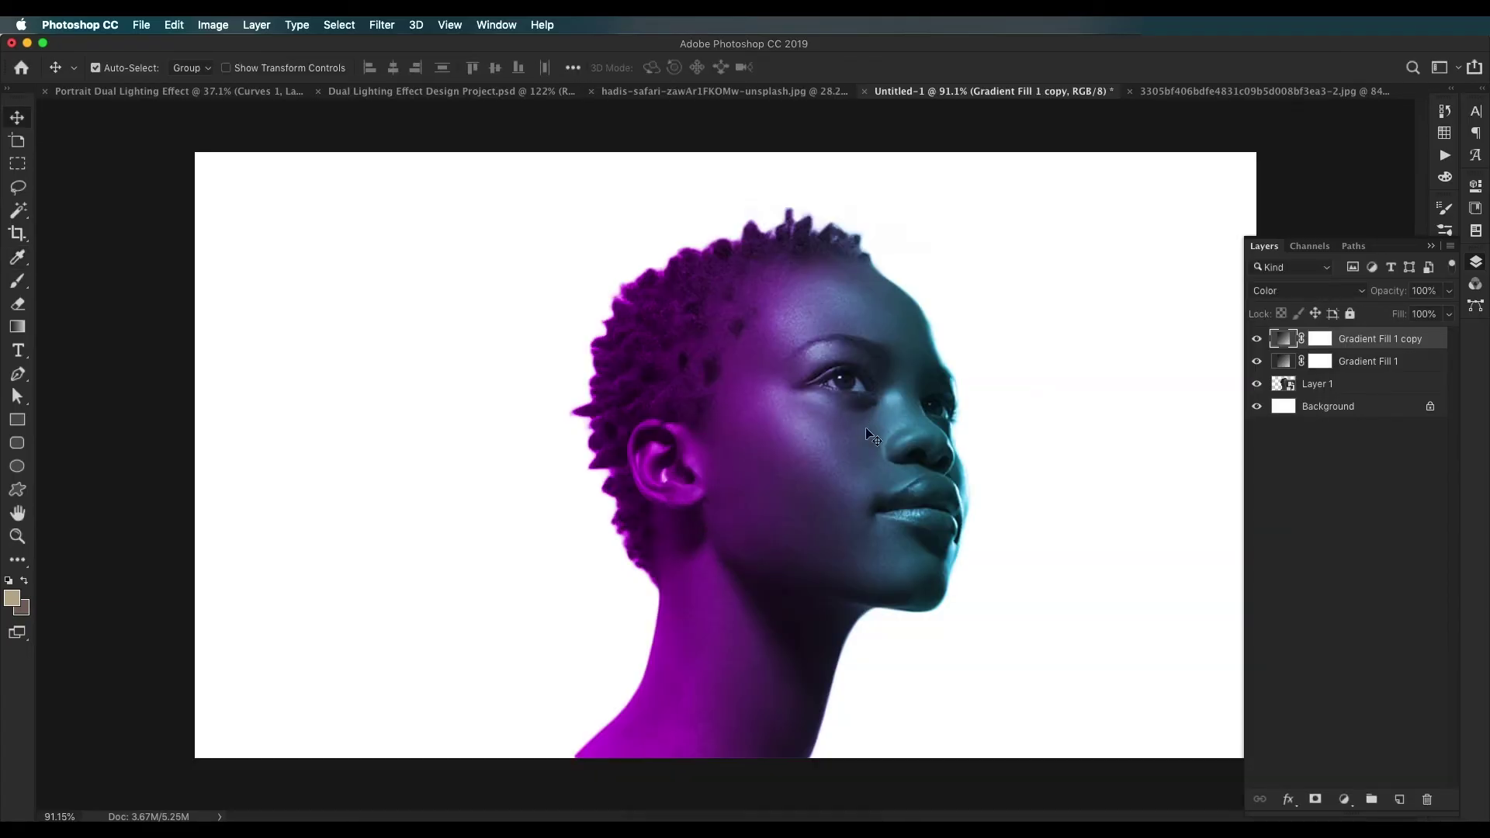
pyautogui.keyDown('shift'); pyautogui.click(1387, 364); pyautogui.keyUp('shift')
pyautogui.click(1440, 315)
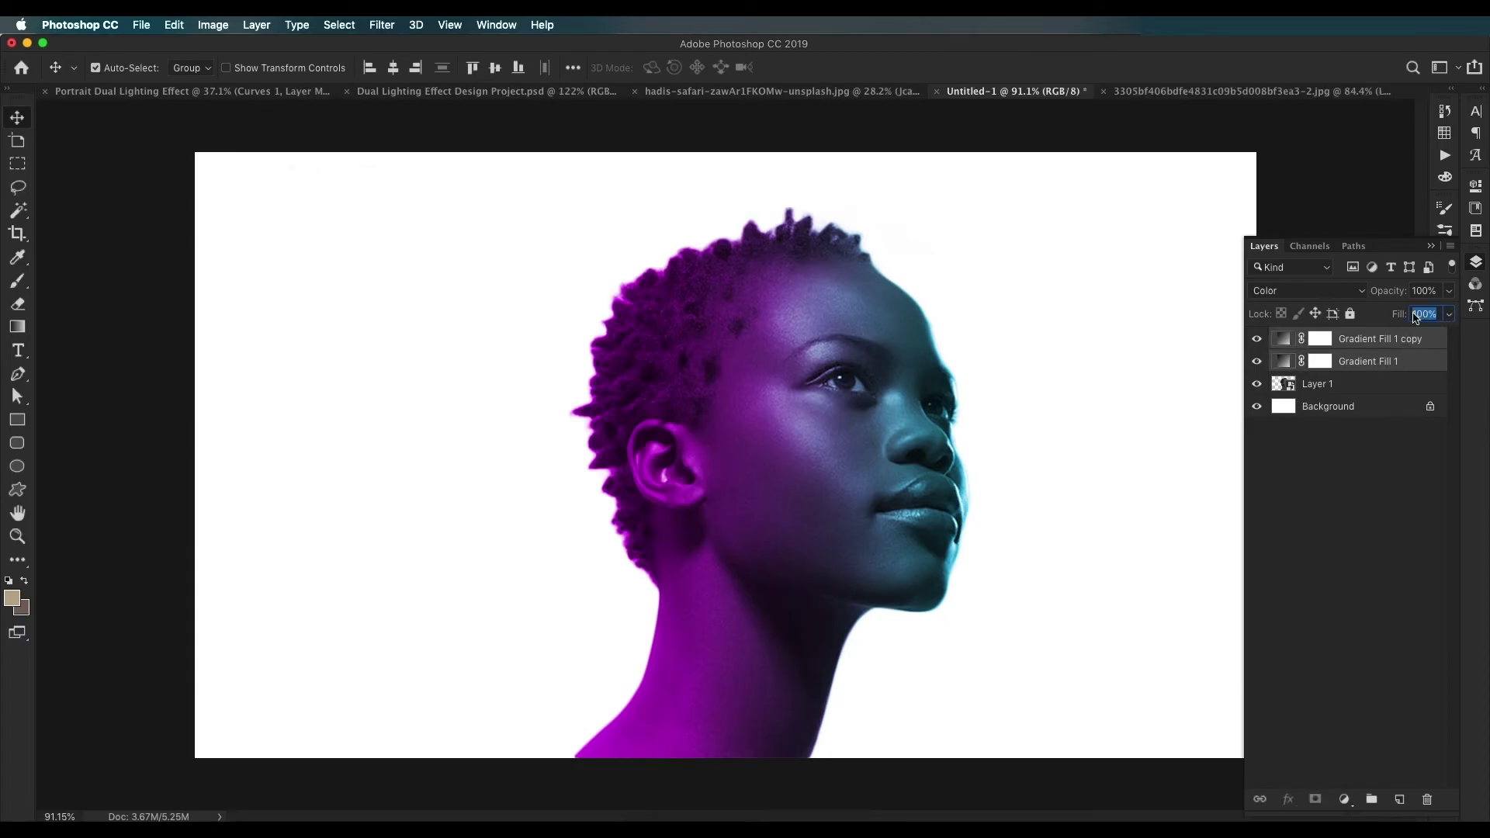
pyautogui.write('60')
# Step: Duplicate both gradient fill layers and set the copies to Soft Light with 50% fill
pyautogui.moveTo(1403, 350); pyautogui.dragTo(1399, 799)
pyautogui.click(1320, 291)
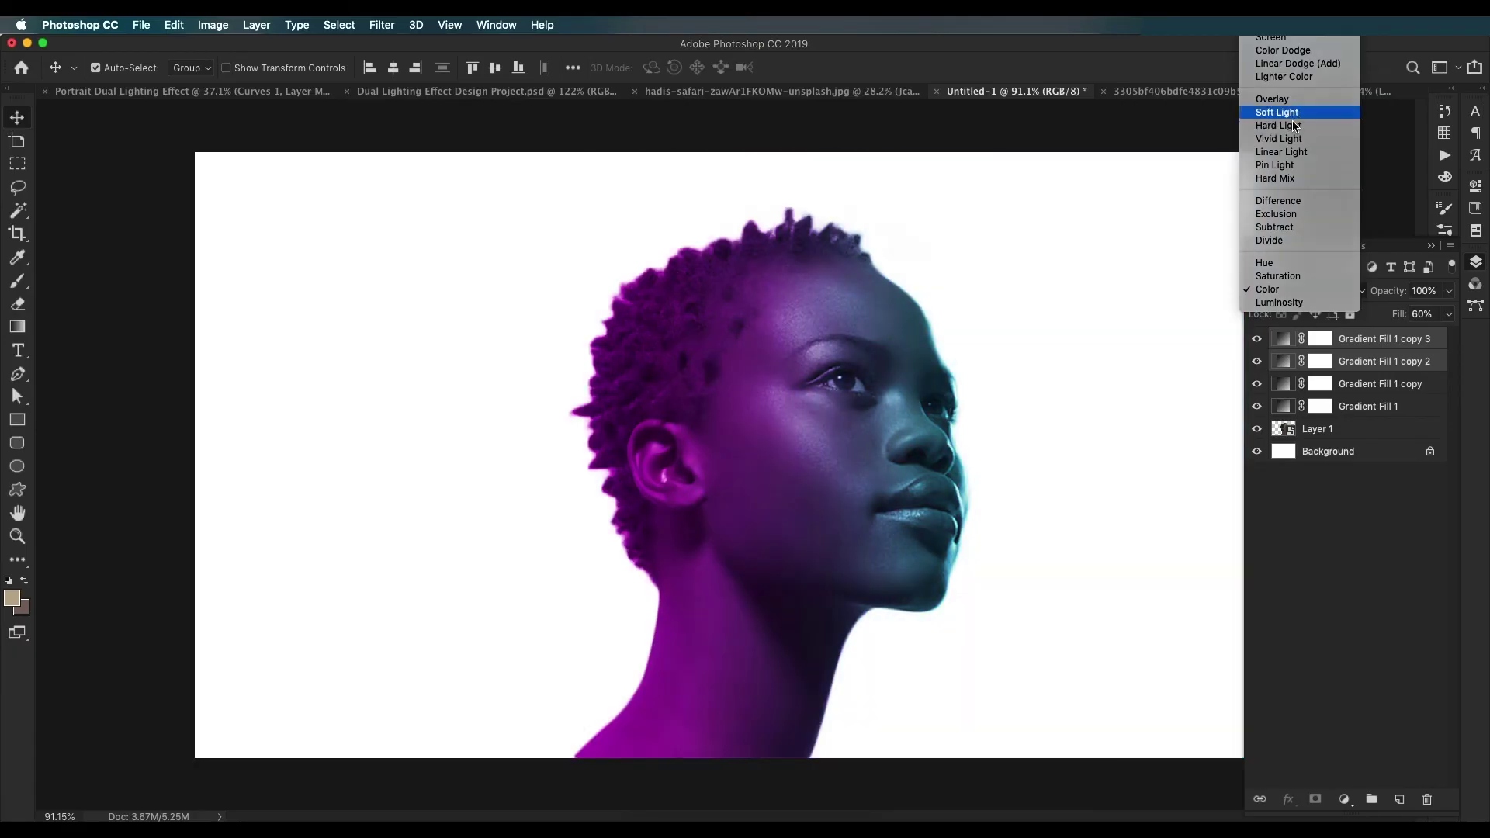
pyautogui.click(1292, 114)
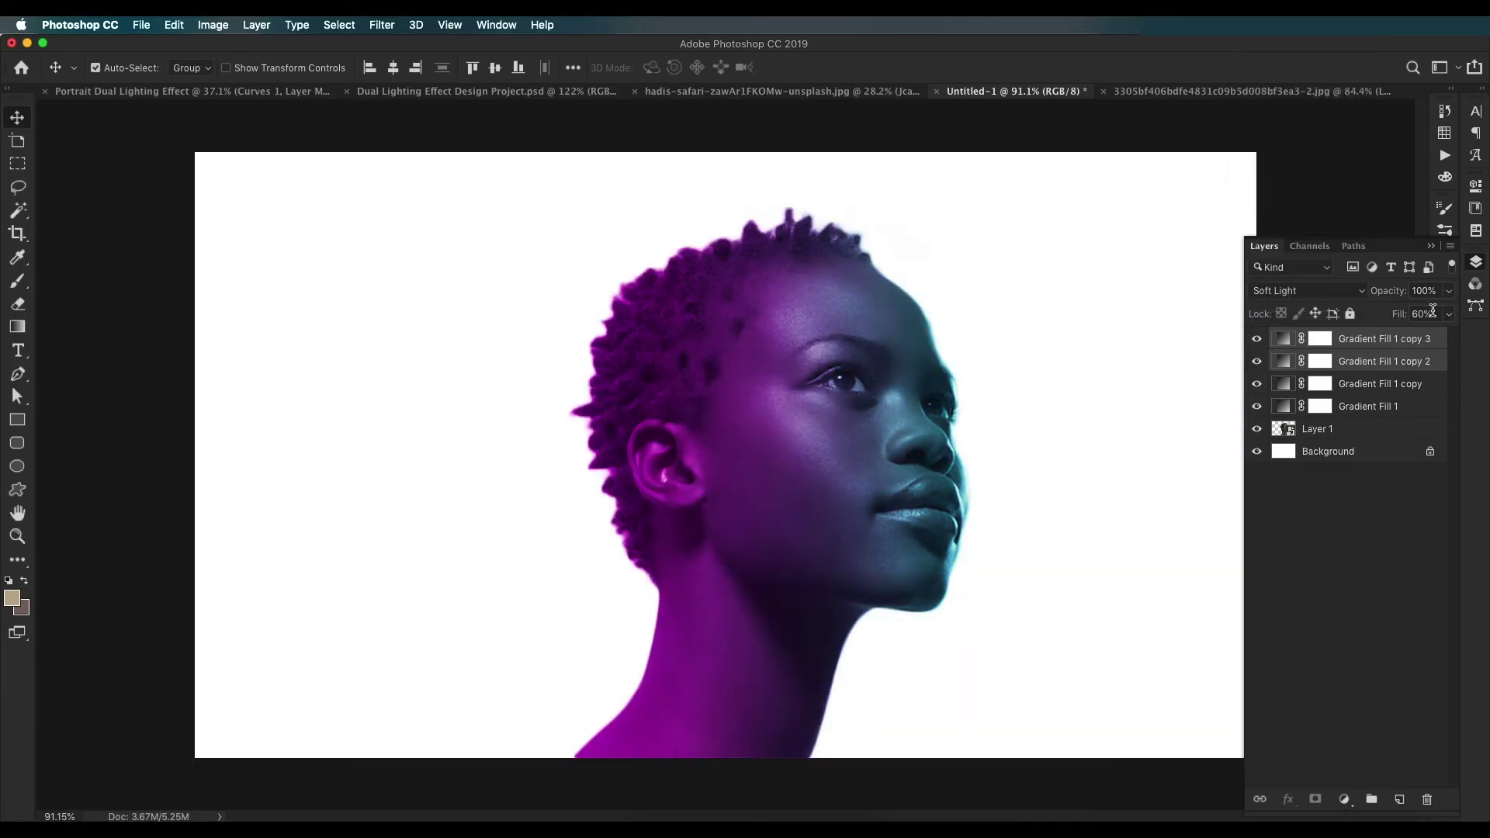
pyautogui.click(1432, 311)
pyautogui.scroll(-2, 1067, 362)
pyautogui.scroll(3, 1068, 362)
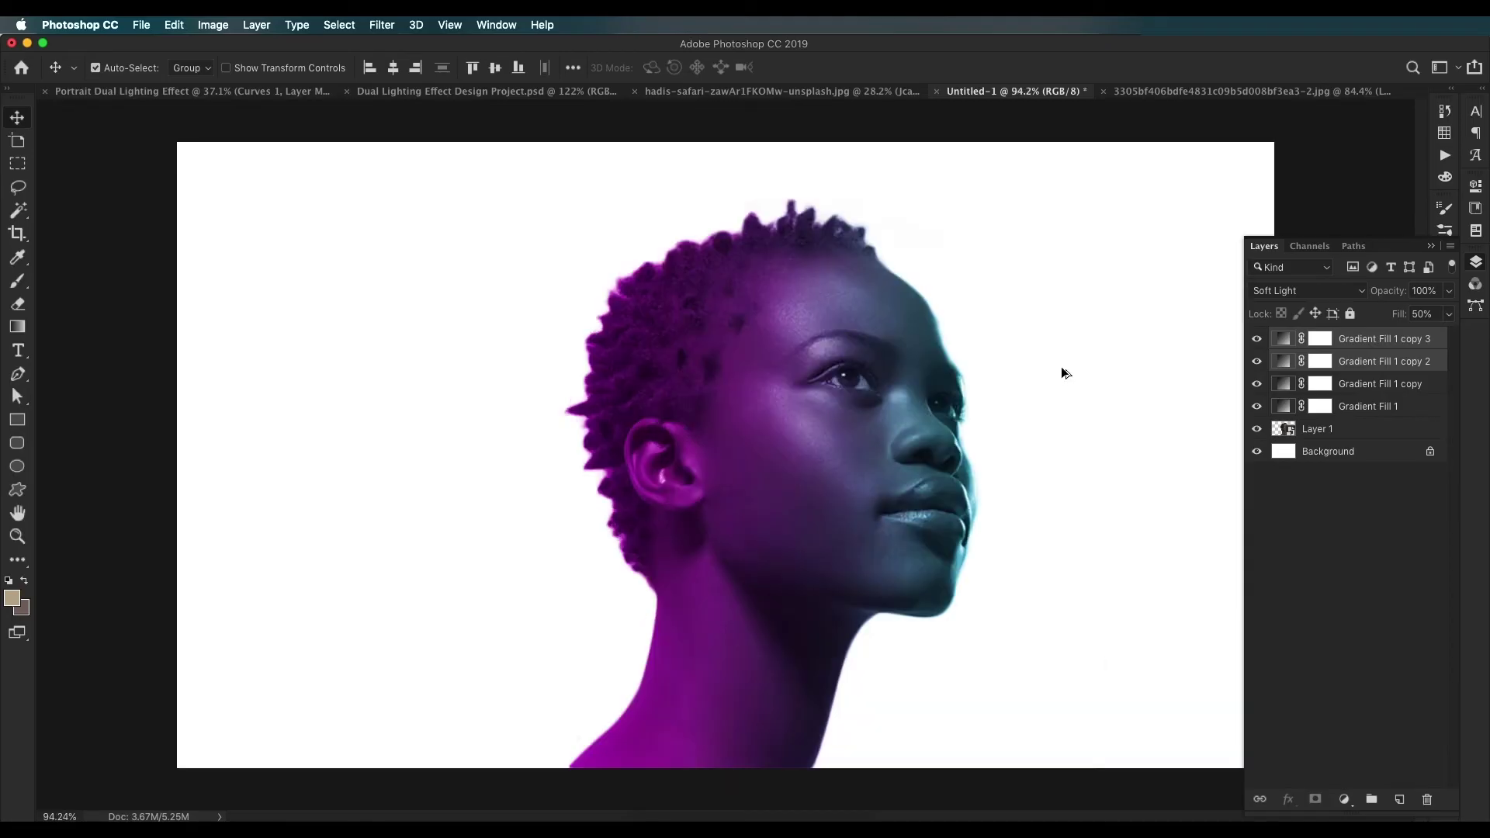
# Step: Add a Curves adjustment layer above the gradients, pulling the RGB curve's white point inward and adding a midpoint to brighten the highlights
pyautogui.click(1343, 799)
pyautogui.click(1366, 577)
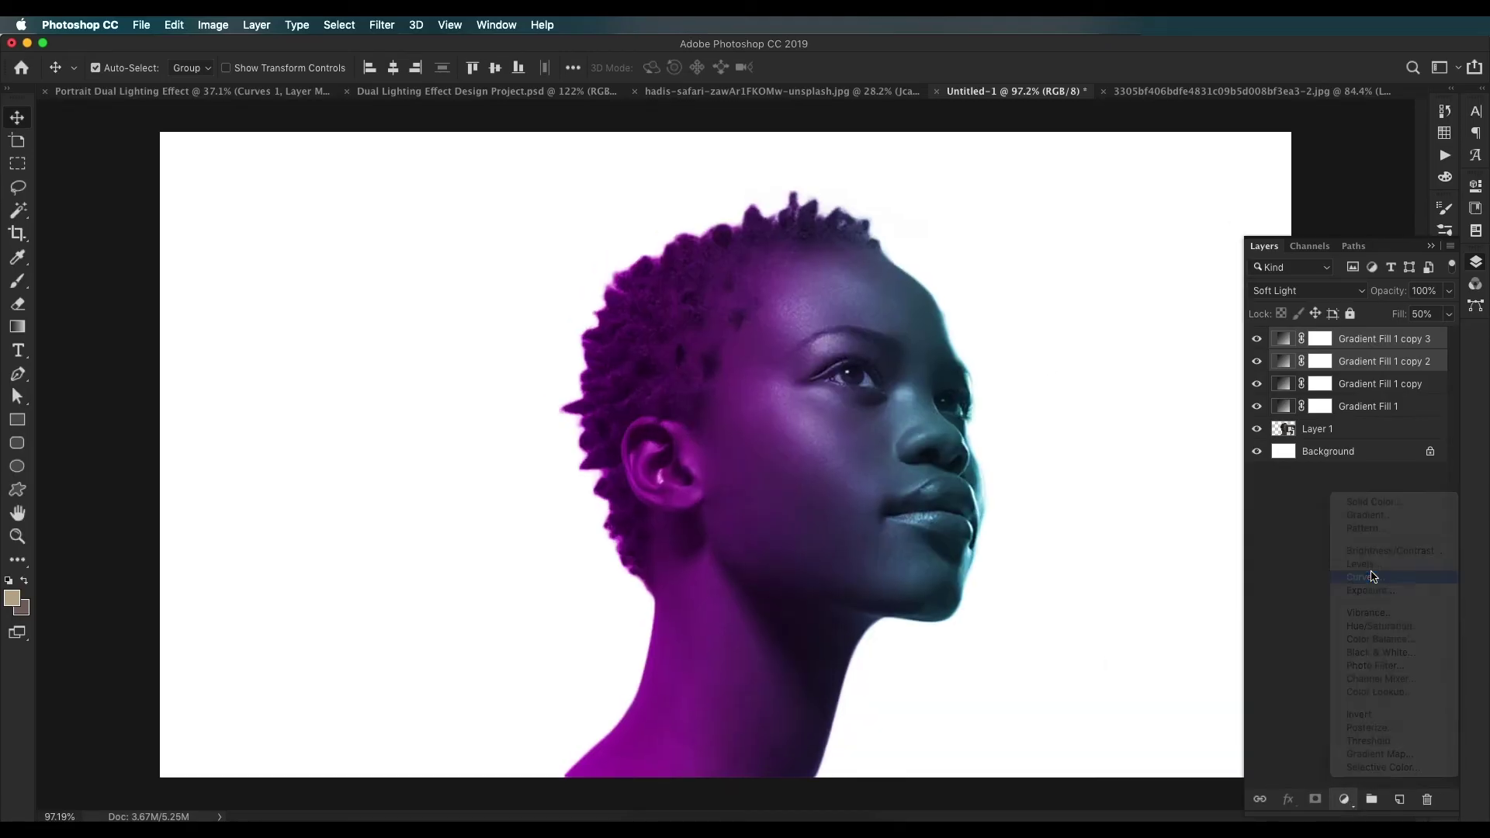
pyautogui.moveTo(1431, 272); pyautogui.dragTo(1414, 272)
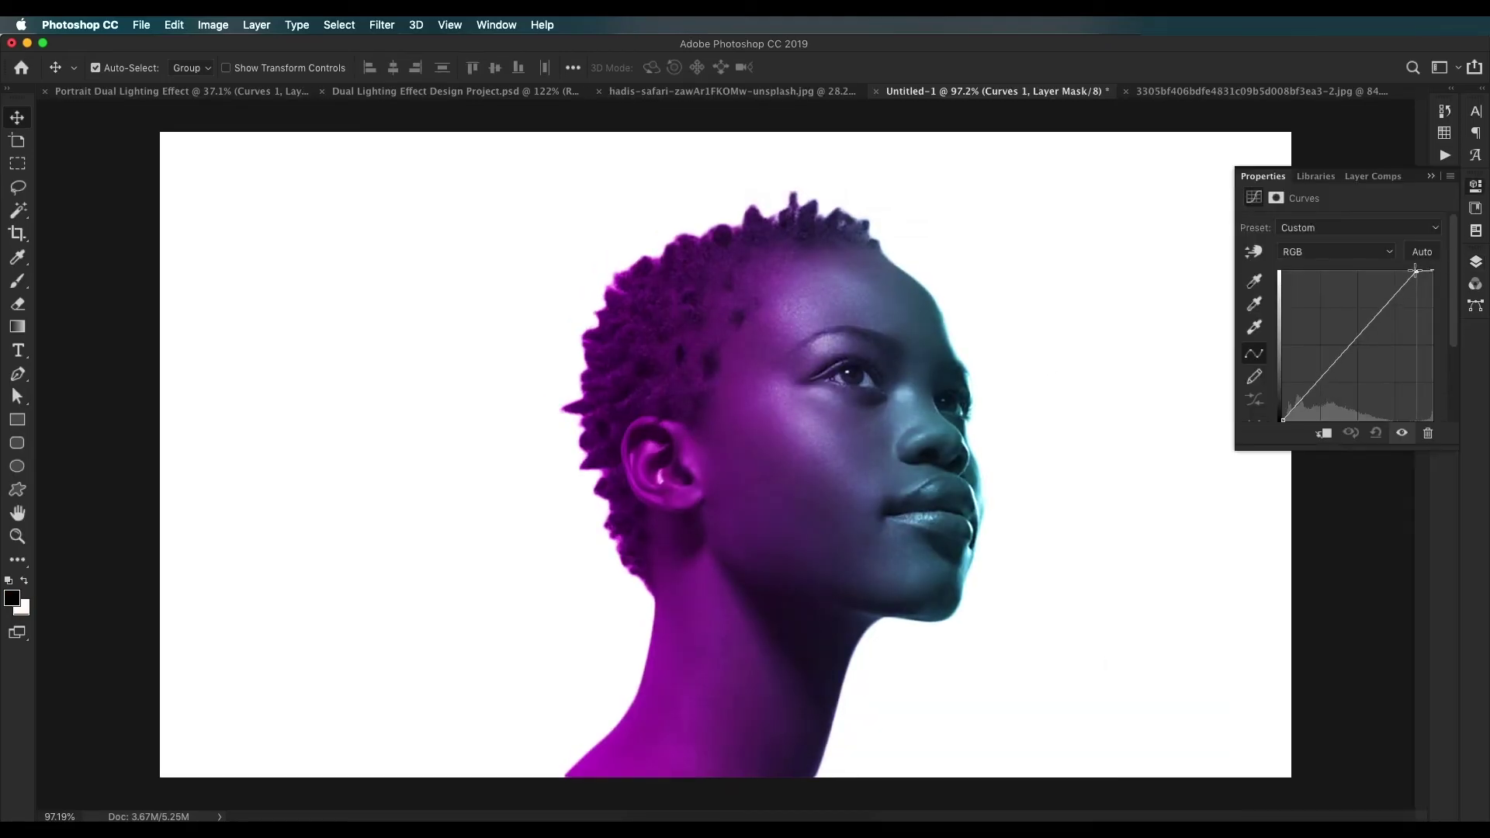
pyautogui.moveTo(1351, 346); pyautogui.dragTo(1352, 350)
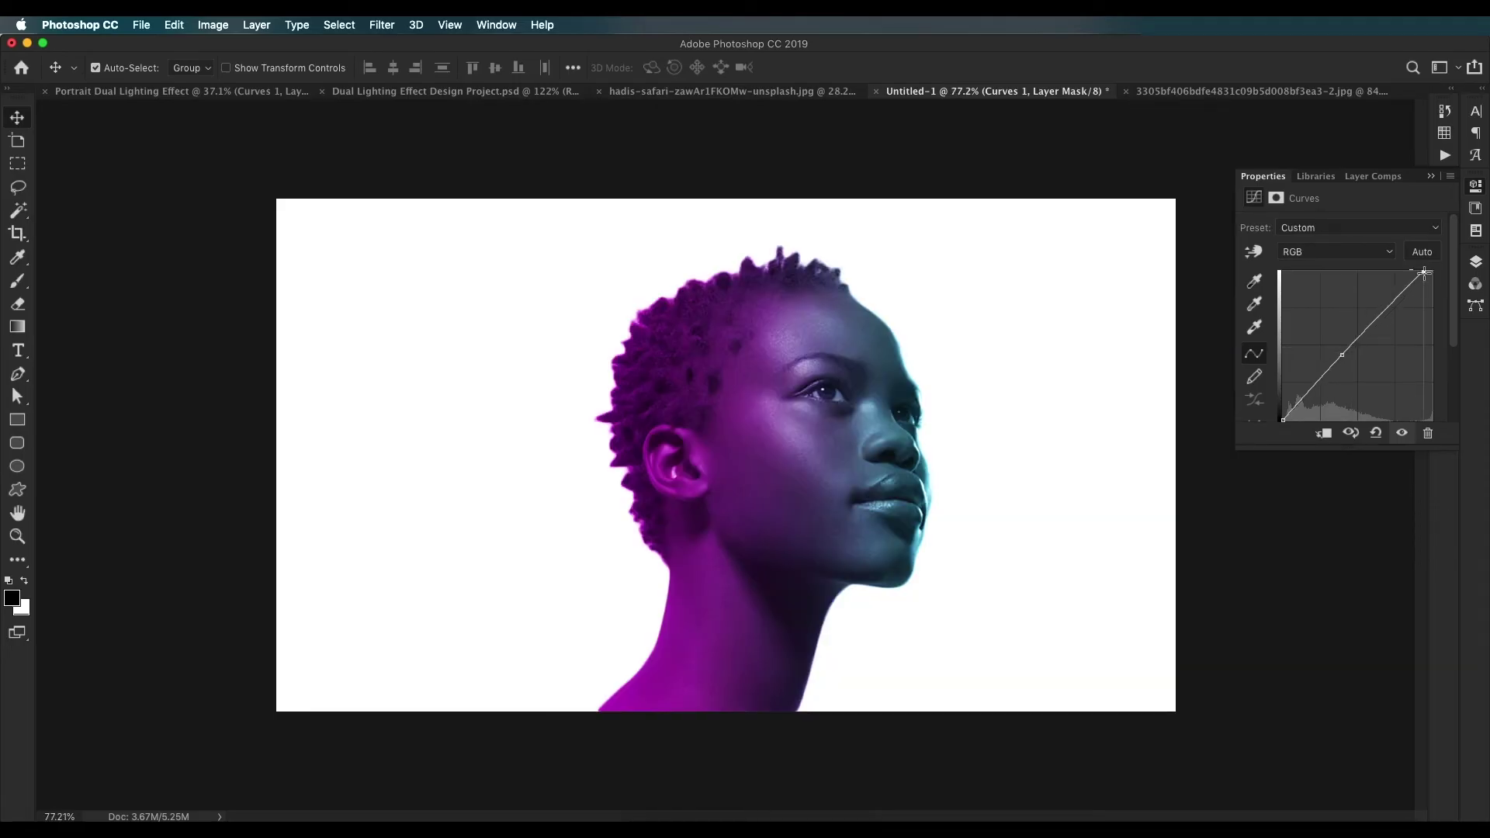
pyautogui.moveTo(1423, 272); pyautogui.dragTo(1413, 272)
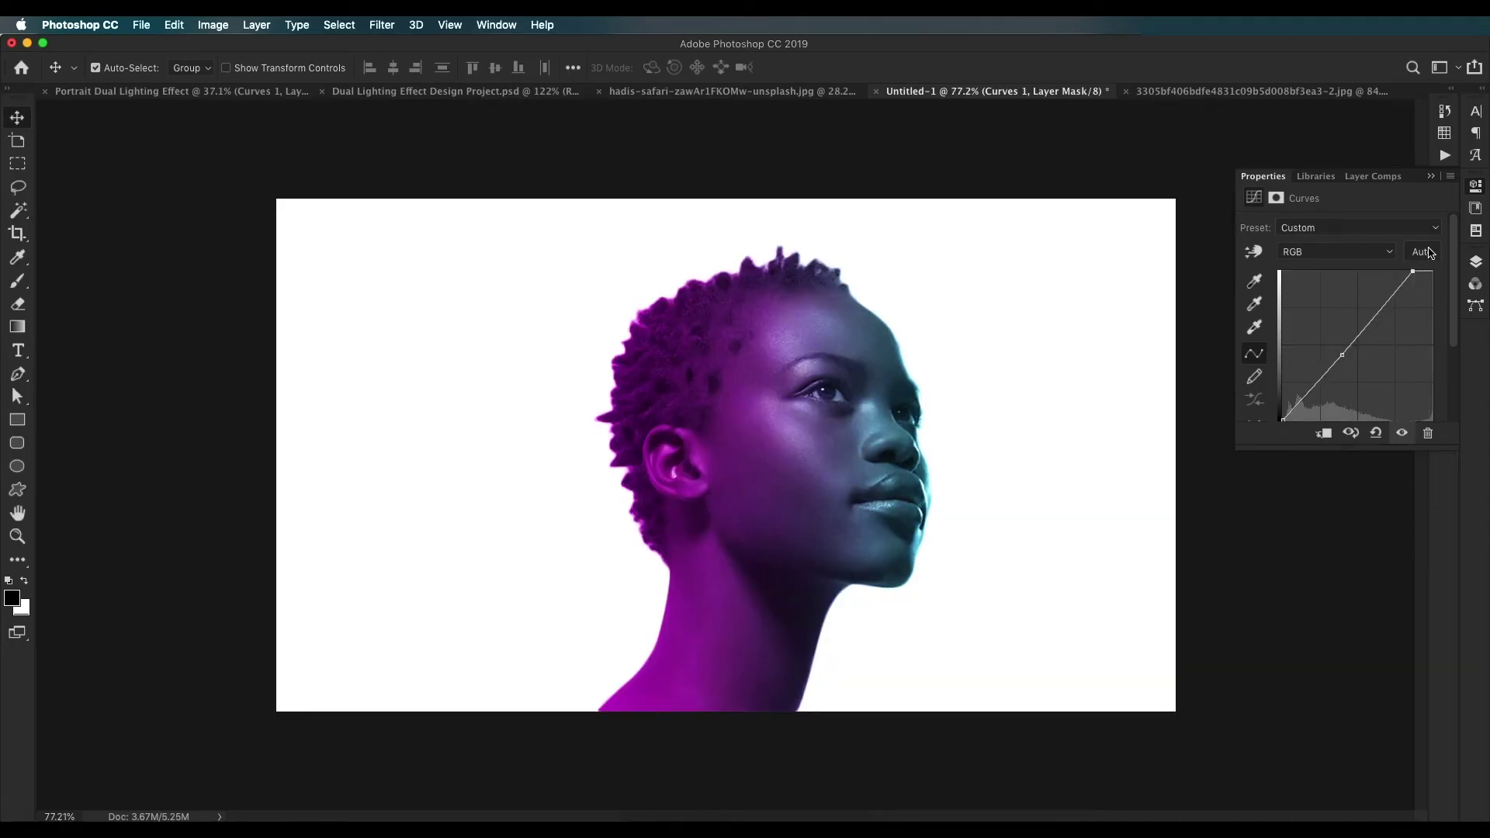
pyautogui.click(1477, 262)
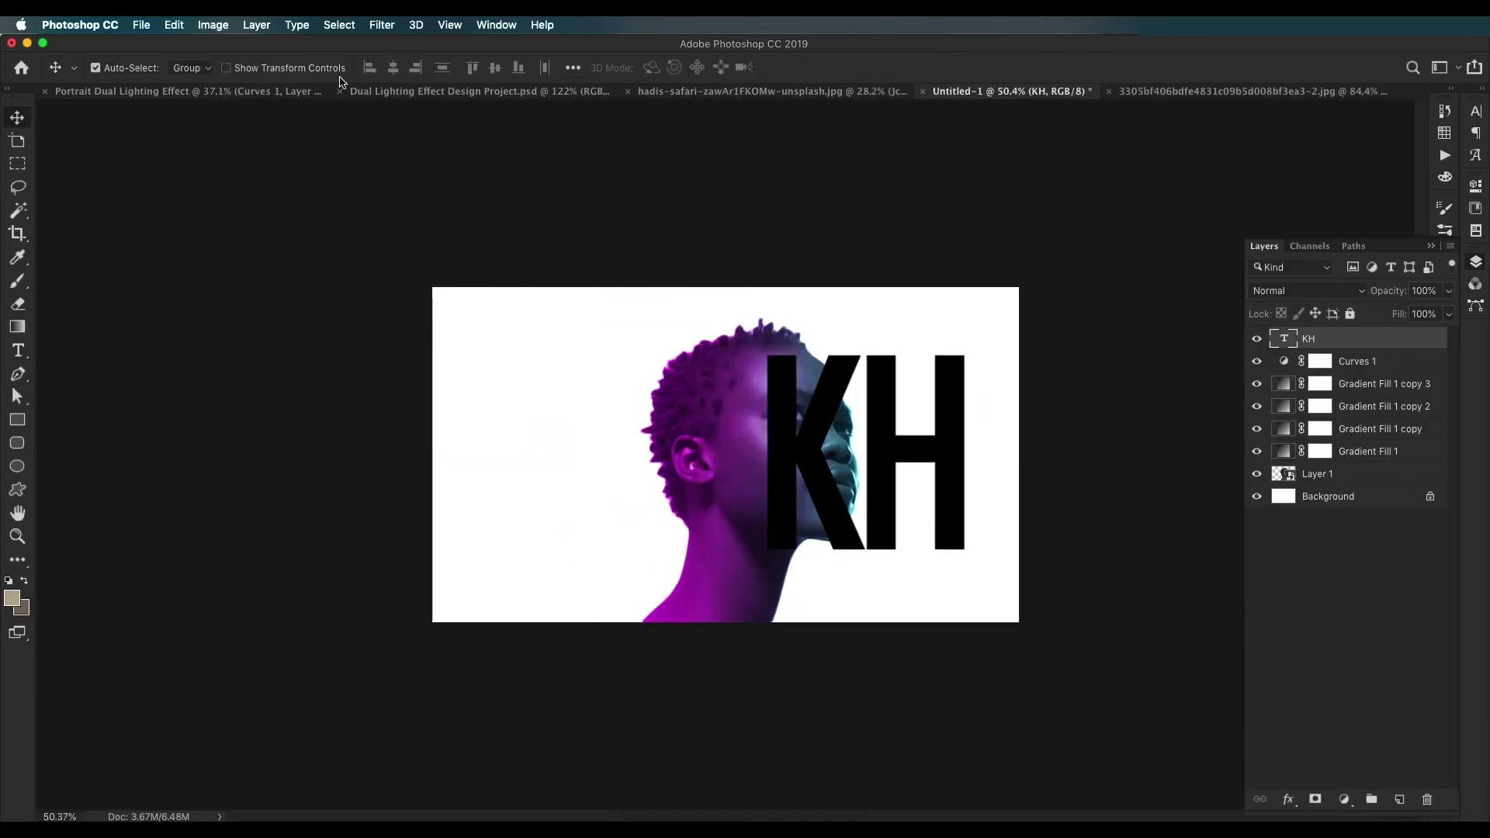
# Step: Copy the KH lettering's font from the Dual Lighting Effect Design Project document and apply Awesome South Korea to the KH text in Untitled-1
pyautogui.click(398, 92)
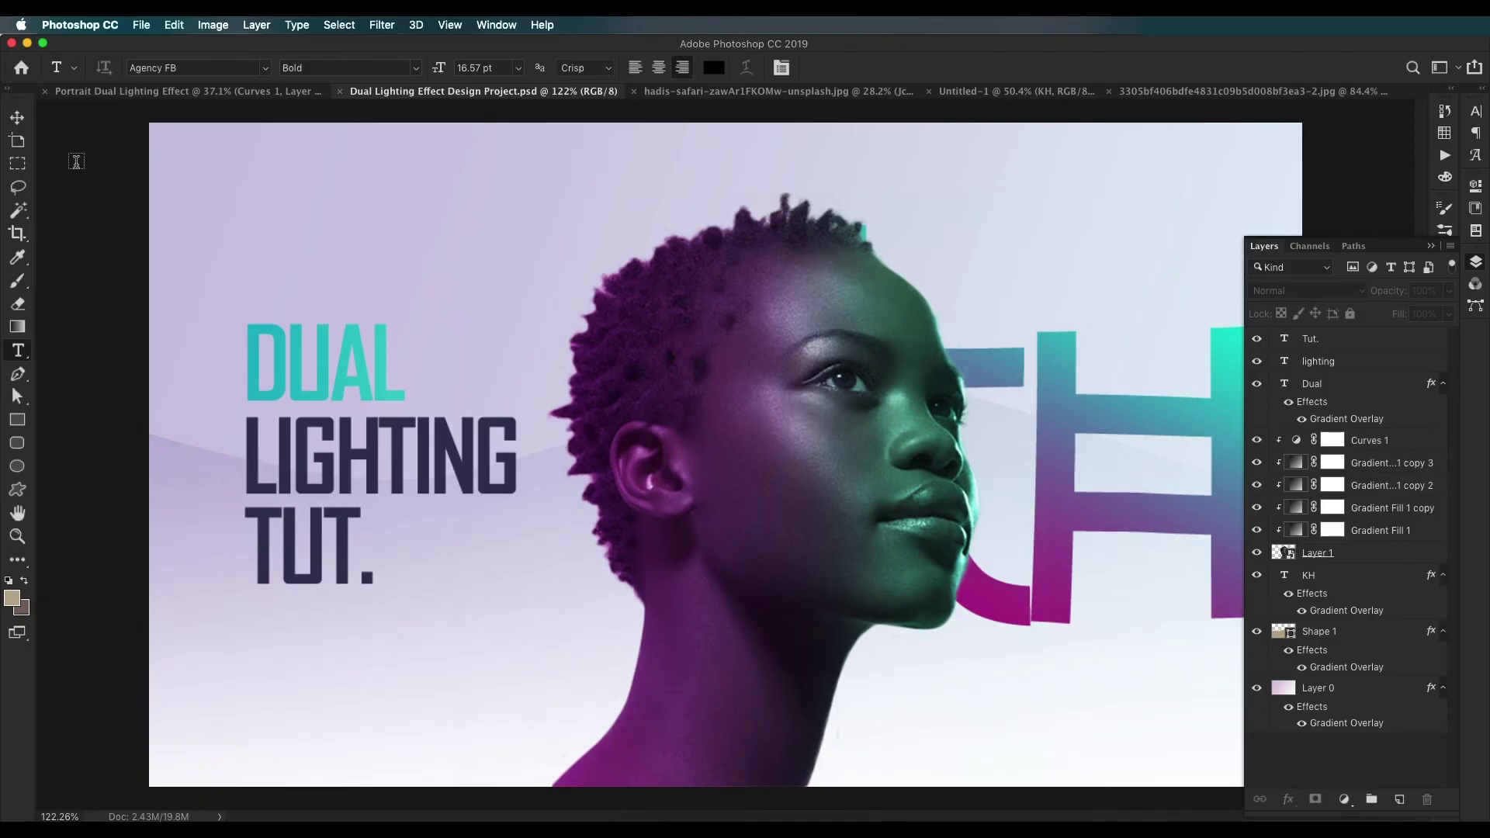
pyautogui.click(17, 117)
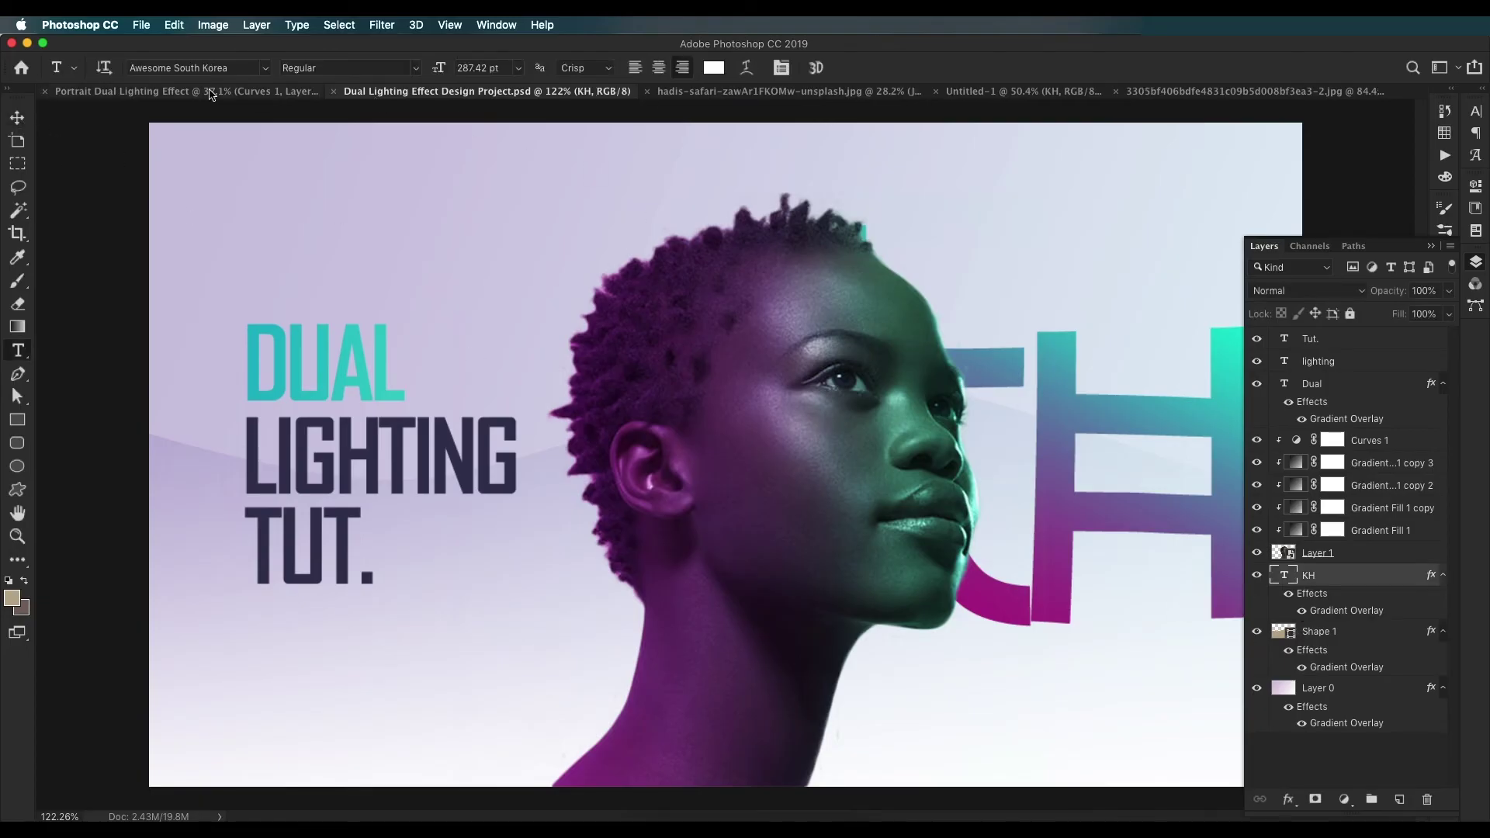
pyautogui.click(216, 68)
pyautogui.hotkey('ctrl', 'c')
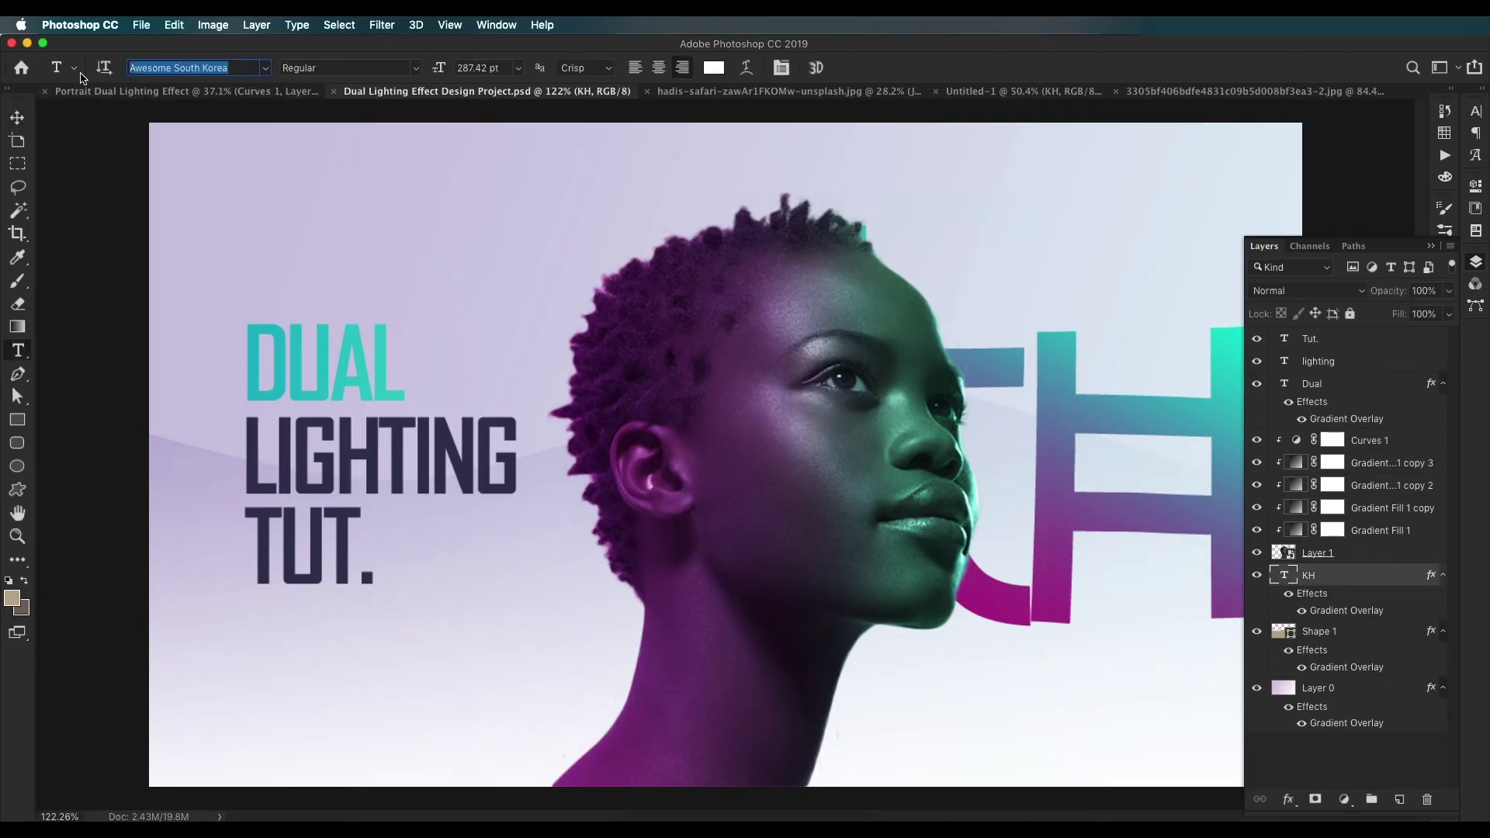
pyautogui.click(1017, 91)
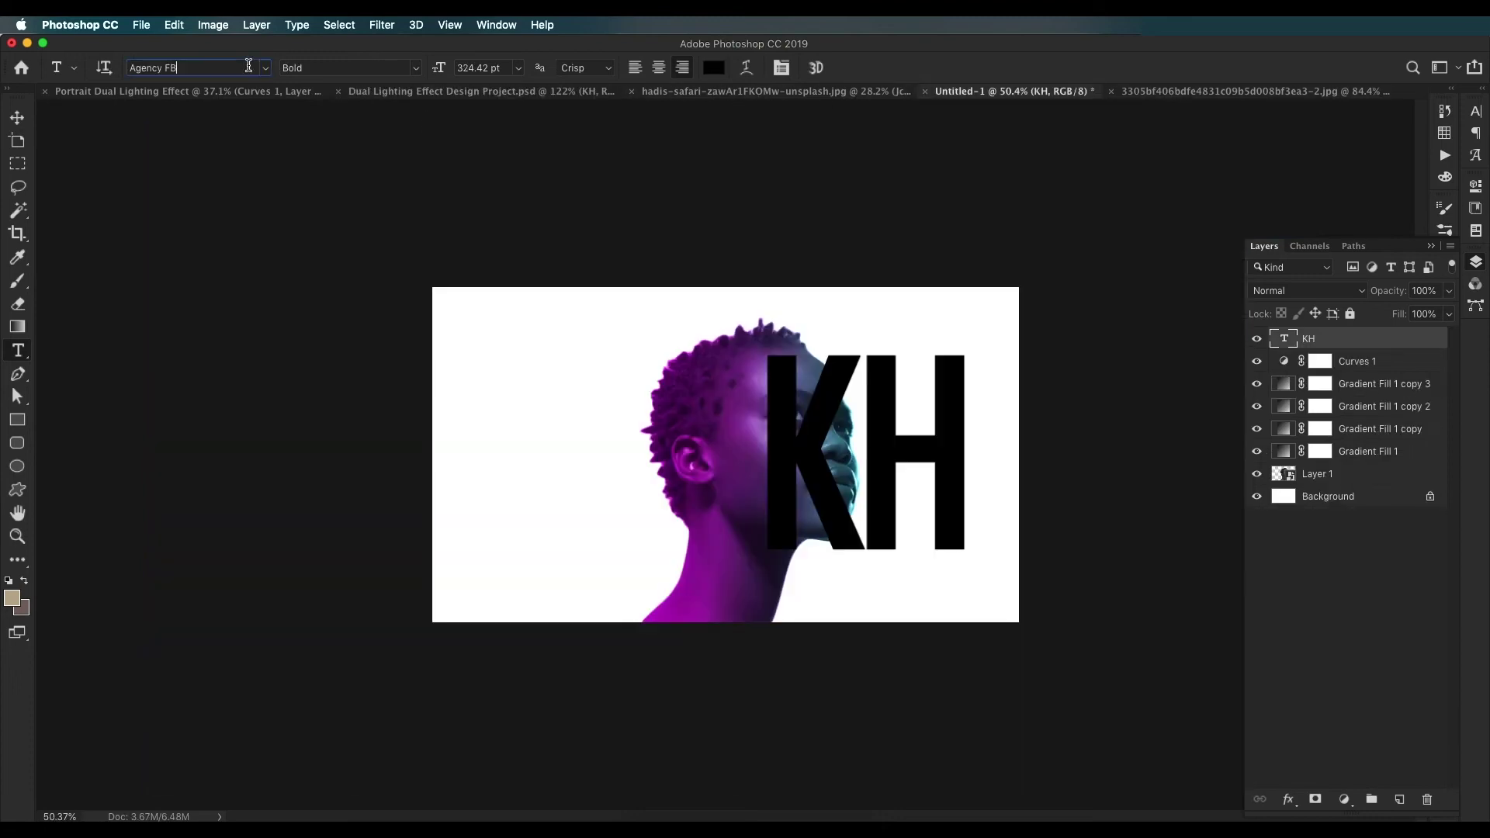
pyautogui.click(194, 68)
pyautogui.hotkey('ctrl', 'v')
pyautogui.press('Return')
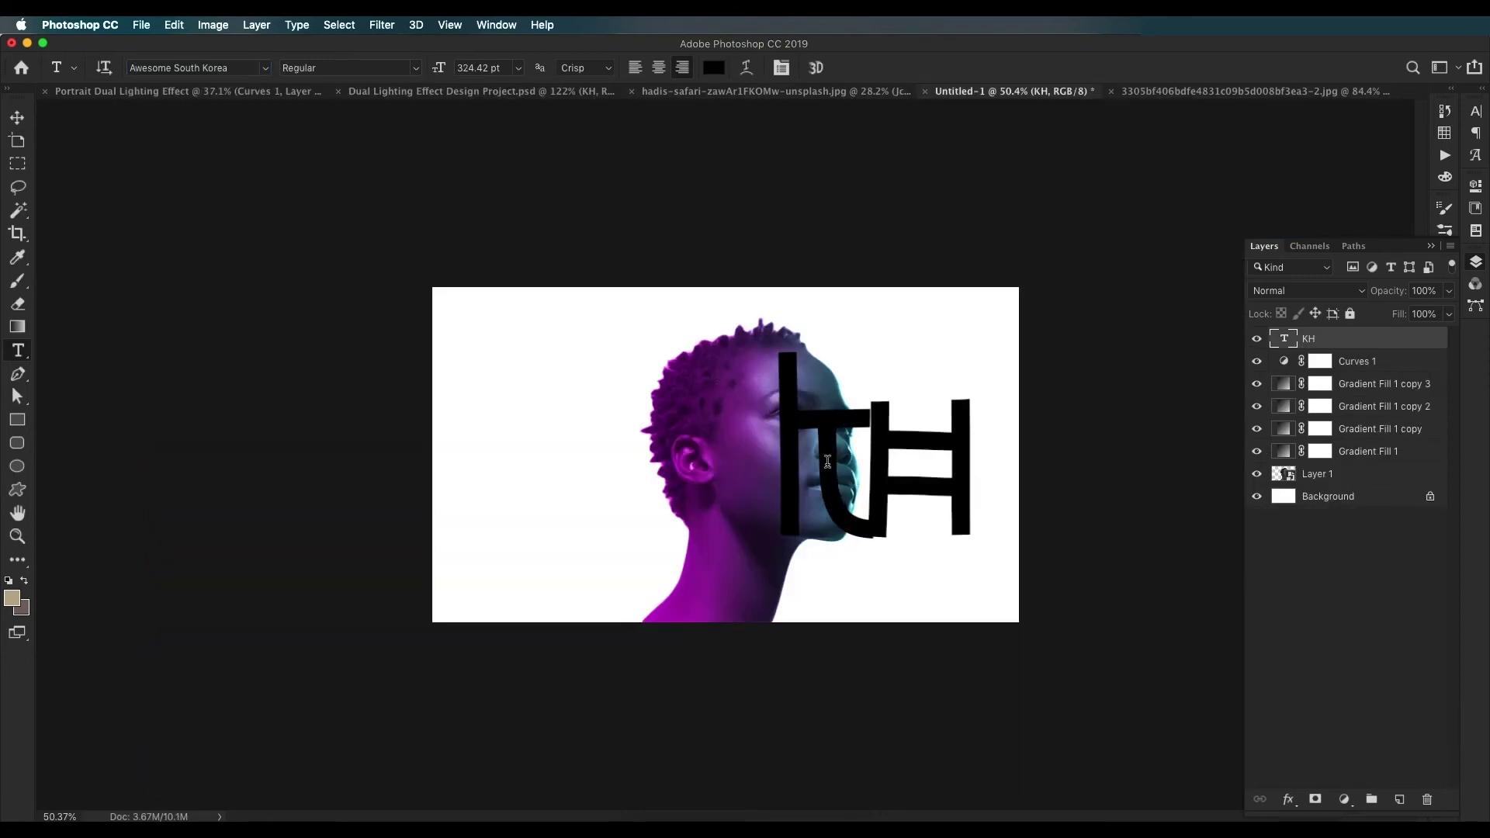
# Step: Move the KH text layer below Layer 1 so the lettering sits behind the woman
pyautogui.click(16, 117)
pyautogui.scroll(3, 901, 457)
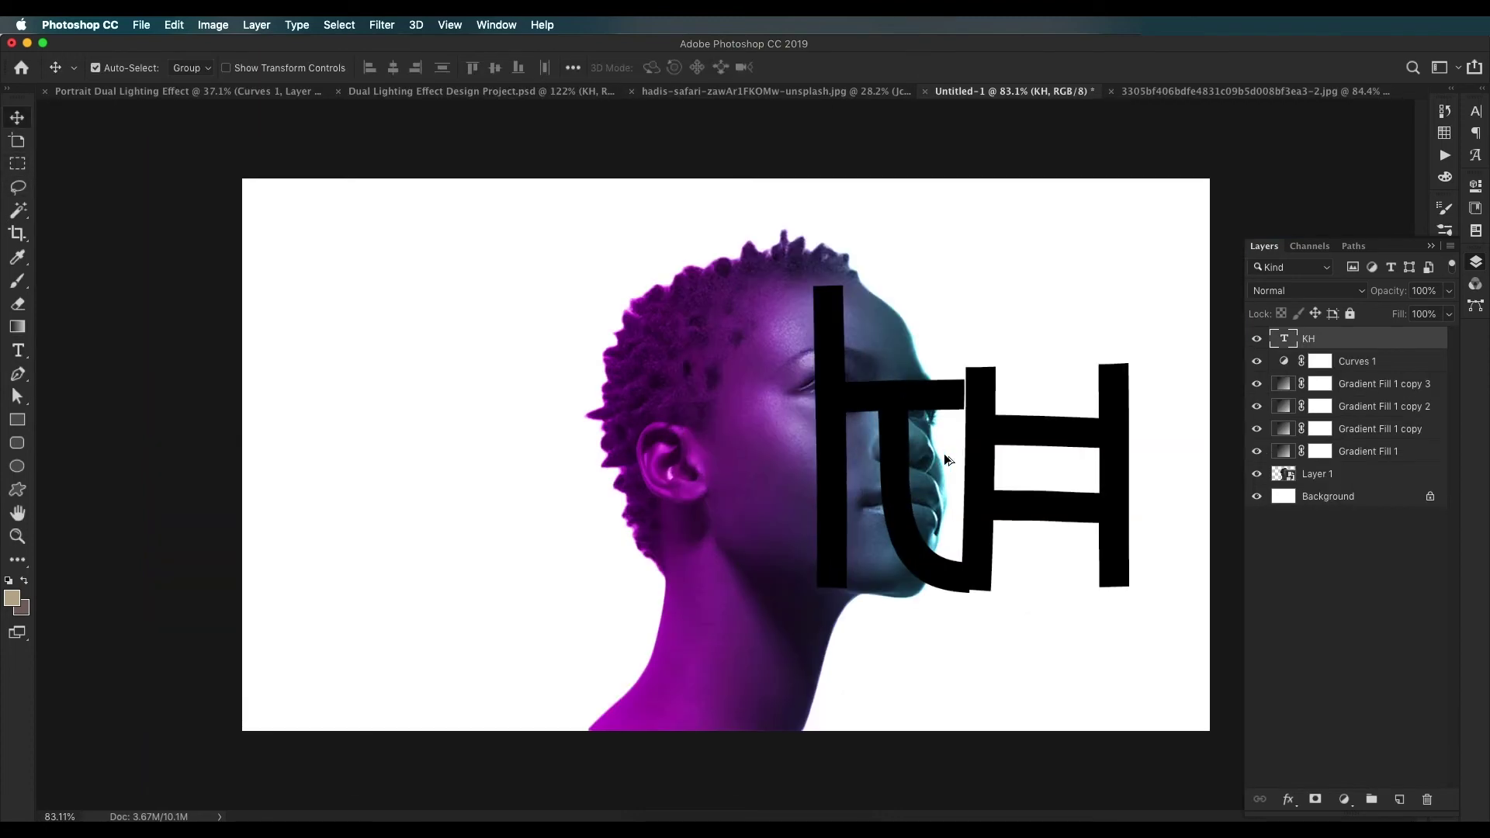
pyautogui.moveTo(1387, 340); pyautogui.dragTo(1357, 486)
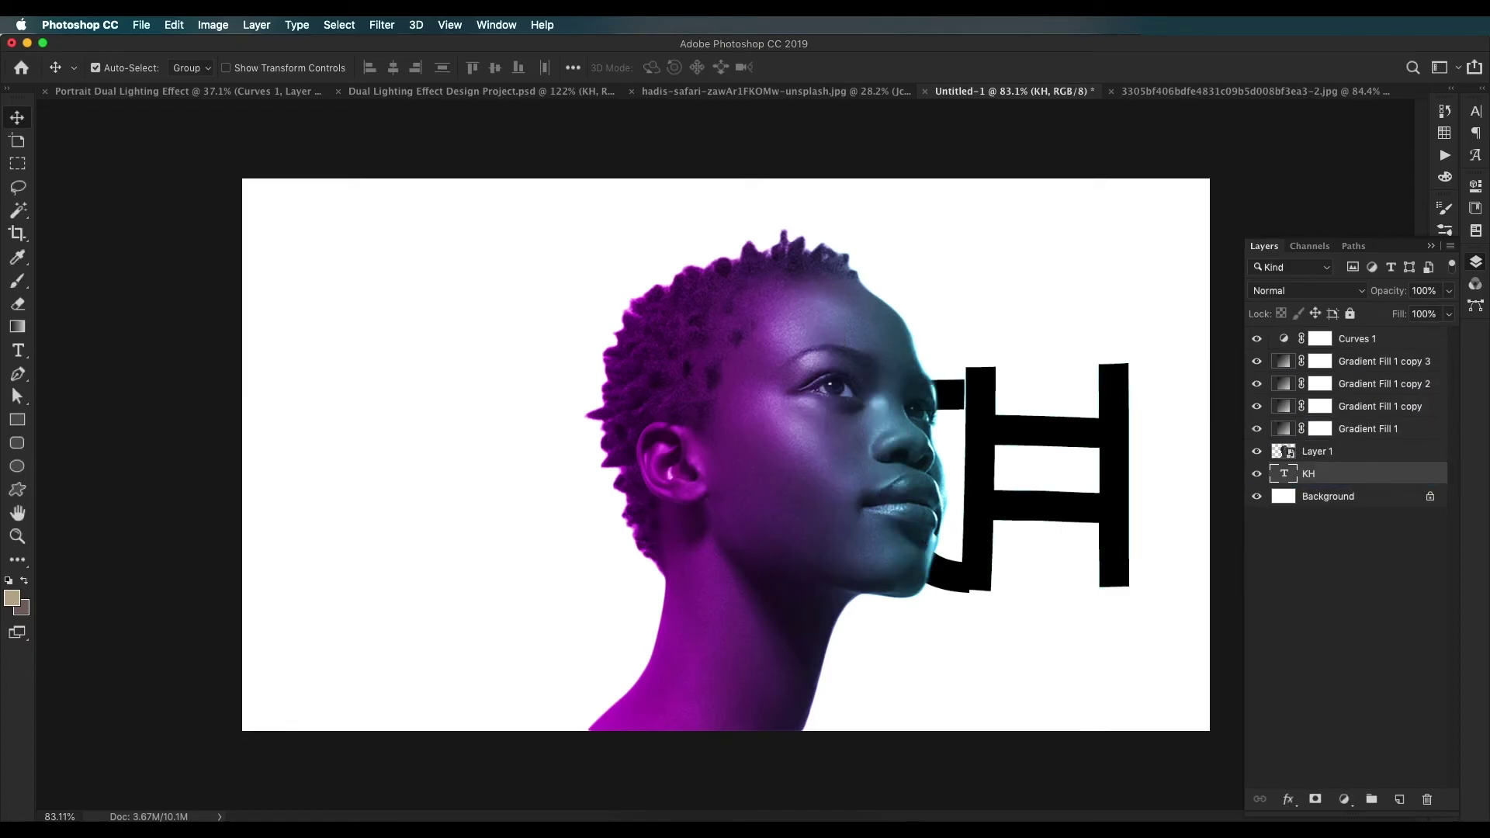
# Step: Add a Gradient Overlay to the KH text layer and choose the Black, White preset as its gradient
pyautogui.doubleClick(1359, 474)
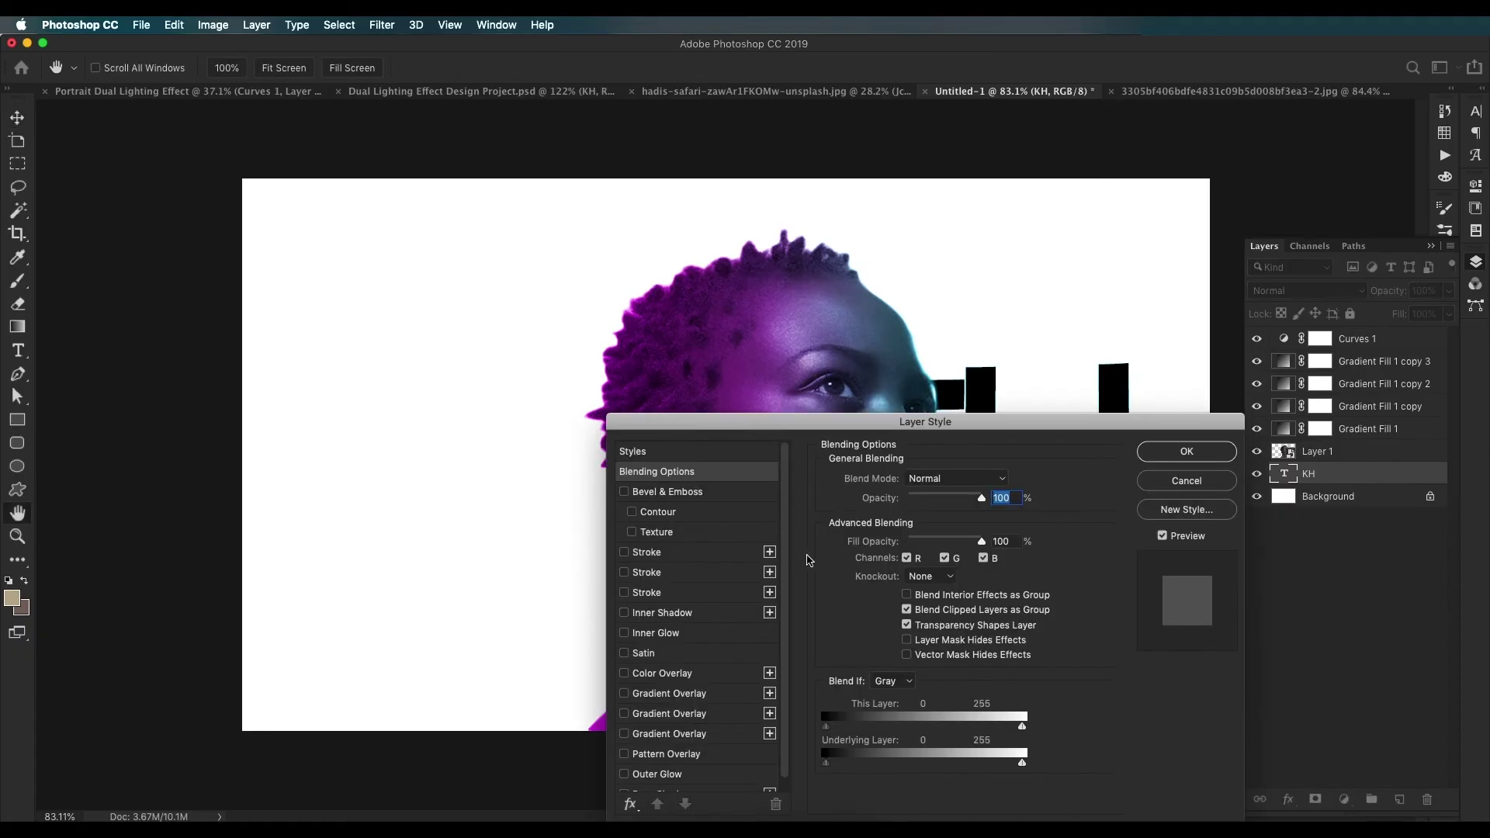
pyautogui.click(625, 714)
pyautogui.click(665, 714)
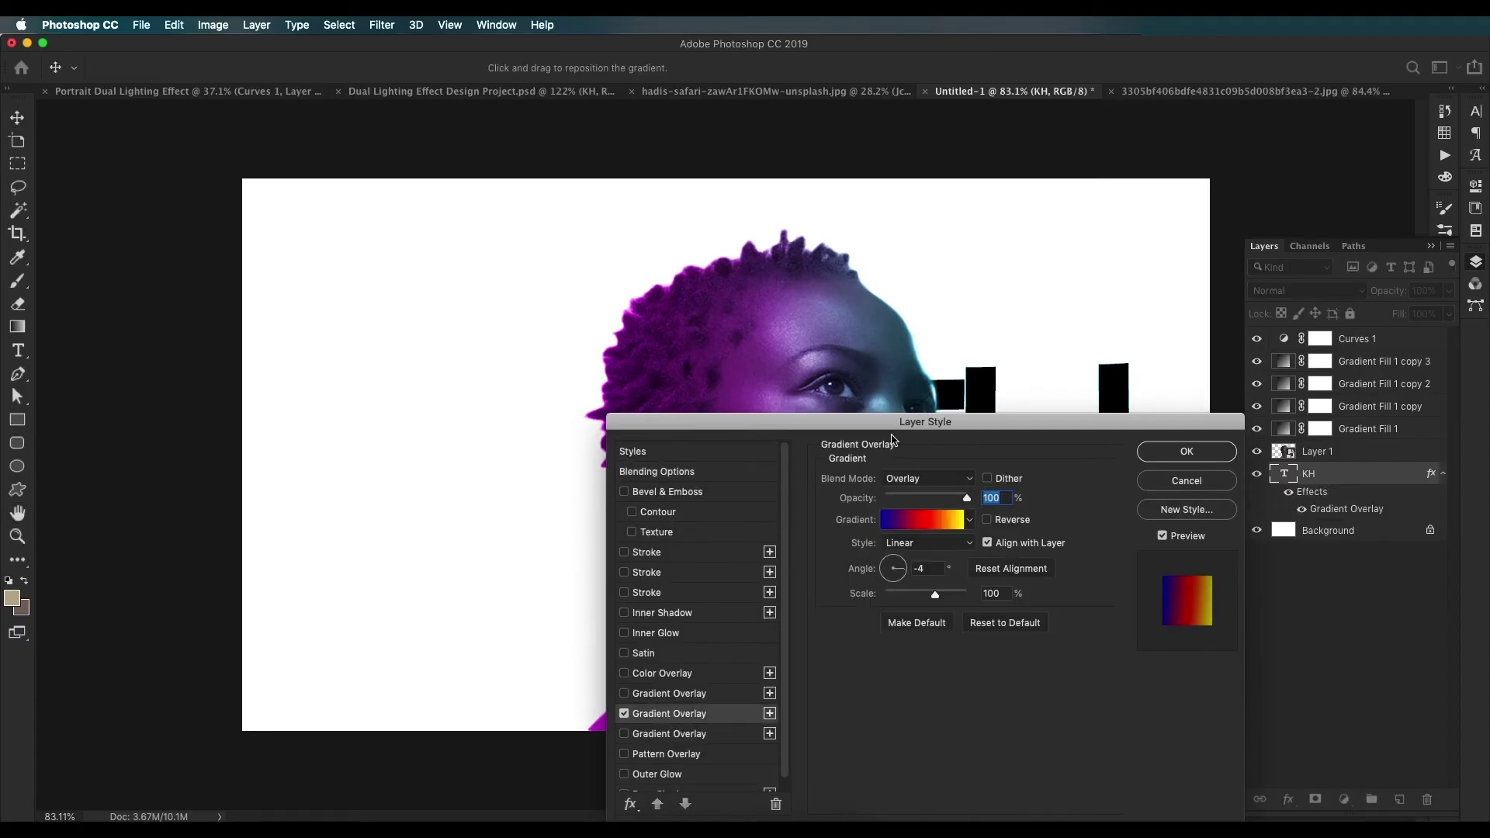
pyautogui.moveTo(894, 425); pyautogui.dragTo(1302, 222)
pyautogui.click(1327, 319)
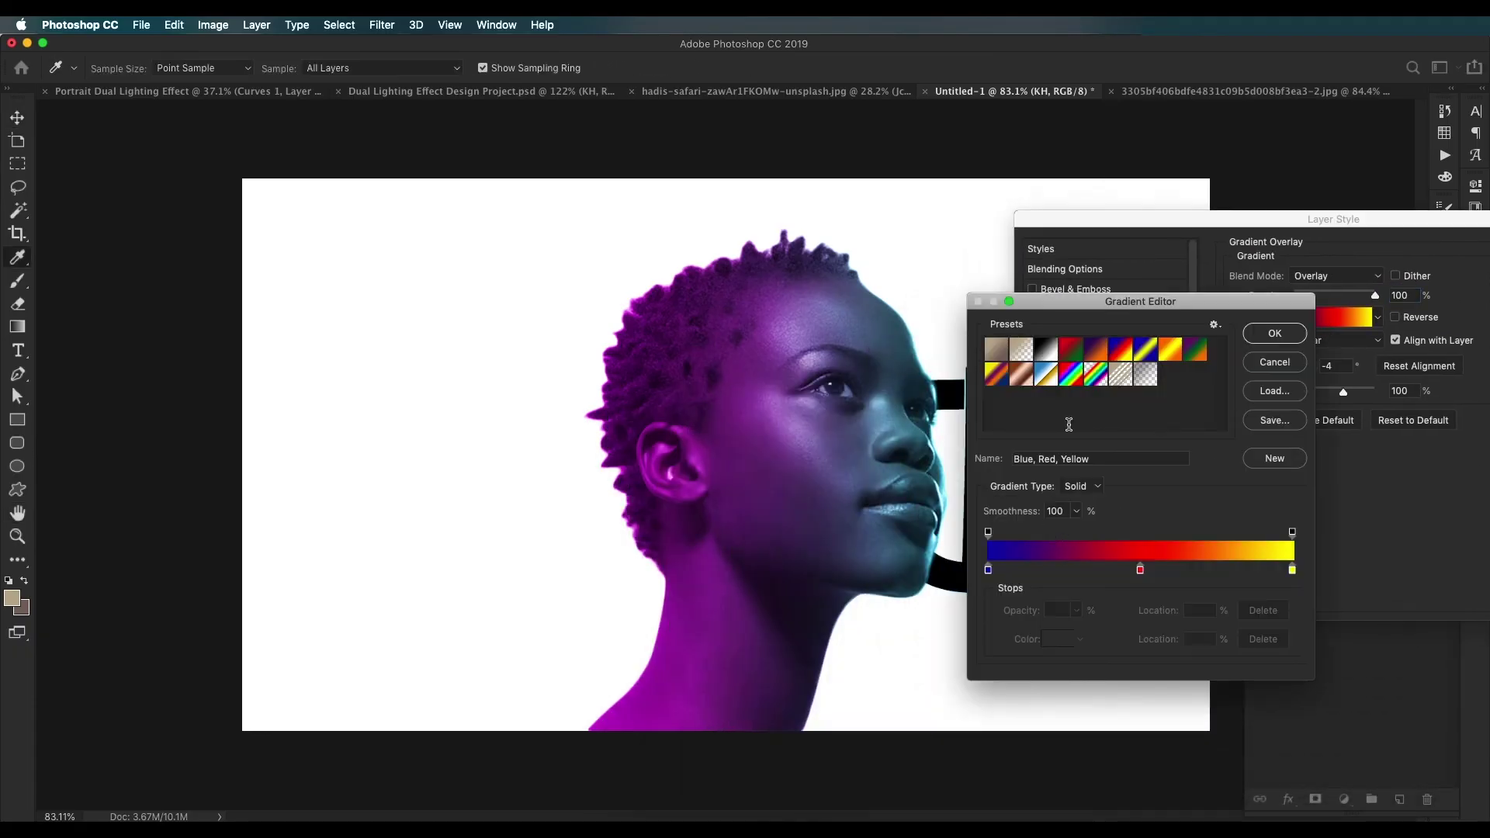
pyautogui.click(1056, 356)
# Step: Recolor the gradient's black stop to purple #a506b5, sampled from the woman's neck
pyautogui.click(988, 572)
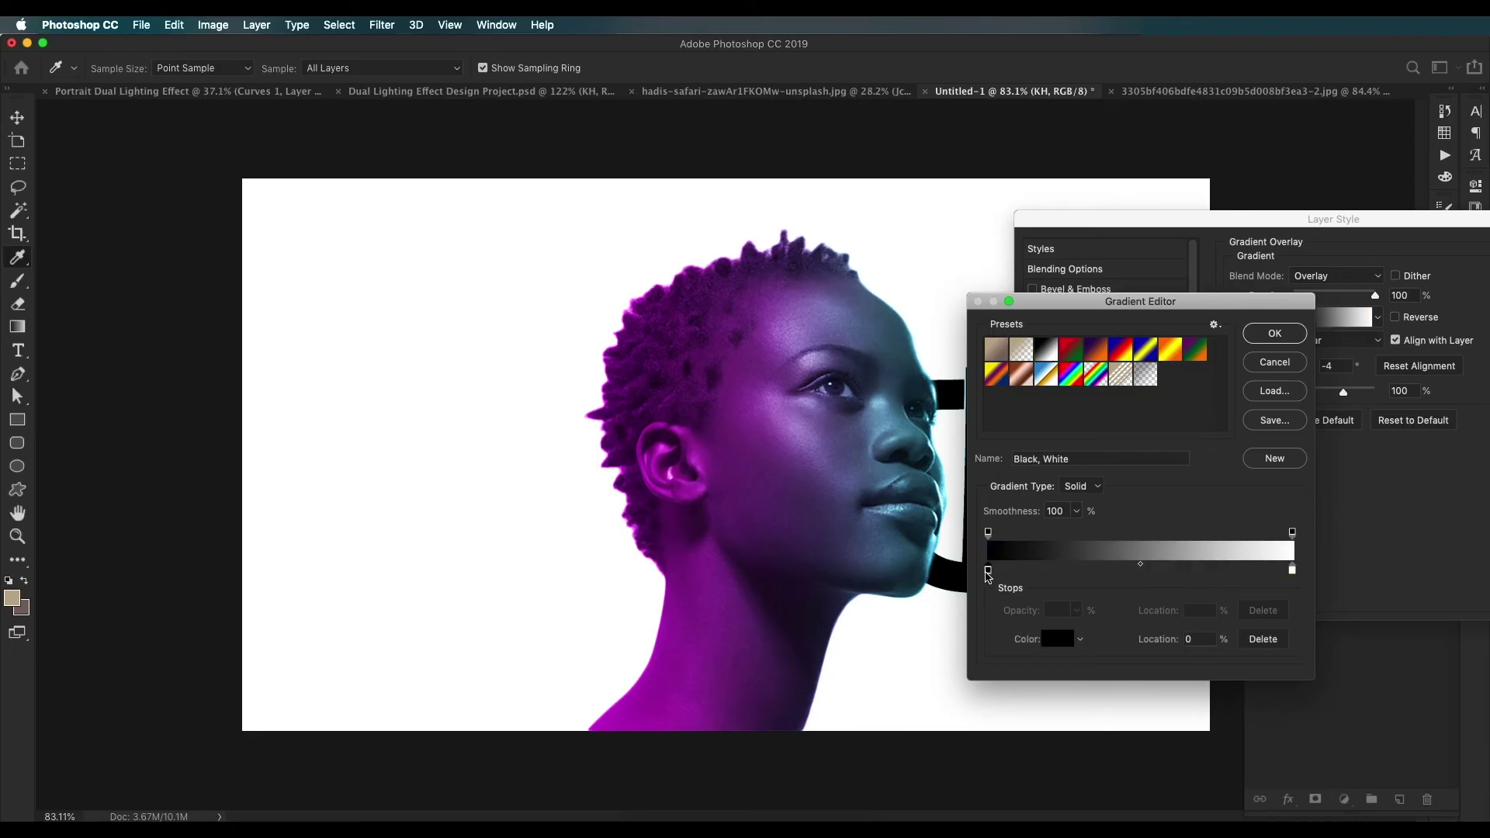
pyautogui.doubleClick(988, 572)
pyautogui.click(987, 572)
pyautogui.click(690, 593)
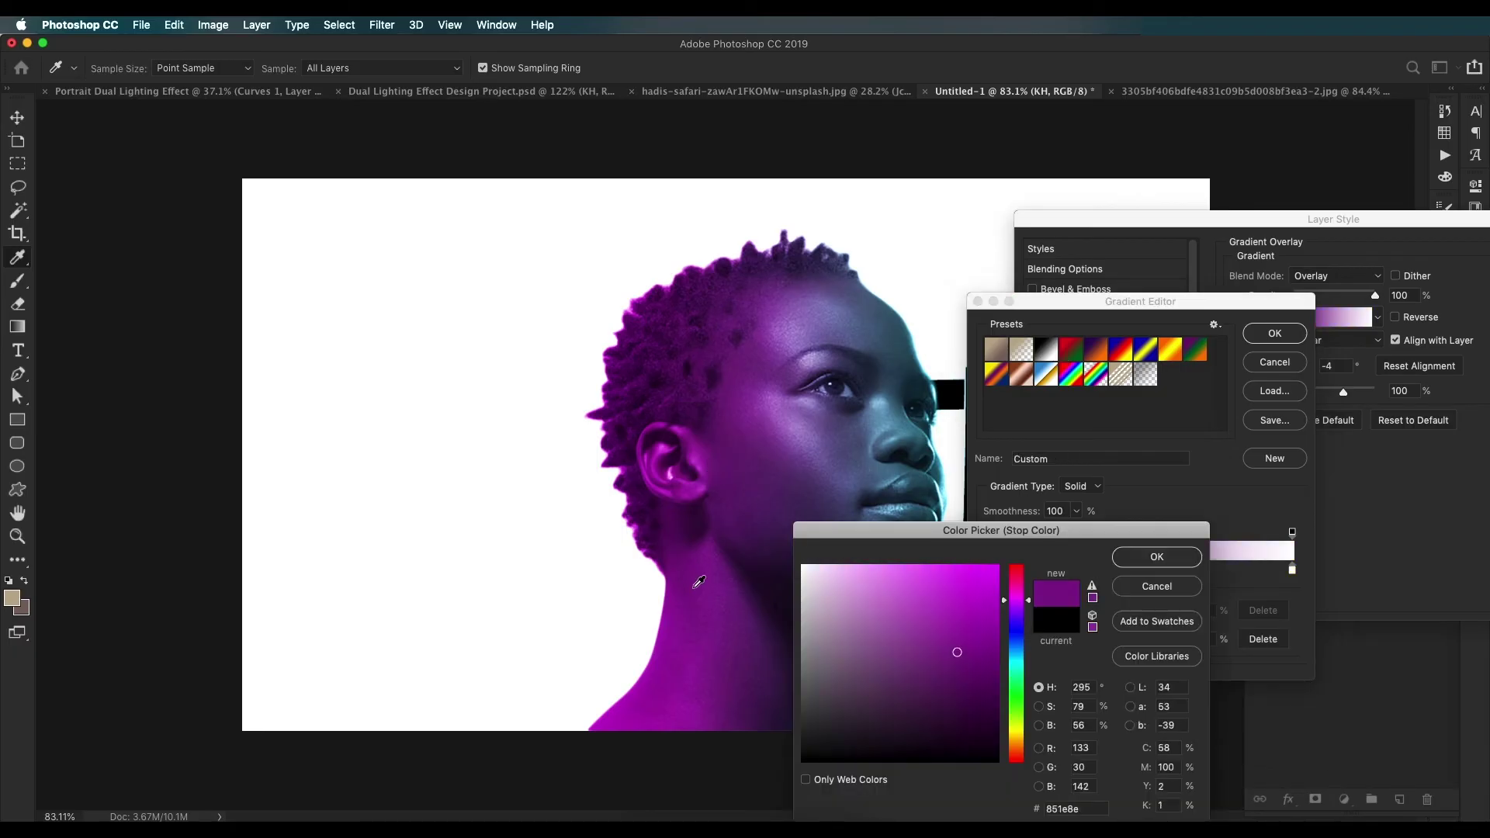
pyautogui.click(706, 609)
pyautogui.moveTo(705, 609); pyautogui.dragTo(1066, 598)
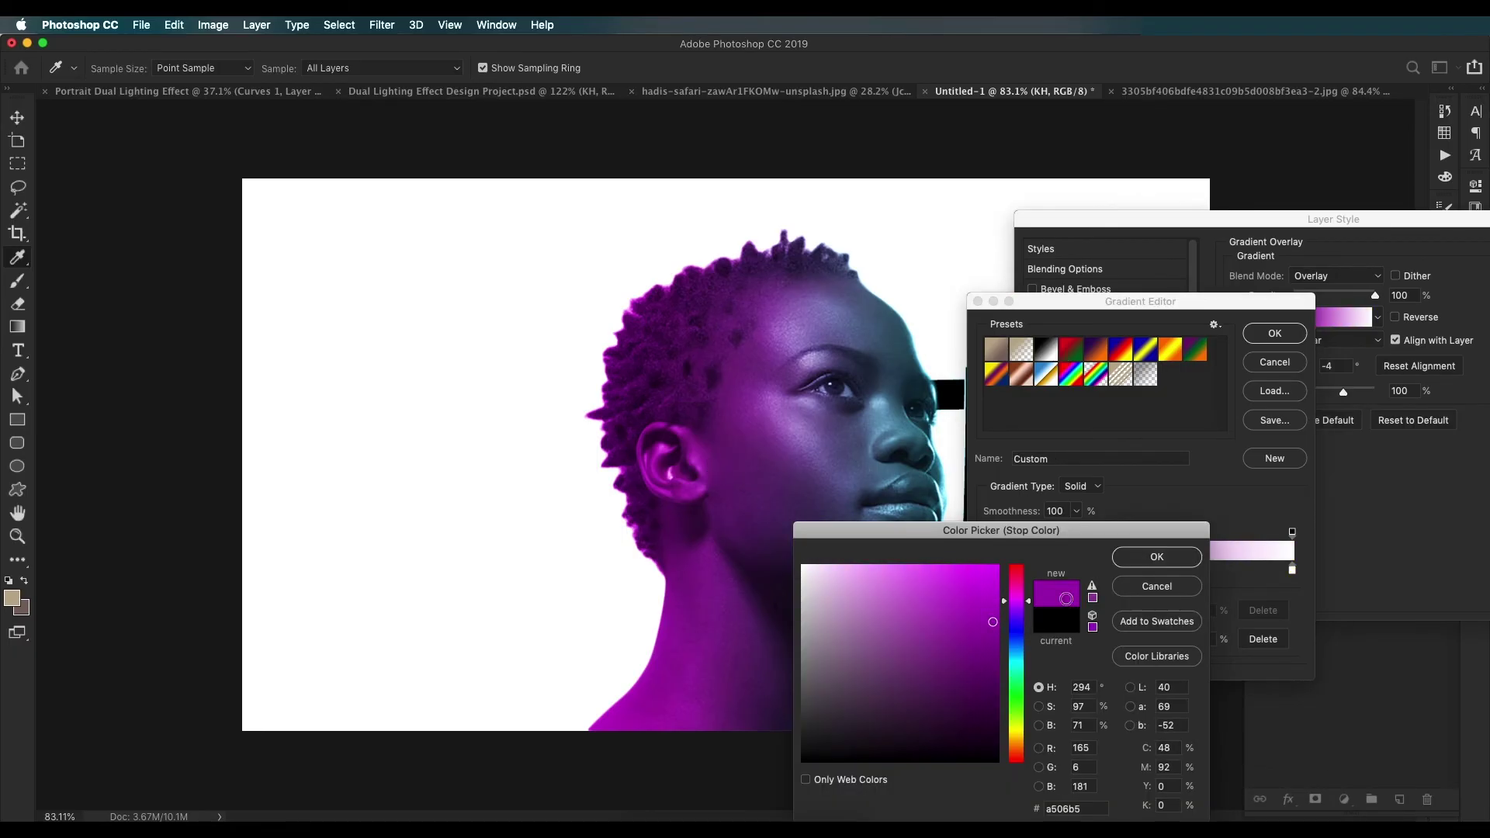
pyautogui.click(1156, 557)
# Step: Recolor the gradient's white stop to a bright cyan-blue and apply the overlay to the KH lettering
pyautogui.click(1292, 570)
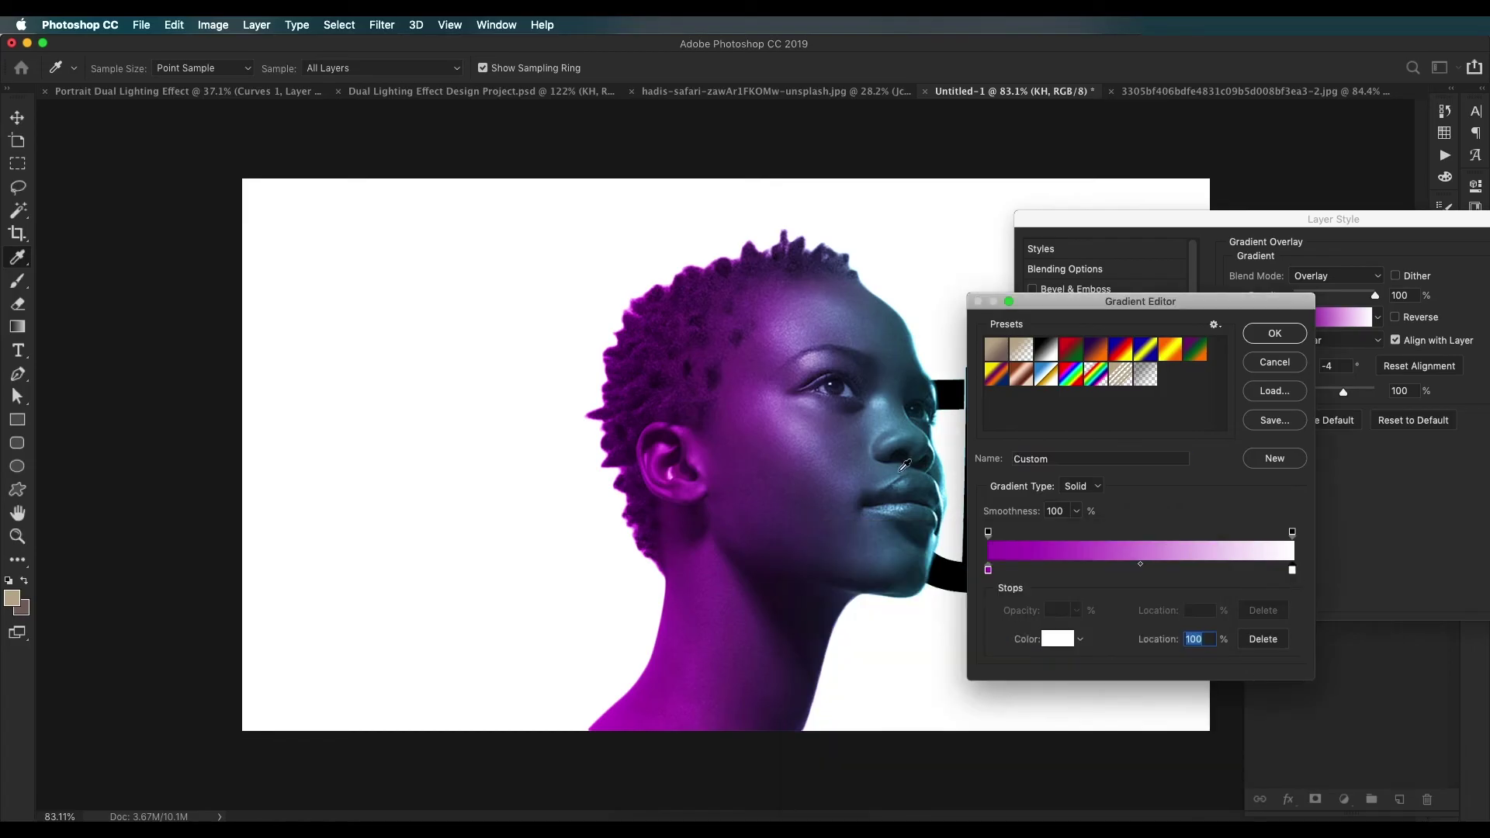
pyautogui.click(906, 352)
pyautogui.click(1057, 639)
pyautogui.moveTo(969, 605); pyautogui.dragTo(1037, 509)
pyautogui.moveTo(1017, 650); pyautogui.dragTo(1015, 658)
pyautogui.click(1146, 559)
pyautogui.click(1274, 333)
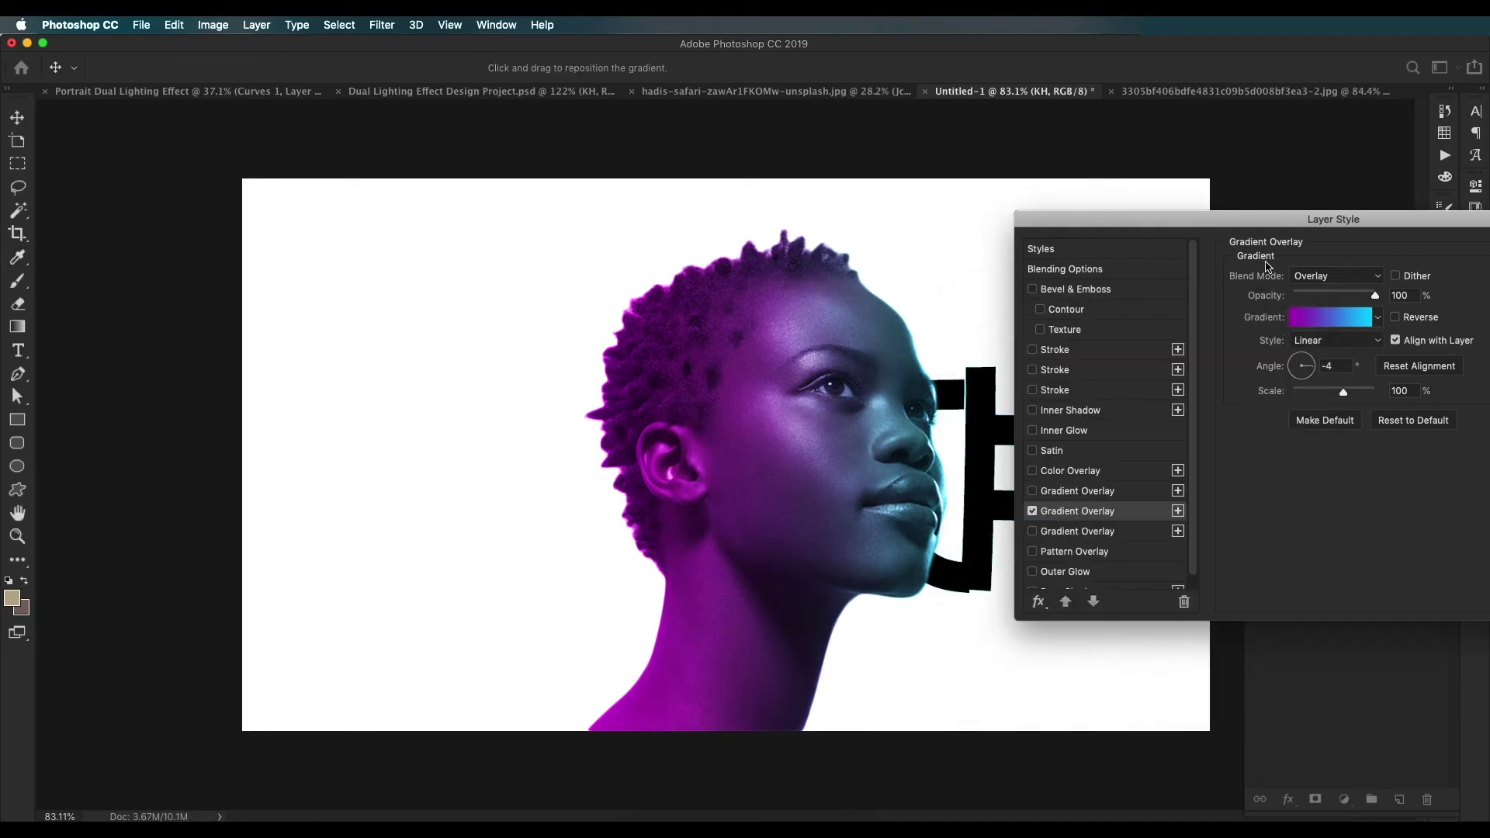
pyautogui.moveTo(1279, 228); pyautogui.dragTo(897, 216)
pyautogui.click(1212, 237)
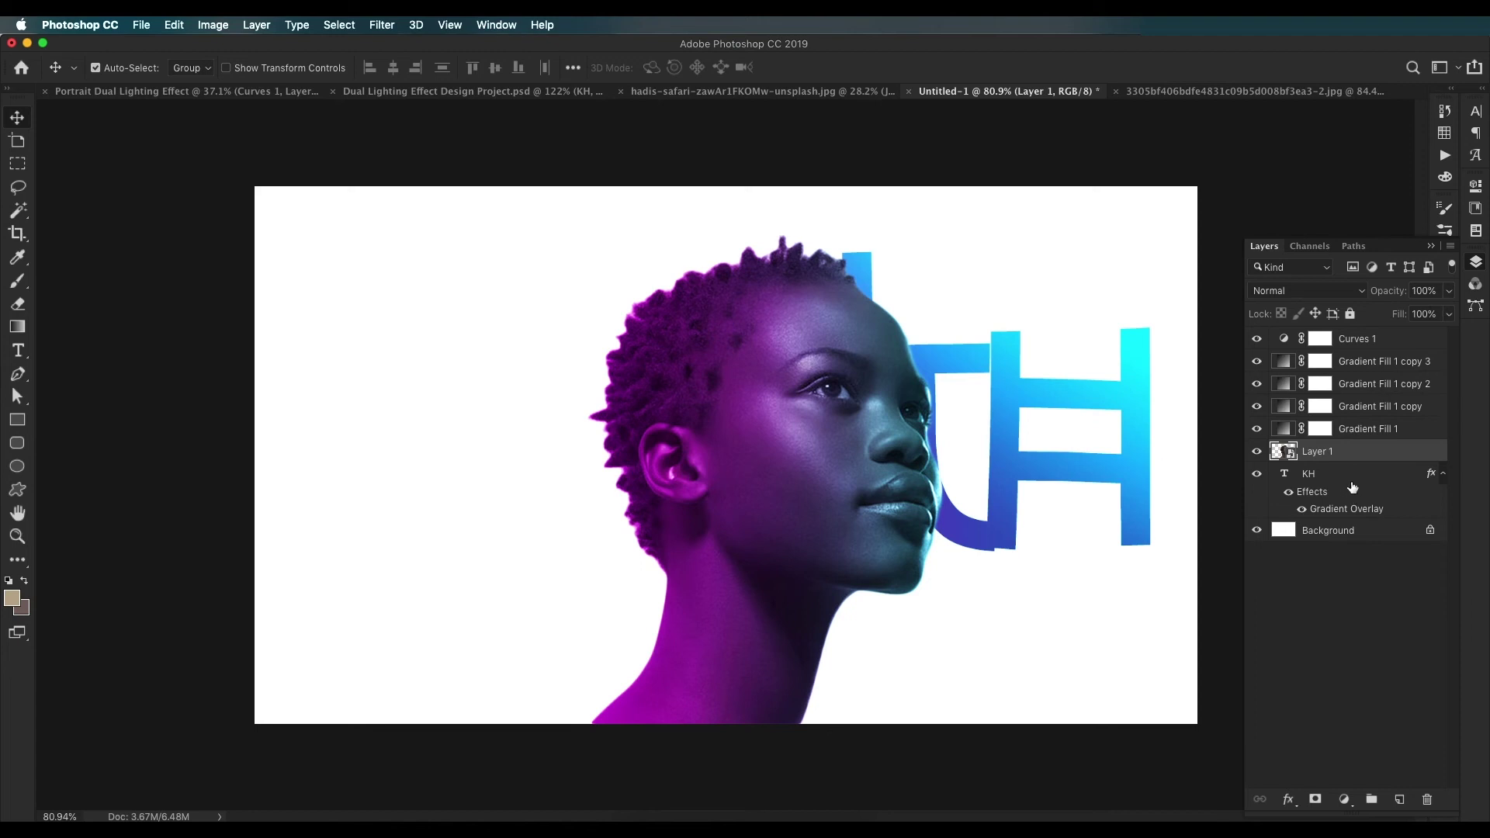
# Step: Clip all four gradient fill layers and the Curves layer to Layer 1 so they affect only the woman
pyautogui.click(1331, 473)
pyautogui.click(1378, 428)
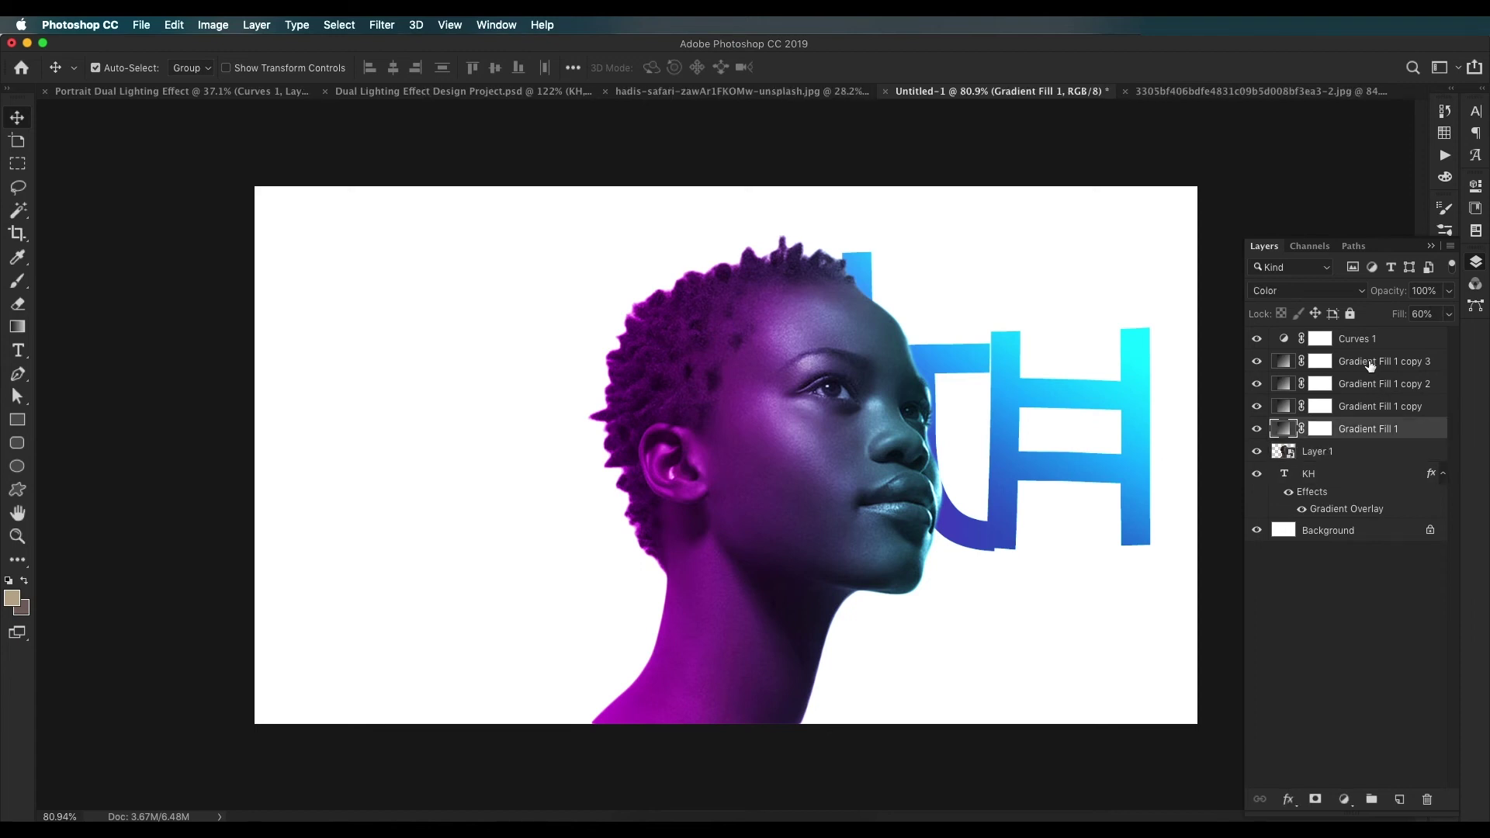
pyautogui.keyDown('shift'); pyautogui.click(1369, 364); pyautogui.keyUp('shift')
pyautogui.moveTo(1284, 439)
pyautogui.mouseDown()
pyautogui.moveTo(1290, 423)
pyautogui.moveTo(1294, 454)
pyautogui.mouseUp()
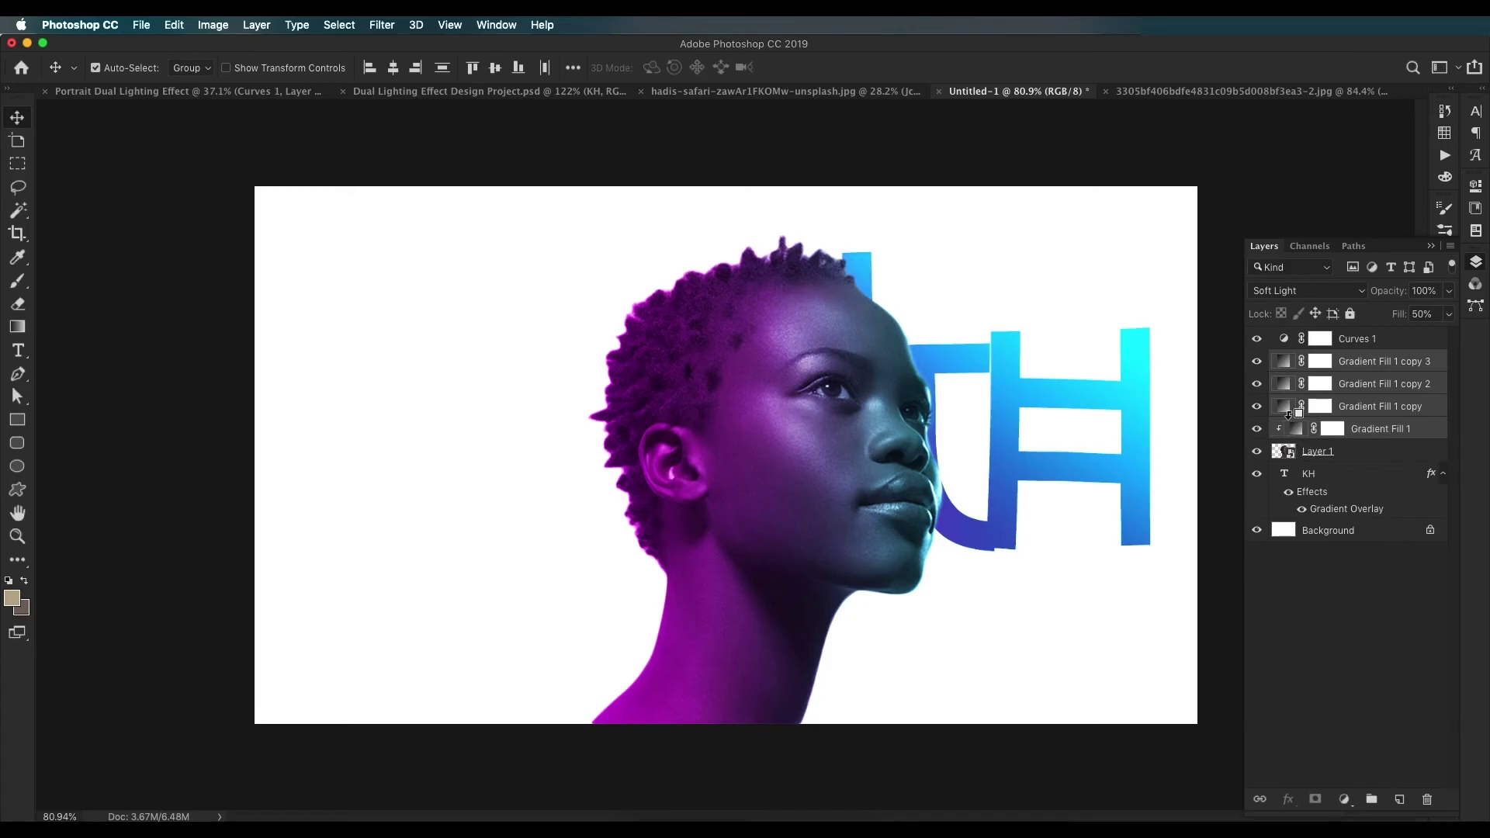
pyautogui.keyDown('alt'); pyautogui.click(1290, 414); pyautogui.keyUp('alt')
pyautogui.keyDown('alt'); pyautogui.click(1289, 388); pyautogui.keyUp('alt')
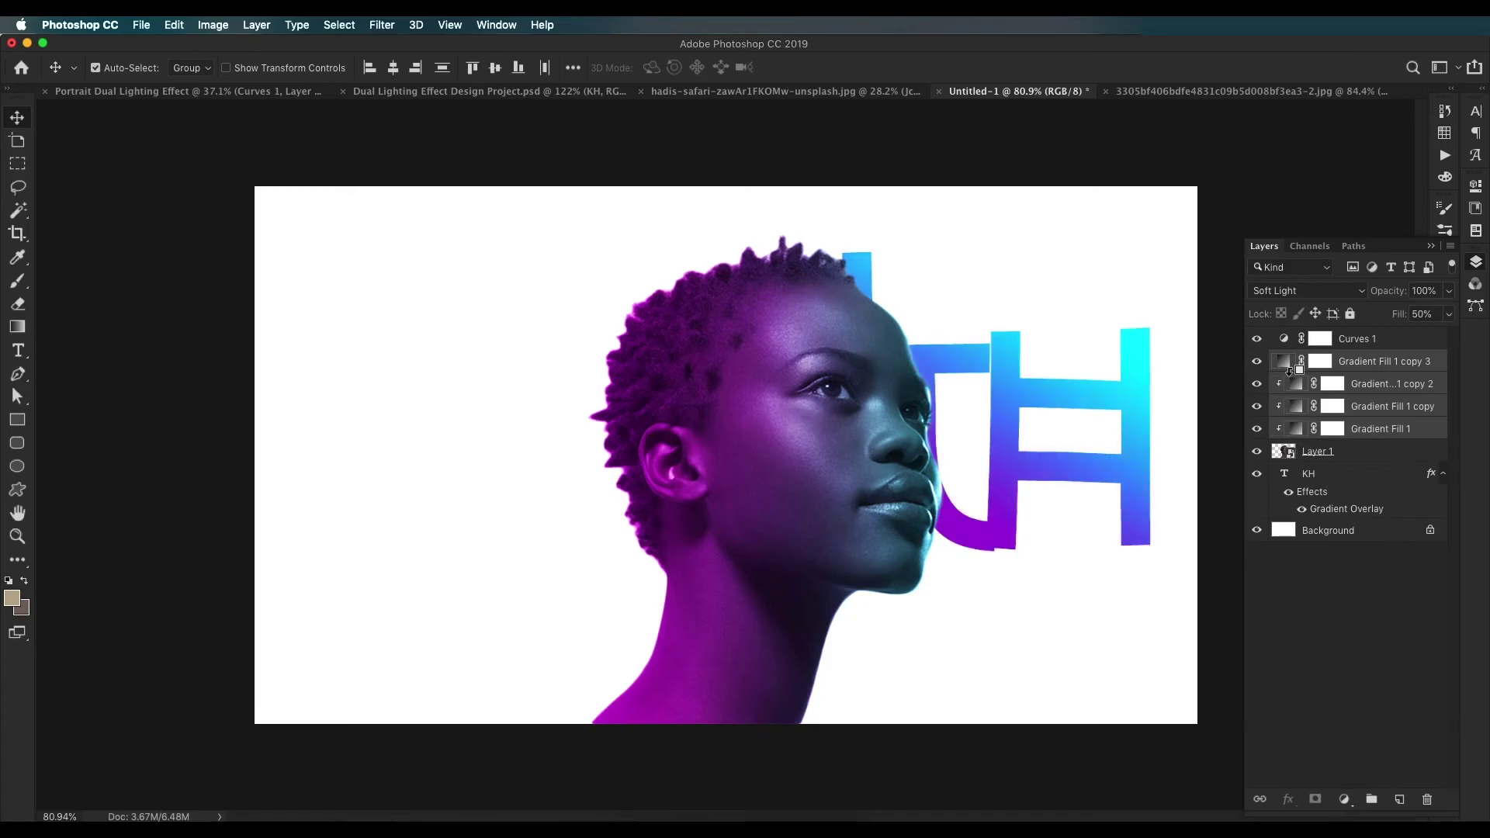
pyautogui.keyDown('alt'); pyautogui.click(1289, 365); pyautogui.keyUp('alt')
pyautogui.keyDown('alt'); pyautogui.click(1294, 342); pyautogui.keyUp('alt')
# Step: Toggle the KH lettering off and on and examine the composition with and without it
pyautogui.click(1256, 475)
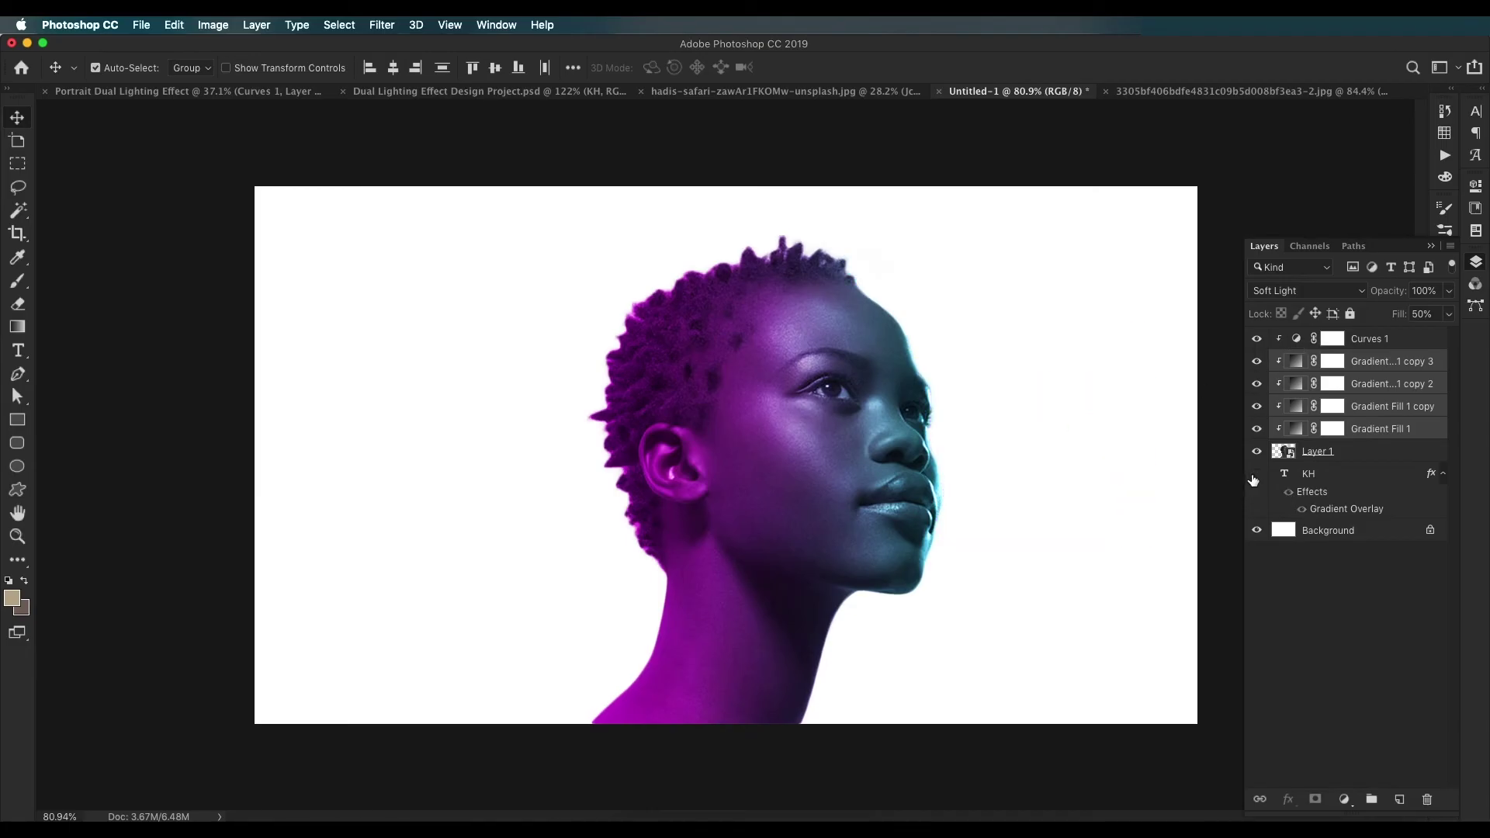
pyautogui.click(1257, 475)
pyautogui.click(1281, 503)
pyautogui.click(1280, 505)
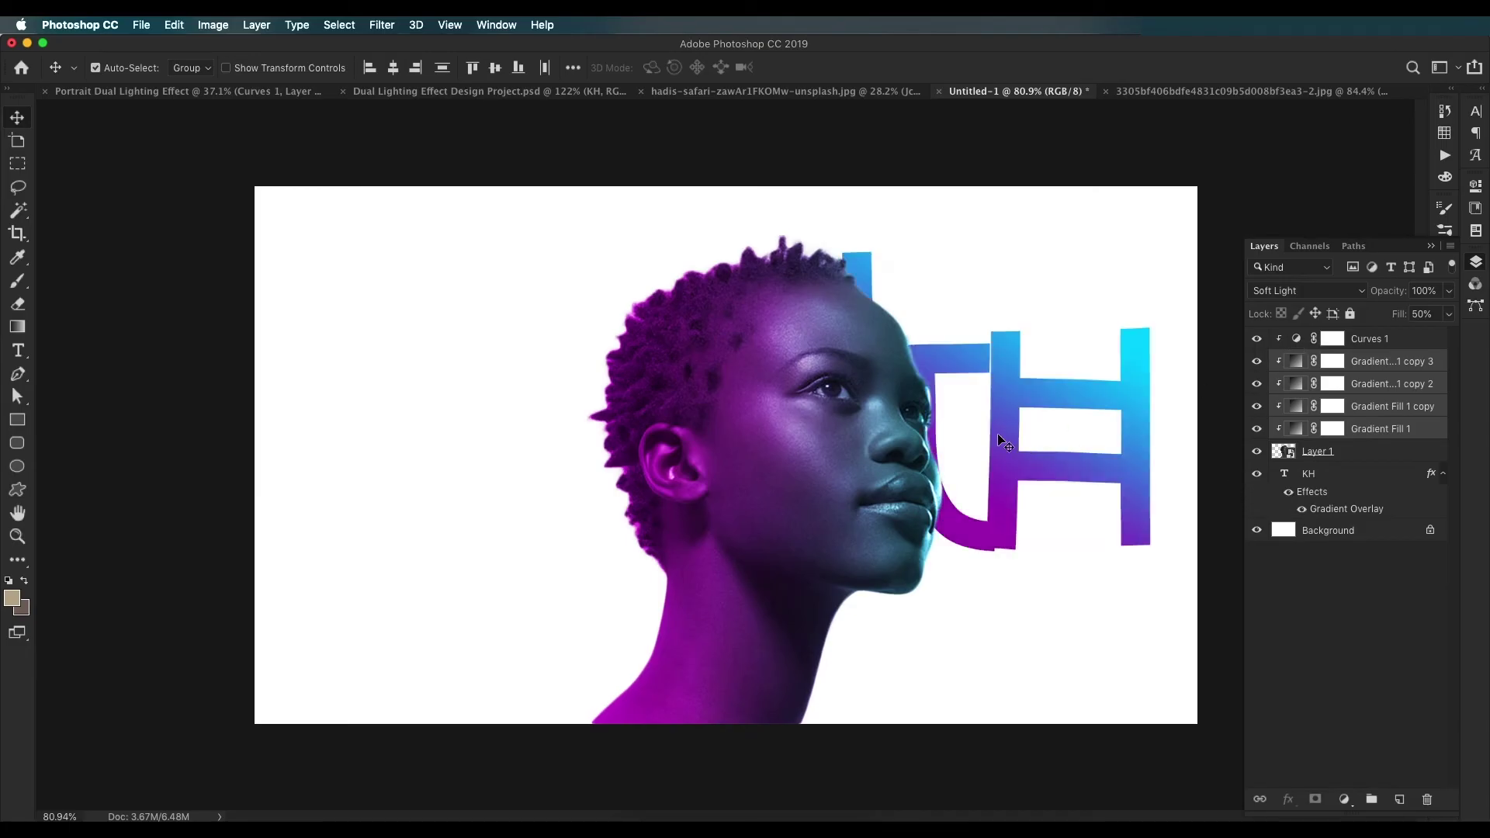
pyautogui.scroll(-5, 1001, 438)
pyautogui.scroll(5, 1002, 441)
pyautogui.scroll(-3, 1013, 459)
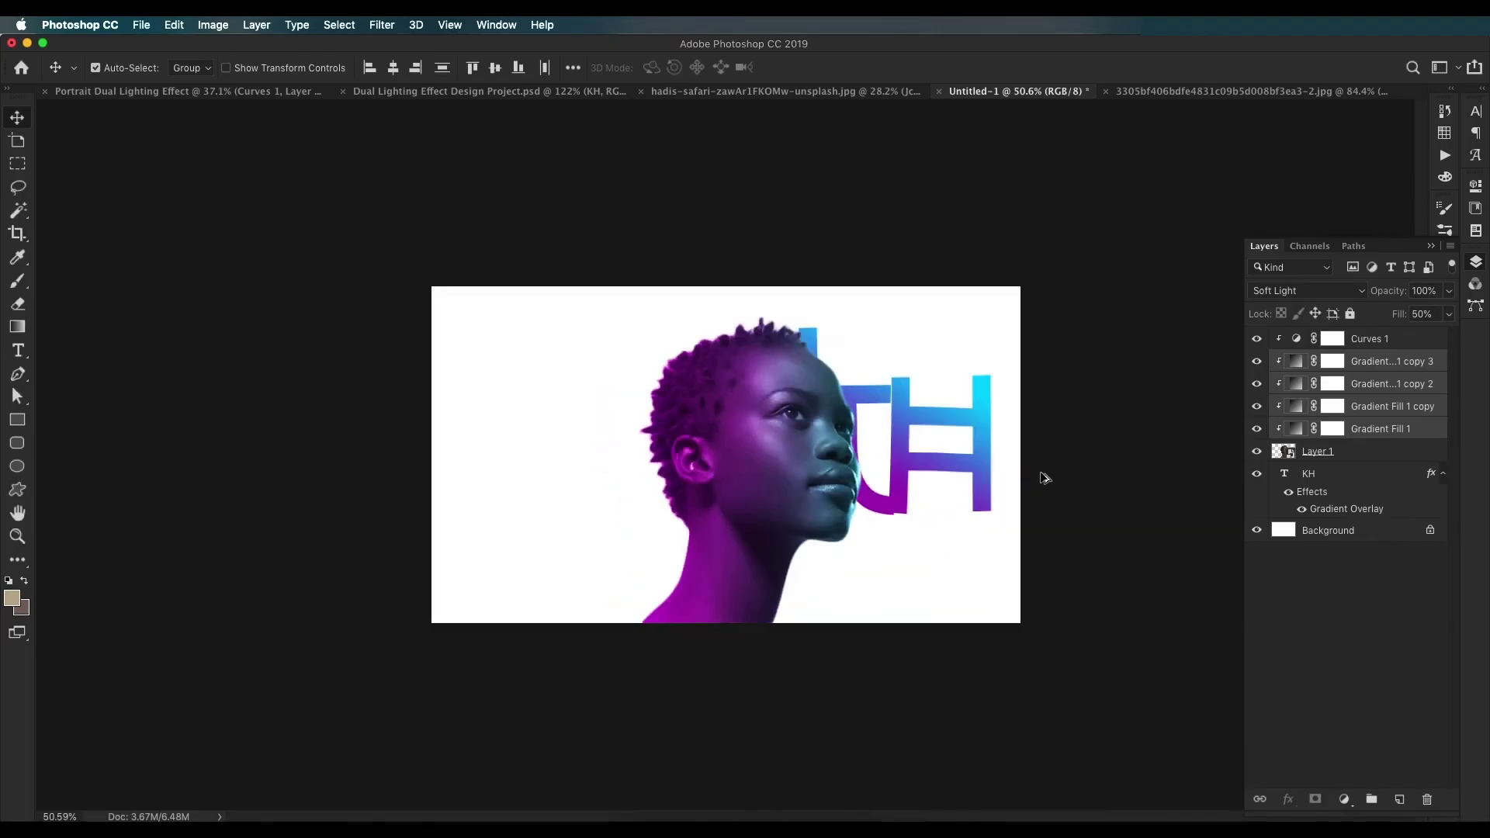
pyautogui.scroll(3, 1044, 477)
# Step: Recolor the purple stop of the KH lettering's gradient overlay to a slightly darker, less saturated purple
pyautogui.doubleClick(1337, 512)
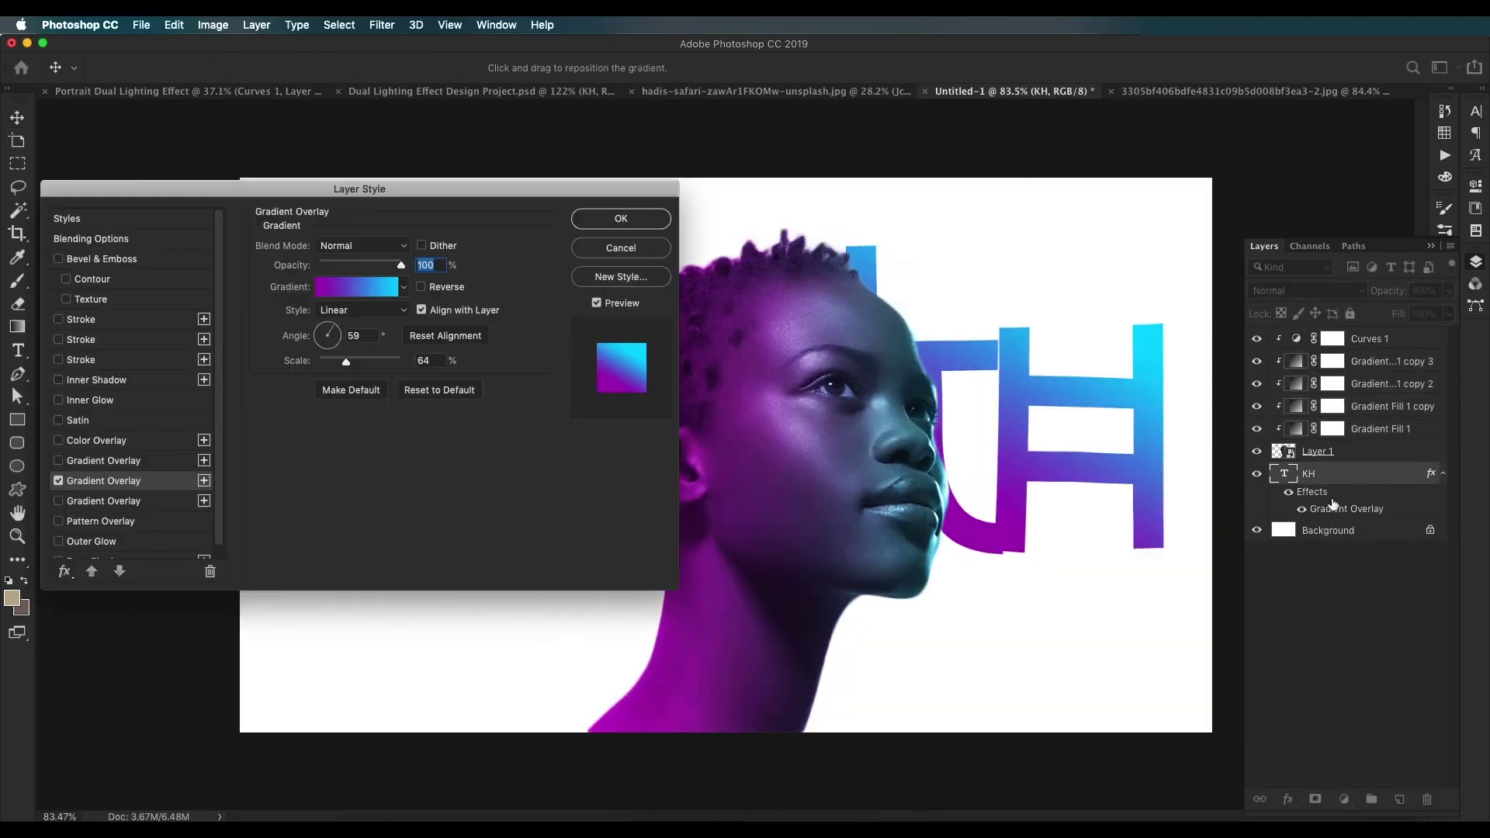
pyautogui.click(372, 291)
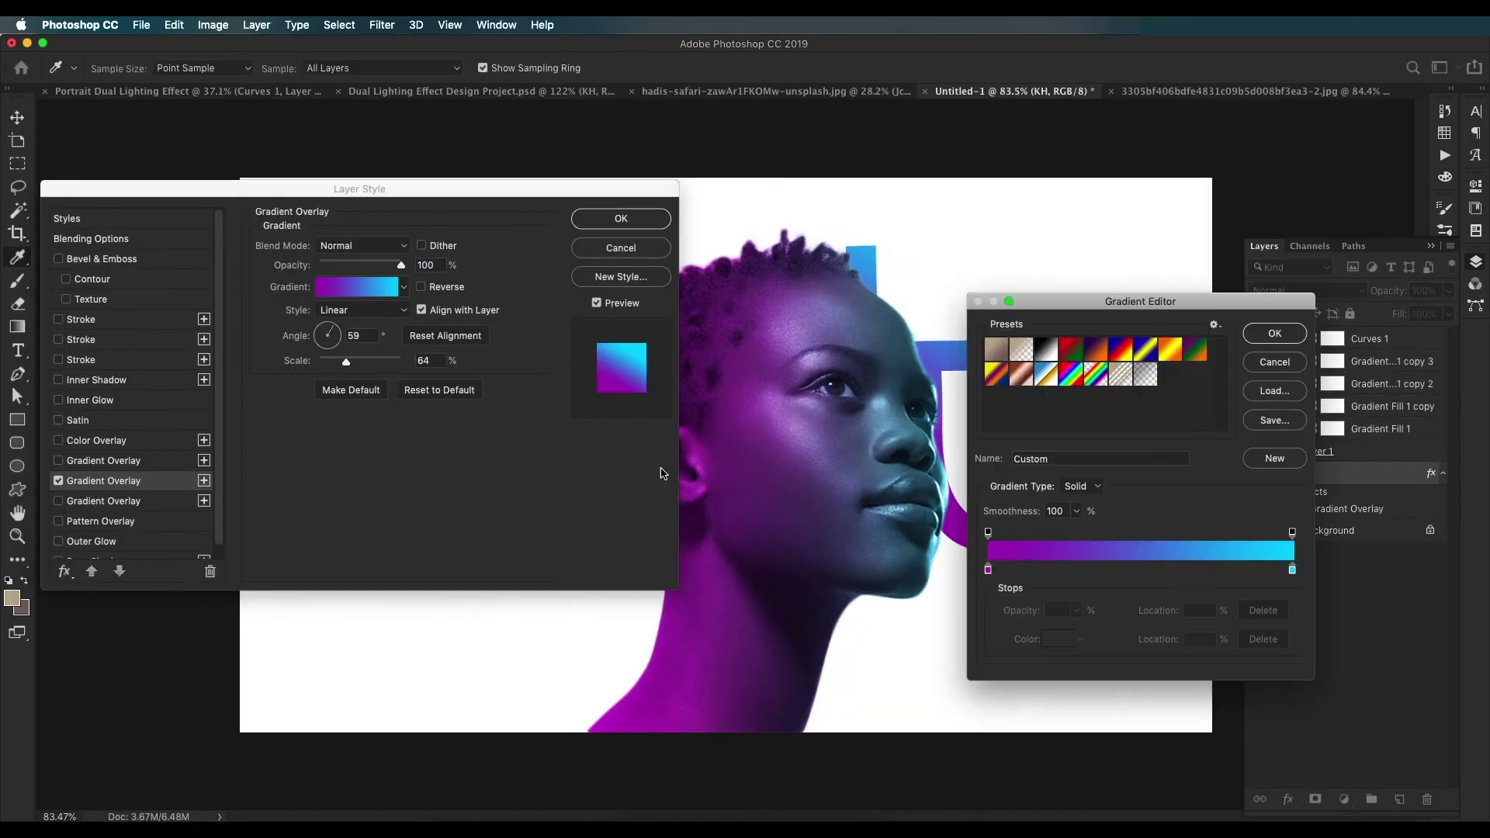
pyautogui.doubleClick(992, 574)
pyautogui.click(970, 647)
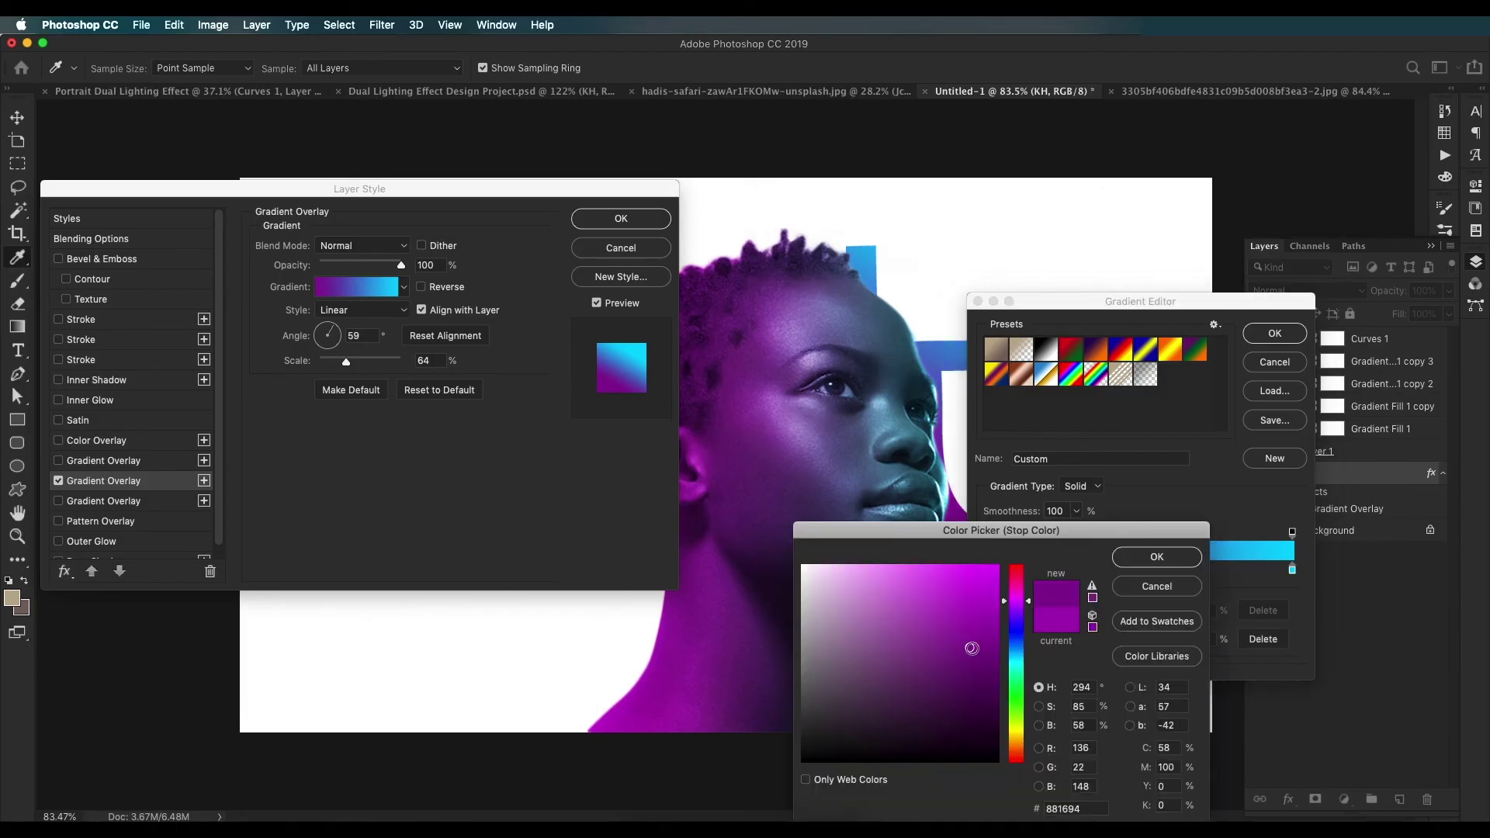
pyautogui.moveTo(965, 644)
pyautogui.mouseDown()
pyautogui.moveTo(928, 642)
pyautogui.moveTo(963, 647)
pyautogui.moveTo(959, 632)
pyautogui.mouseUp()
pyautogui.click(1156, 557)
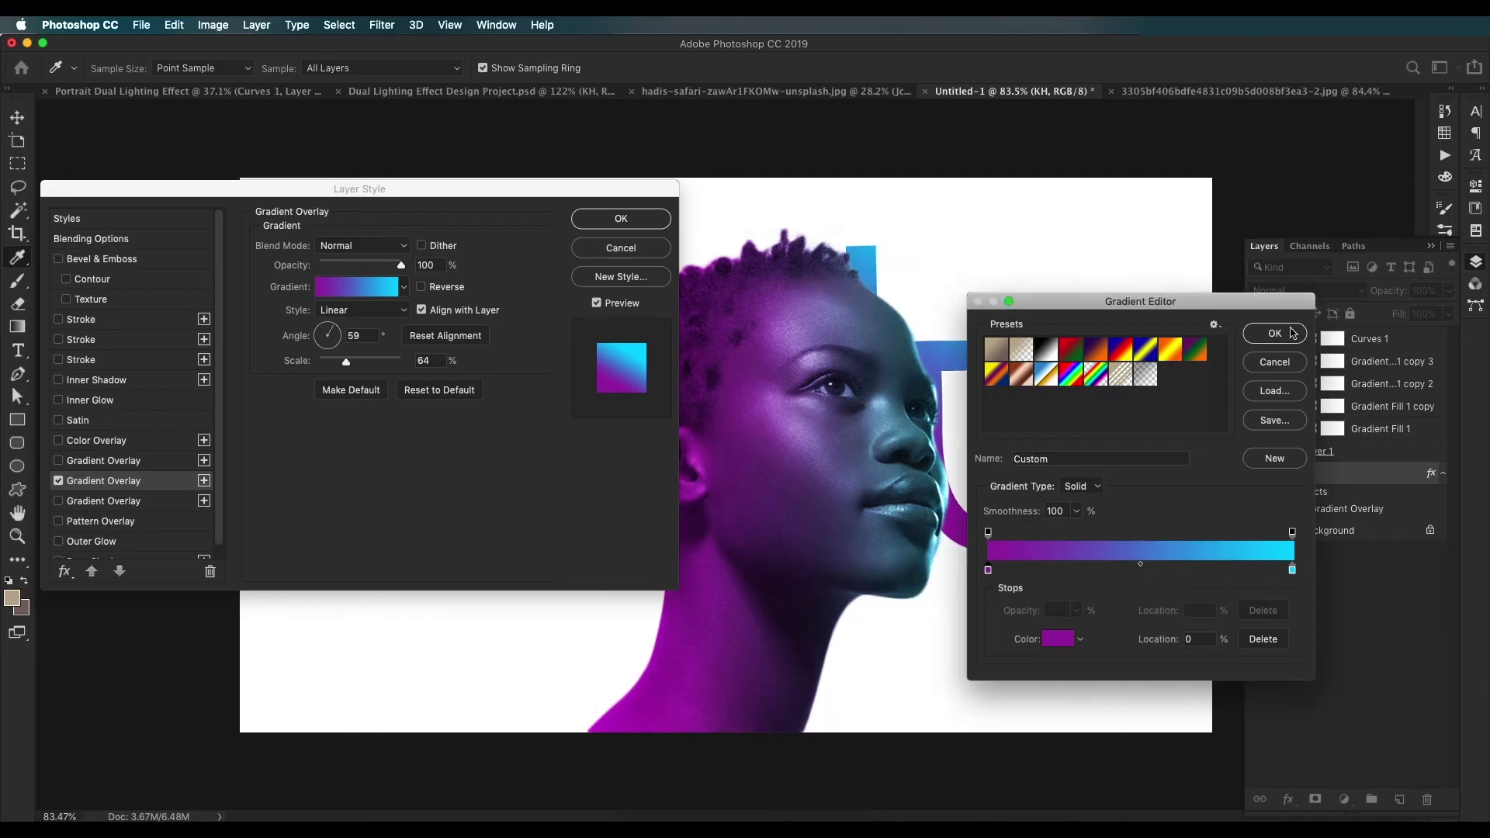
pyautogui.click(1291, 333)
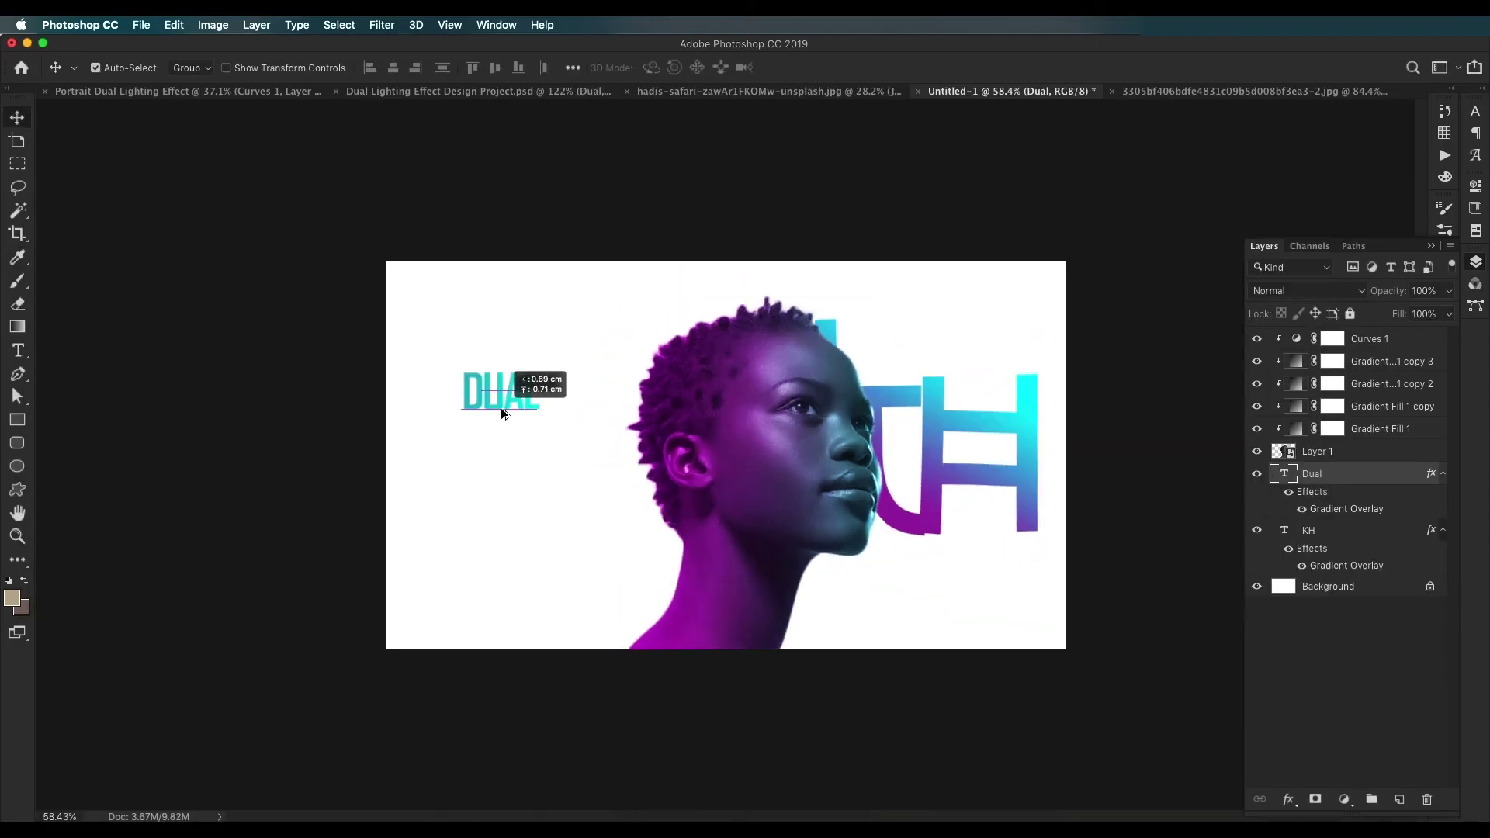
# Step: Duplicate the DUAL text directly below itself and change the copy to LIGHTING
pyautogui.moveTo(509, 409); pyautogui.dragTo(497, 497)
pyautogui.press('t')
pyautogui.doubleClick(469, 430)
pyautogui.write('LIGHTING')
pyautogui.hotkey('ctrl', 'Return')
pyautogui.press('v')
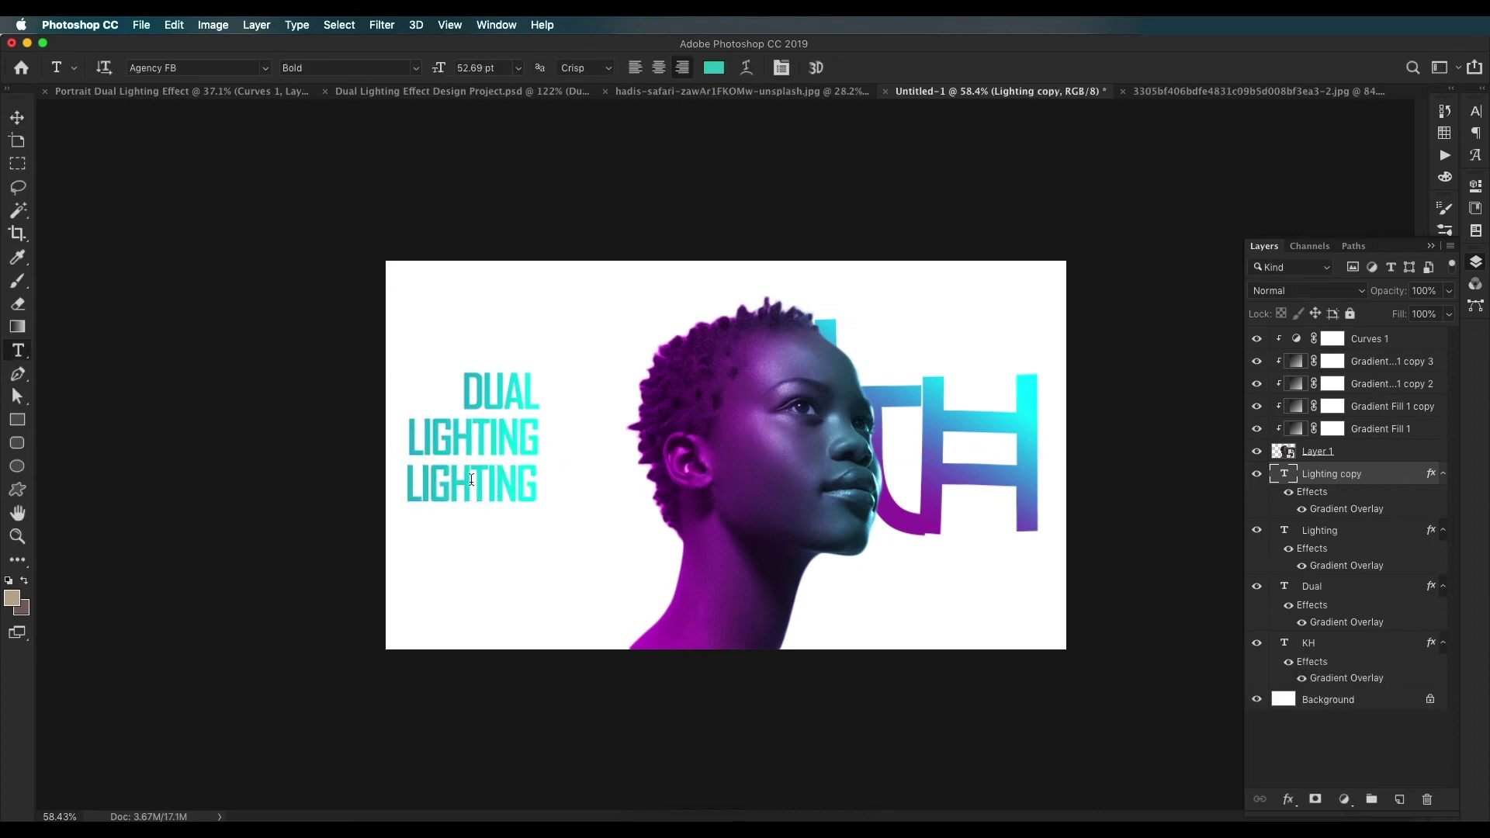
# Step: Replace the wording of the duplicated third text line with TUT
pyautogui.press('t')
pyautogui.doubleClick(474, 483)
pyautogui.write('TUT.')
pyautogui.hotkey('ctrl', 'Return')
pyautogui.press('v')
# Step: Select the LIGHTING and TUT. text layers together and set their text color to a dark grey-navy
pyautogui.keyDown('shift'); pyautogui.click(510, 442); pyautogui.keyUp('shift')
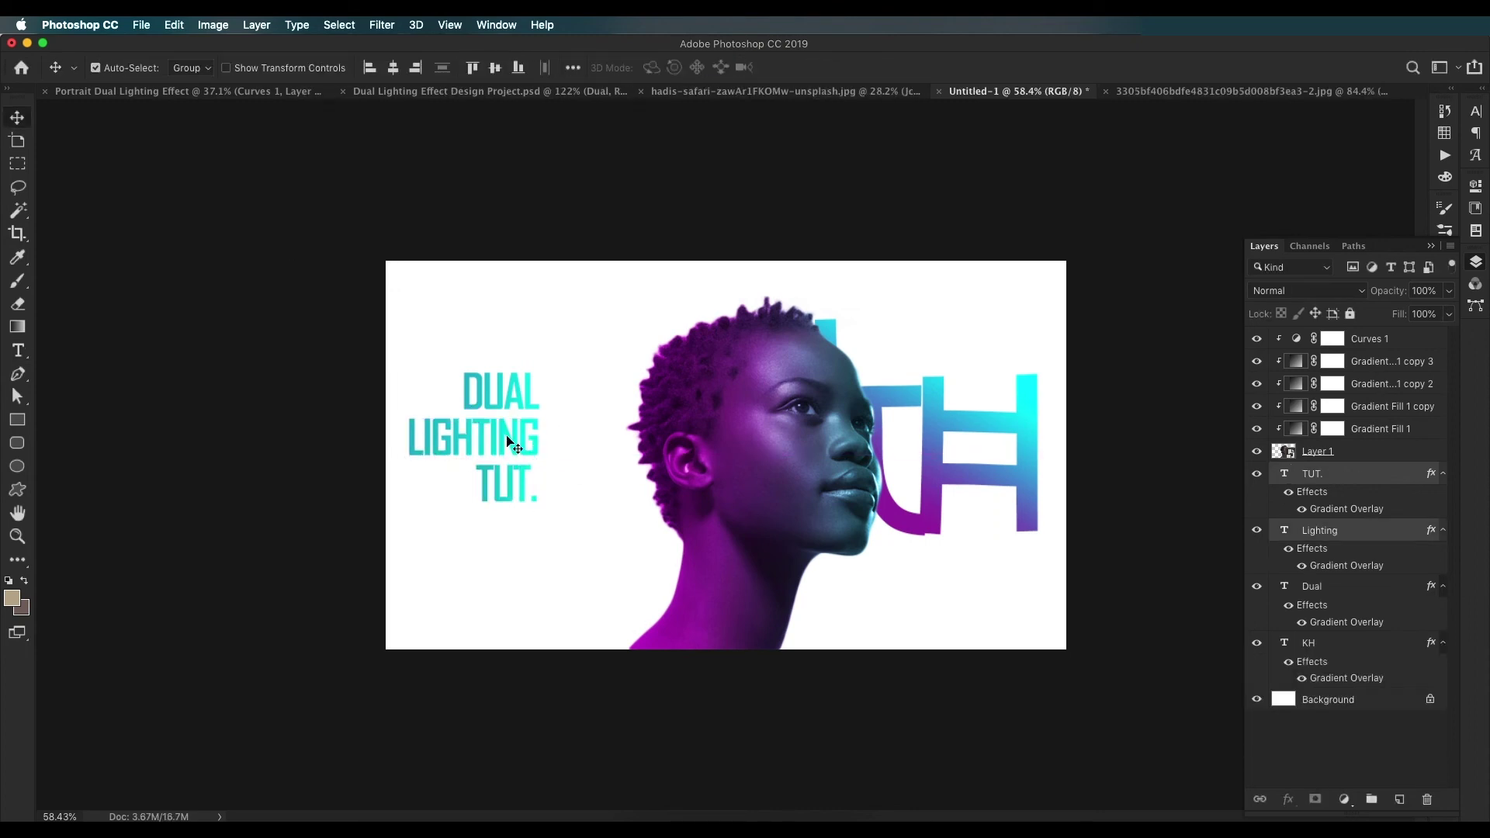
pyautogui.press('t')
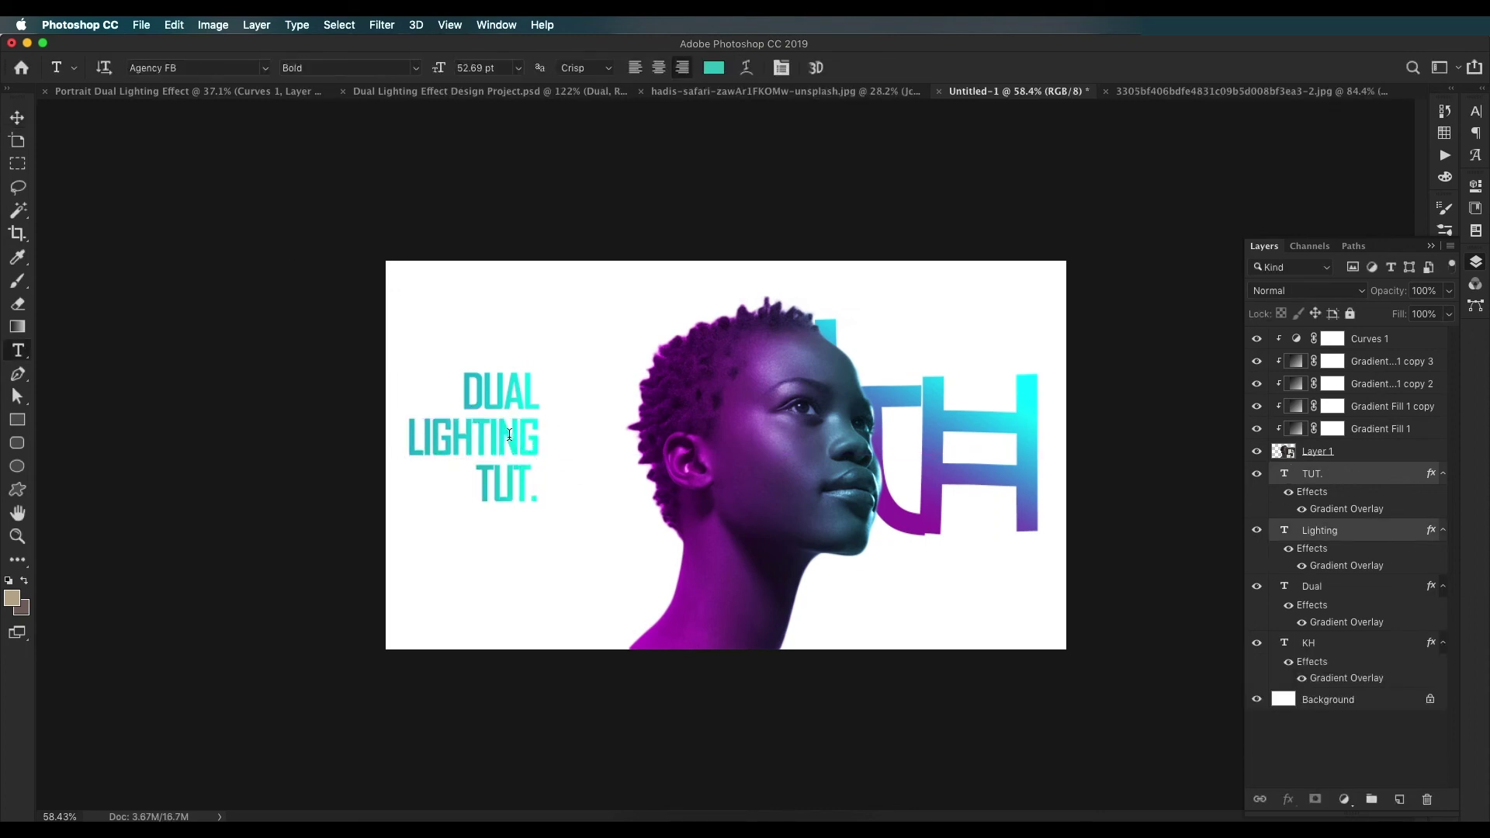
pyautogui.click(714, 68)
pyautogui.click(830, 706)
pyautogui.click(1133, 560)
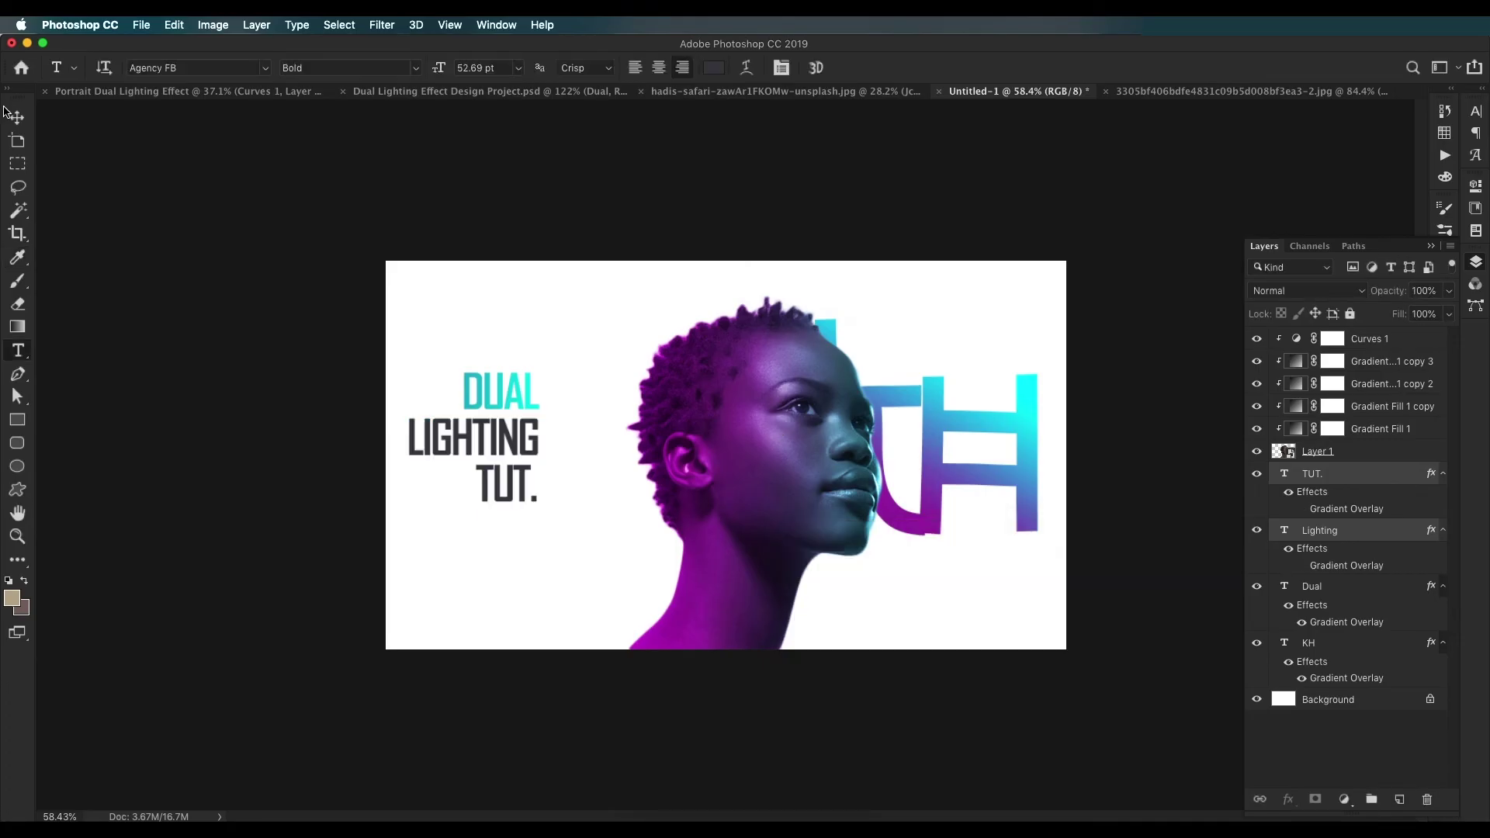
# Step: Align the left edges of the DUAL, LIGHTING and TUT. text lines
pyautogui.click(15, 116)
pyautogui.press('super+0')
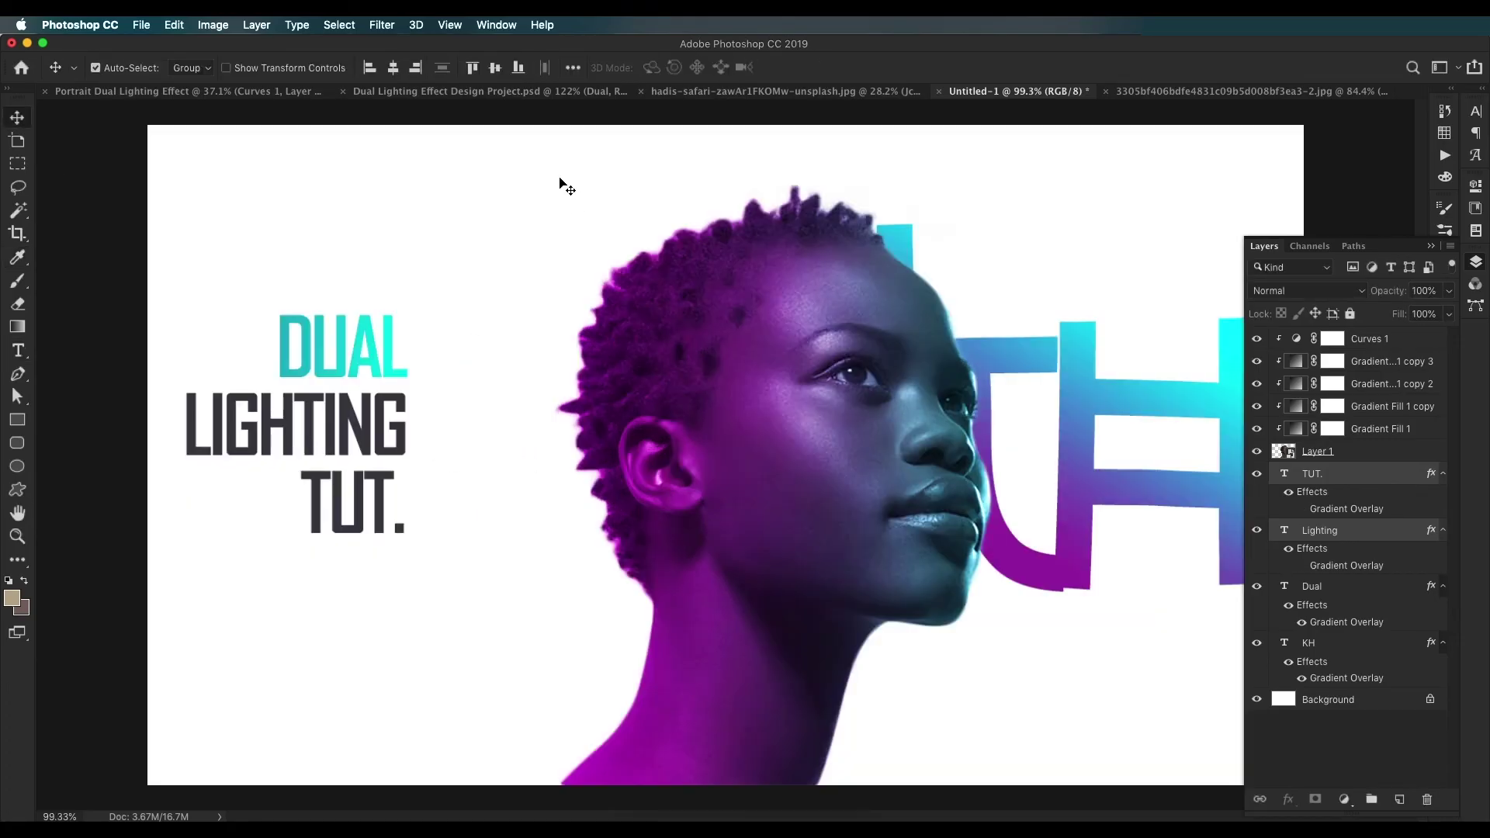
pyautogui.click(369, 68)
pyautogui.click(1354, 488)
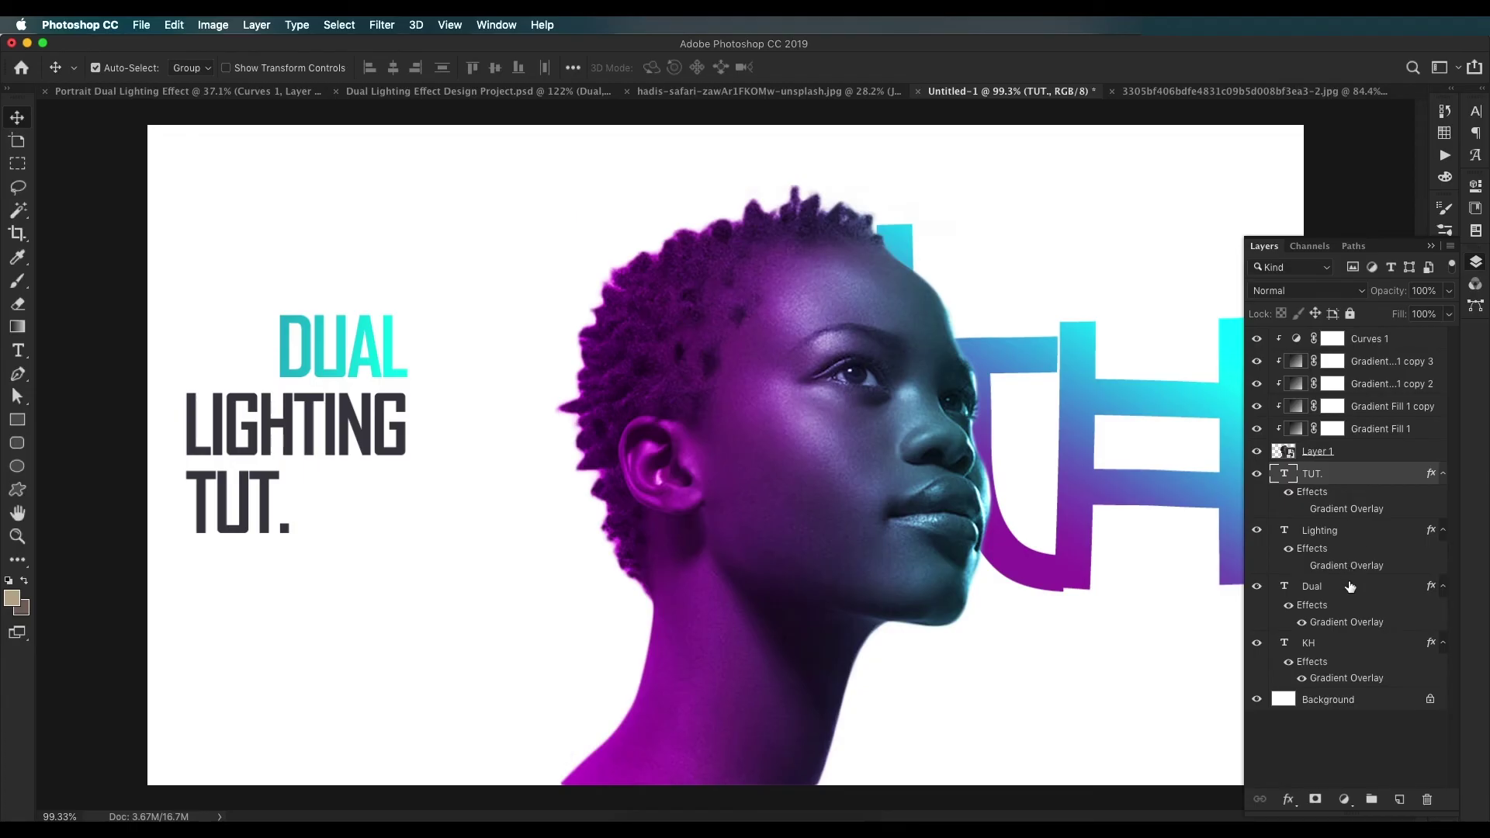
pyautogui.keyDown('shift'); pyautogui.click(1350, 586); pyautogui.keyUp('shift')
pyautogui.click(369, 70)
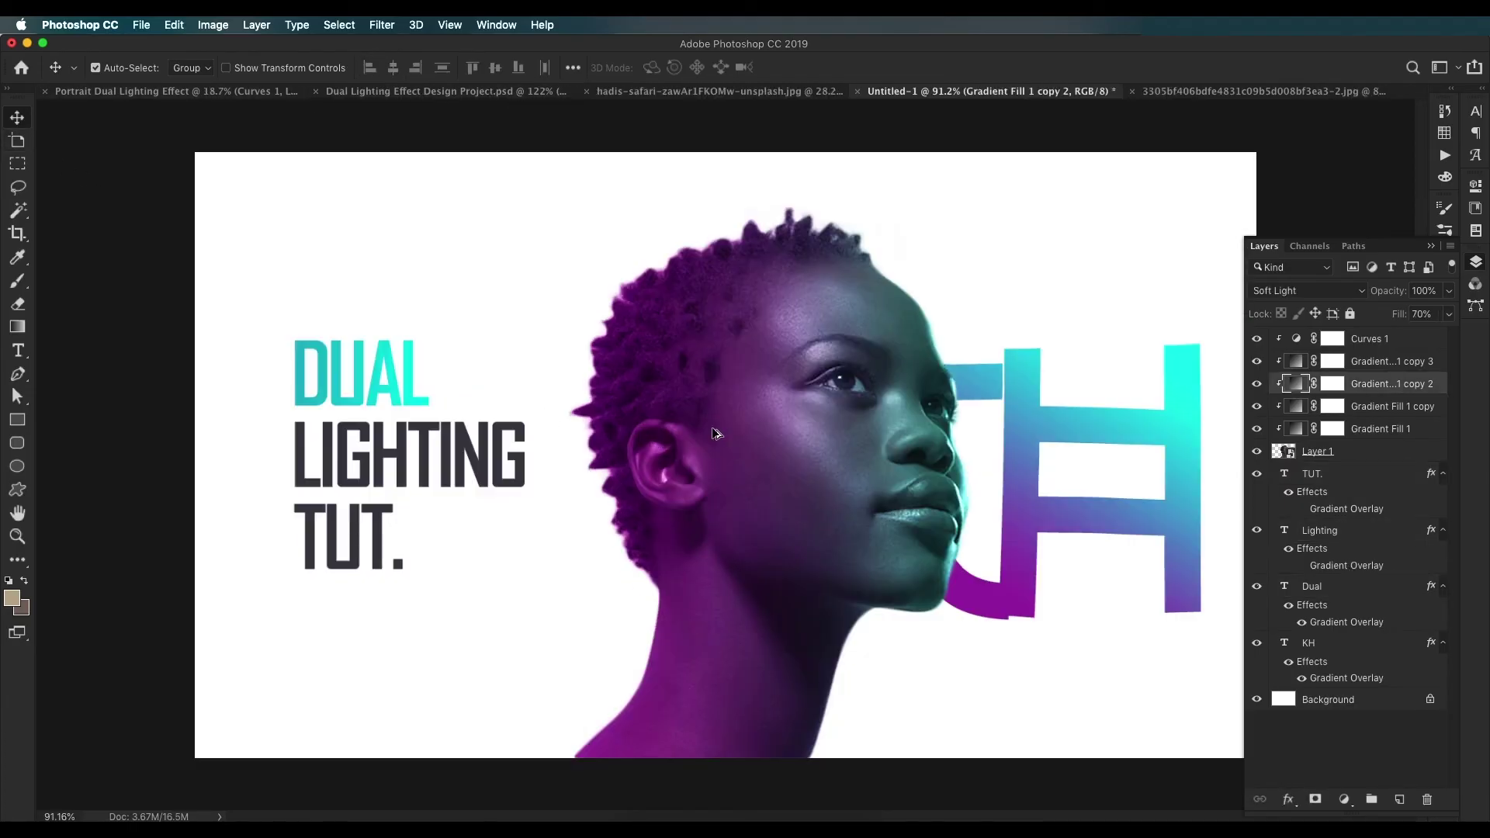
pyautogui.scroll(1, 715, 433)
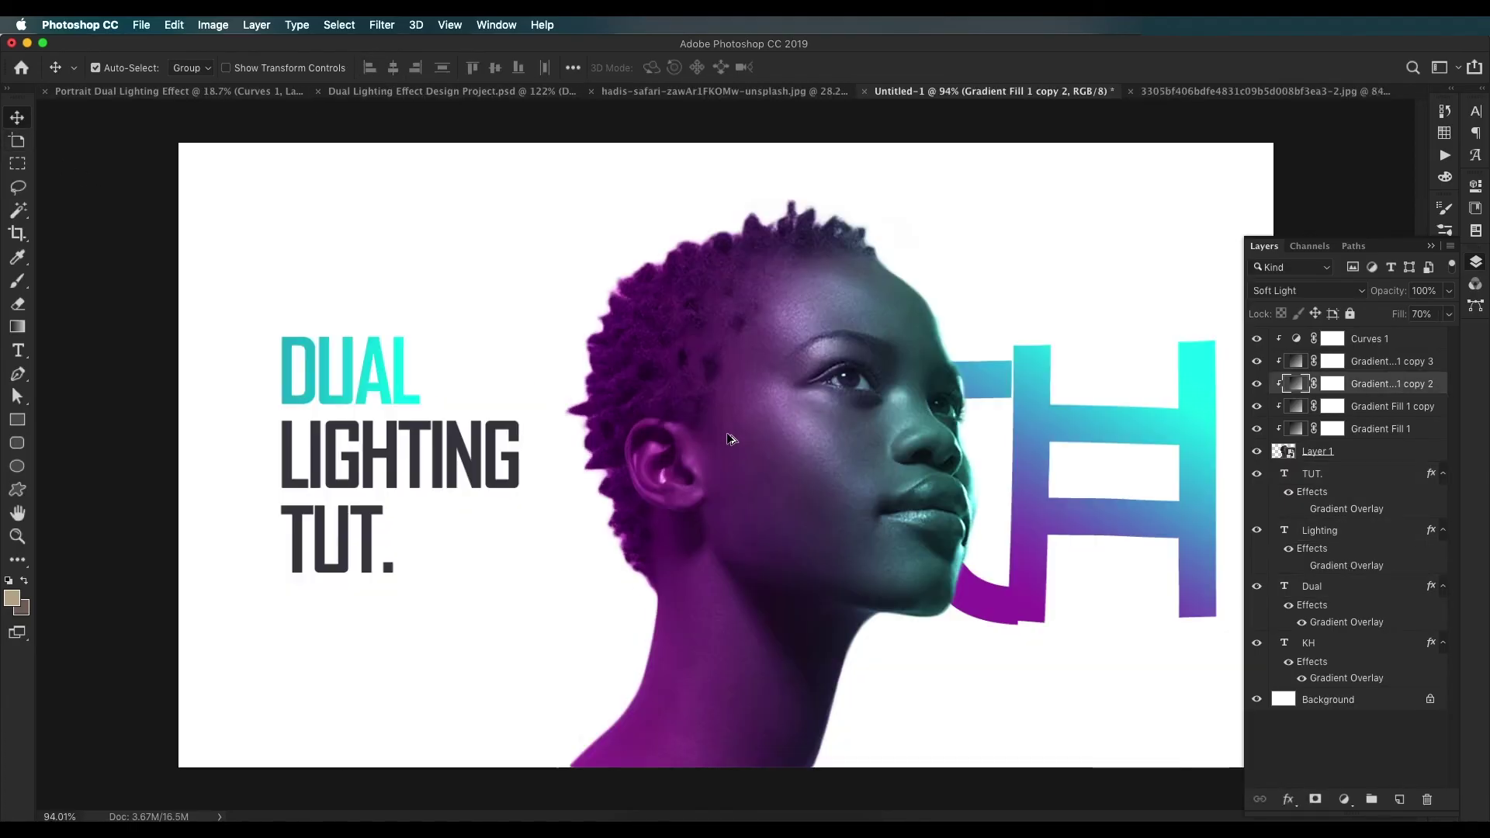
# Step: Convert the locked white Background into a regular editable layer
pyautogui.click(1386, 703)
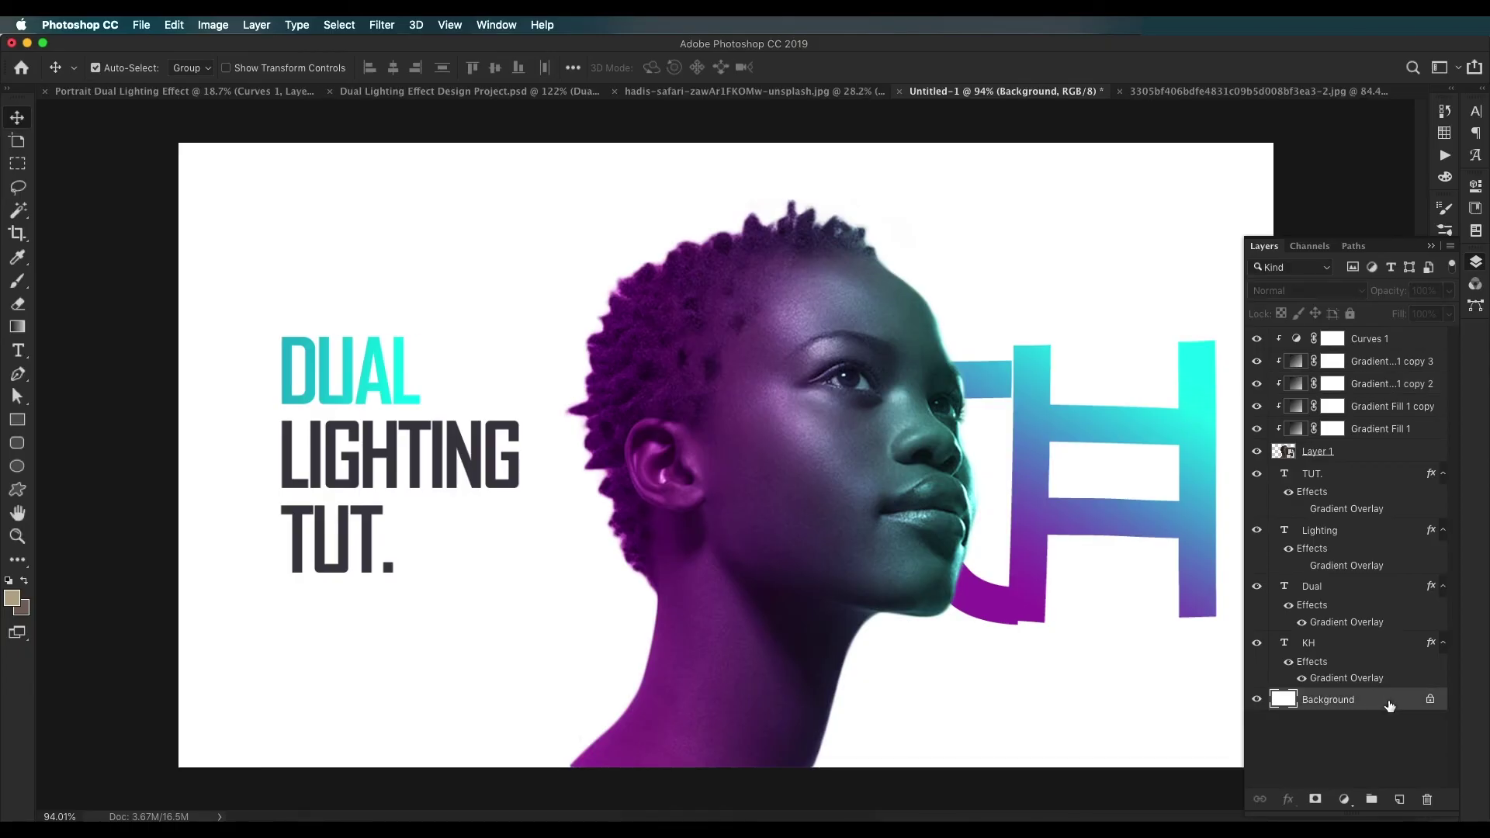
pyautogui.doubleClick(1389, 703)
pyautogui.click(874, 376)
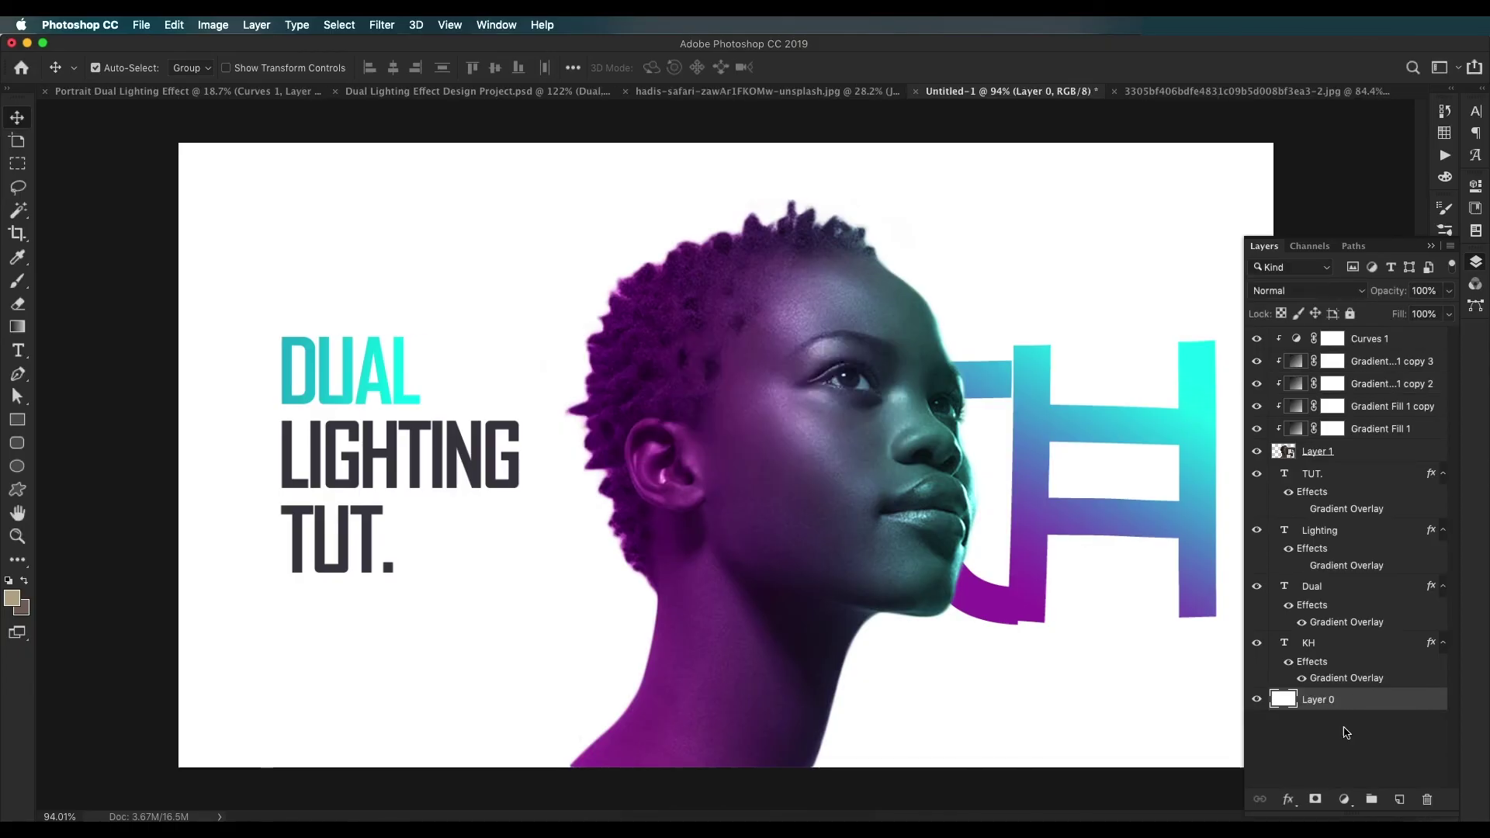
# Step: Add a gradient overlay to the white background layer and make its first color stop pale purple
pyautogui.doubleClick(1375, 708)
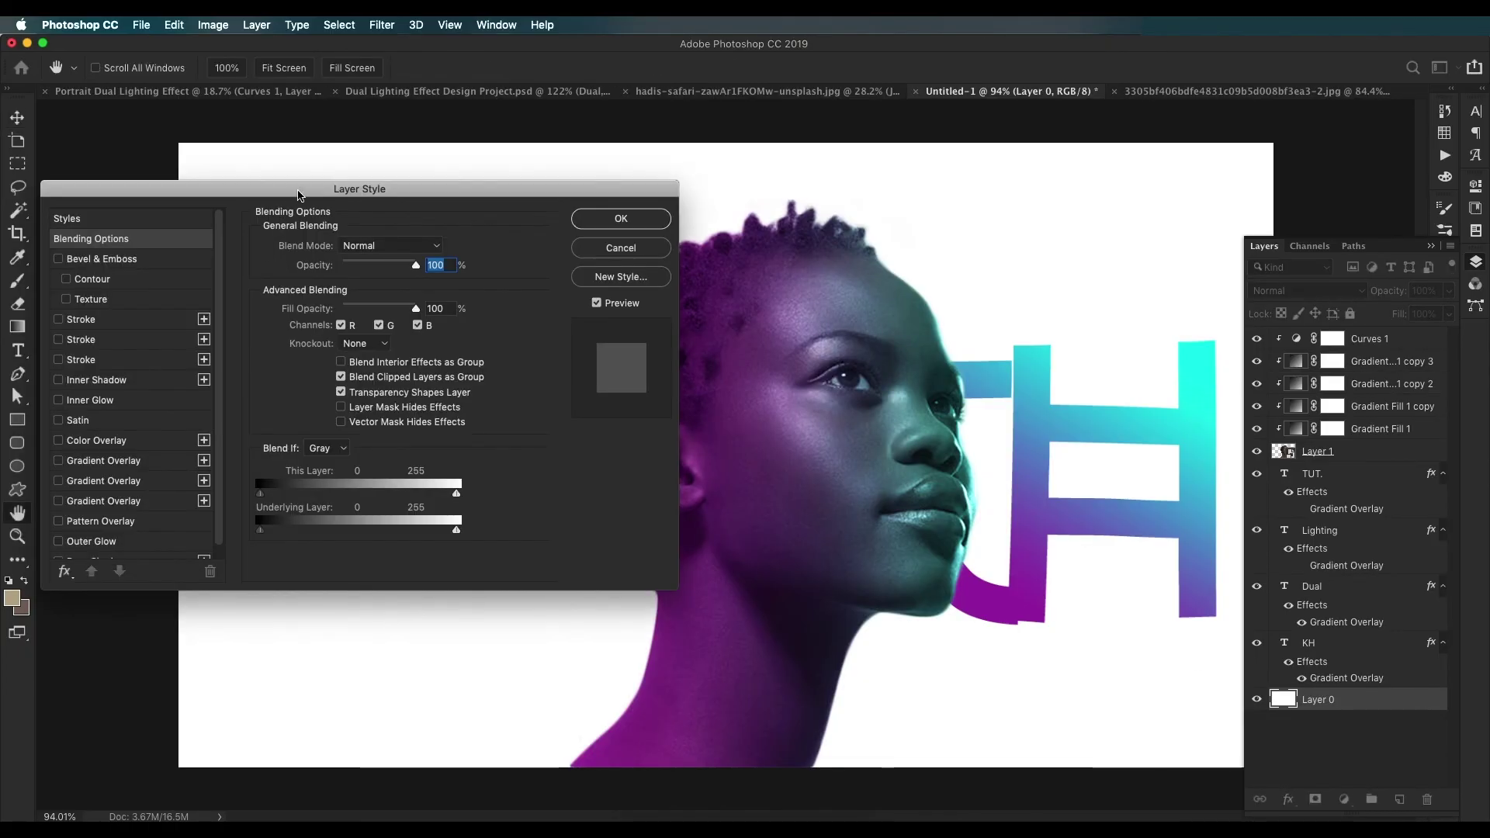
pyautogui.moveTo(302, 190); pyautogui.dragTo(1023, 217)
pyautogui.click(779, 467)
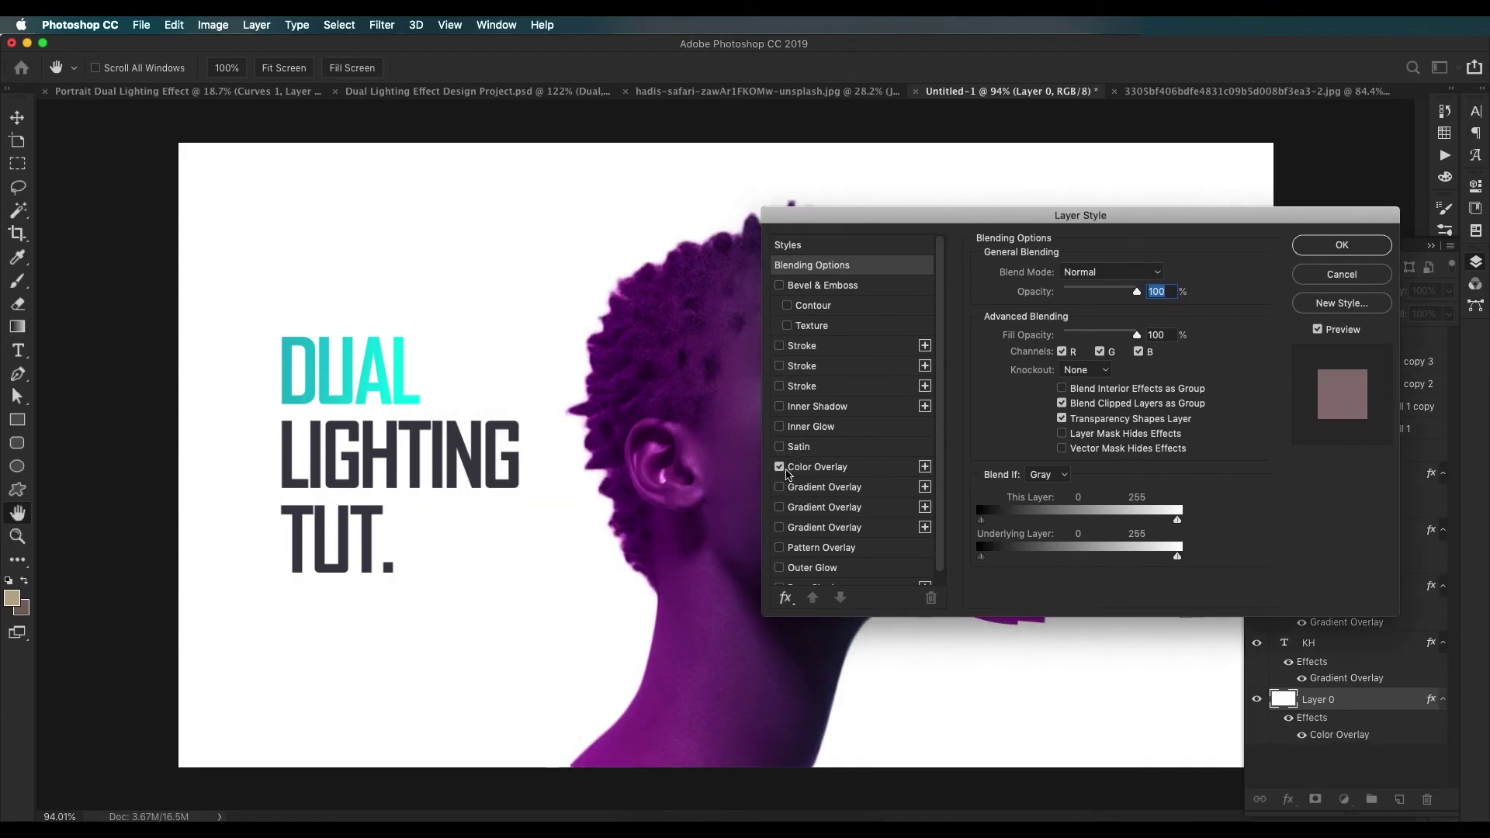
pyautogui.click(779, 466)
pyautogui.click(807, 487)
pyautogui.click(1061, 315)
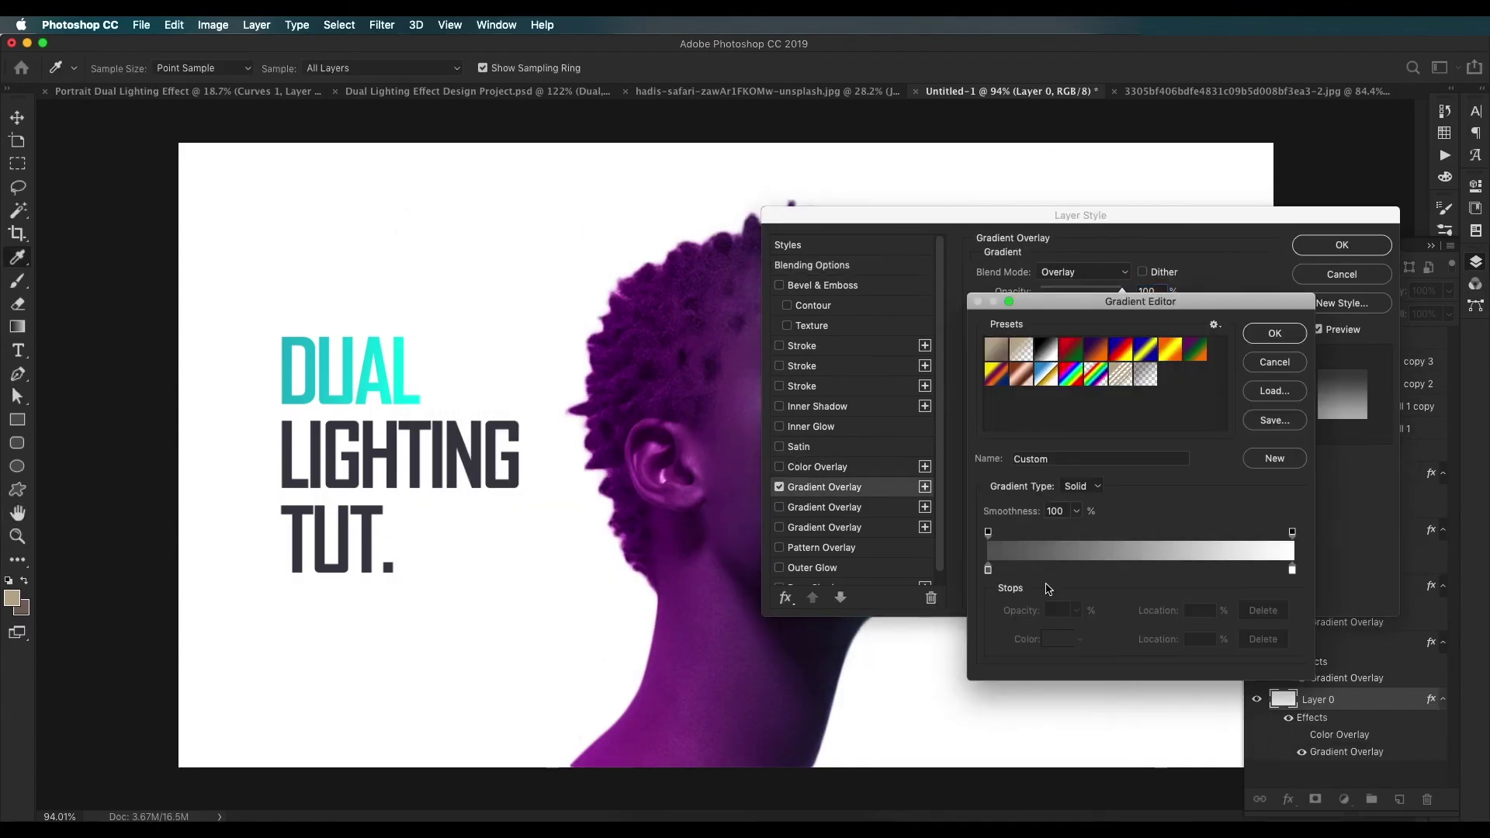
pyautogui.doubleClick(988, 571)
pyautogui.click(747, 405)
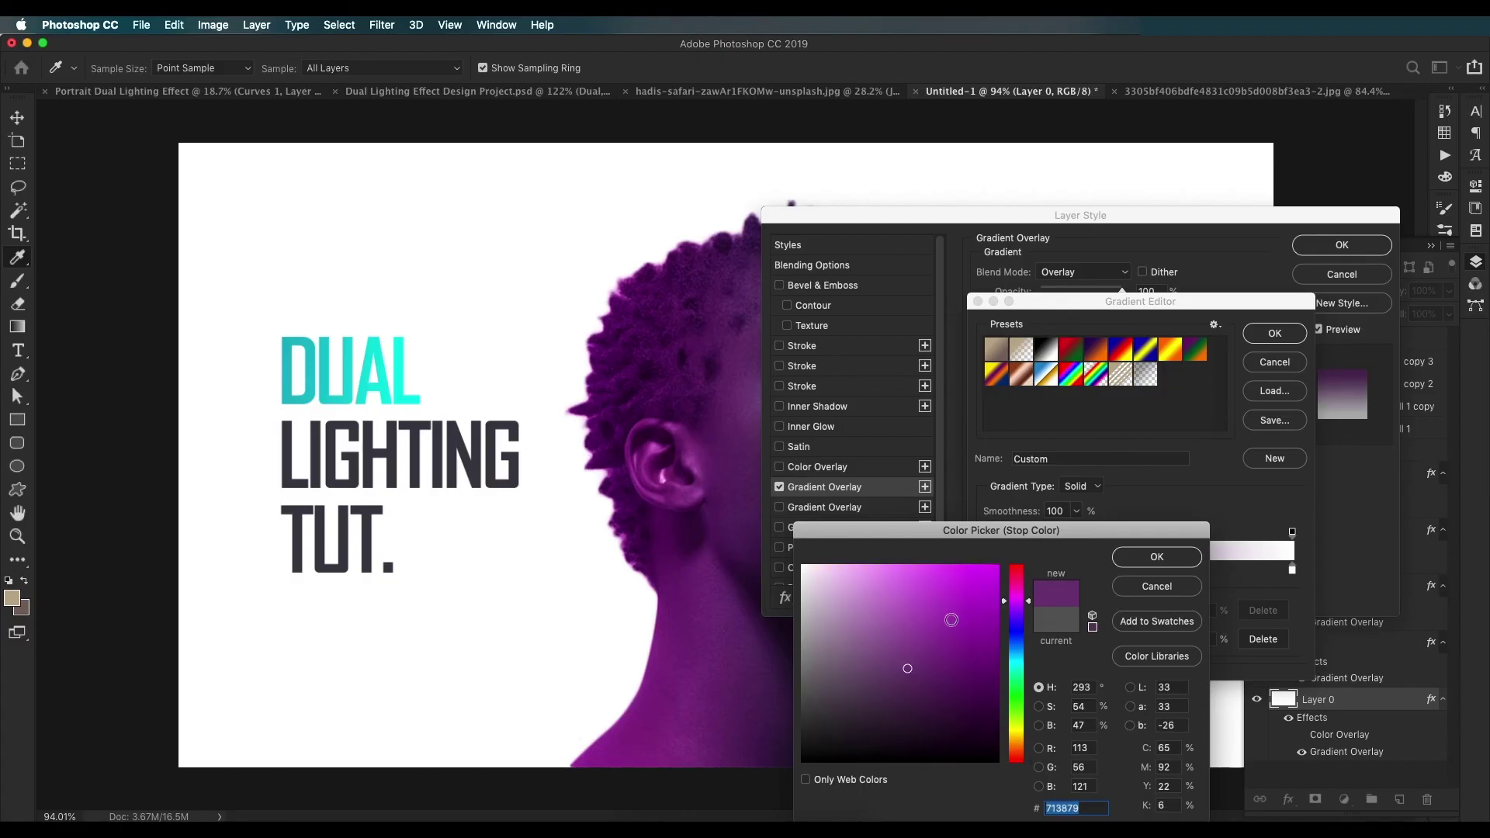
pyautogui.moveTo(908, 659)
pyautogui.mouseDown()
pyautogui.moveTo(837, 578)
pyautogui.moveTo(825, 591)
pyautogui.mouseUp()
pyautogui.click(1142, 557)
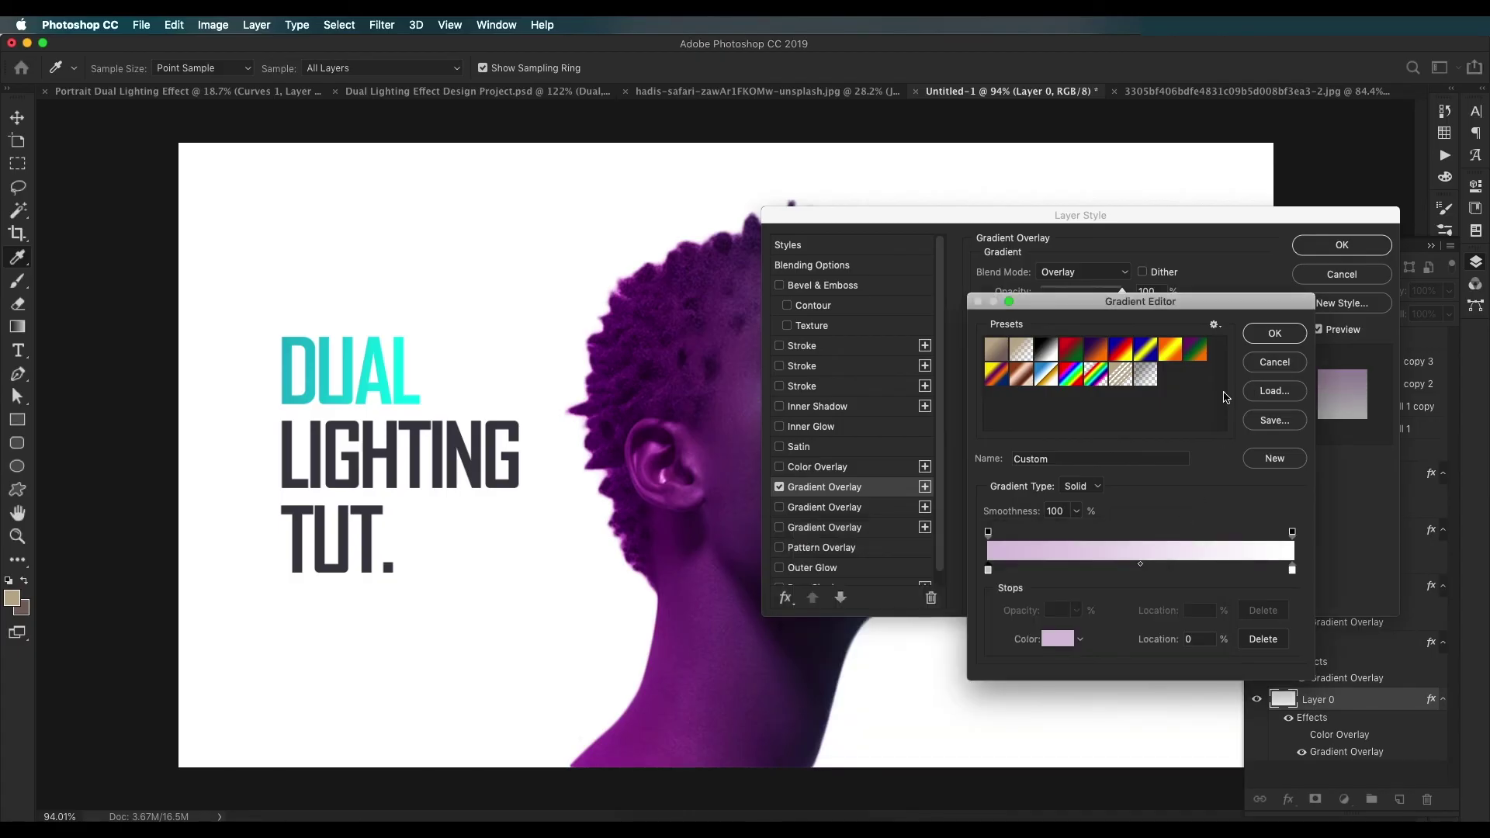
# Step: Set the background gradient's second stop to very pale cyan e8f6f7 and turn the gradient diagonally, purple upper left to cyan lower right
pyautogui.doubleClick(1292, 571)
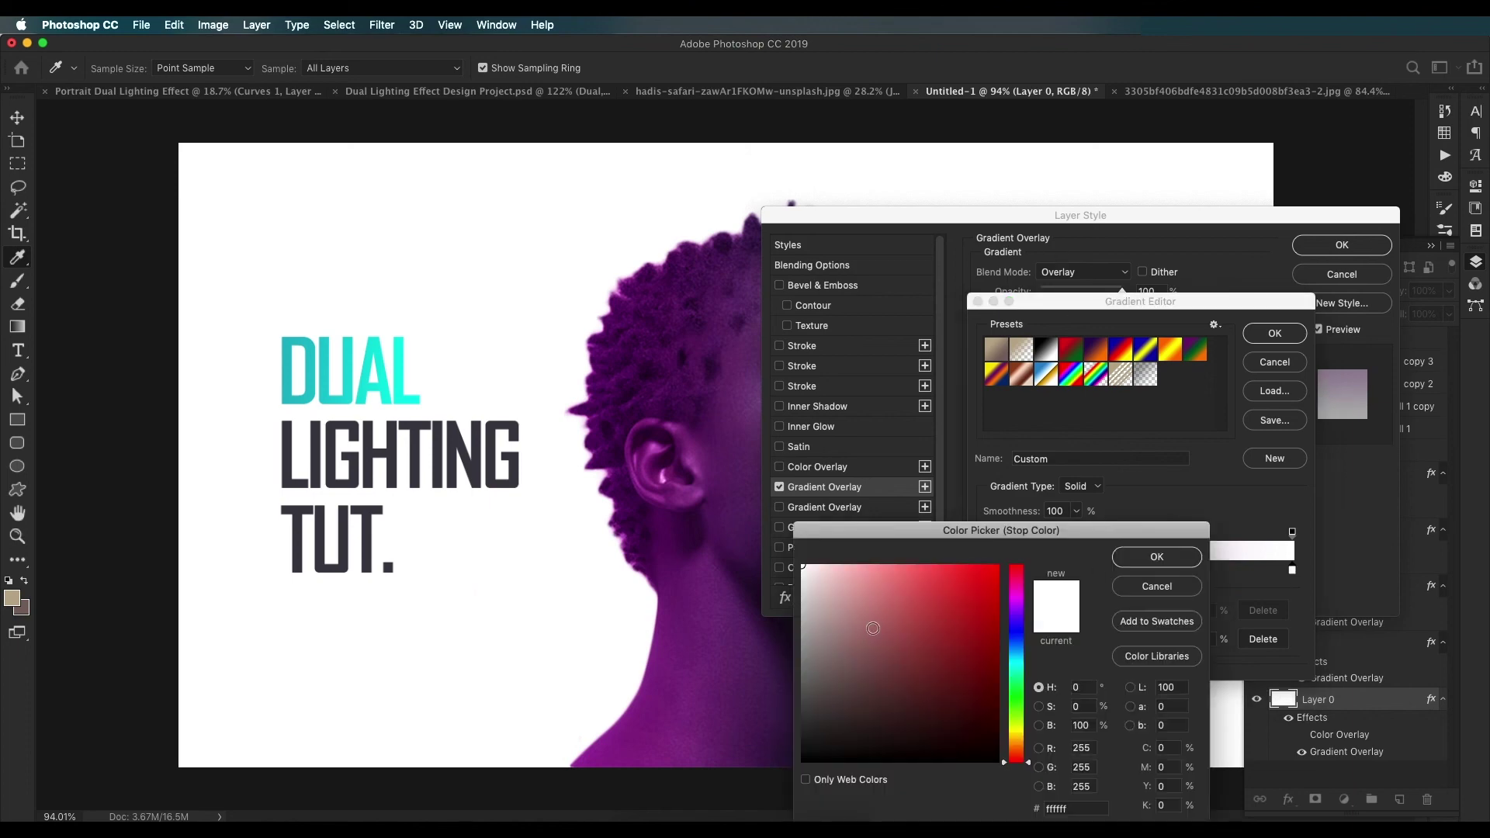
pyautogui.moveTo(863, 216)
pyautogui.mouseDown()
pyautogui.moveTo(885, 447)
pyautogui.moveTo(790, 176)
pyautogui.mouseUp()
pyautogui.moveTo(674, 545); pyautogui.dragTo(653, 531)
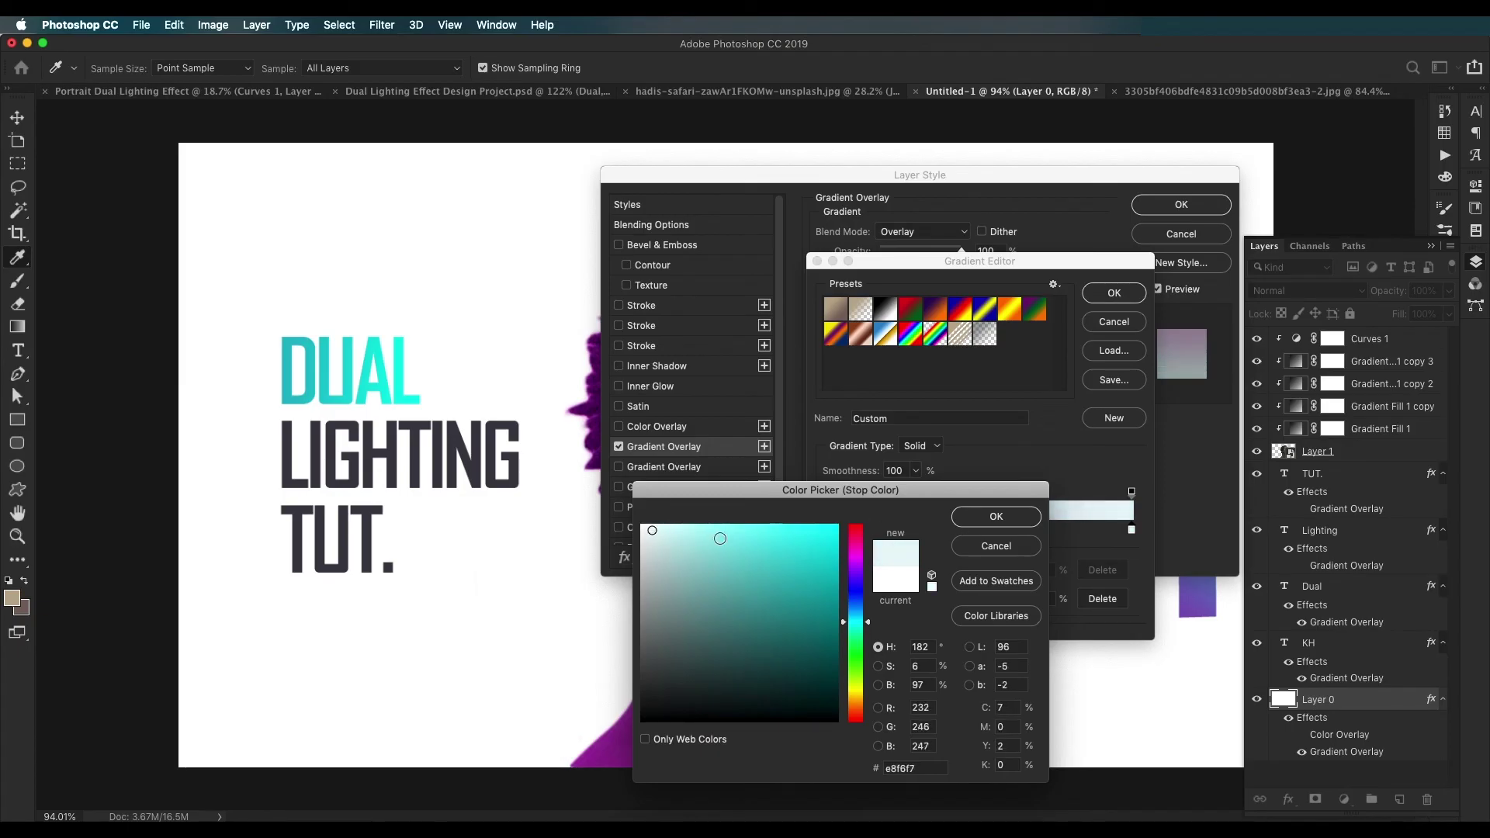
pyautogui.click(995, 517)
pyautogui.click(1111, 293)
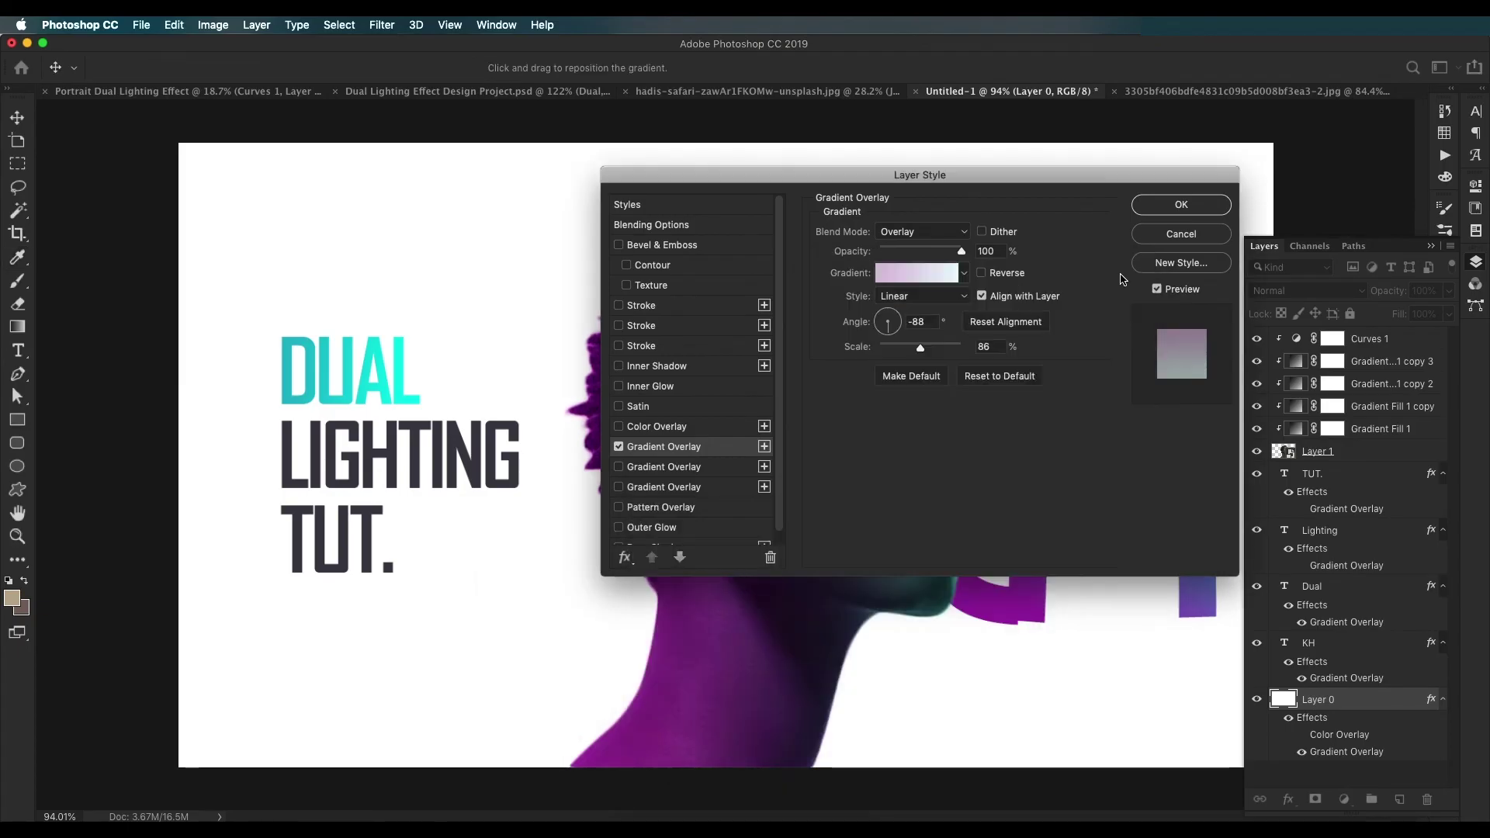
pyautogui.moveTo(989, 181); pyautogui.dragTo(1198, 189)
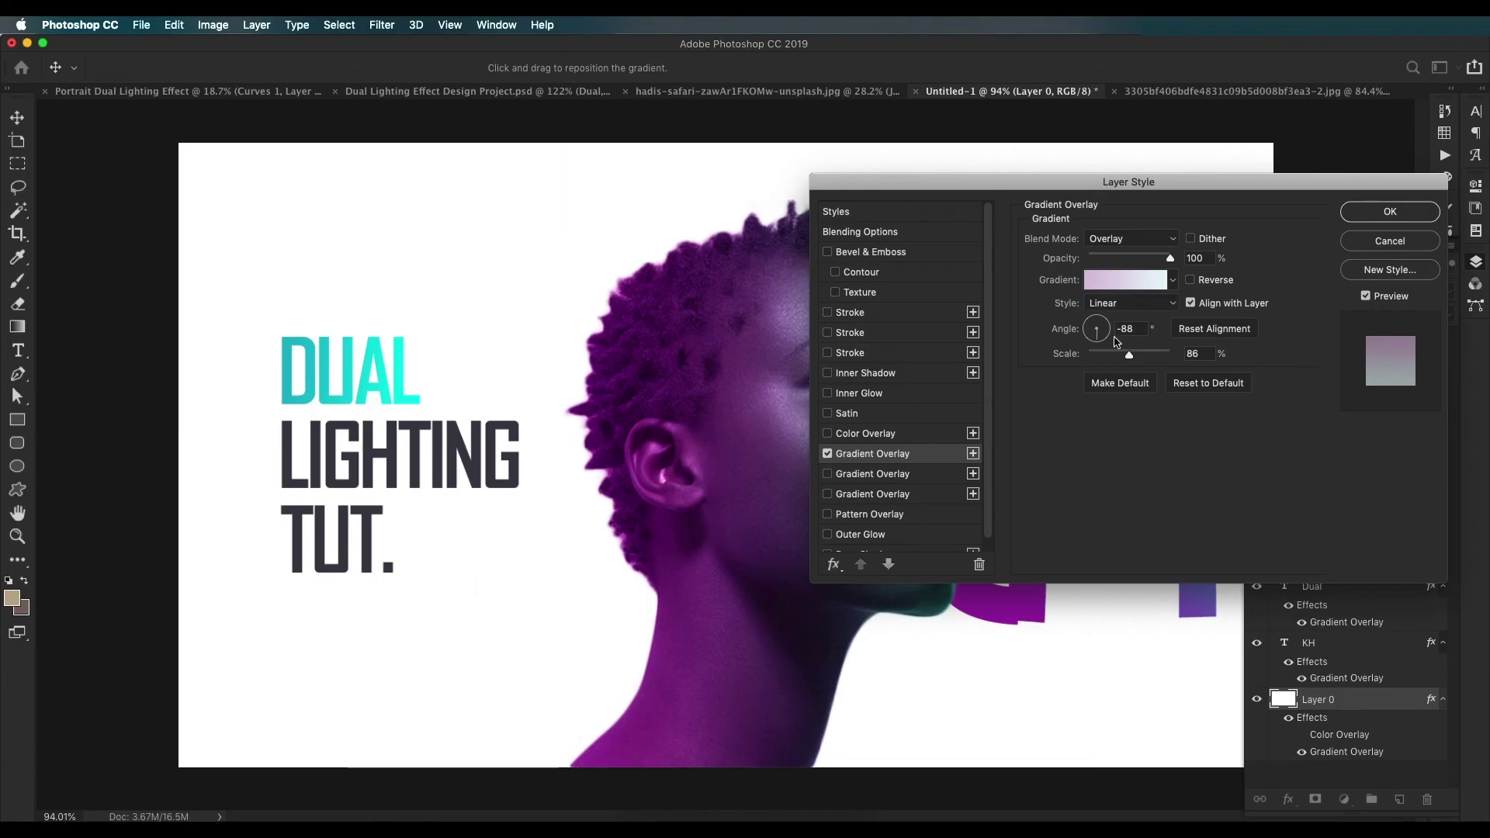
pyautogui.moveTo(1115, 343); pyautogui.dragTo(1105, 342)
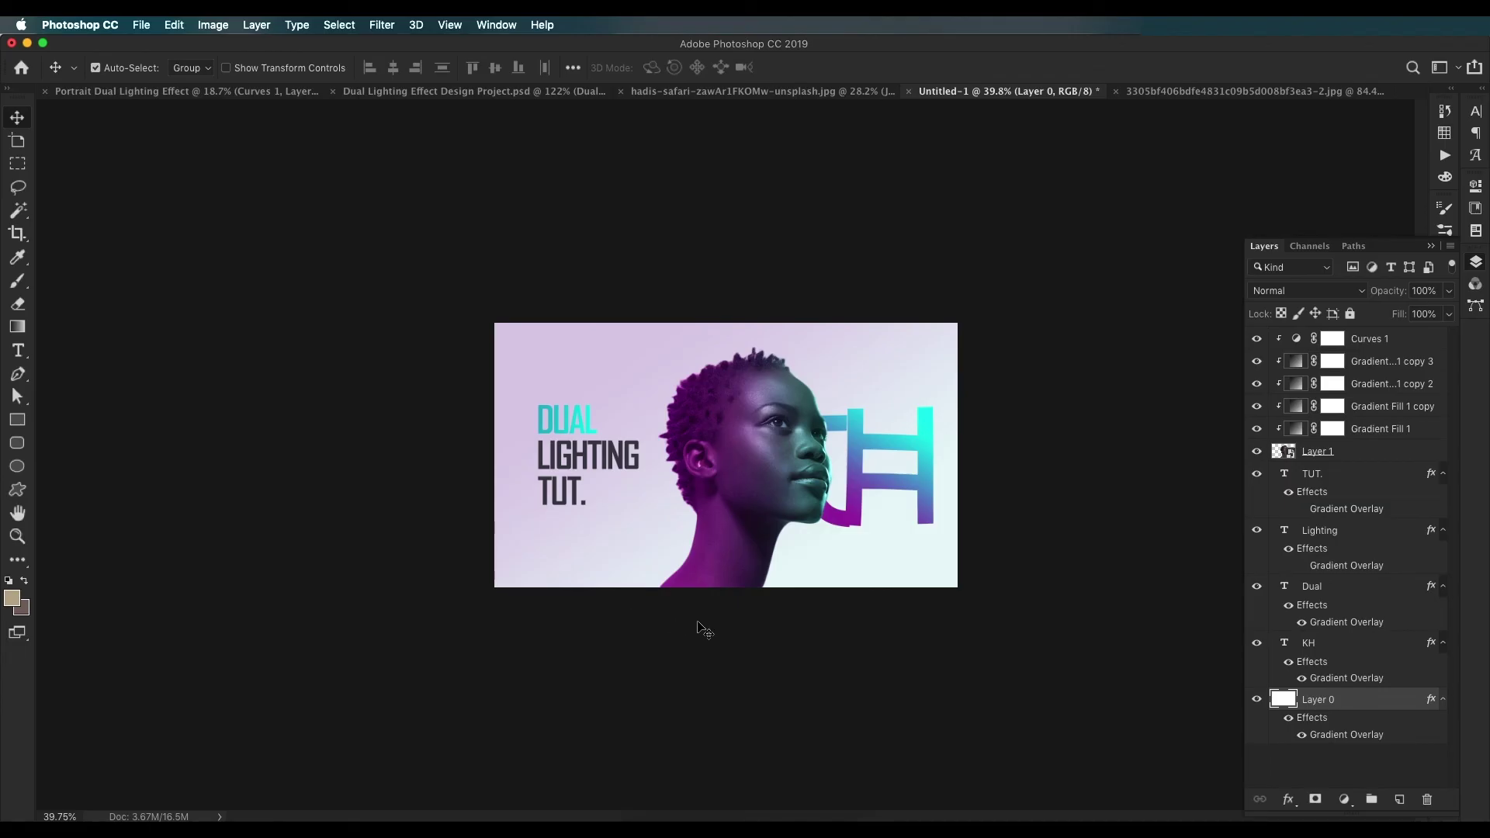
# Step: With the Pen tool, draw a closed wavy-topped shape covering the lower half of the canvas, directly above the background layer
pyautogui.press('p')
pyautogui.click(466, 452)
pyautogui.moveTo(599, 463); pyautogui.dragTo(648, 450)
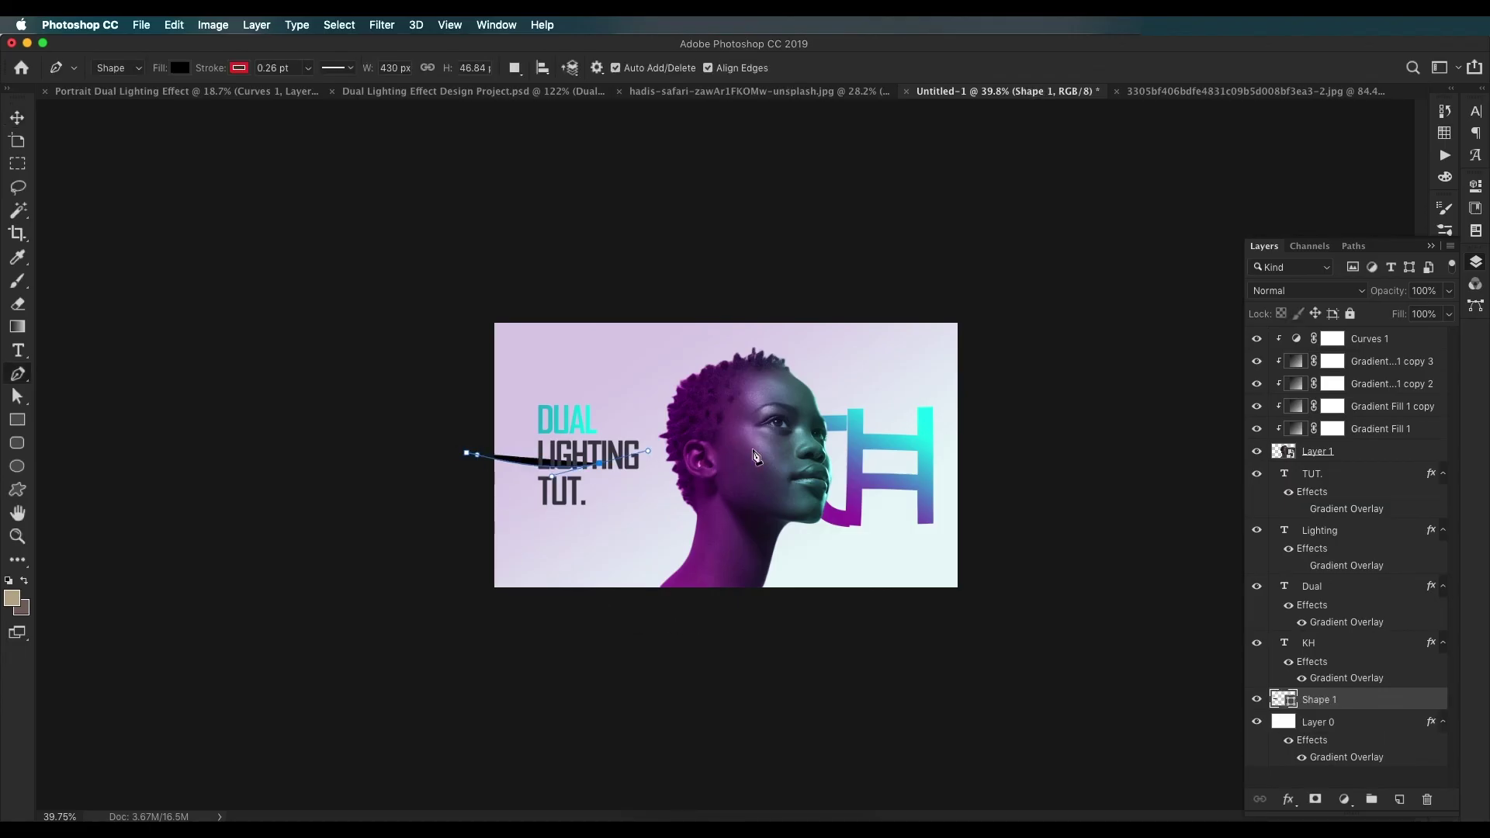
pyautogui.click(753, 448)
pyautogui.click(888, 451)
pyautogui.click(1034, 468)
pyautogui.click(1036, 626)
pyautogui.click(619, 685)
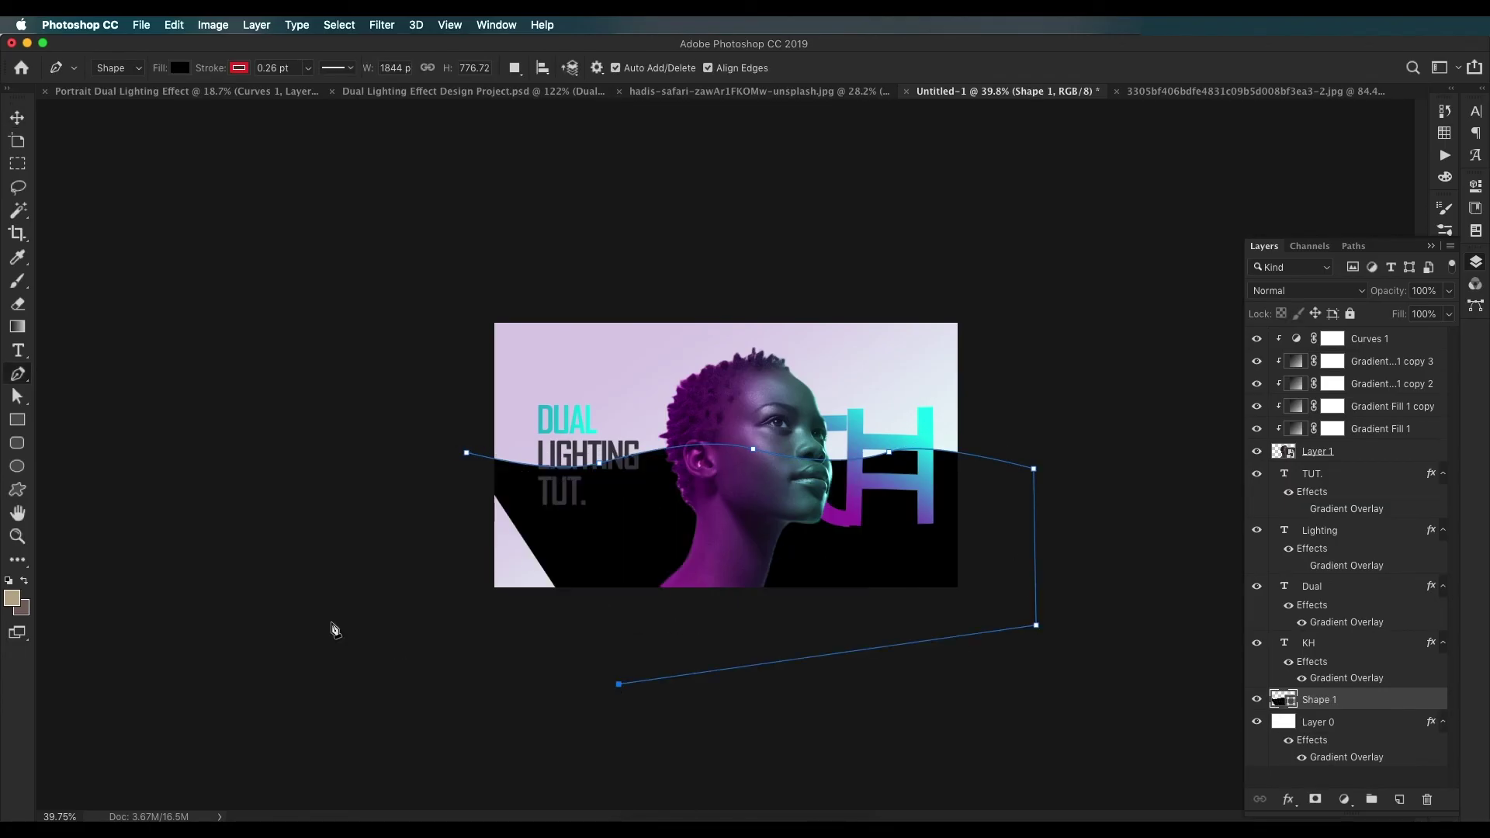
pyautogui.click(331, 622)
pyautogui.click(465, 452)
pyautogui.press('v')
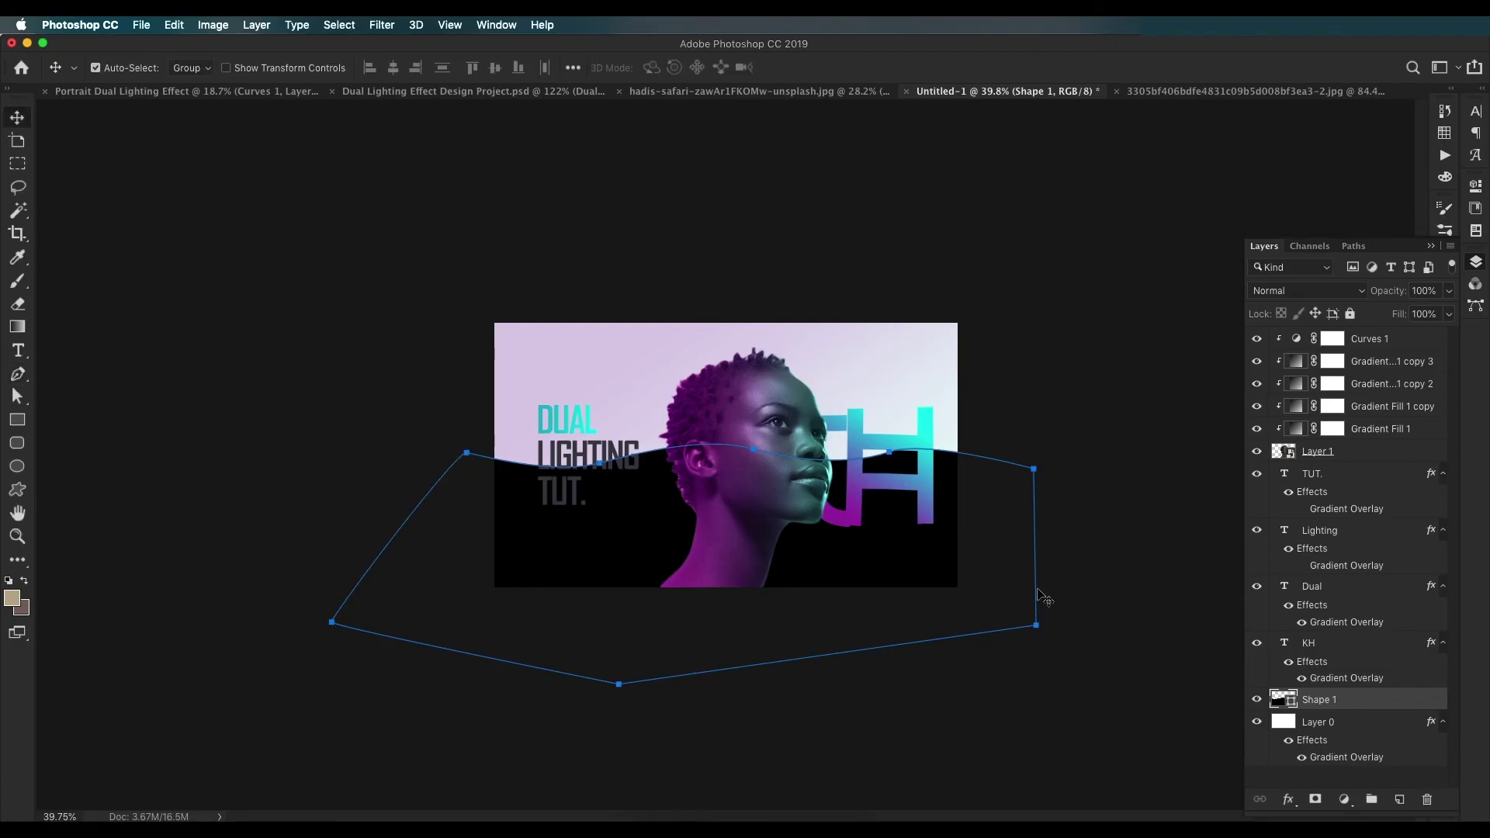
# Step: Add the purple-to-cyan gradient overlay to the wavy shape, setting both the overlay's and the layer's blend mode to Overlay
pyautogui.doubleClick(1393, 712)
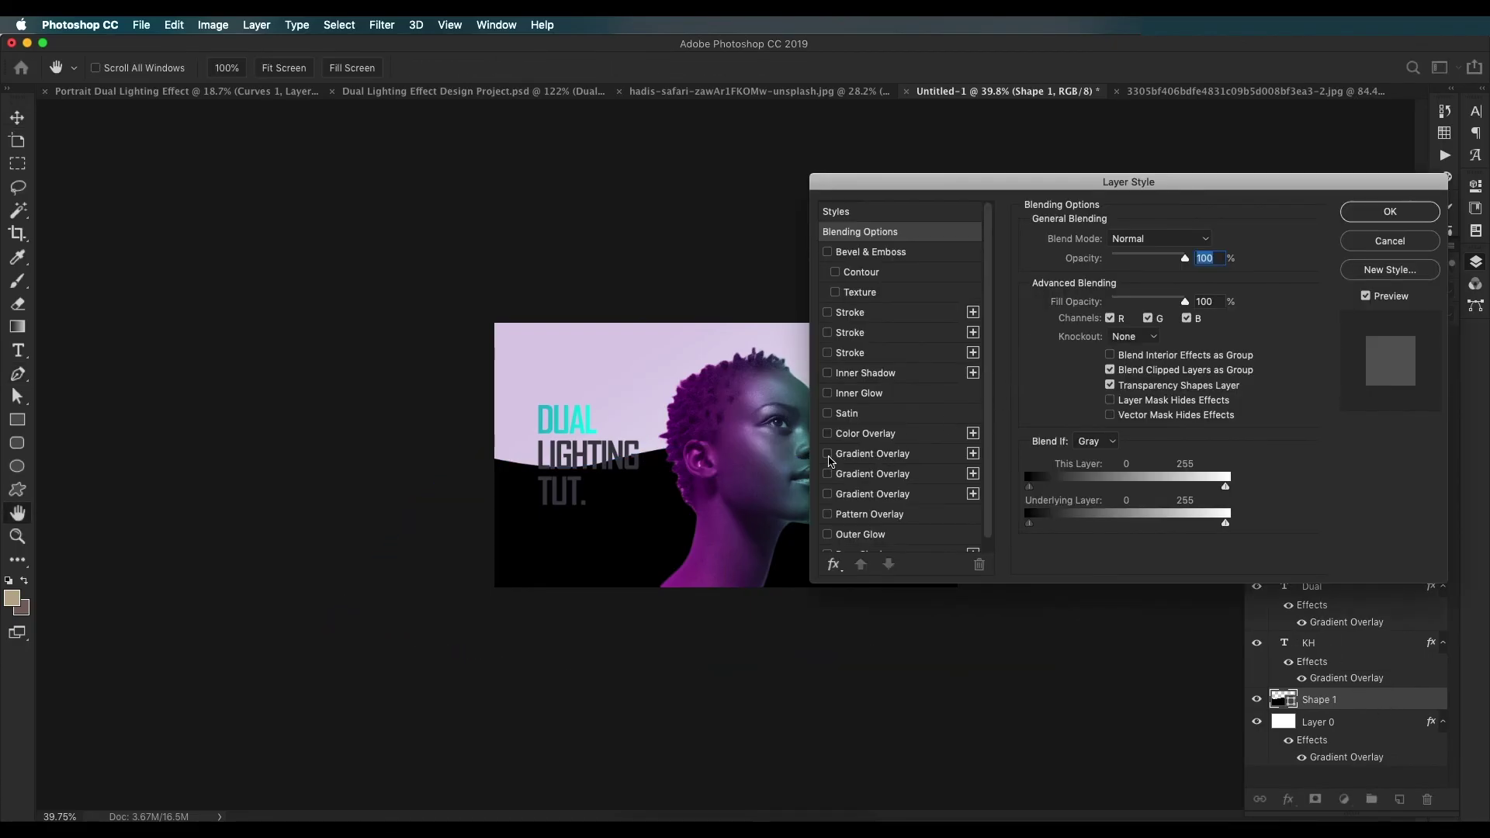
pyautogui.click(828, 474)
pyautogui.click(1136, 241)
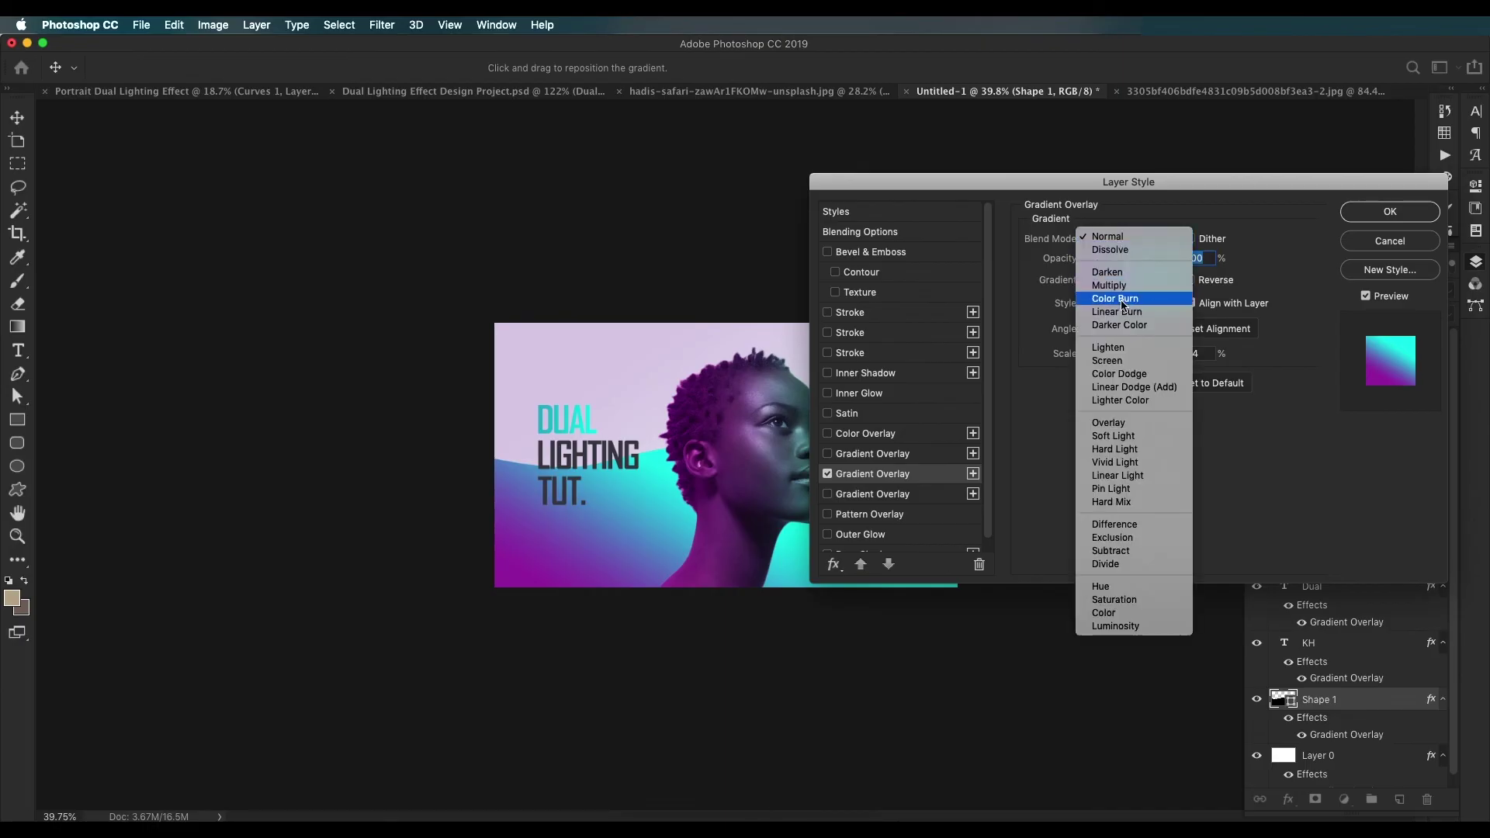
pyautogui.click(1128, 431)
pyautogui.click(1390, 211)
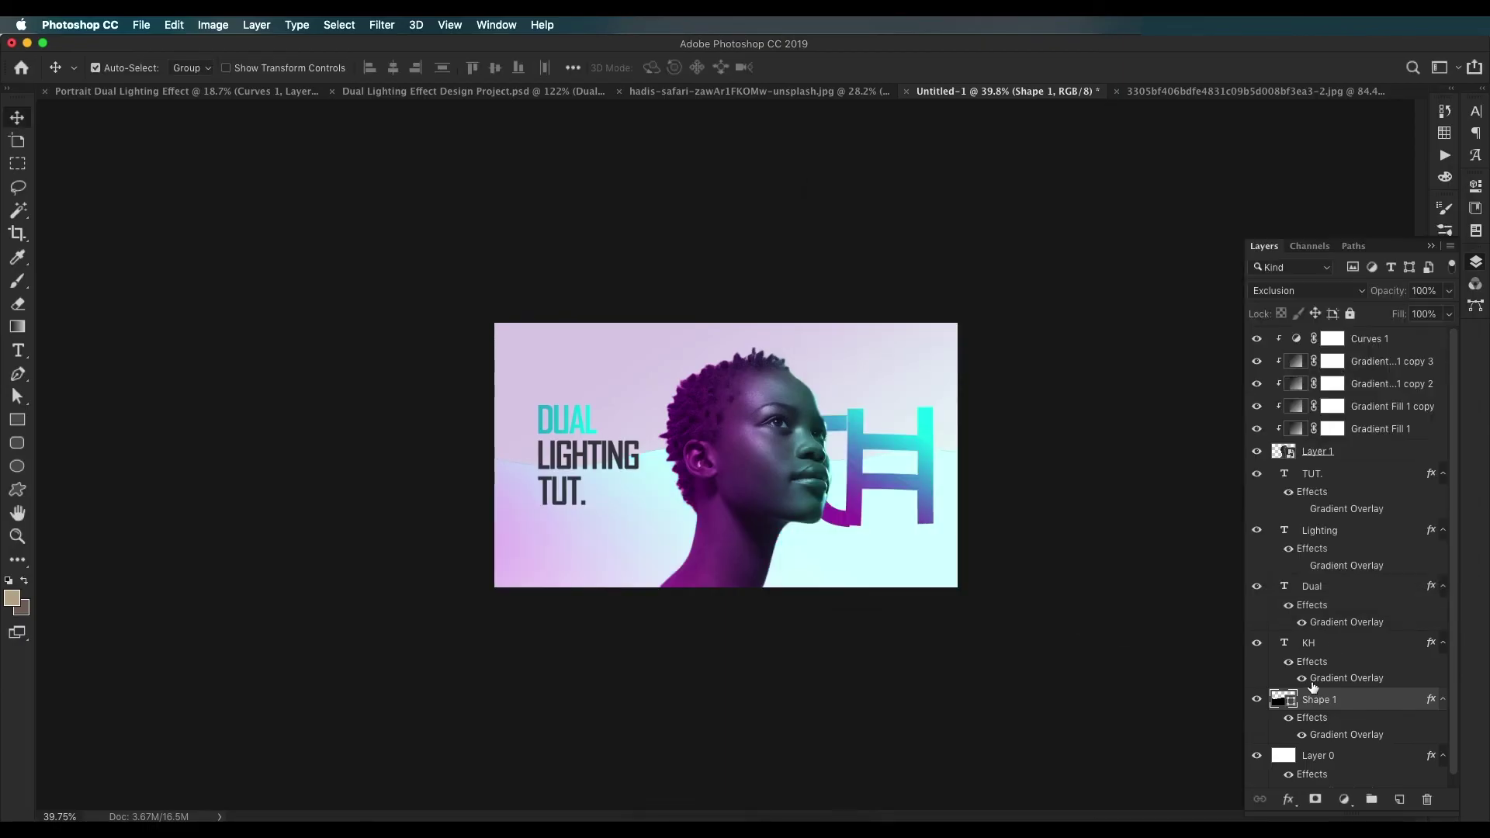
pyautogui.click(1327, 290)
pyautogui.click(1272, 174)
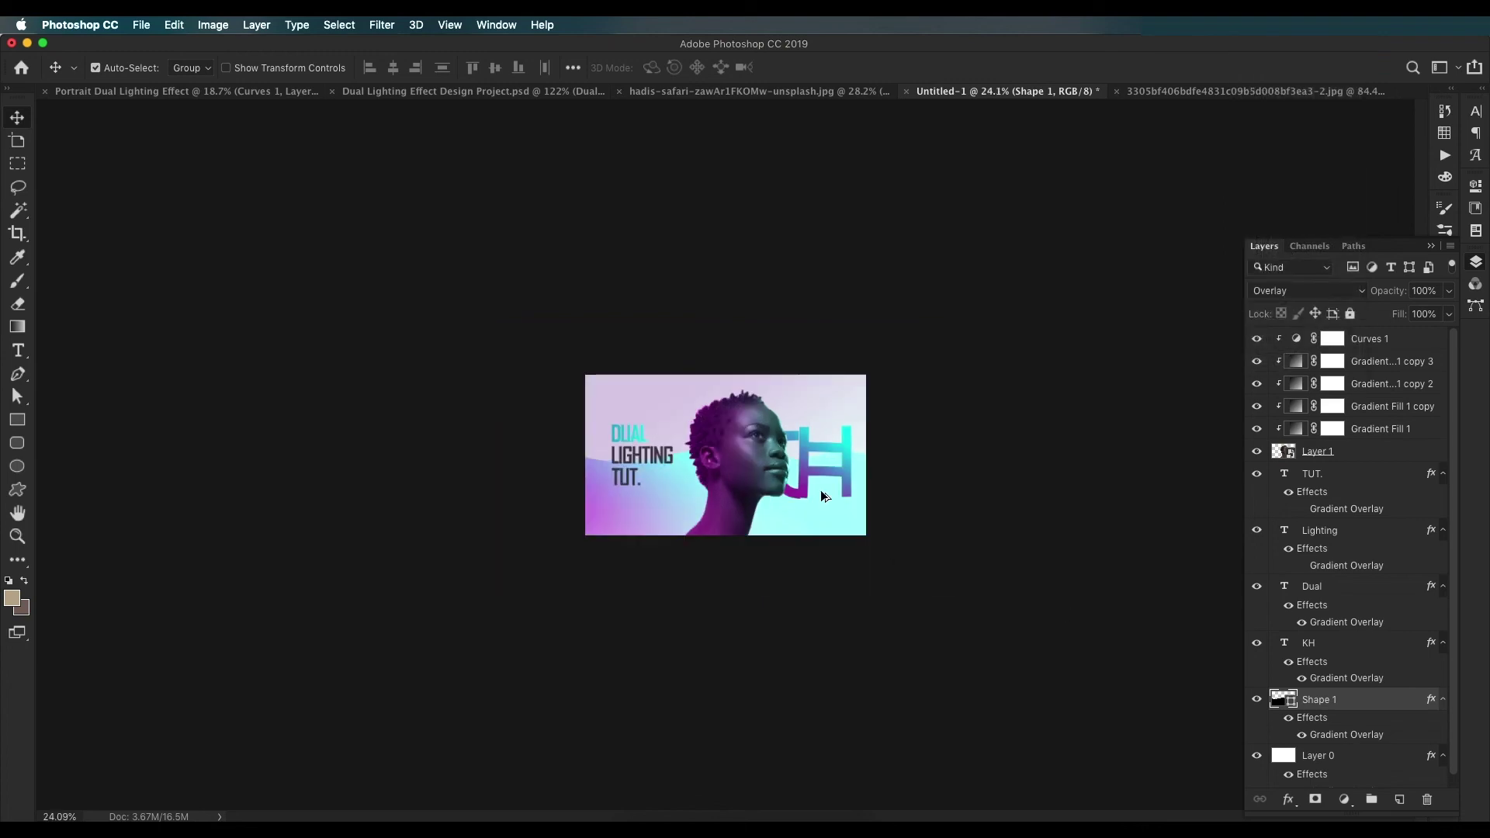
# Step: Recolor the wavy shape's gradient overlay to run from a muted purple to white ffffff
pyautogui.scroll(3, 558, 517)
pyautogui.scroll(3, 557, 518)
pyautogui.doubleClick(1334, 734)
pyautogui.click(1137, 281)
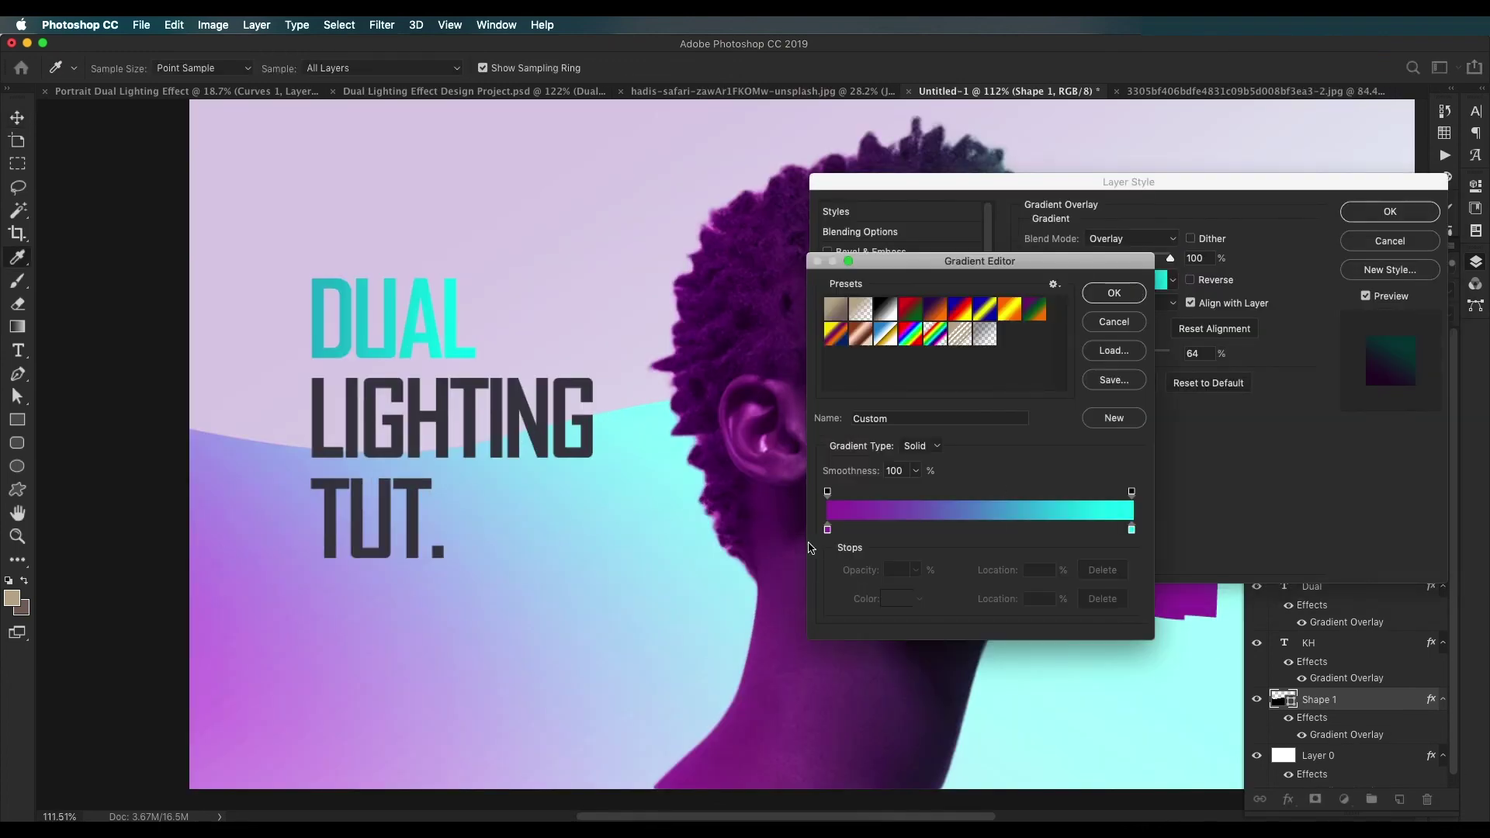
pyautogui.click(898, 598)
pyautogui.moveTo(794, 592)
pyautogui.mouseDown()
pyautogui.moveTo(656, 594)
pyautogui.moveTo(665, 652)
pyautogui.moveTo(652, 632)
pyautogui.mouseUp()
pyautogui.click(999, 522)
pyautogui.doubleClick(1131, 529)
pyautogui.click(642, 526)
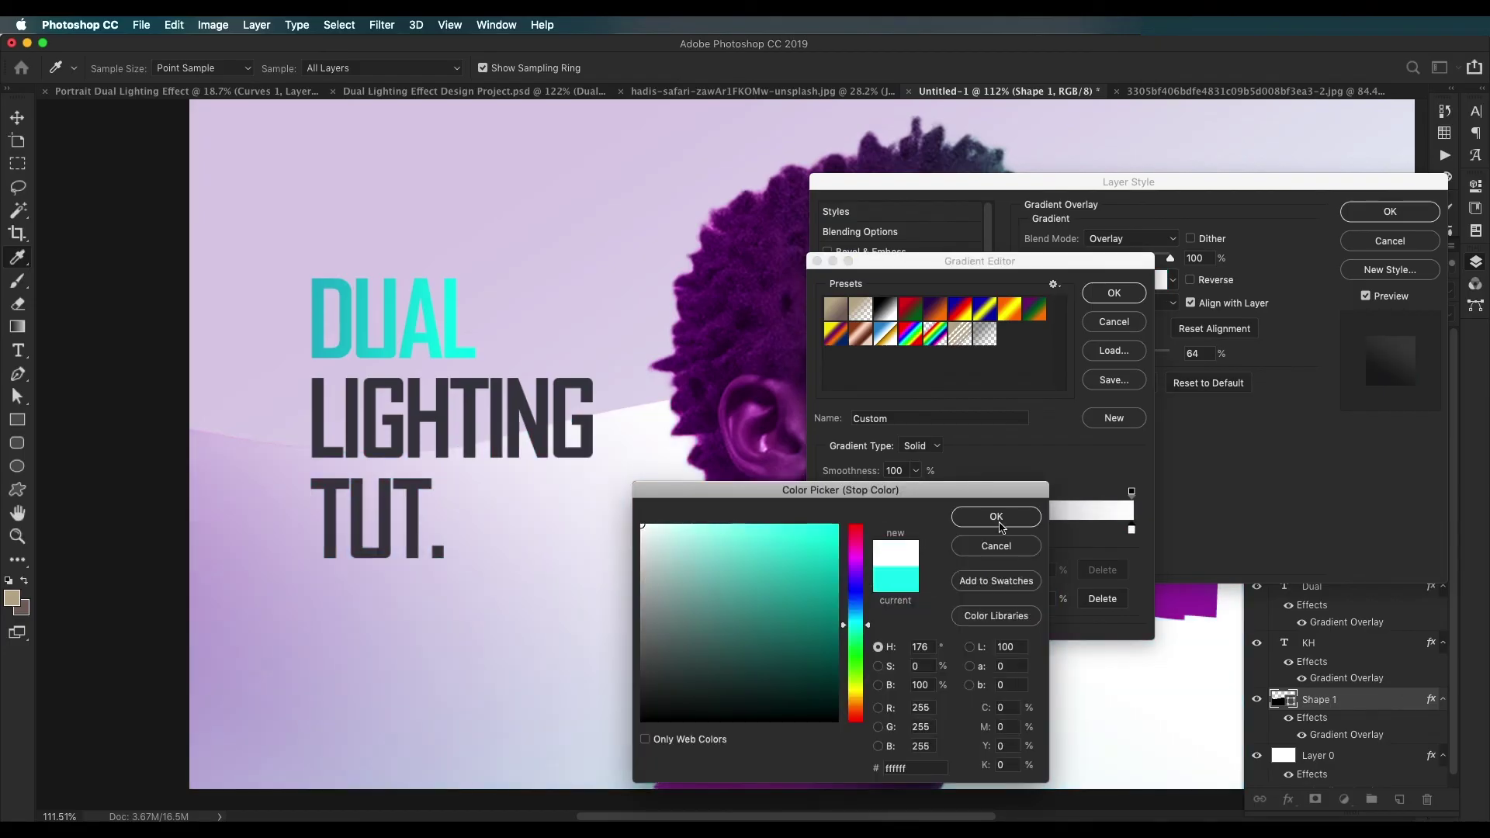
pyautogui.click(993, 517)
pyautogui.click(1114, 292)
# Step: Turn the wavy shape's gradient vertical with purple at the wave's crest, and lower the layer's fill to 37%
pyautogui.moveTo(1097, 331); pyautogui.dragTo(1094, 351)
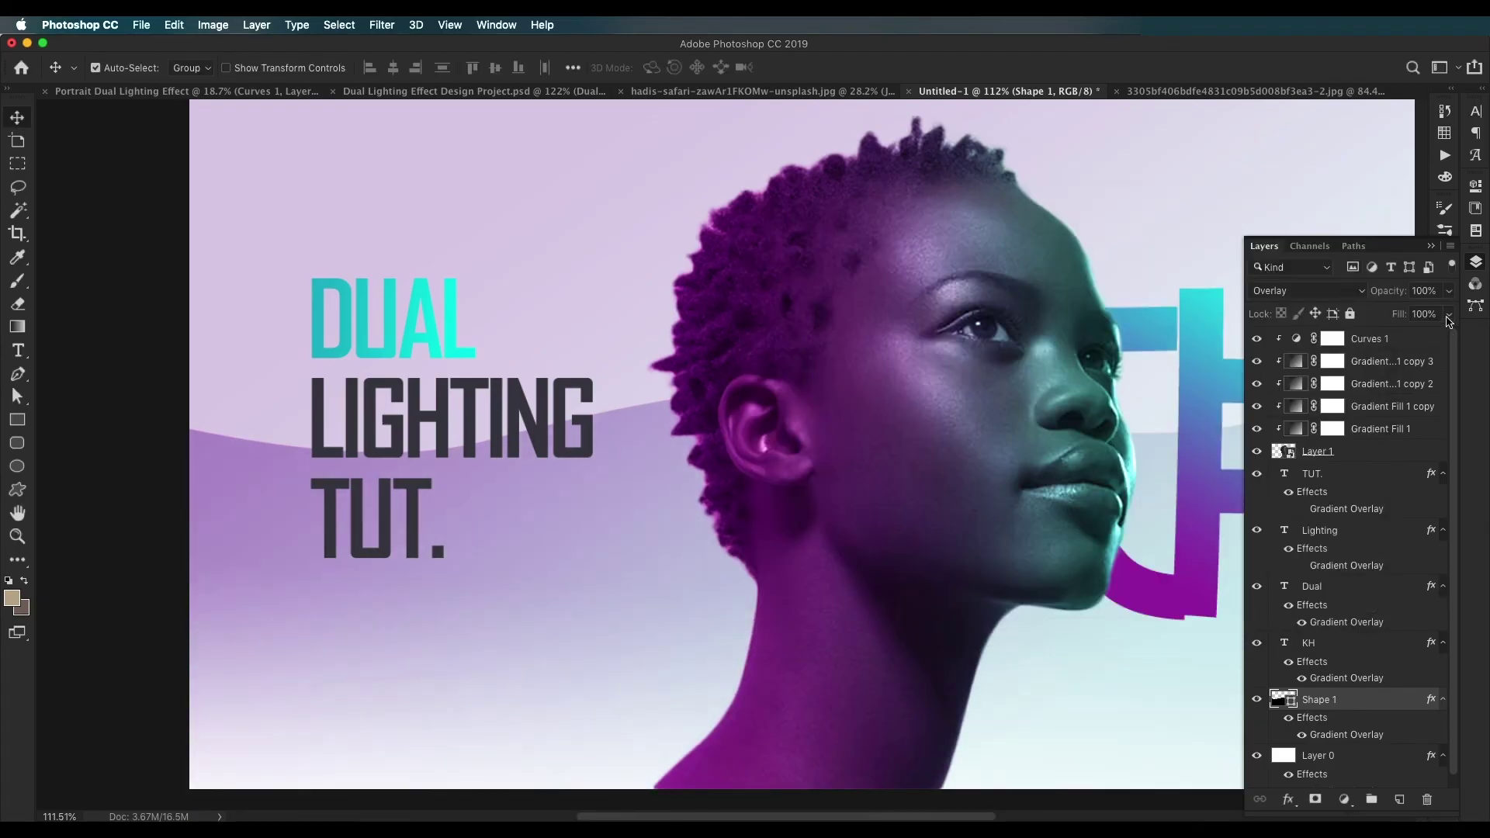
pyautogui.moveTo(1389, 336); pyautogui.dragTo(1399, 336)
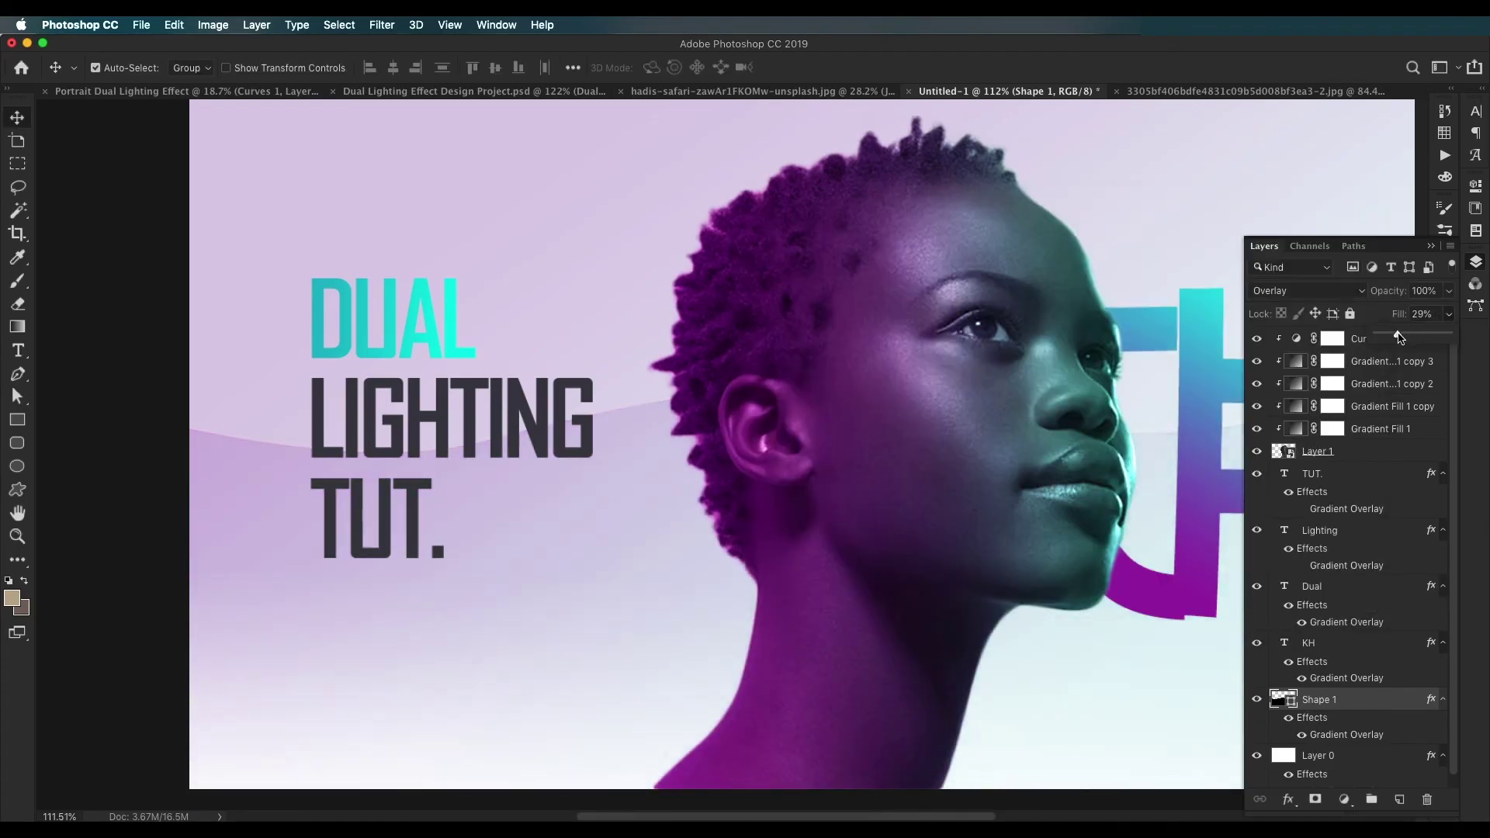
pyautogui.keyDown('alt'); pyautogui.scroll(-5, 782, 433); pyautogui.keyUp('alt')
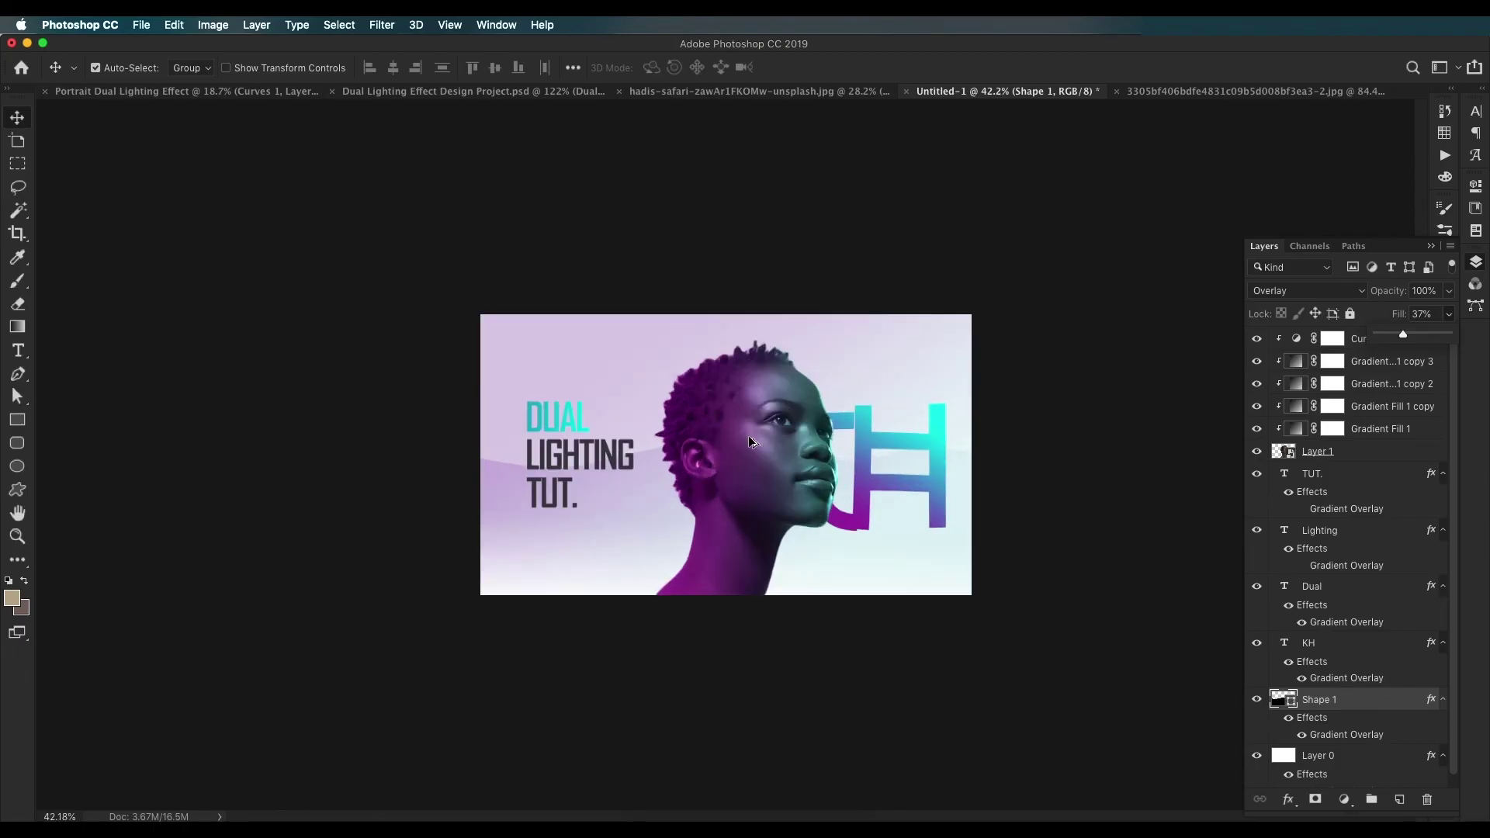
pyautogui.keyDown('alt'); pyautogui.scroll(5, 750, 443); pyautogui.keyUp('alt')
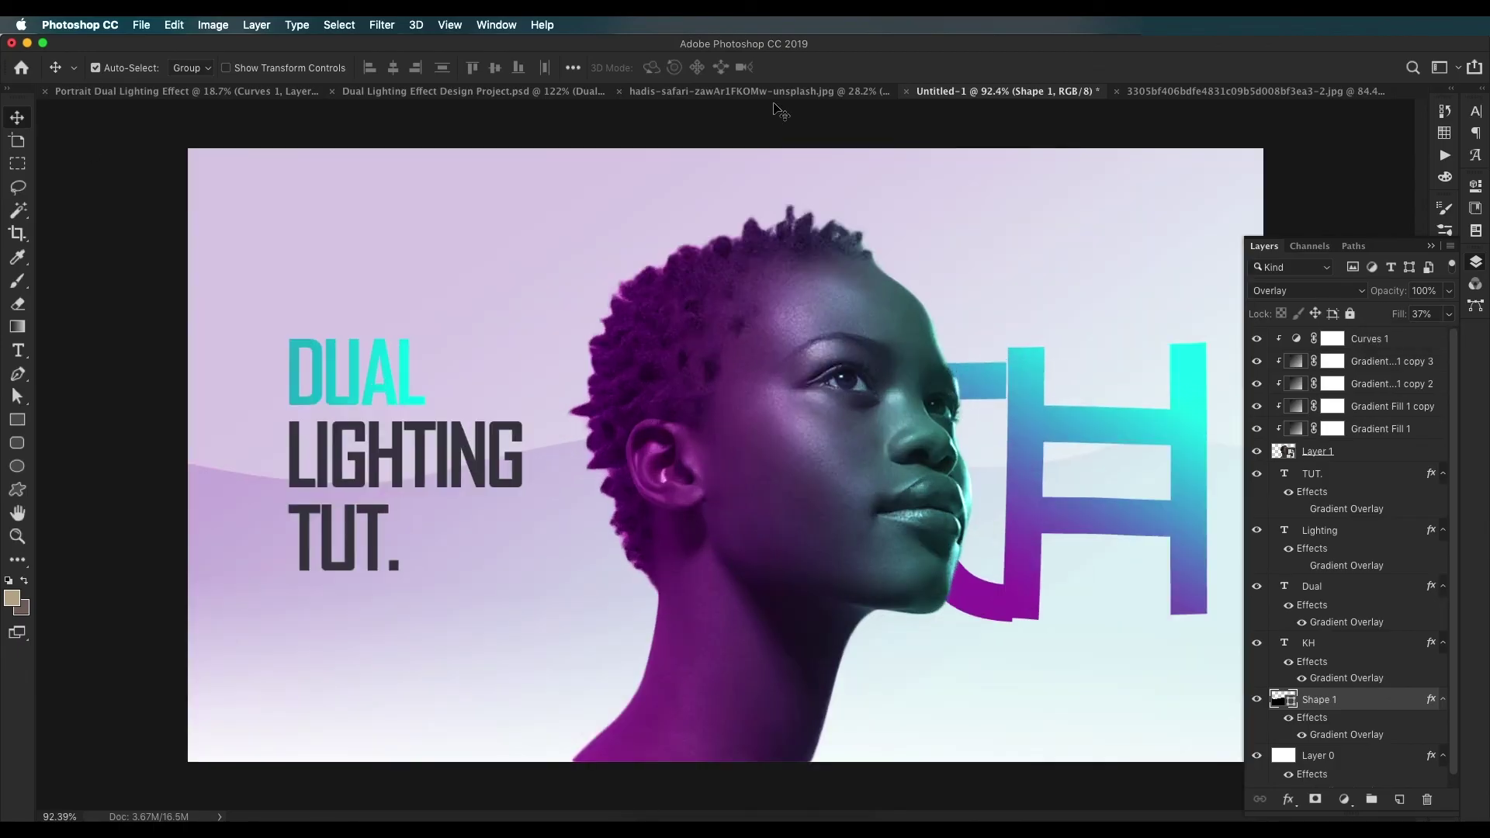
# Step: Review the finished blue and red curly-haired portrait and the purple and cyan title design at different zoom levels
pyautogui.click(765, 93)
pyautogui.keyDown('alt'); pyautogui.scroll(-5, 737, 365); pyautogui.keyUp('alt')
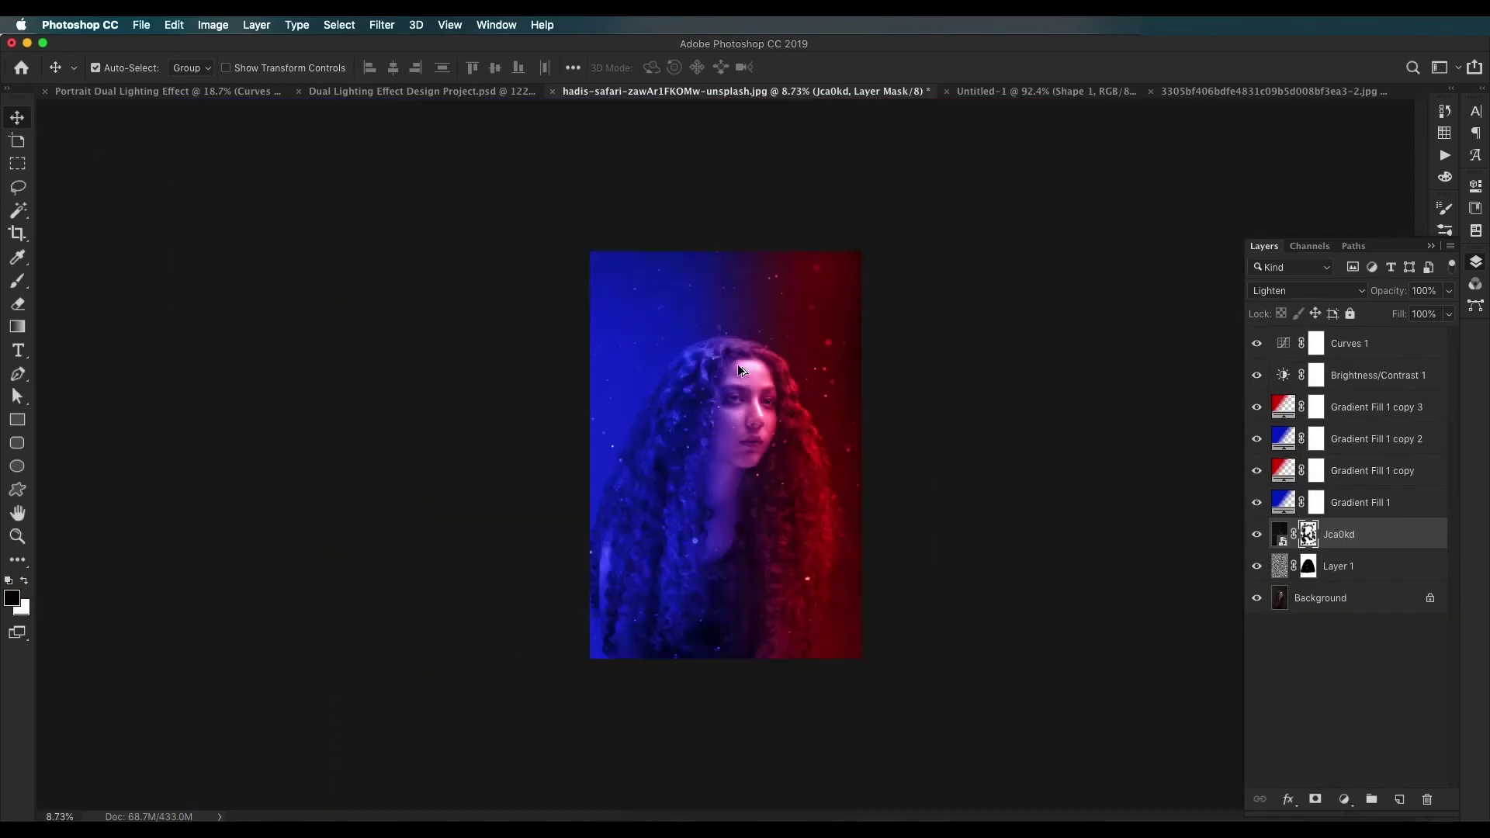
pyautogui.keyDown('alt'); pyautogui.scroll(4, 788, 477); pyautogui.keyUp('alt')
pyautogui.moveTo(780, 378)
pyautogui.mouseDown()
pyautogui.moveTo(781, 418)
pyautogui.moveTo(788, 385)
pyautogui.mouseUp()
pyautogui.keyDown('alt'); pyautogui.scroll(-5, 780, 417); pyautogui.keyUp('alt')
pyautogui.keyDown('alt'); pyautogui.scroll(5, 796, 414); pyautogui.keyUp('alt')
pyautogui.click(1108, 92)
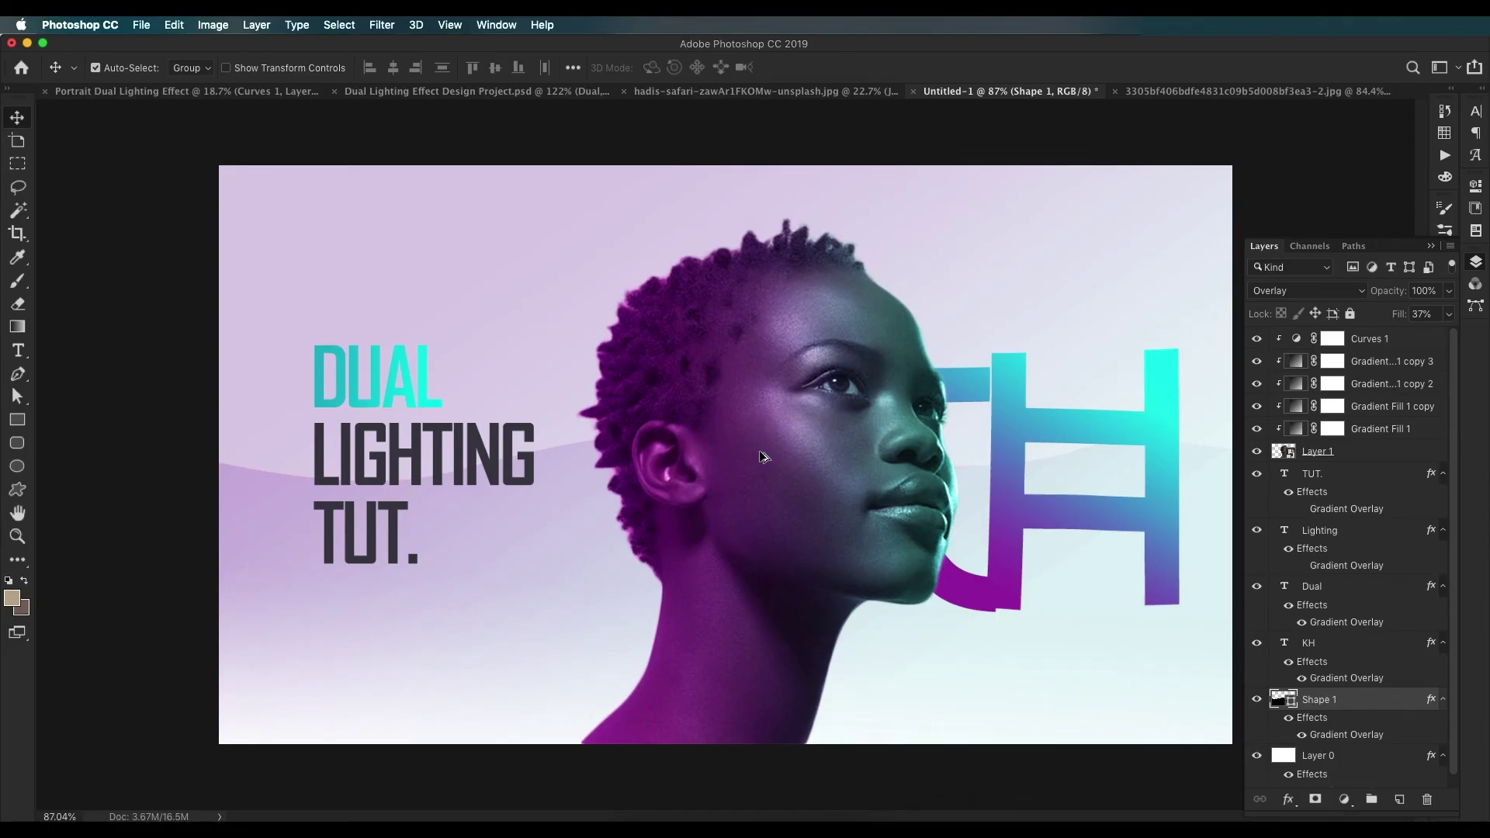
pyautogui.keyDown('alt'); pyautogui.scroll(-4, 759, 450); pyautogui.keyUp('alt')
pyautogui.keyDown('alt'); pyautogui.scroll(4, 759, 450); pyautogui.keyUp('alt')
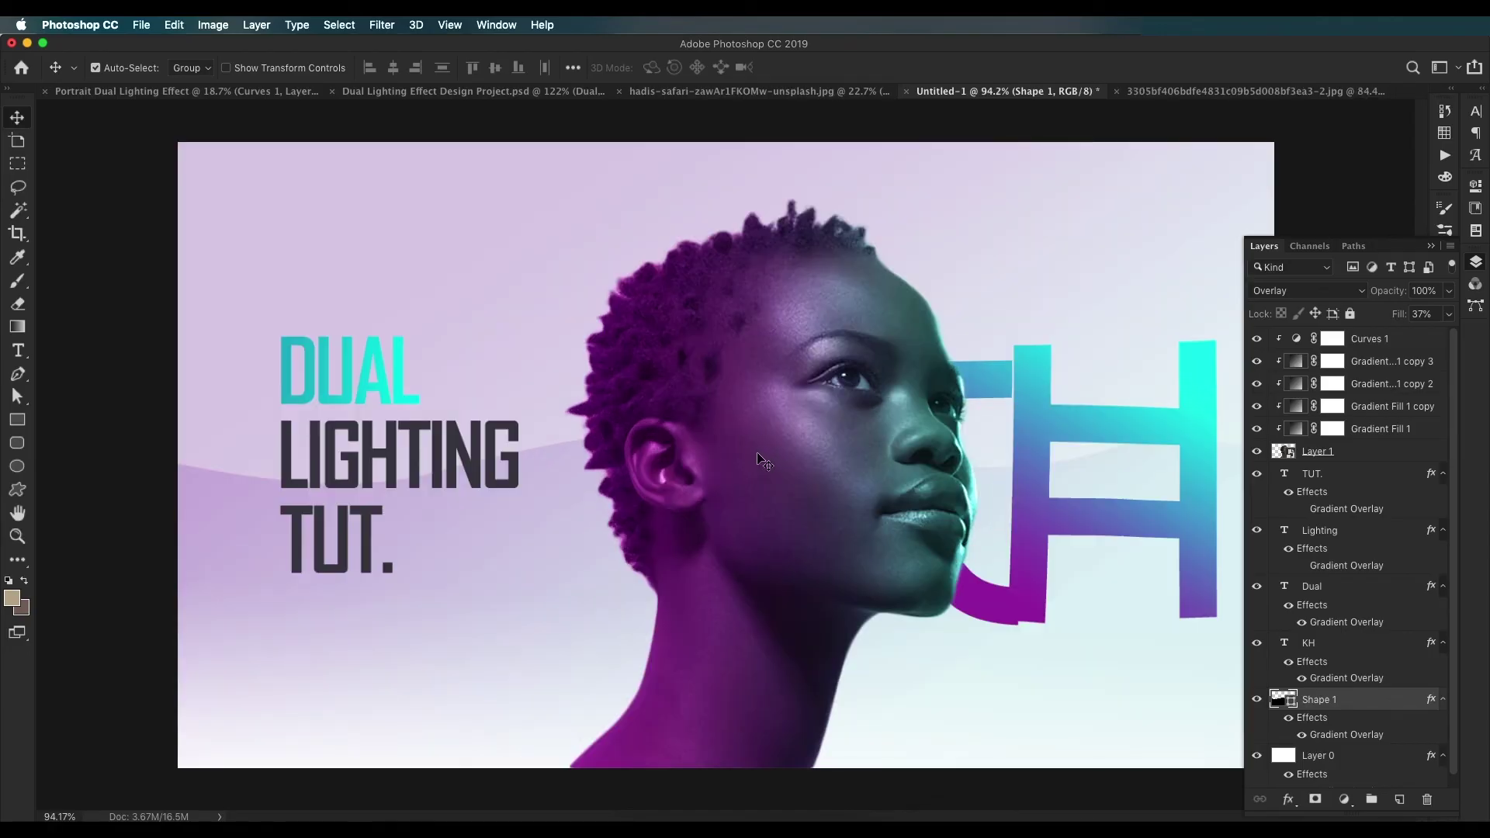